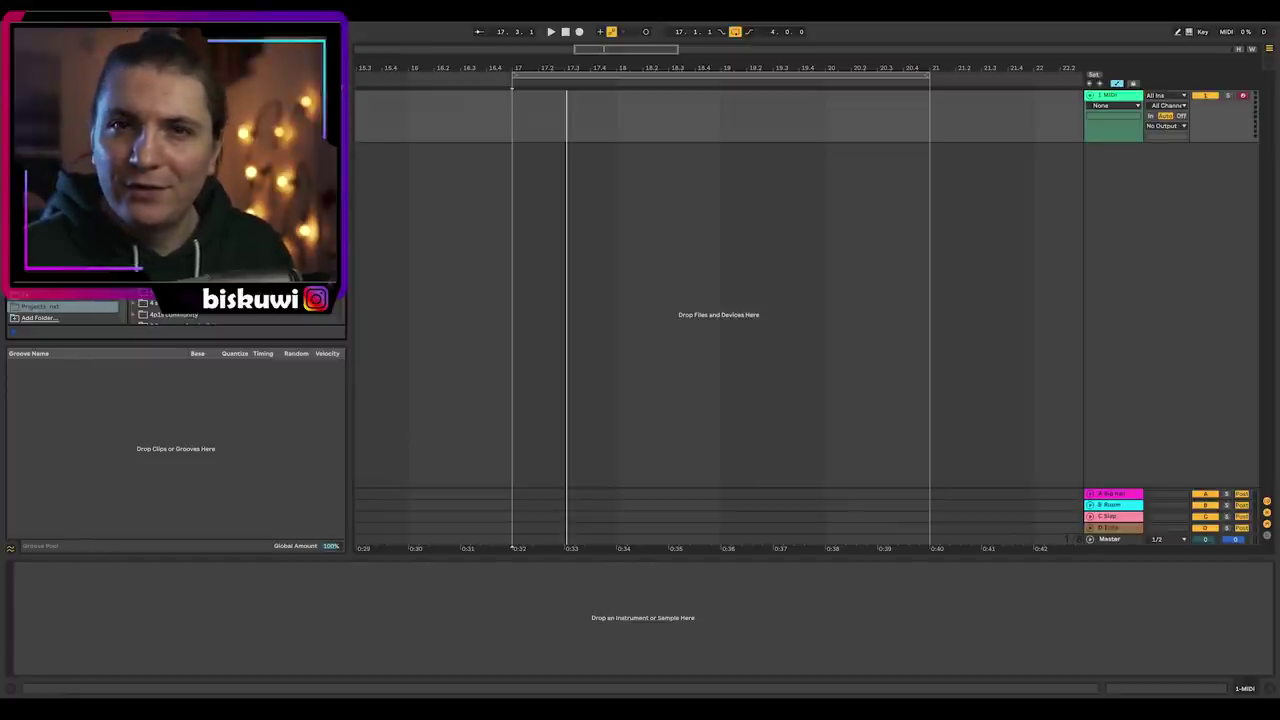
# Load the Diva synth on the MIDI track and select the INIT Minimono preset from 8 TEMPLATES
pyautogui.moveTo(522, 56); pyautogui.dragTo(522, 62)
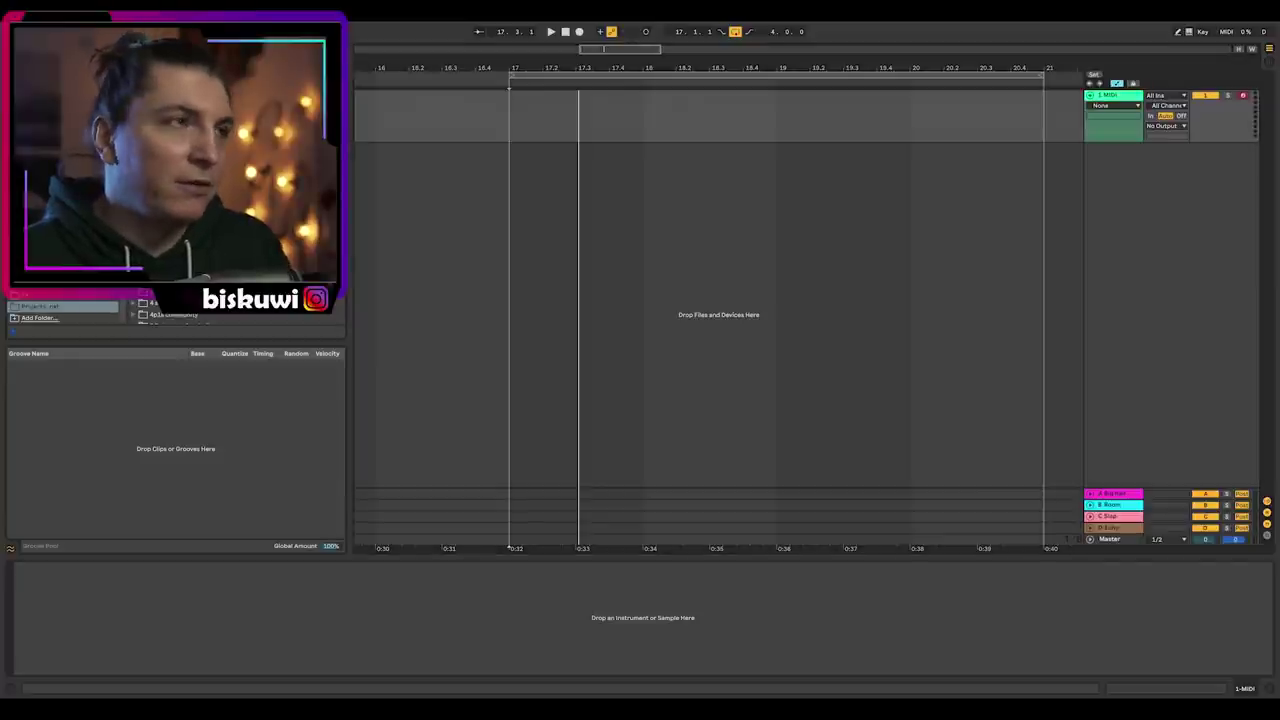
pyautogui.press('Return')
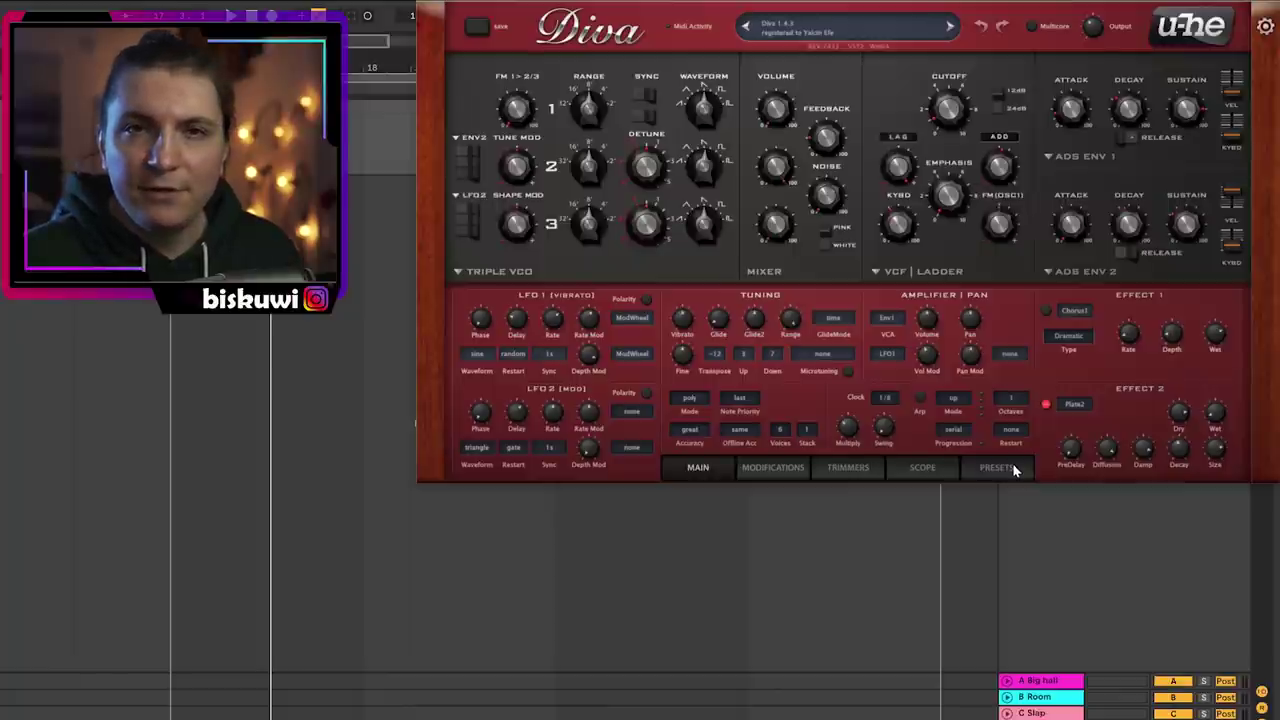
pyautogui.click(995, 467)
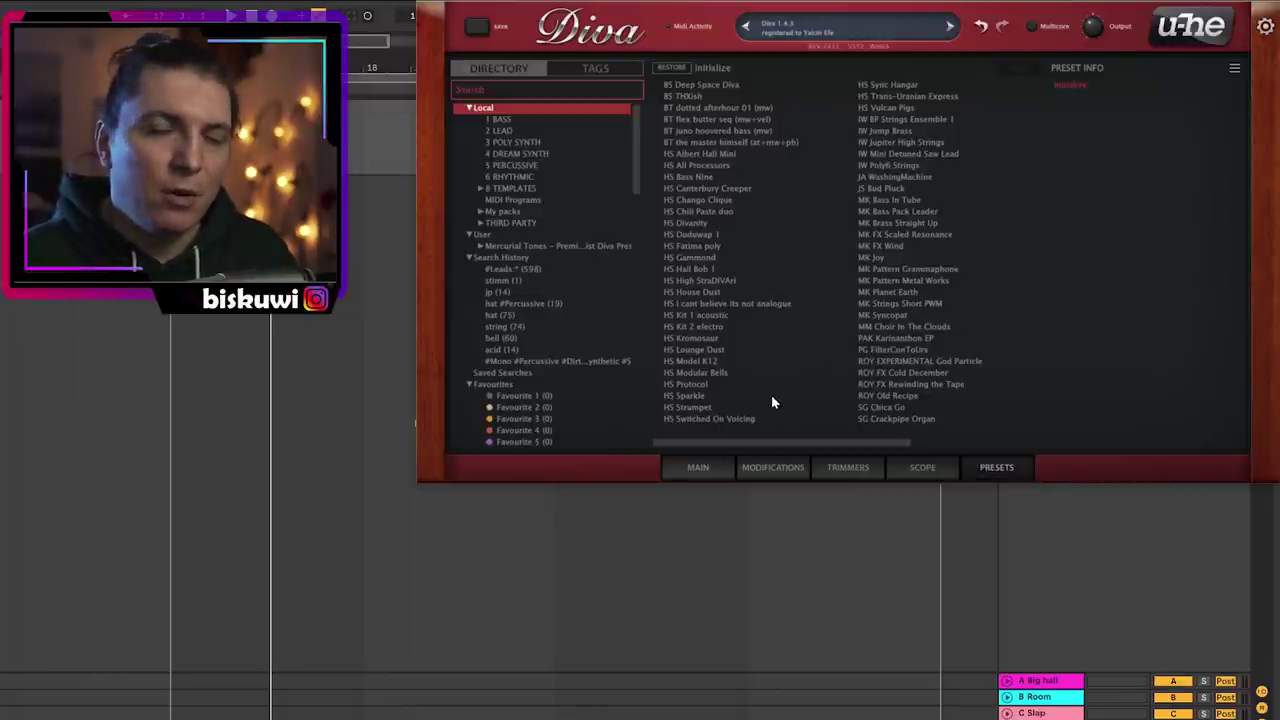
pyautogui.click(514, 188)
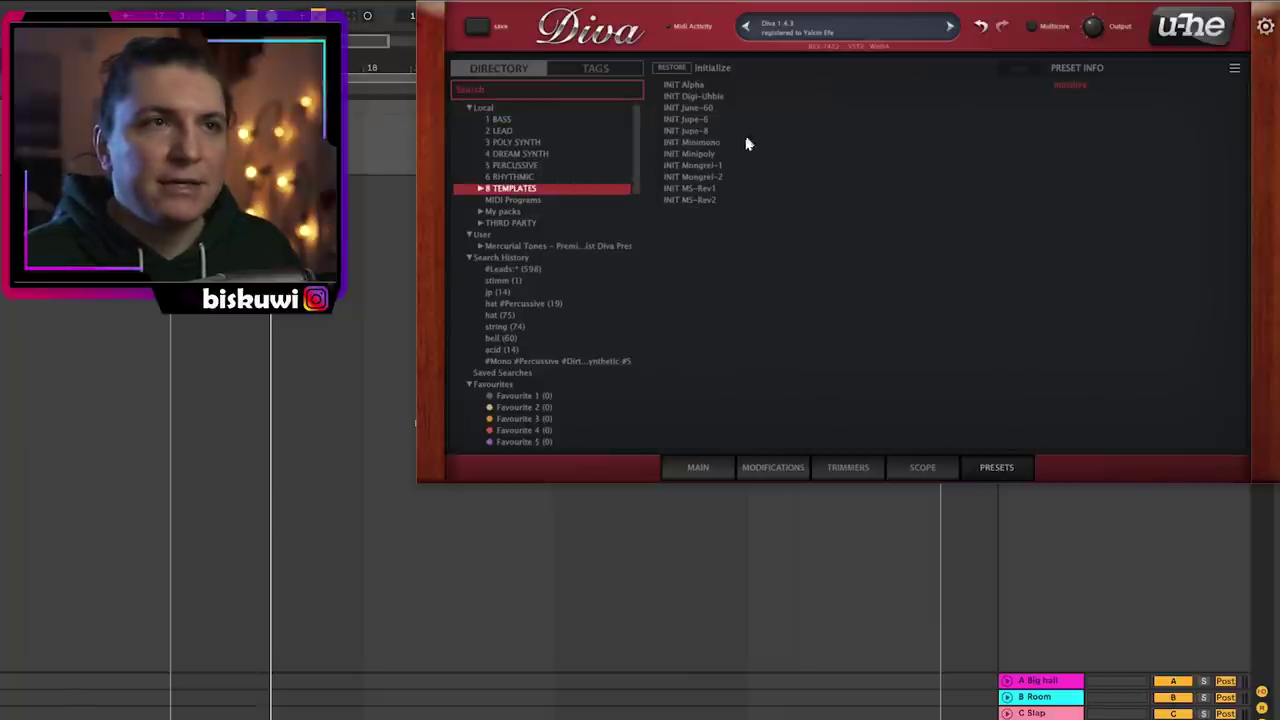
pyautogui.click(706, 145)
pyautogui.click(676, 474)
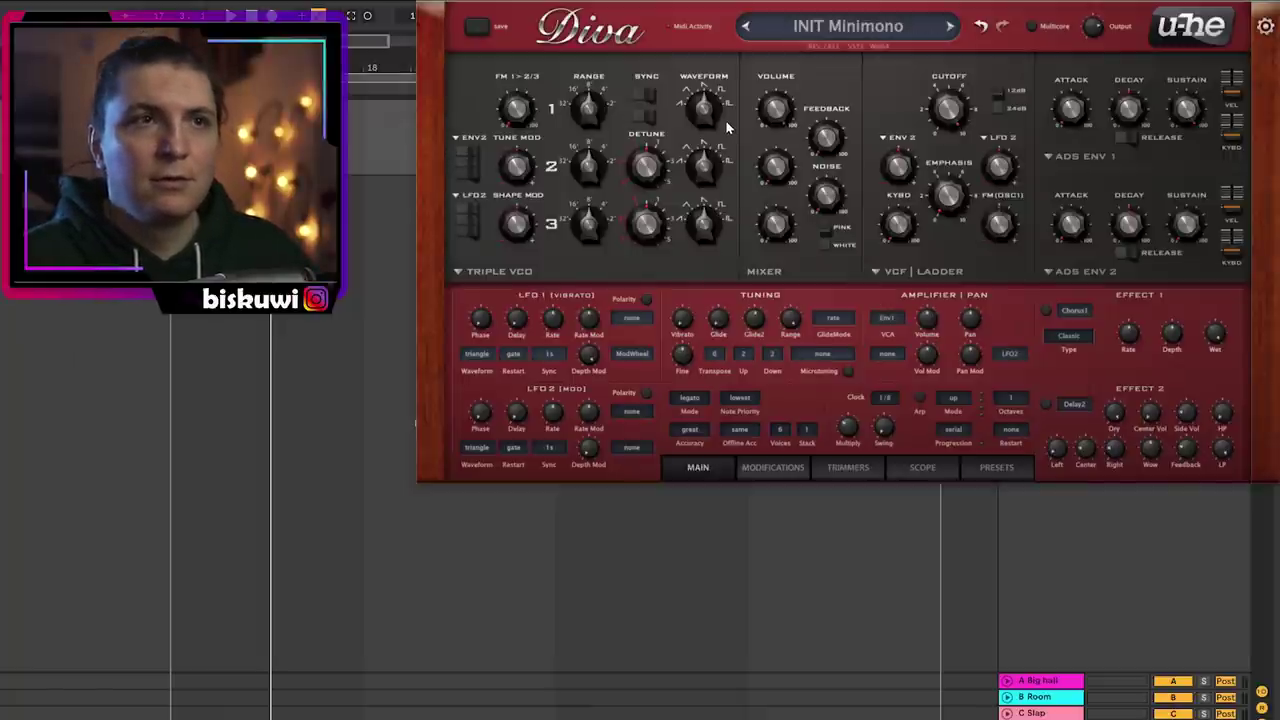
pyautogui.moveTo(720, 133)
pyautogui.moveTo(741, 167)
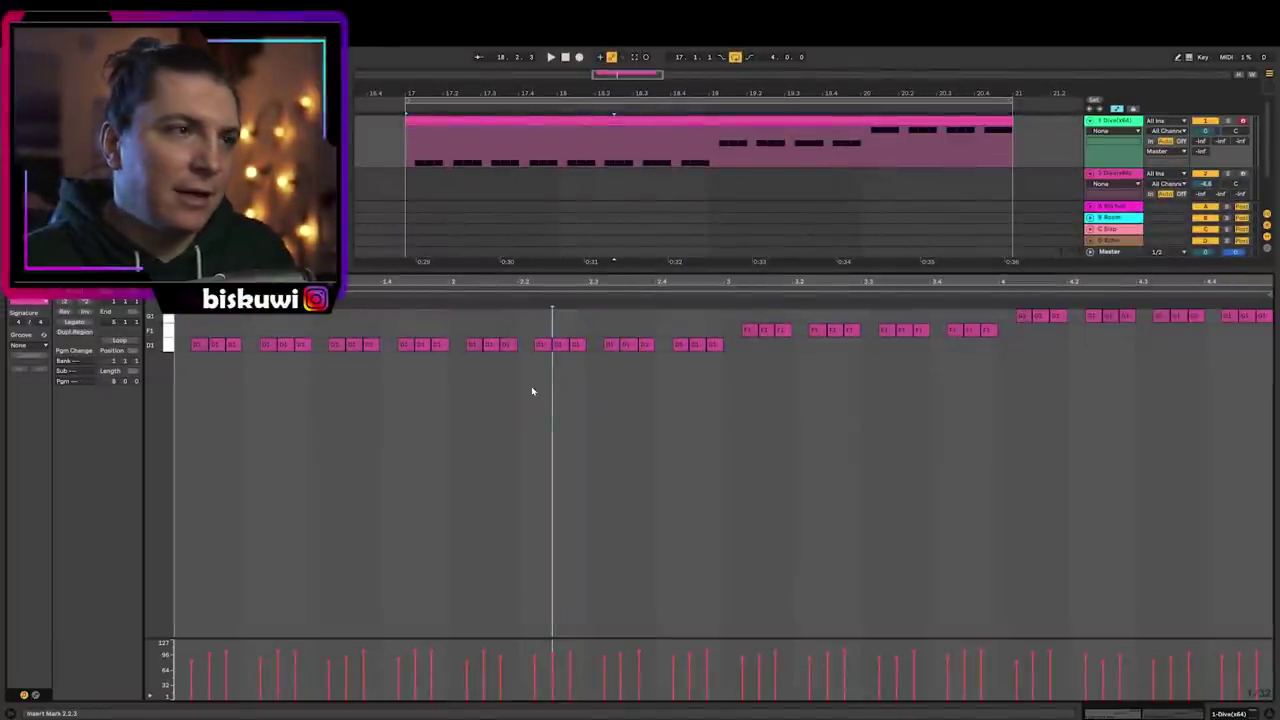
# Play the bass clip from its start and adjust Diva's envelope 2 decay, filter cutoff and envelope 2 filter depth
pyautogui.click(181, 358)
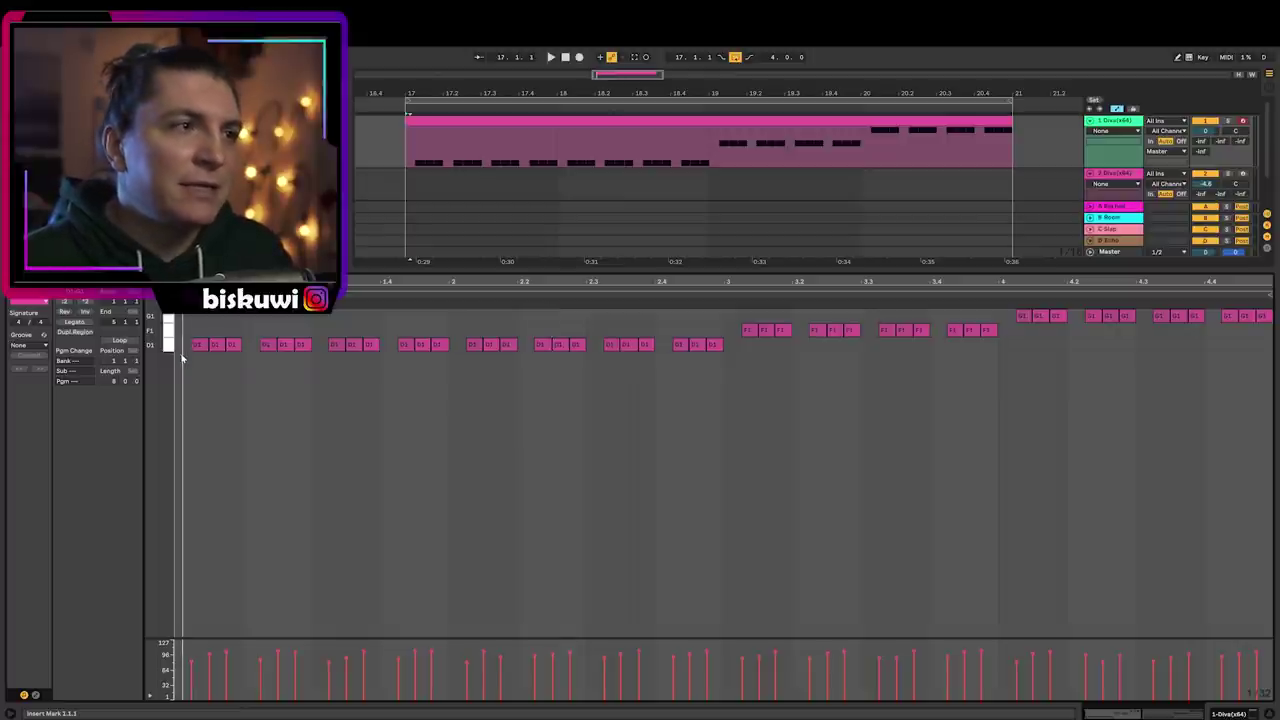
pyautogui.click(217, 345)
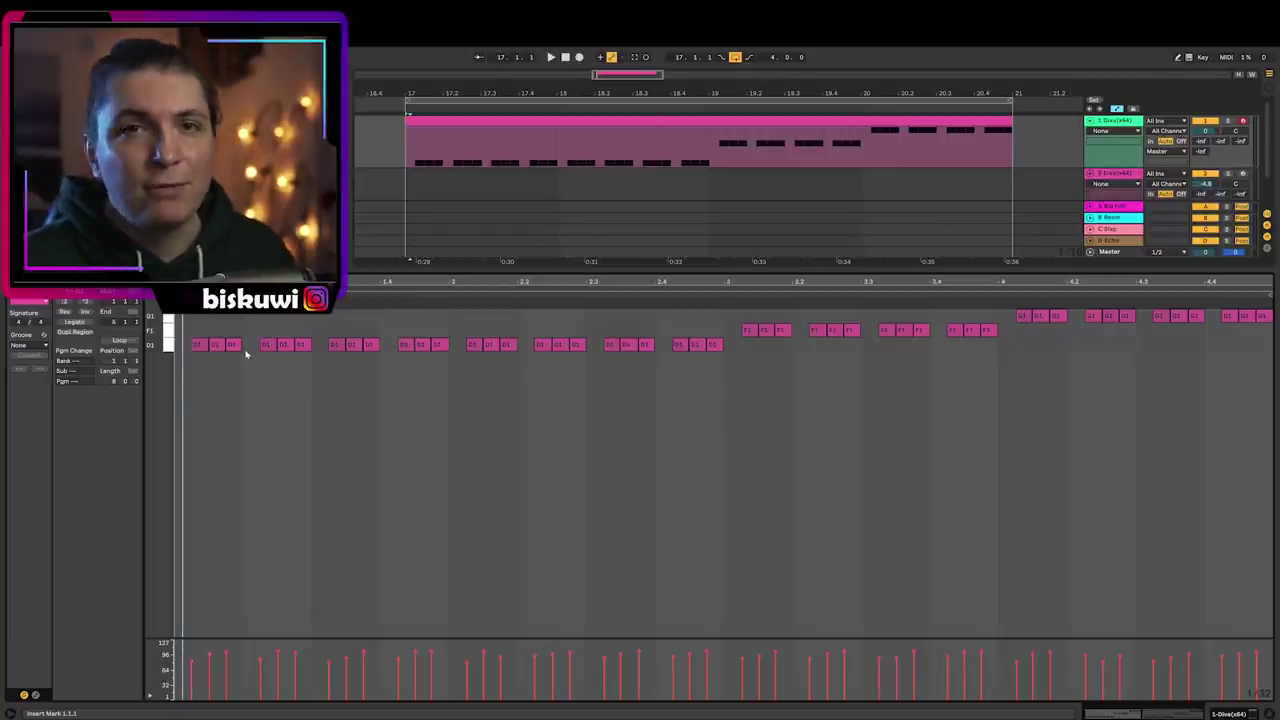
pyautogui.click(37, 567)
pyautogui.press('space')
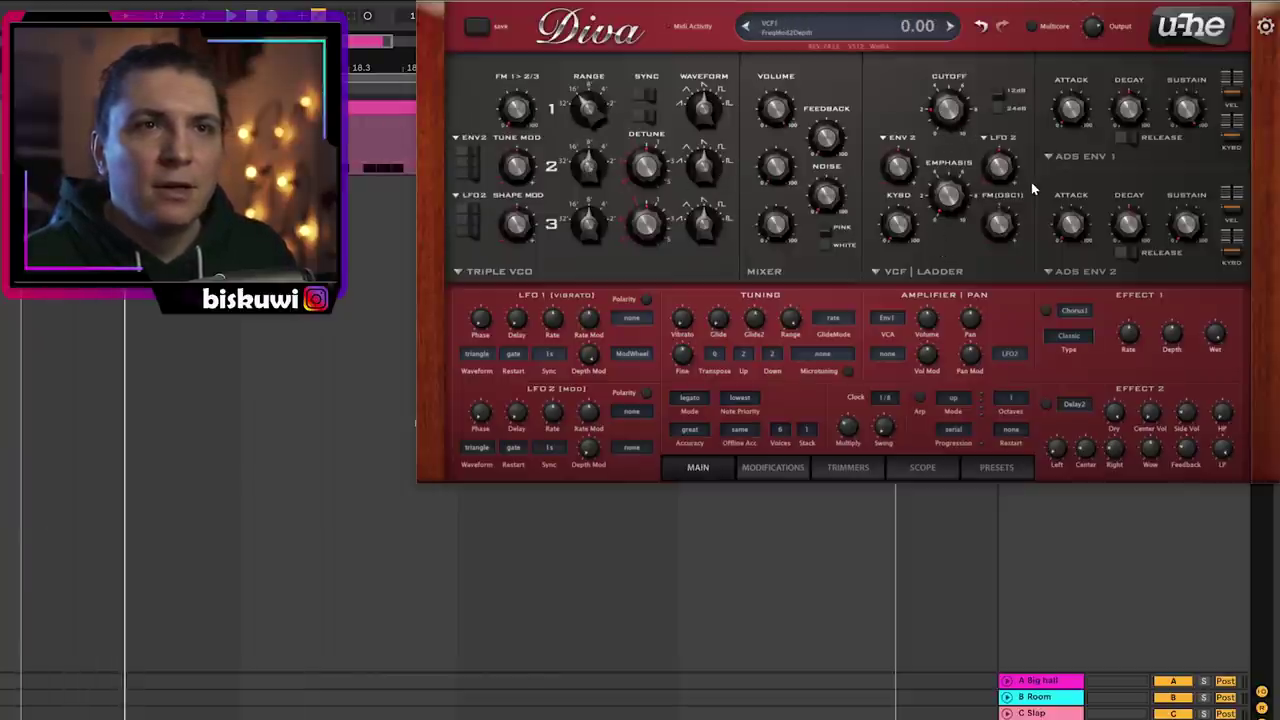
pyautogui.moveTo(1128, 216); pyautogui.dragTo(1152, 234)
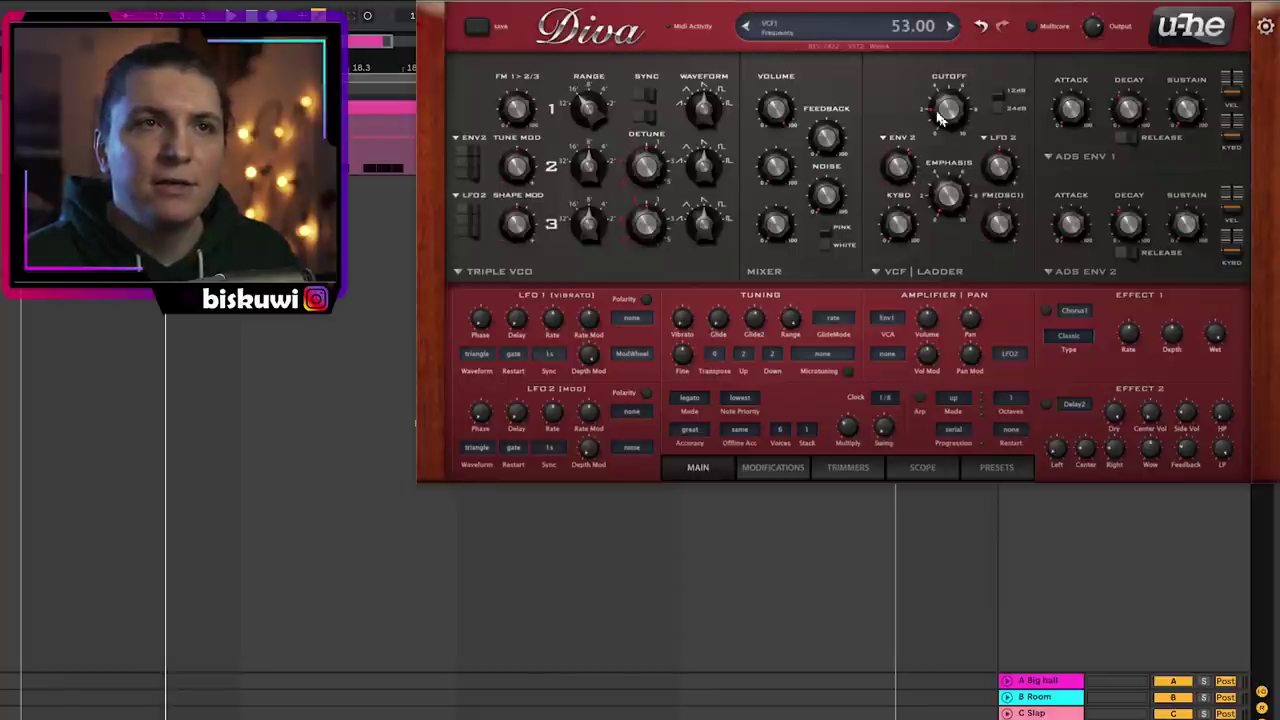
pyautogui.moveTo(959, 108); pyautogui.dragTo(951, 118)
pyautogui.moveTo(906, 161); pyautogui.dragTo(908, 171)
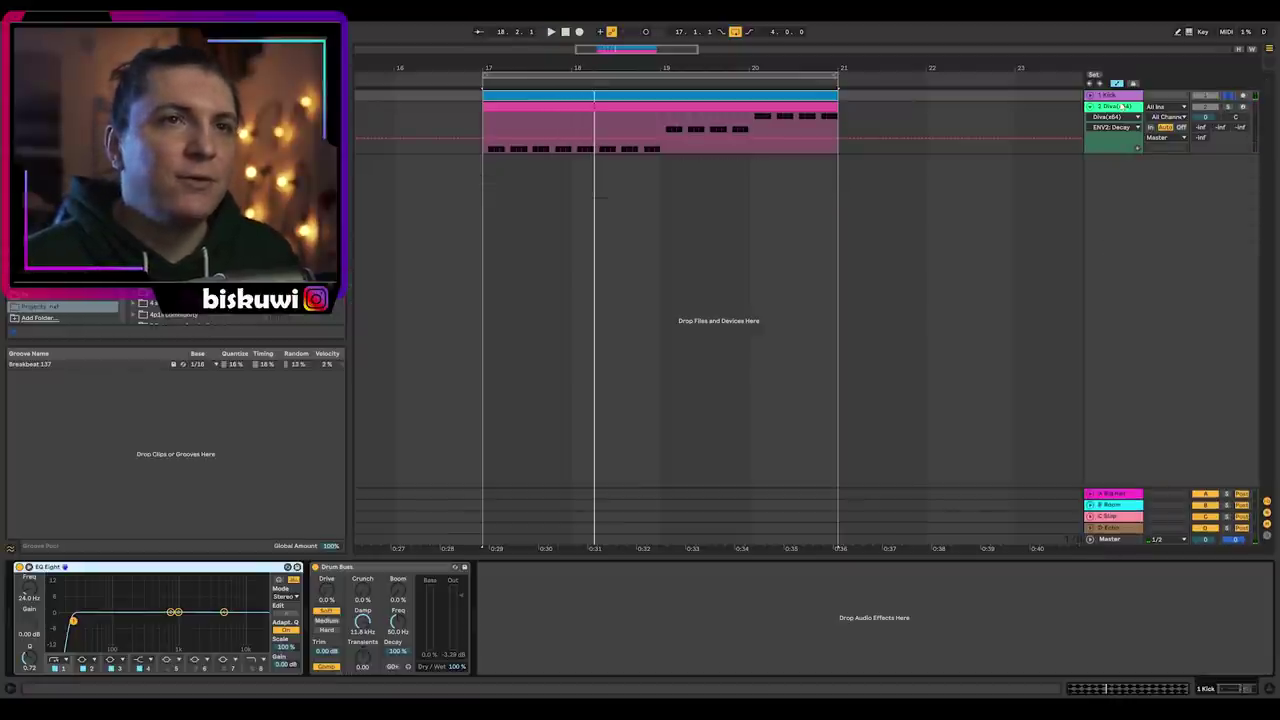
# Add a Compressor after Diva on the bass track and set its ratio to inf:1
pyautogui.click(1122, 106)
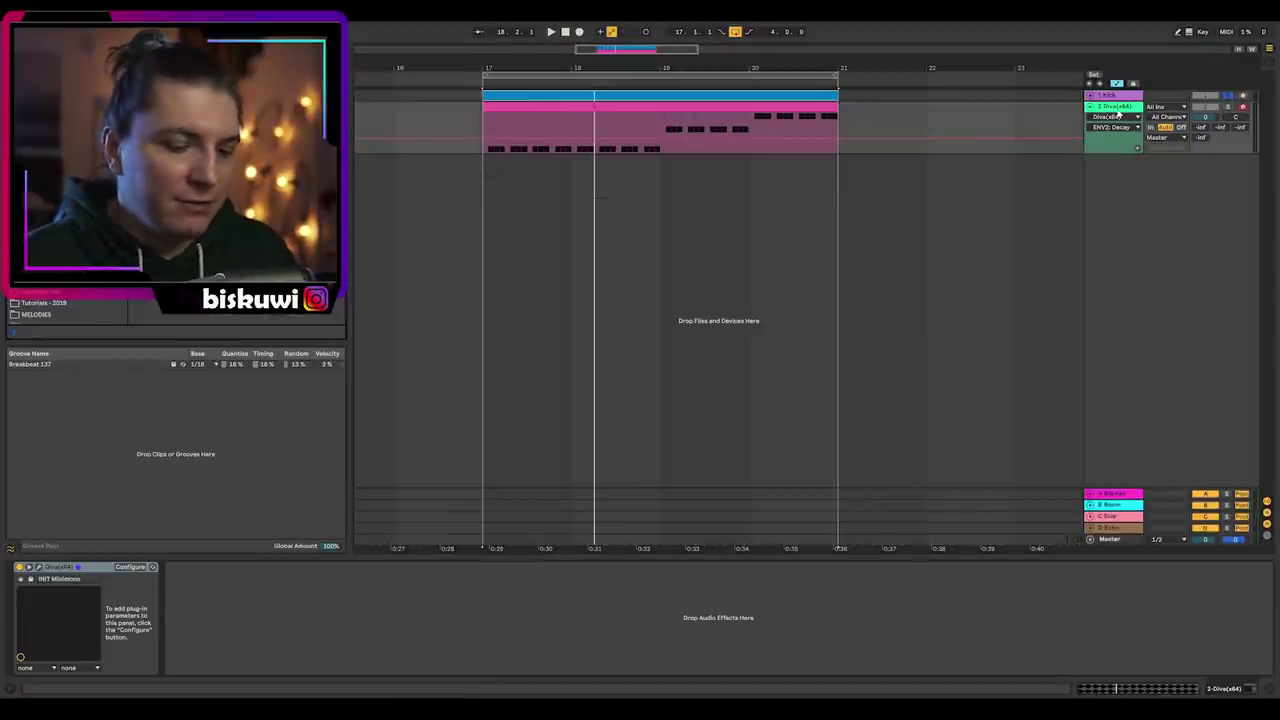
pyautogui.moveTo(175, 120); pyautogui.dragTo(262, 600)
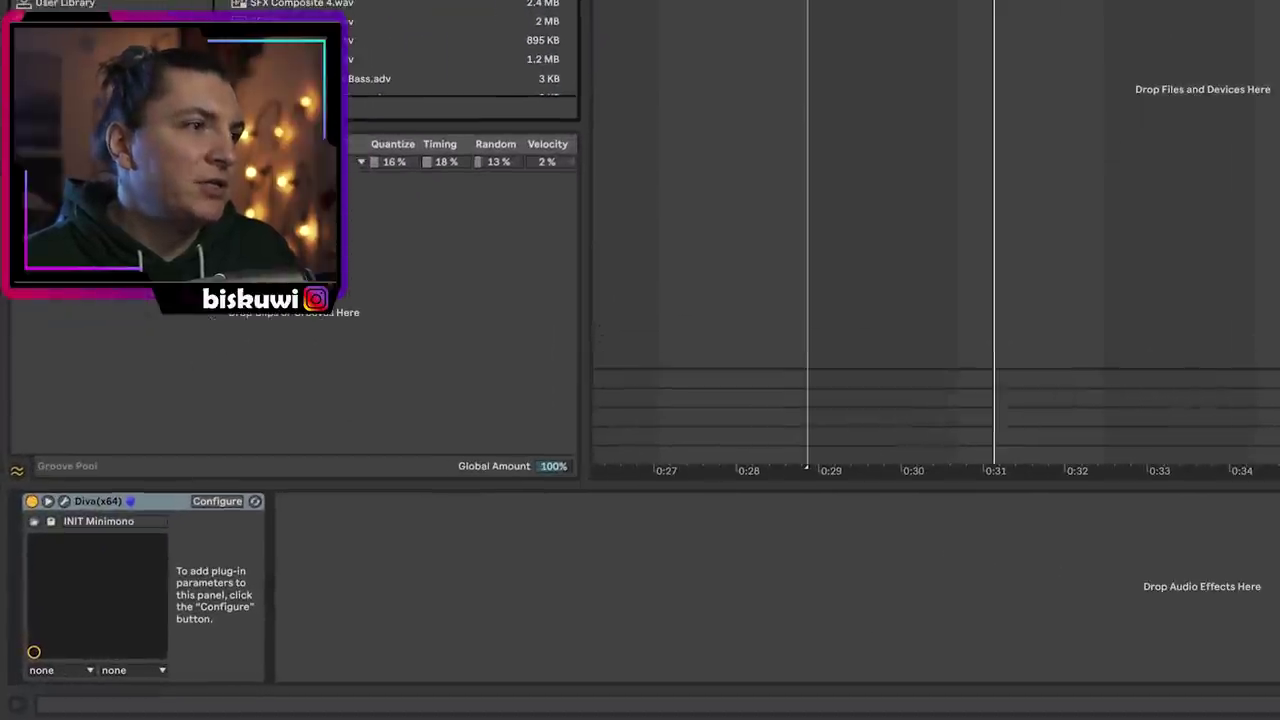
pyautogui.moveTo(308, 540); pyautogui.dragTo(308, 450)
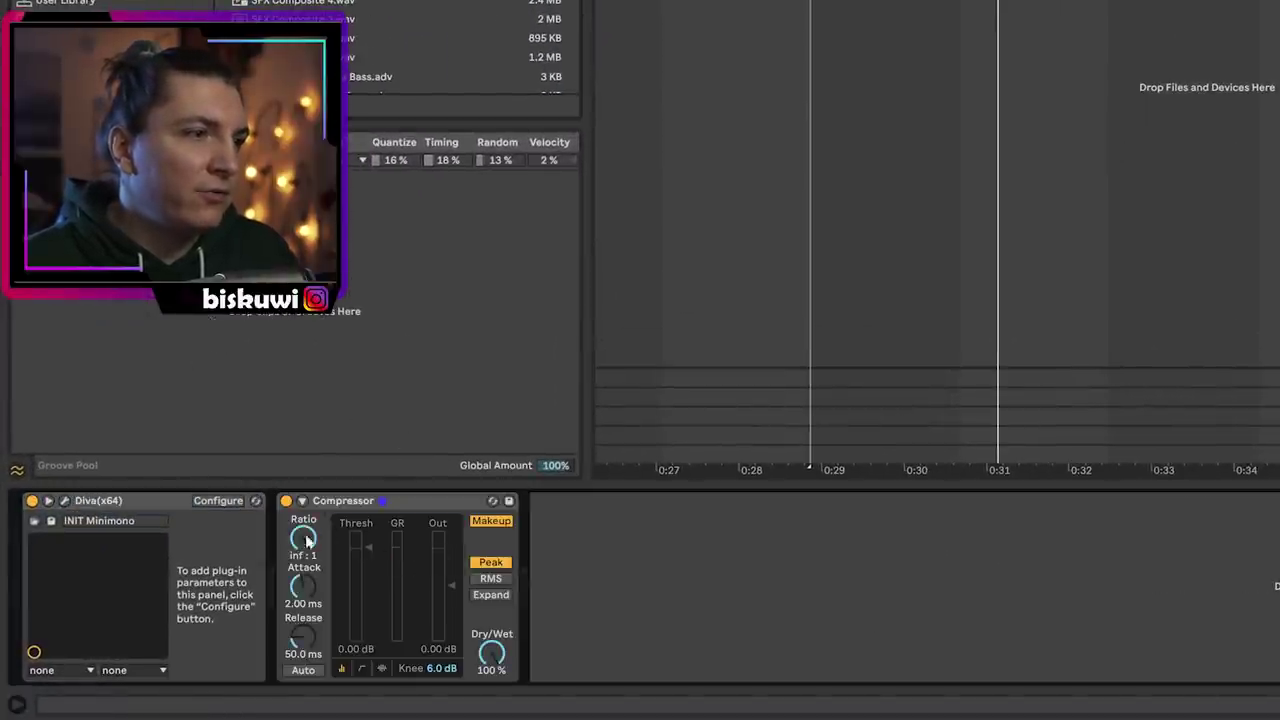
# Enable the Compressor's sidechain and choose 1 Kick as its audio source
pyautogui.click(302, 501)
pyautogui.click(310, 522)
pyautogui.click(315, 550)
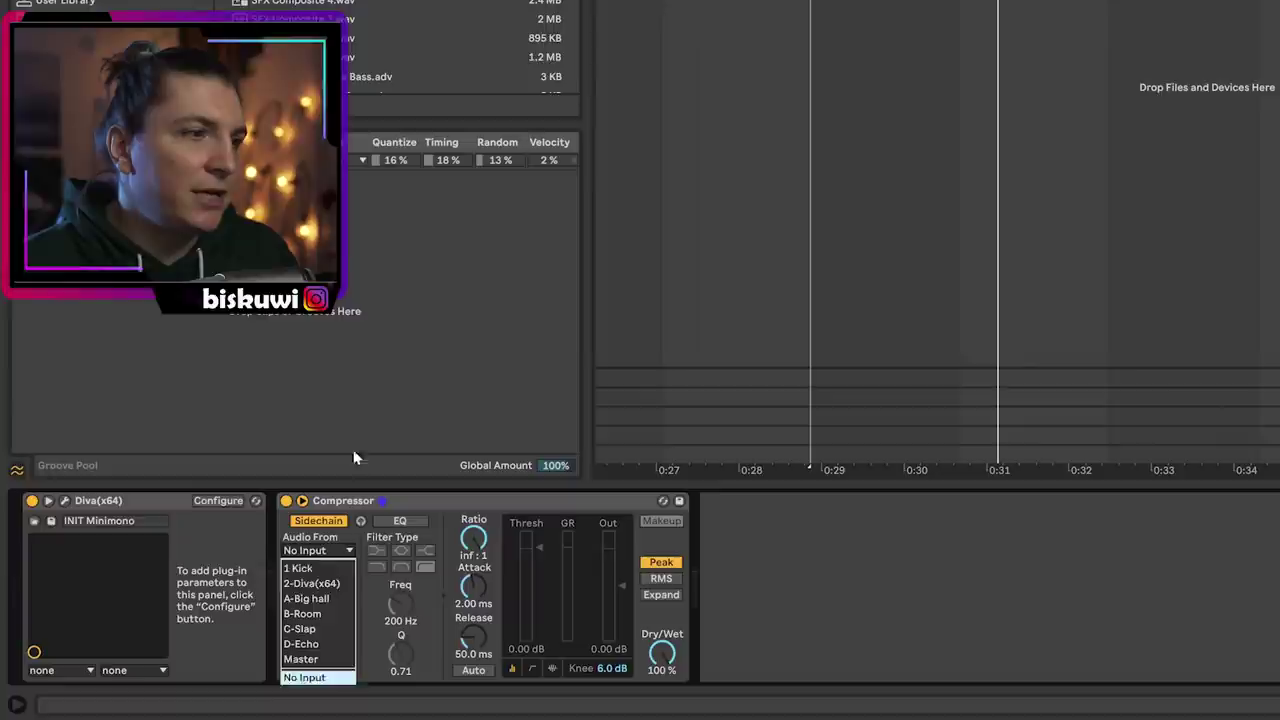
pyautogui.click(298, 568)
# Set the Compressor's threshold to about -12.3 dB while playing the kick and bass together
pyautogui.press('space')
pyautogui.moveTo(539, 593); pyautogui.dragTo(539, 573)
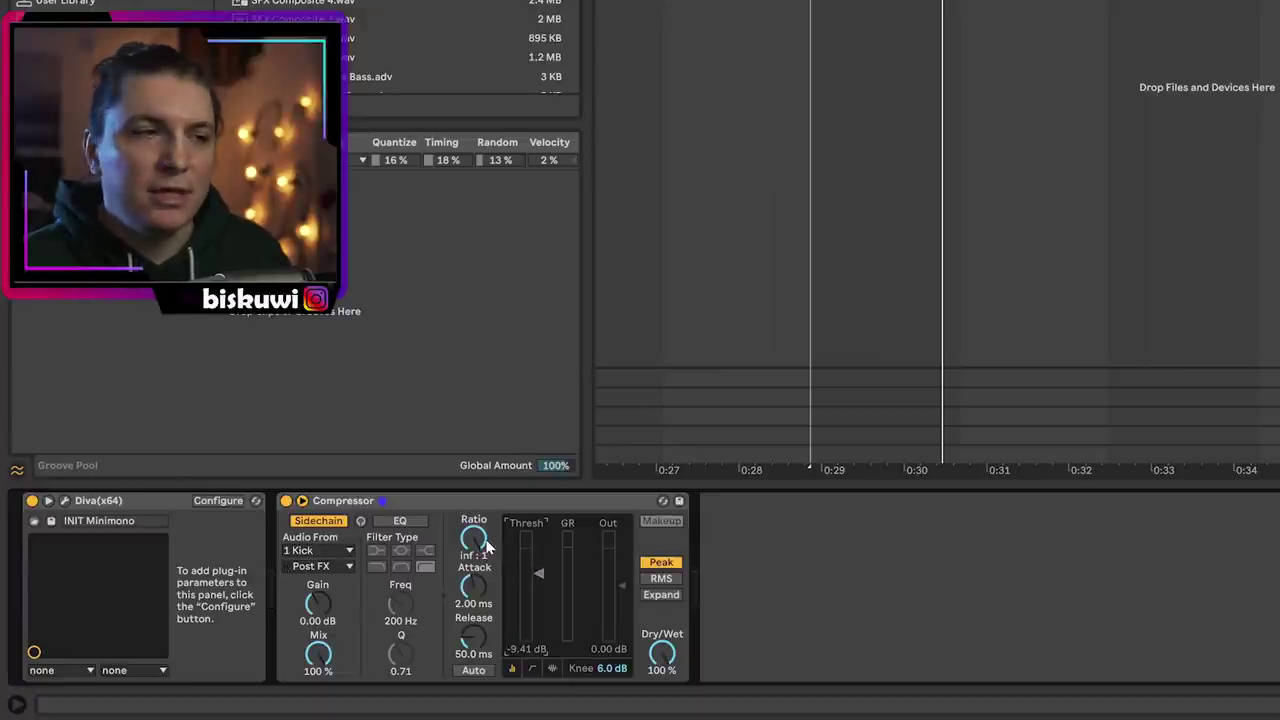
pyautogui.press('space')
pyautogui.moveTo(539, 573)
pyautogui.mouseDown()
pyautogui.moveTo(539, 627)
pyautogui.moveTo(539, 547)
pyautogui.moveTo(539, 568)
pyautogui.mouseUp()
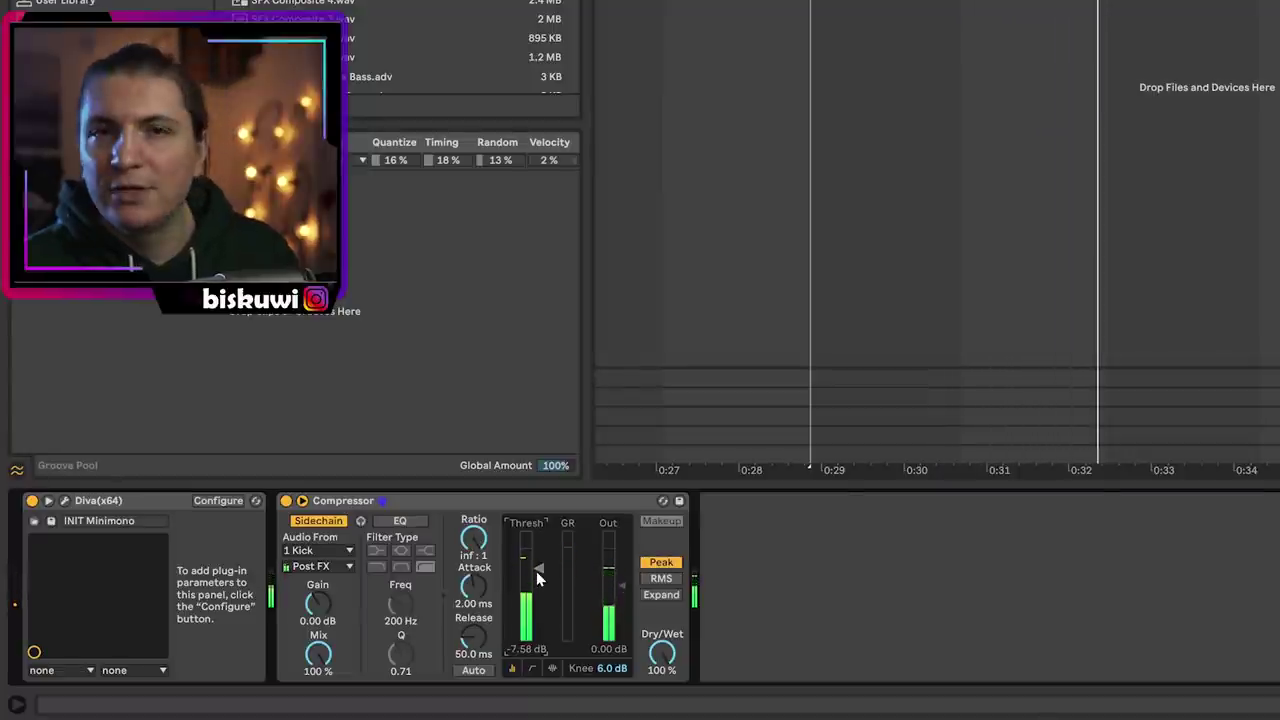
pyautogui.moveTo(536, 575); pyautogui.dragTo(536, 592)
pyautogui.press('space')
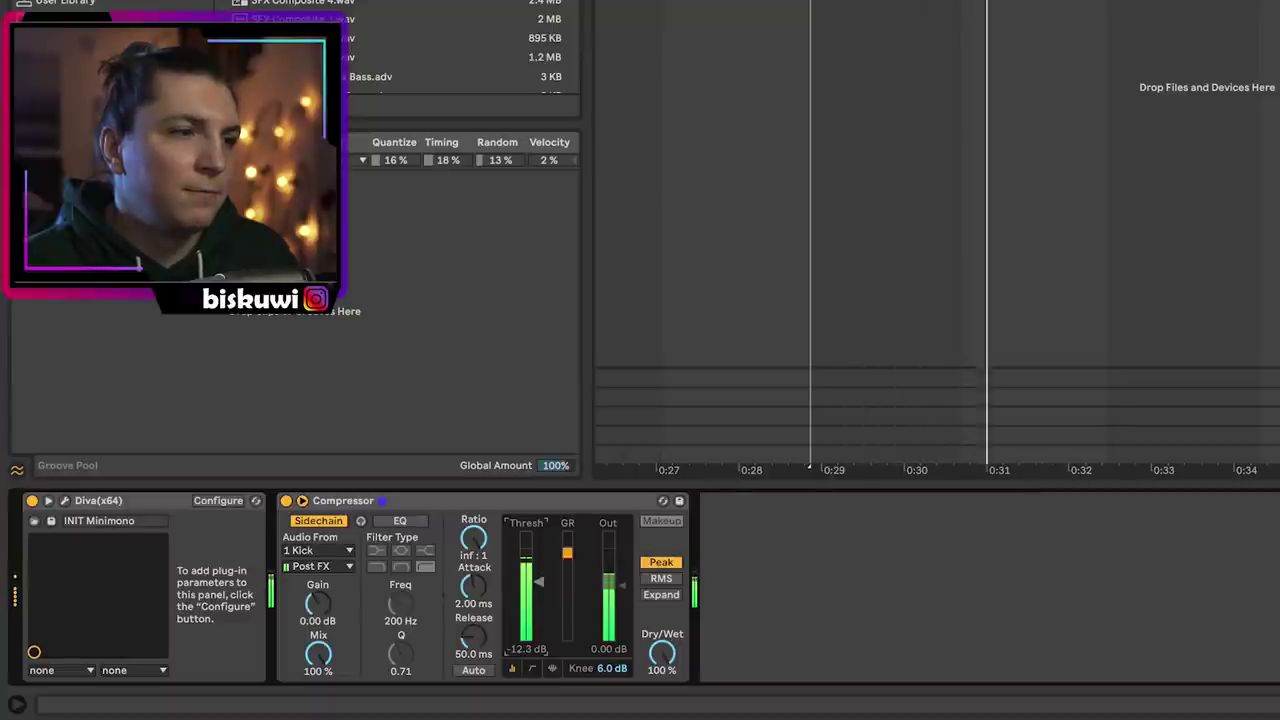
pyautogui.press('space')
# Add an EQ Eight after the Compressor and set the Compressor's threshold to about -11.2 dB
pyautogui.hotkey('ctrl', 'f')
pyautogui.write('eq')
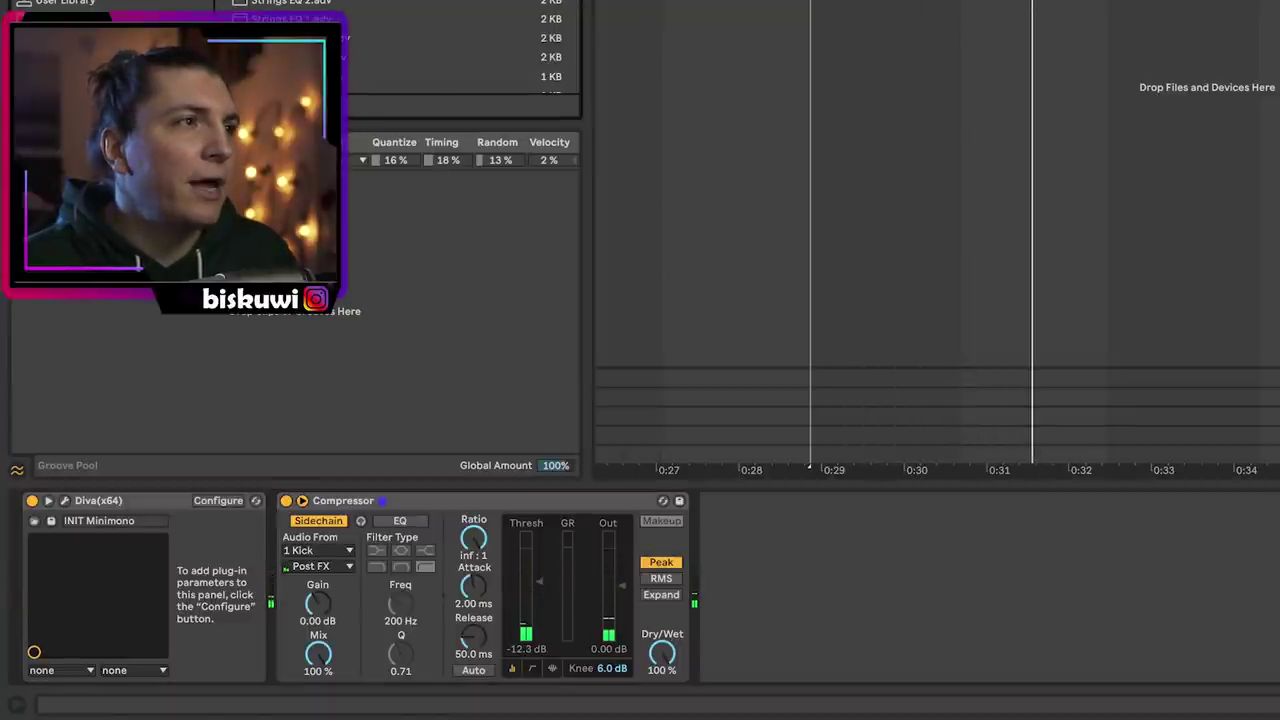
pyautogui.moveTo(290, 5); pyautogui.dragTo(1049, 511)
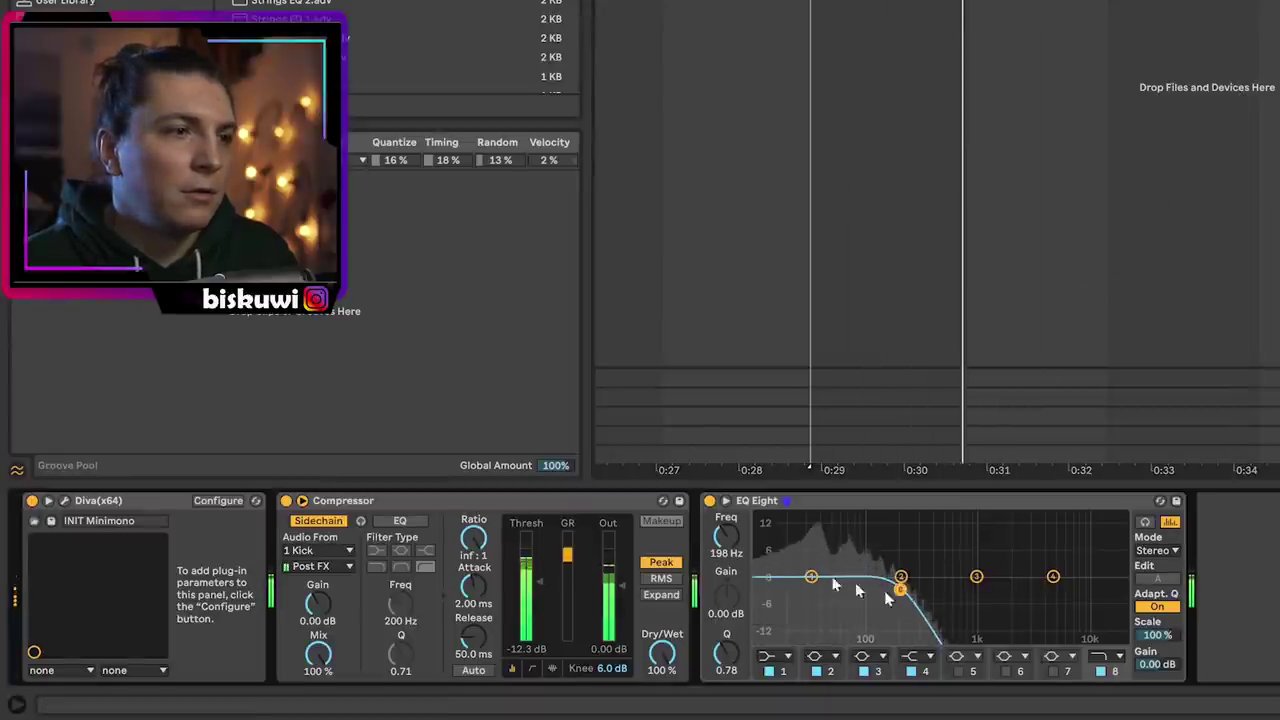
pyautogui.moveTo(521, 591); pyautogui.dragTo(521, 588)
# Set EQ Eight's band 8 high cut to about 147 Hz and make band 1 a steep low cut at about 24.5 Hz
pyautogui.moveTo(900, 590); pyautogui.dragTo(886, 591)
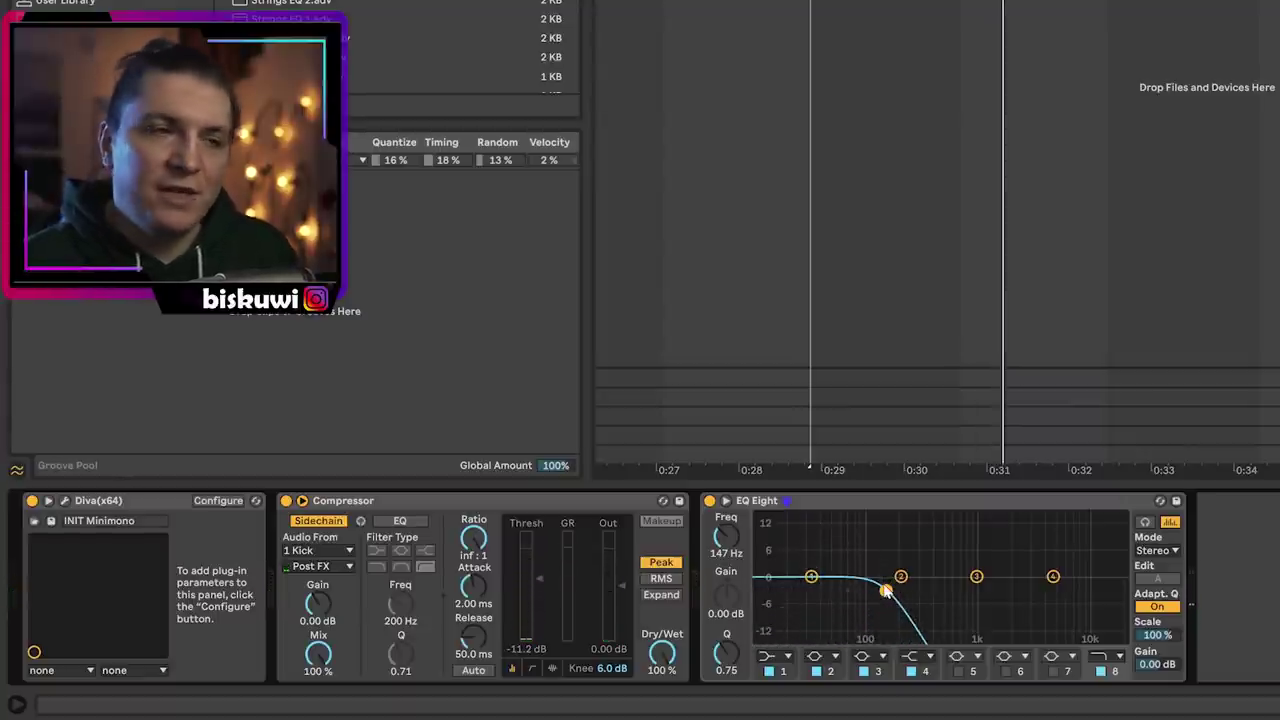
pyautogui.click(772, 658)
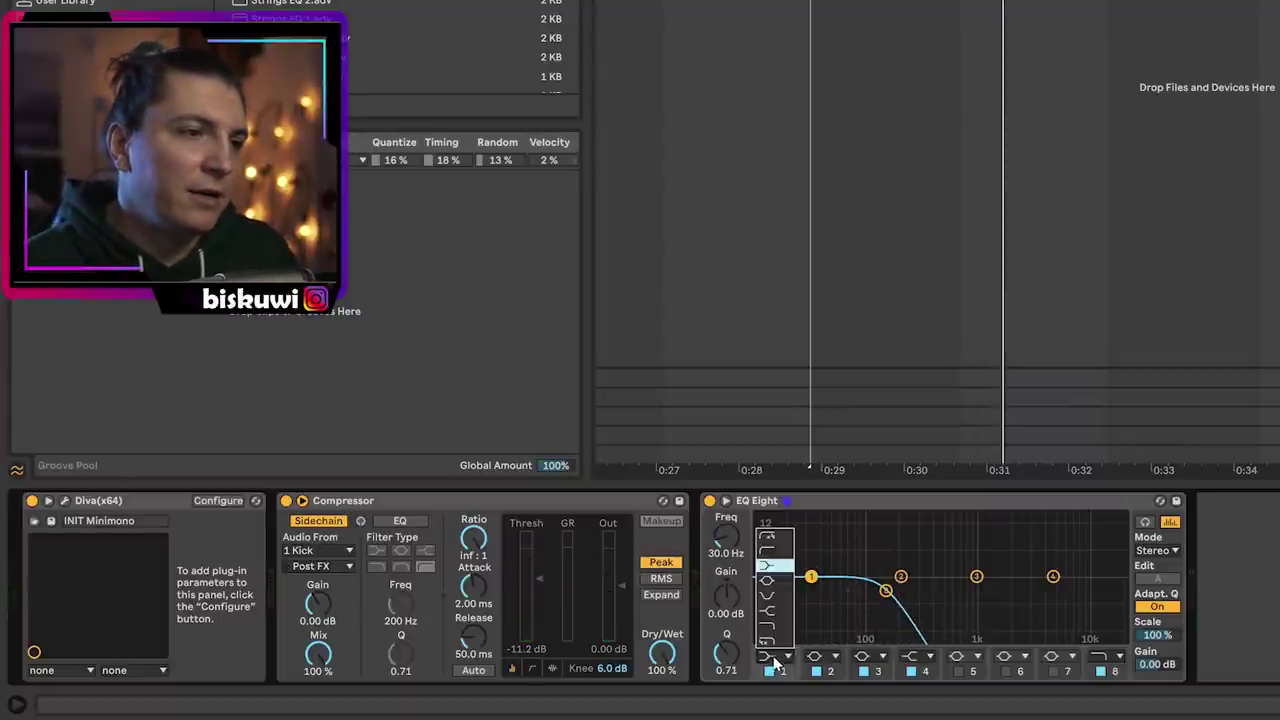
pyautogui.click(778, 537)
pyautogui.moveTo(812, 590); pyautogui.dragTo(801, 591)
pyautogui.press('space')
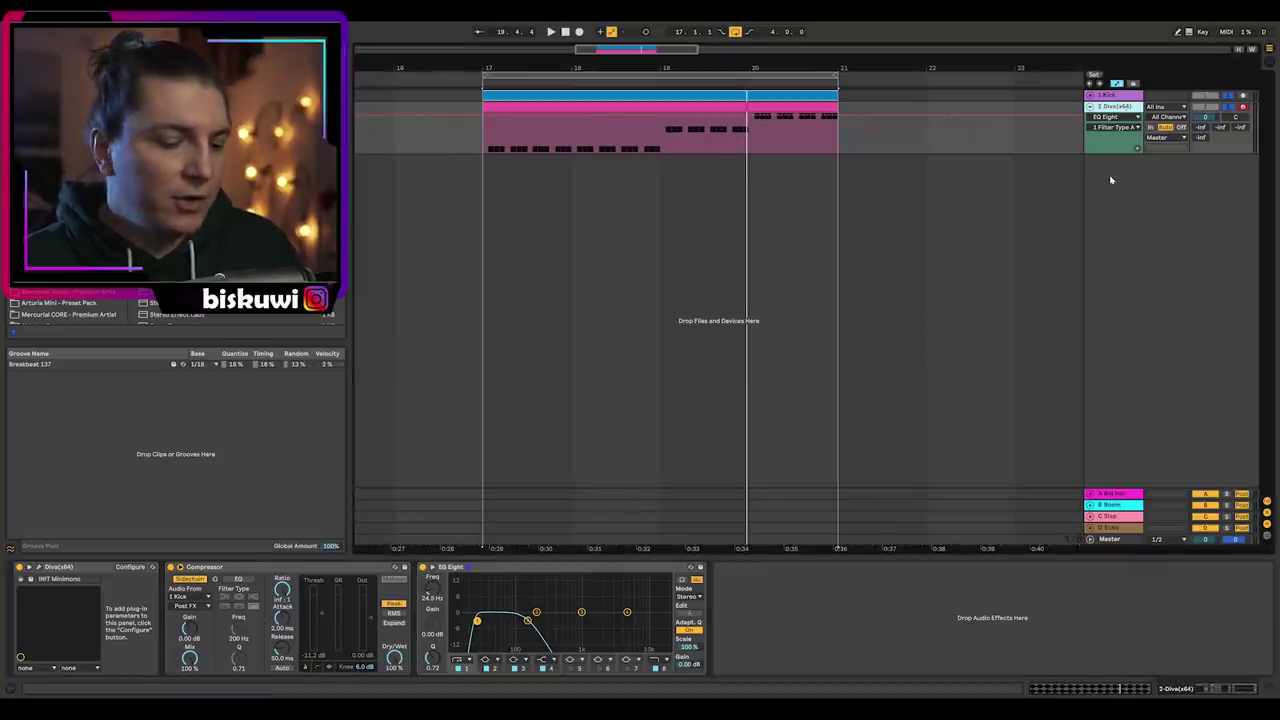
# Duplicate the Diva bass track and transpose all notes in the copied clip down one octave
pyautogui.hotkey('ctrl', 'd')
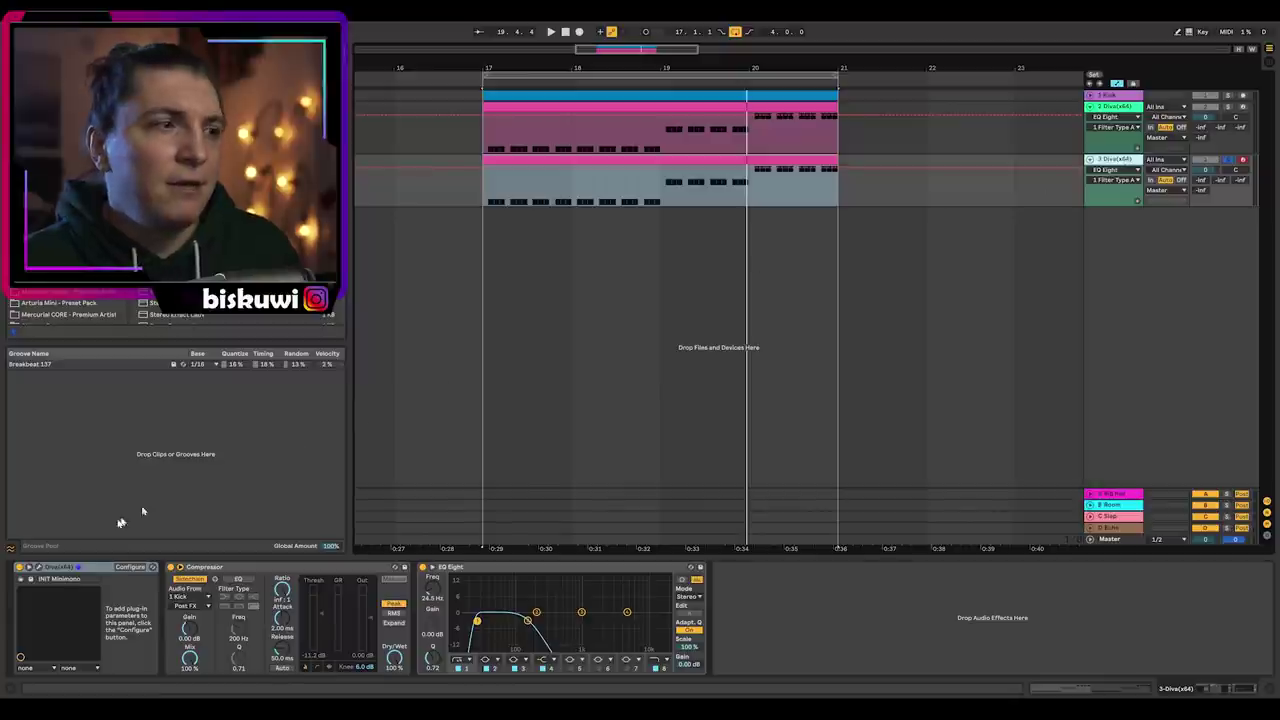
pyautogui.doubleClick(672, 158)
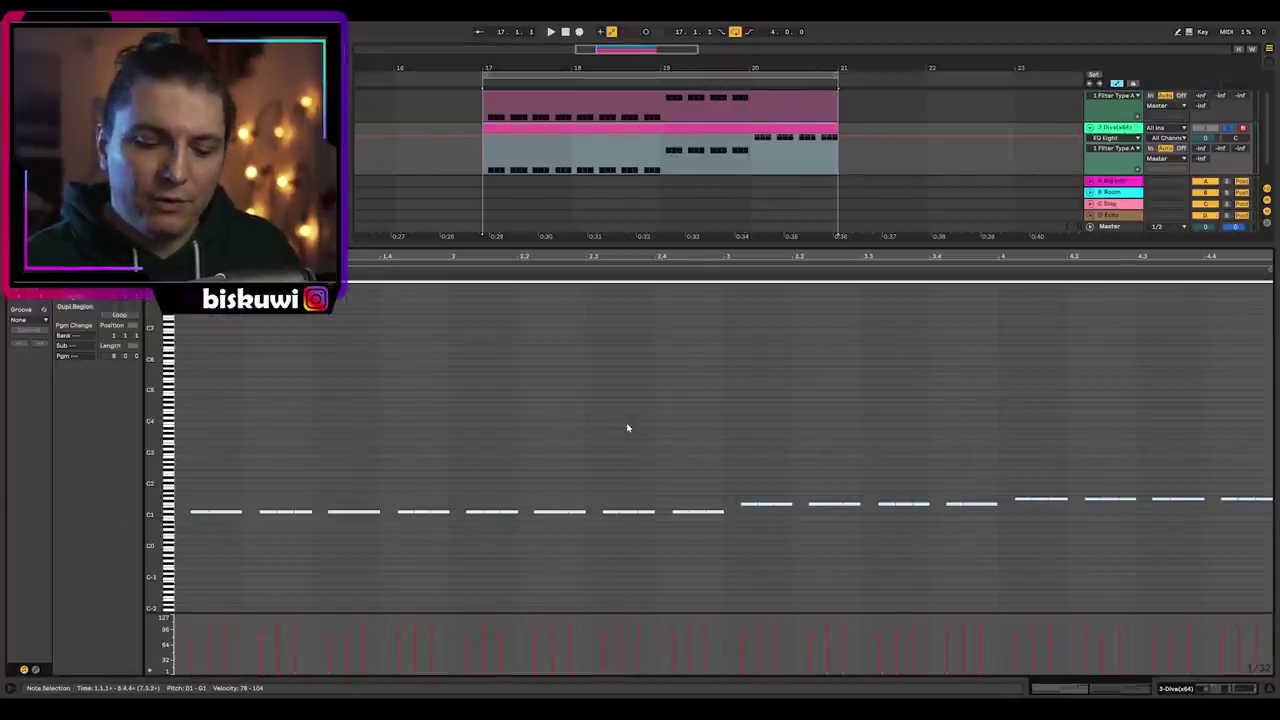
pyautogui.hotkey('shift', 'Down')
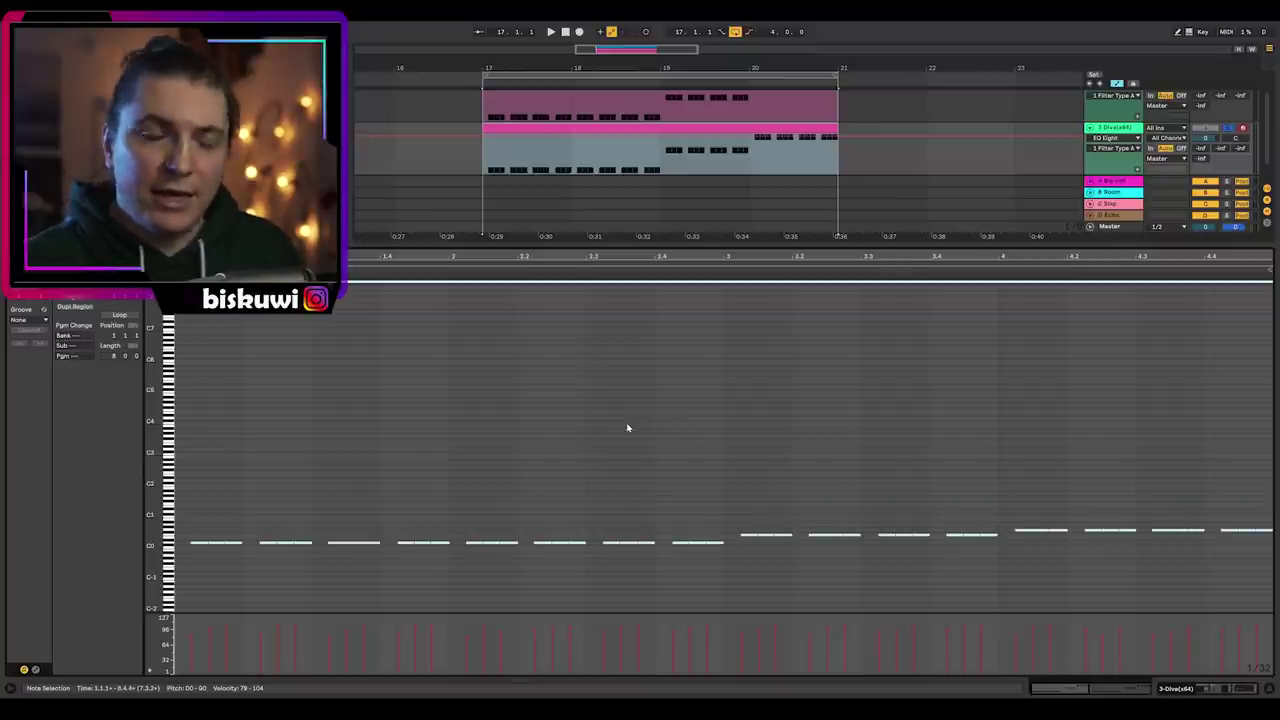
pyautogui.hotkey('shift', 'Tab')
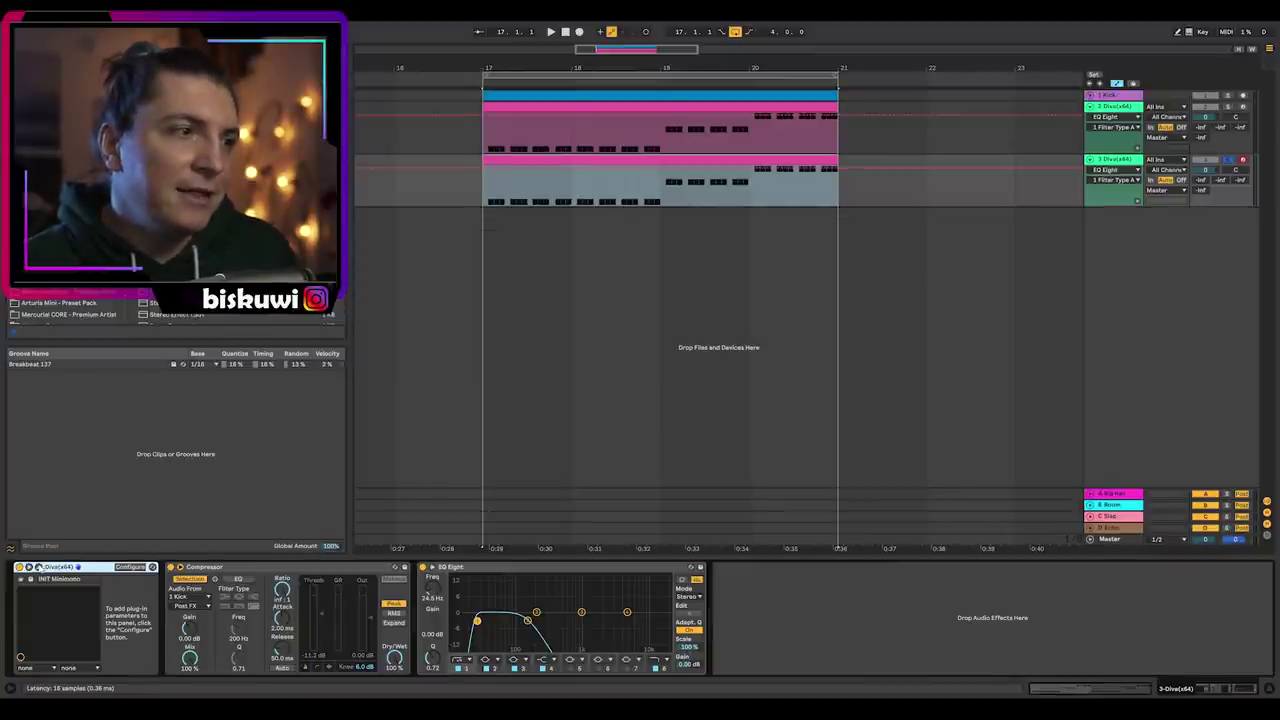
# Show the Presets folder of the Mercurial Tones user pack in the duplicated track's Diva
pyautogui.click(42, 568)
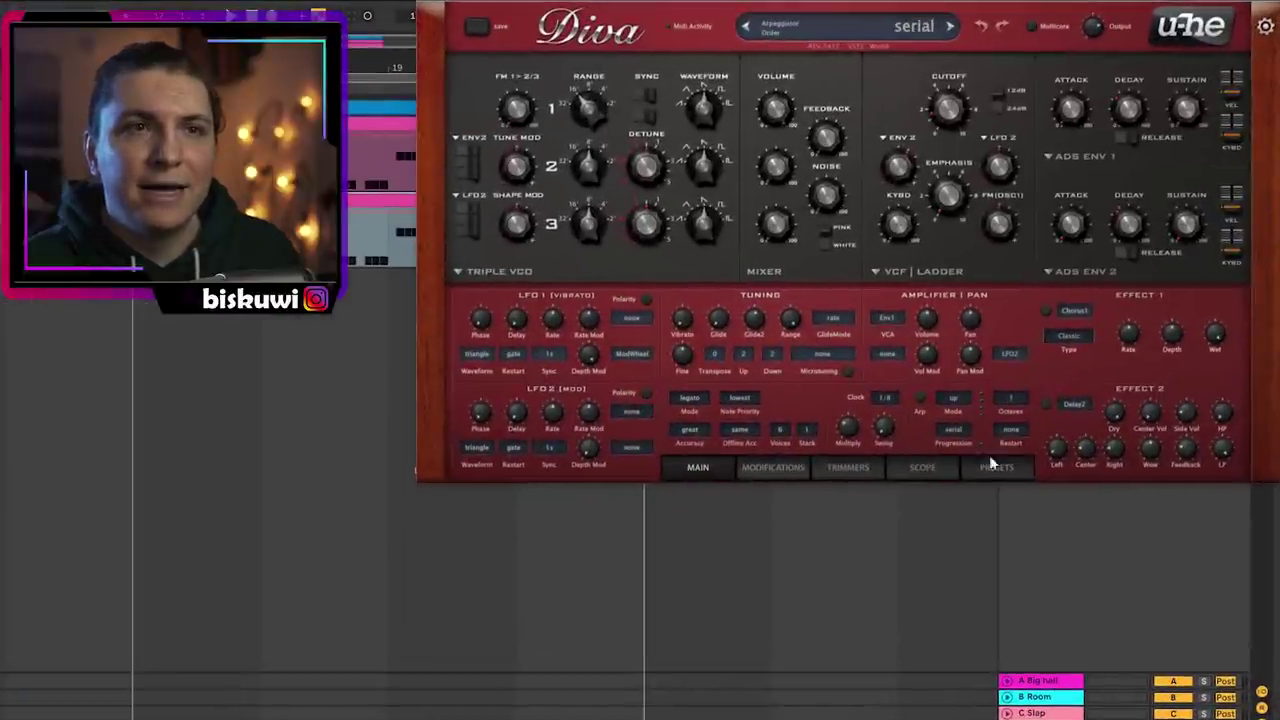
pyautogui.click(998, 468)
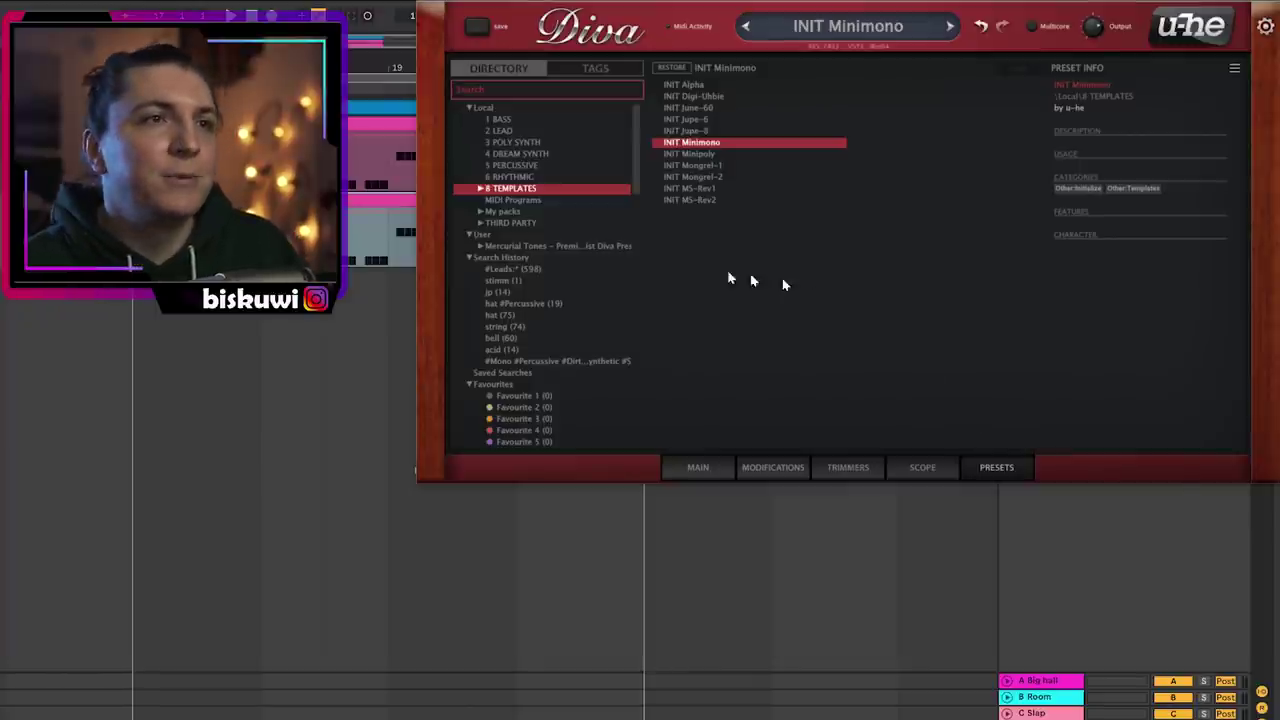
pyautogui.click(548, 246)
pyautogui.click(480, 246)
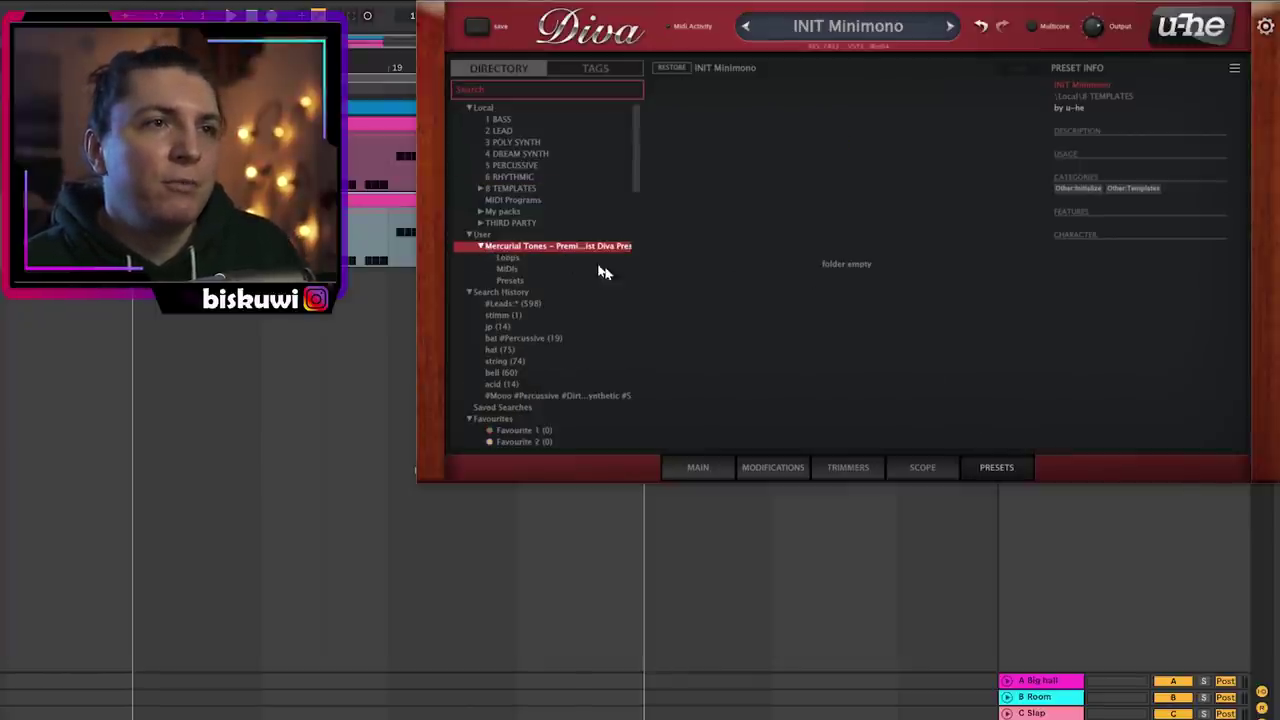
pyautogui.click(515, 283)
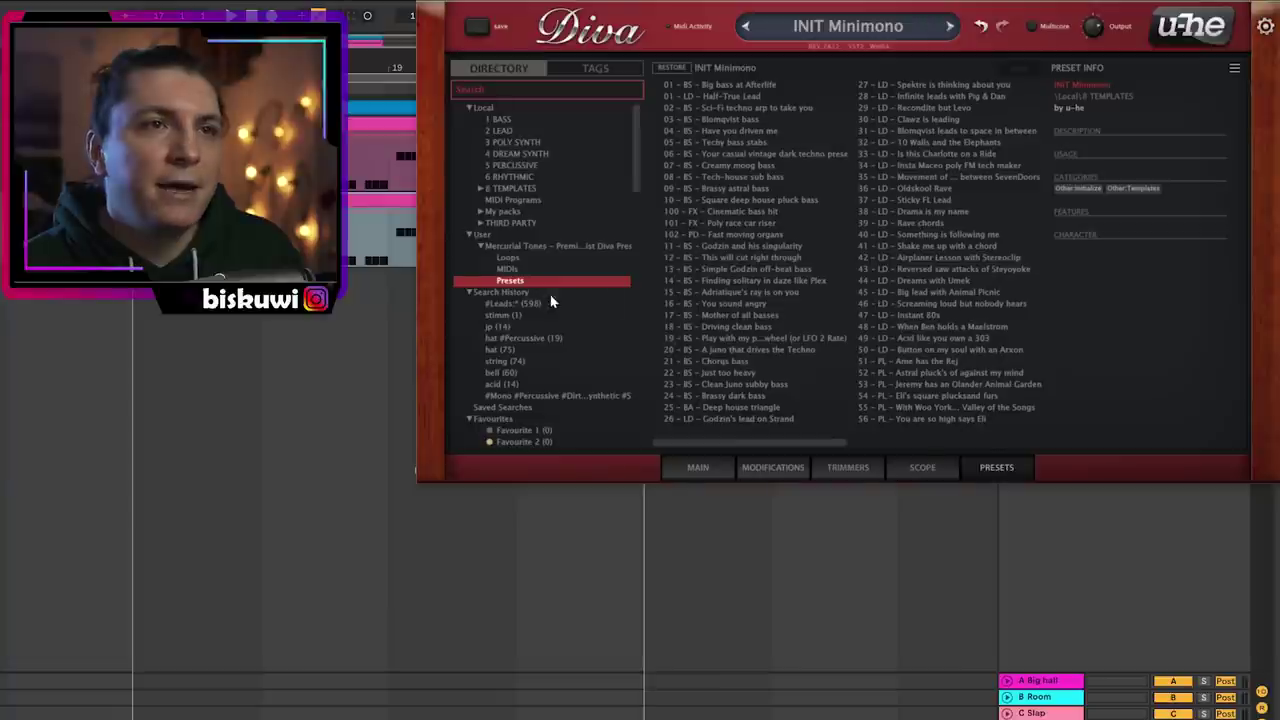
# Audition the lead presets starting from 33 - LD - Is this Charlotte on a Ride and load 37 - LD - Sticky FL Lead
pyautogui.click(927, 155)
pyautogui.click(926, 166)
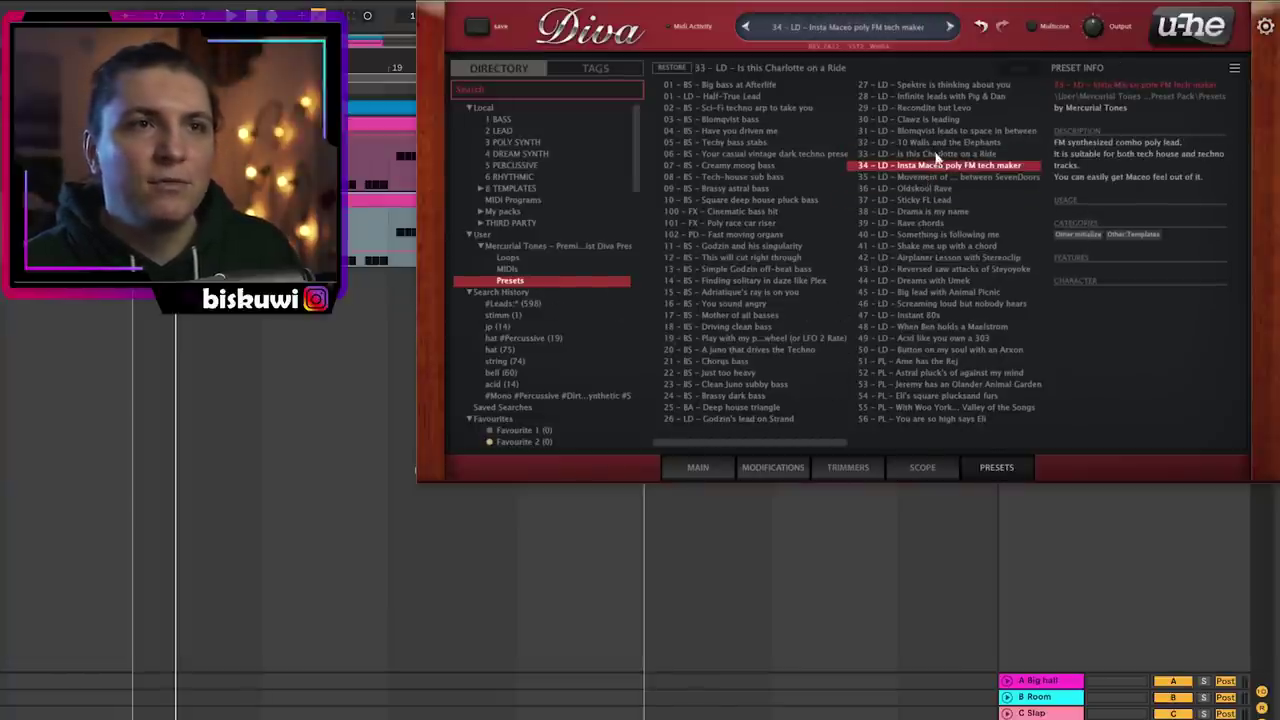
pyautogui.click(927, 177)
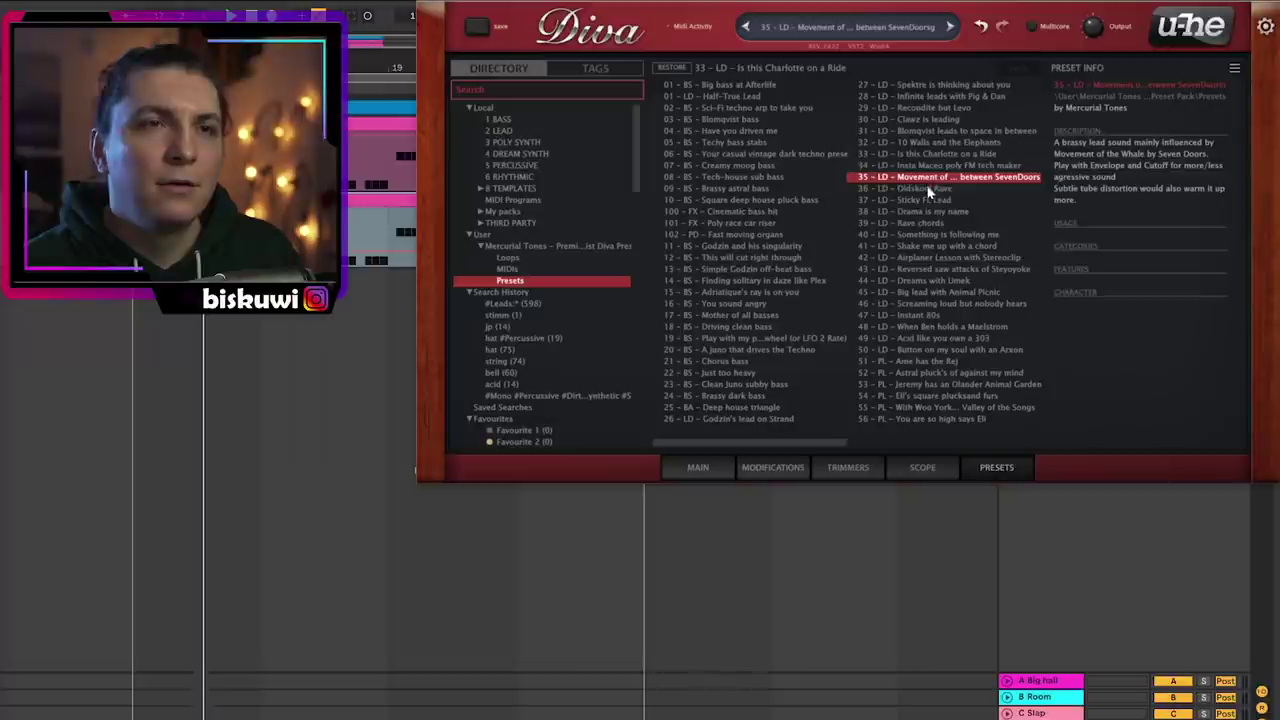
pyautogui.click(927, 188)
pyautogui.click(927, 199)
pyautogui.click(927, 211)
pyautogui.click(927, 222)
pyautogui.click(930, 189)
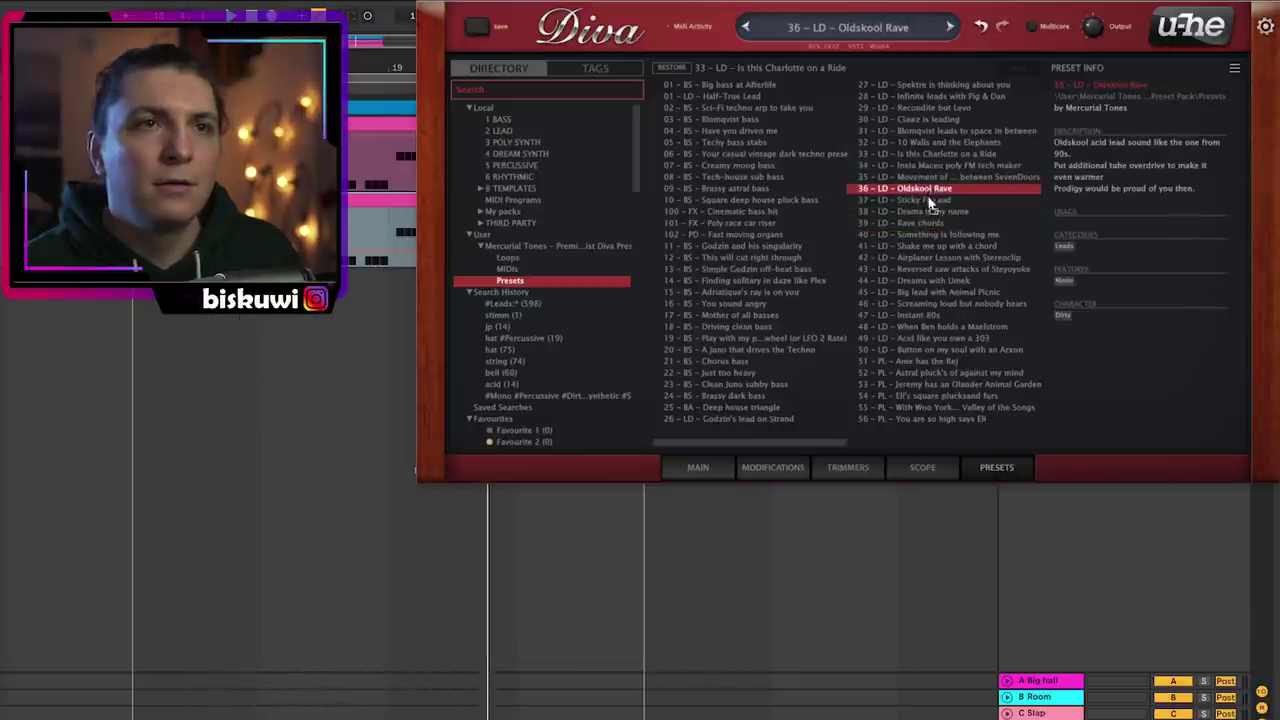
pyautogui.click(930, 200)
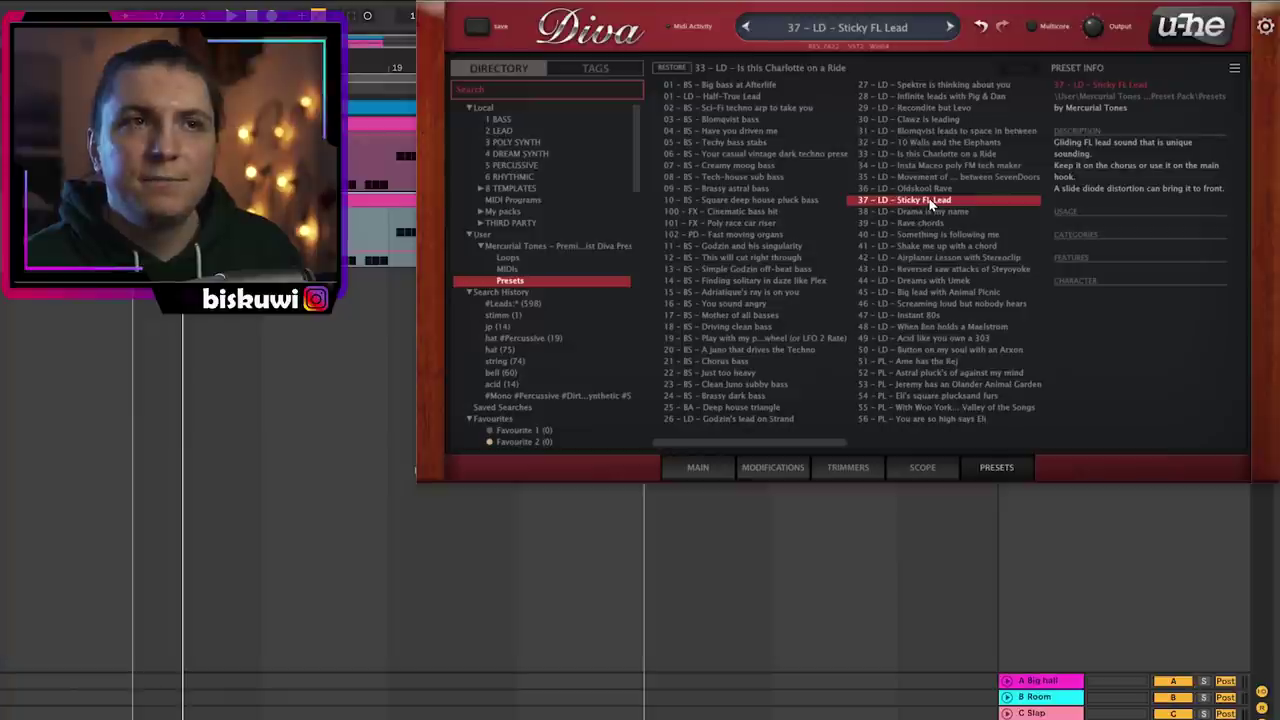
# Set the Sticky FL Lead patch to 6 voices with a voice stack of 3
pyautogui.click(706, 478)
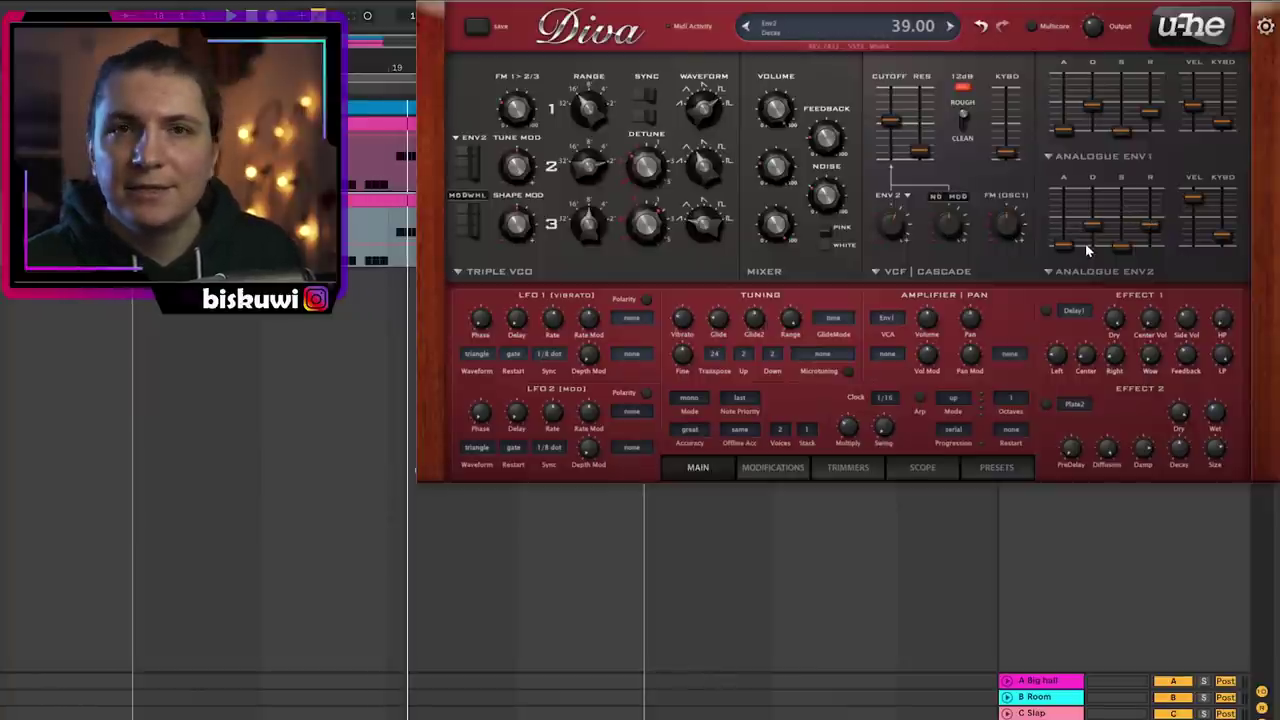
pyautogui.click(806, 429)
pyautogui.click(840, 478)
pyautogui.click(781, 436)
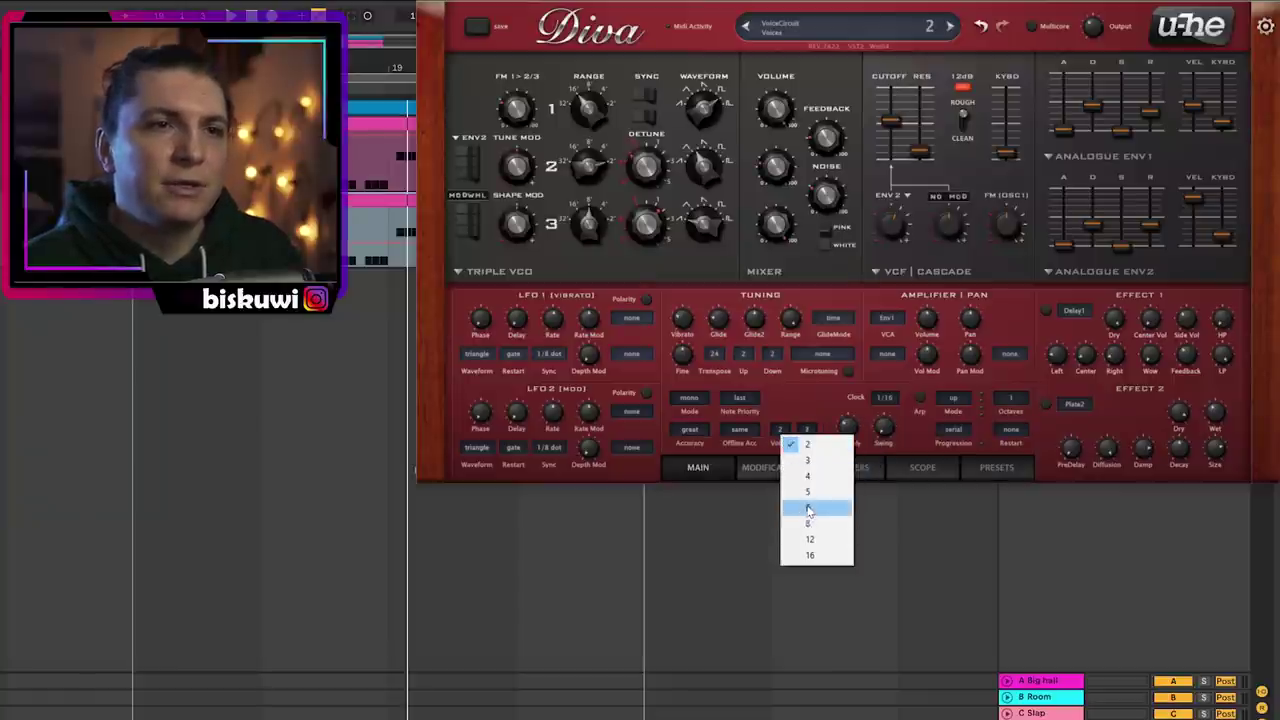
pyautogui.click(809, 509)
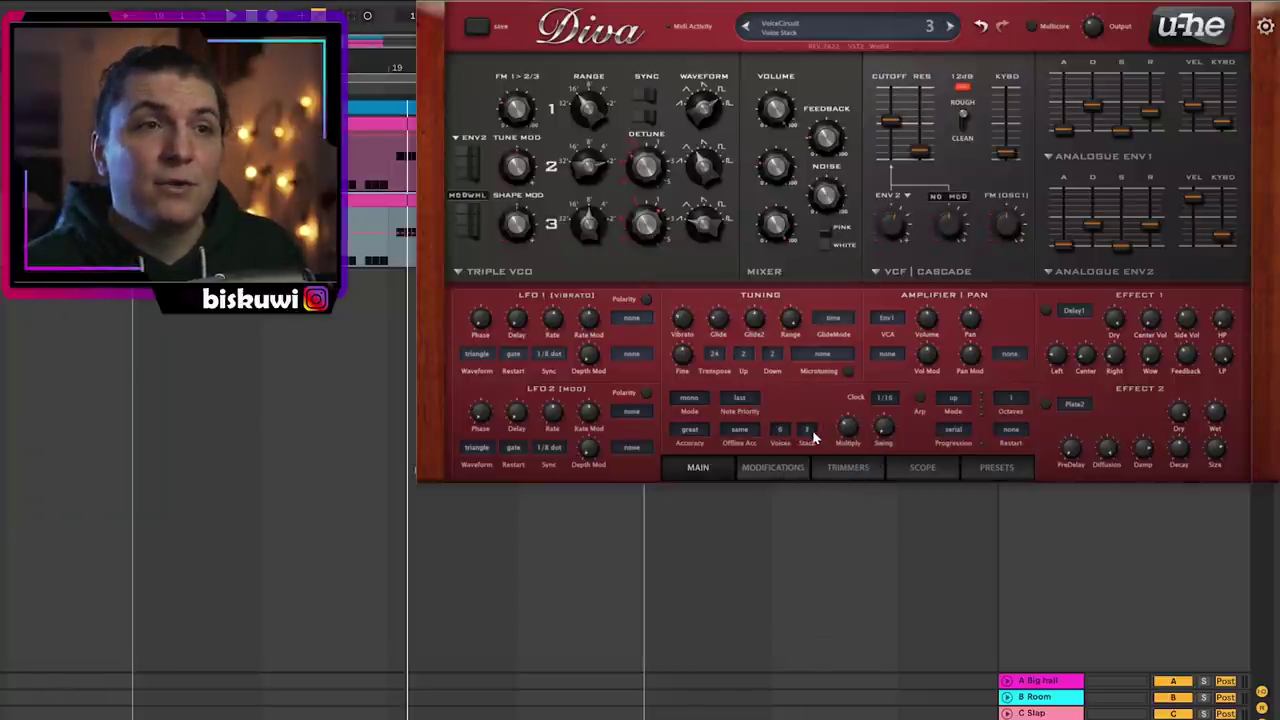
# Assign StackIndex as the pan modulation source in the Amplifier/Pan section
pyautogui.click(850, 468)
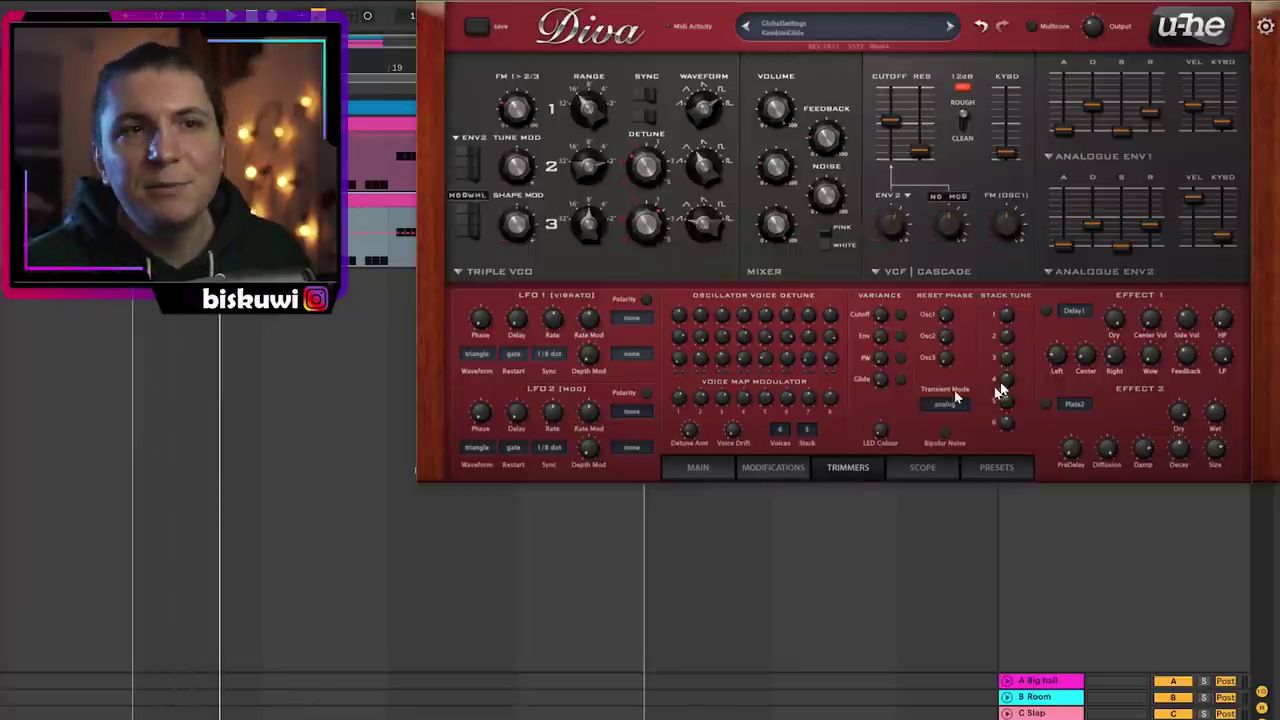
pyautogui.click(770, 469)
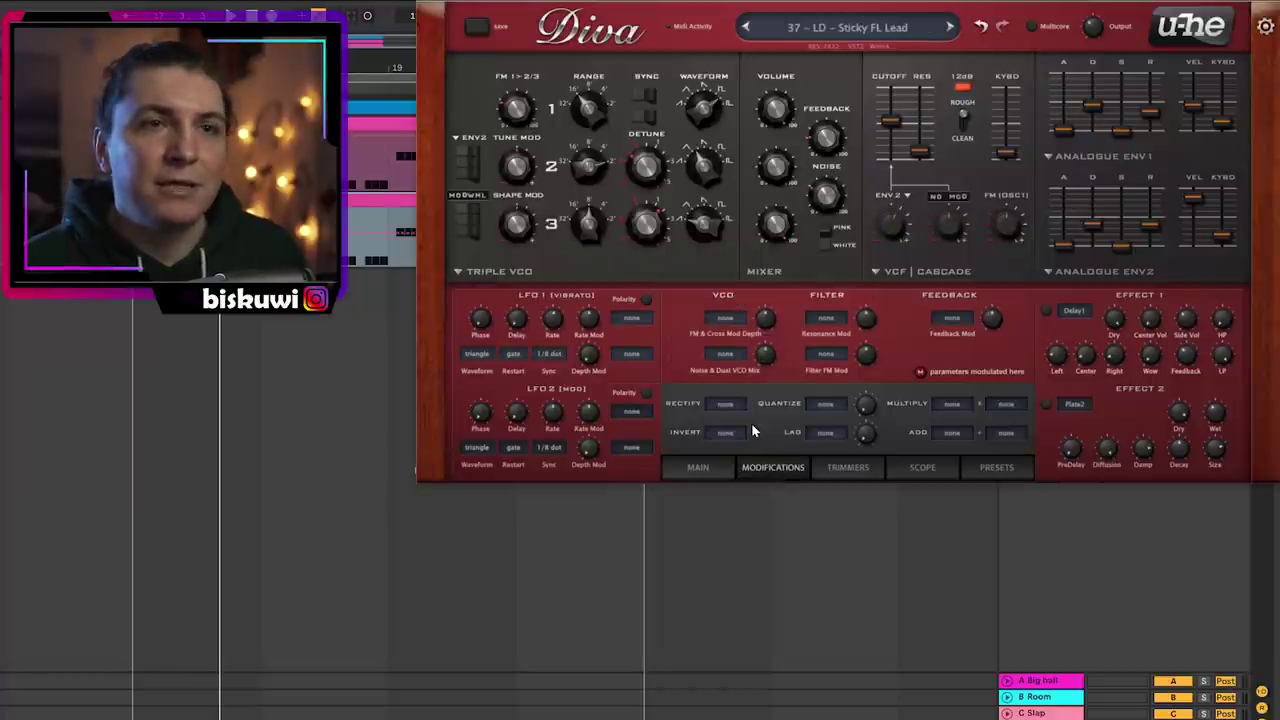
pyautogui.click(698, 468)
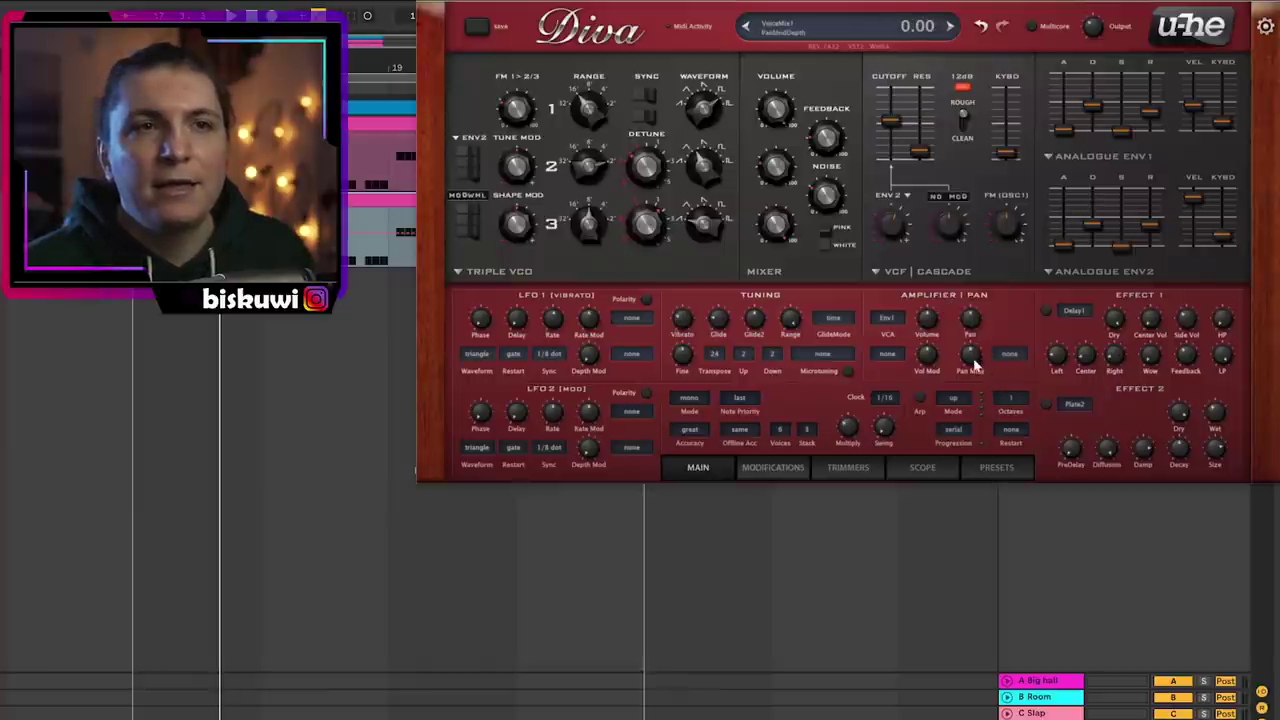
pyautogui.click(1009, 360)
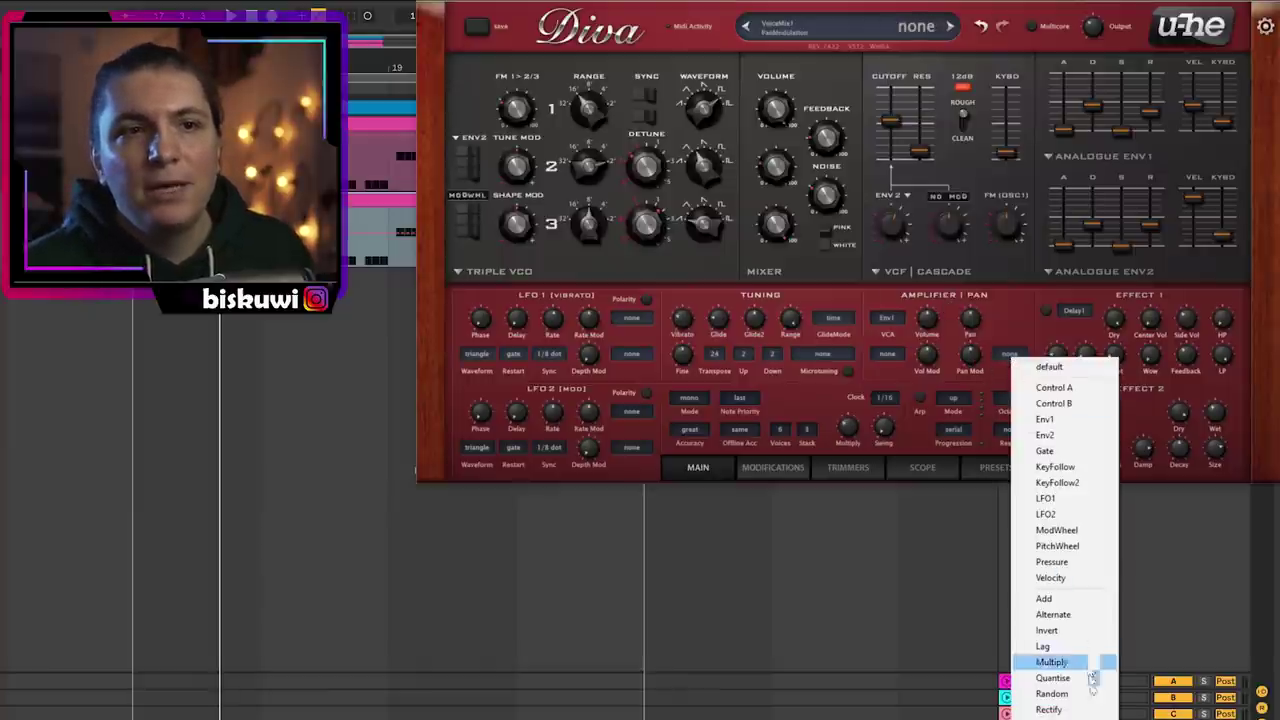
pyautogui.click(1050, 716)
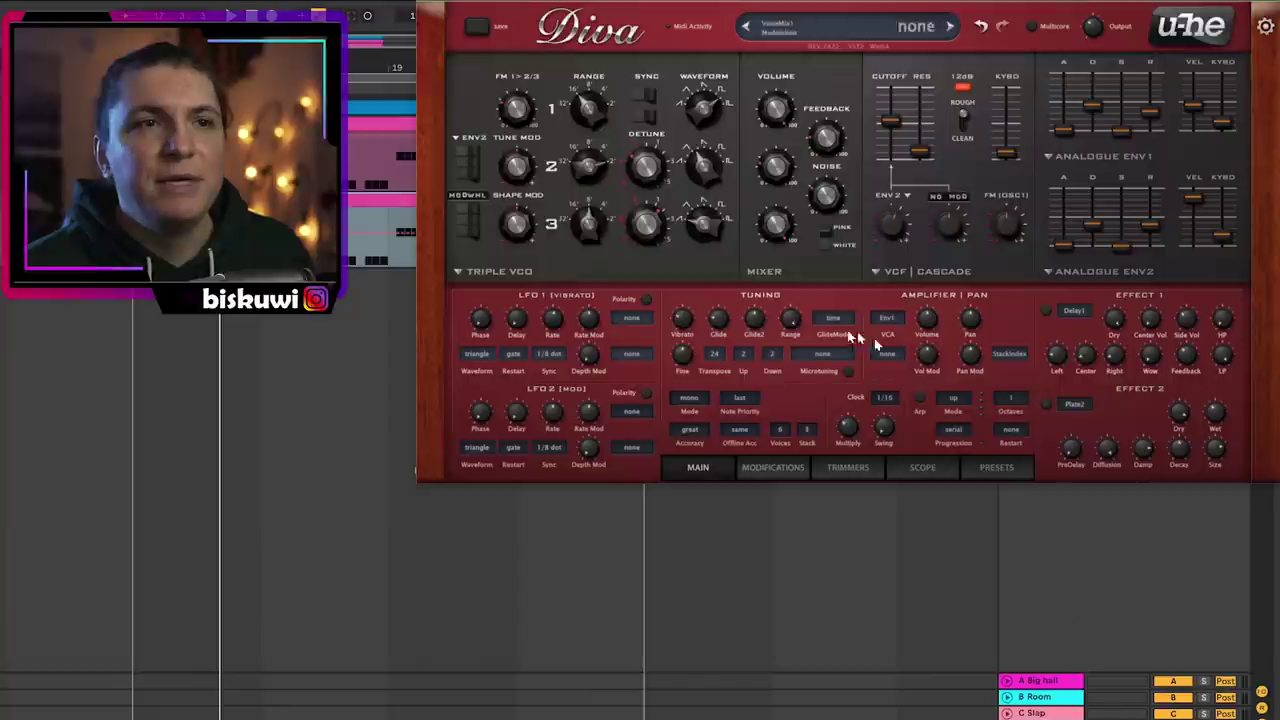
# Adjust the pan modulation depth to spread the stacked voices across the stereo field
pyautogui.click(788, 466)
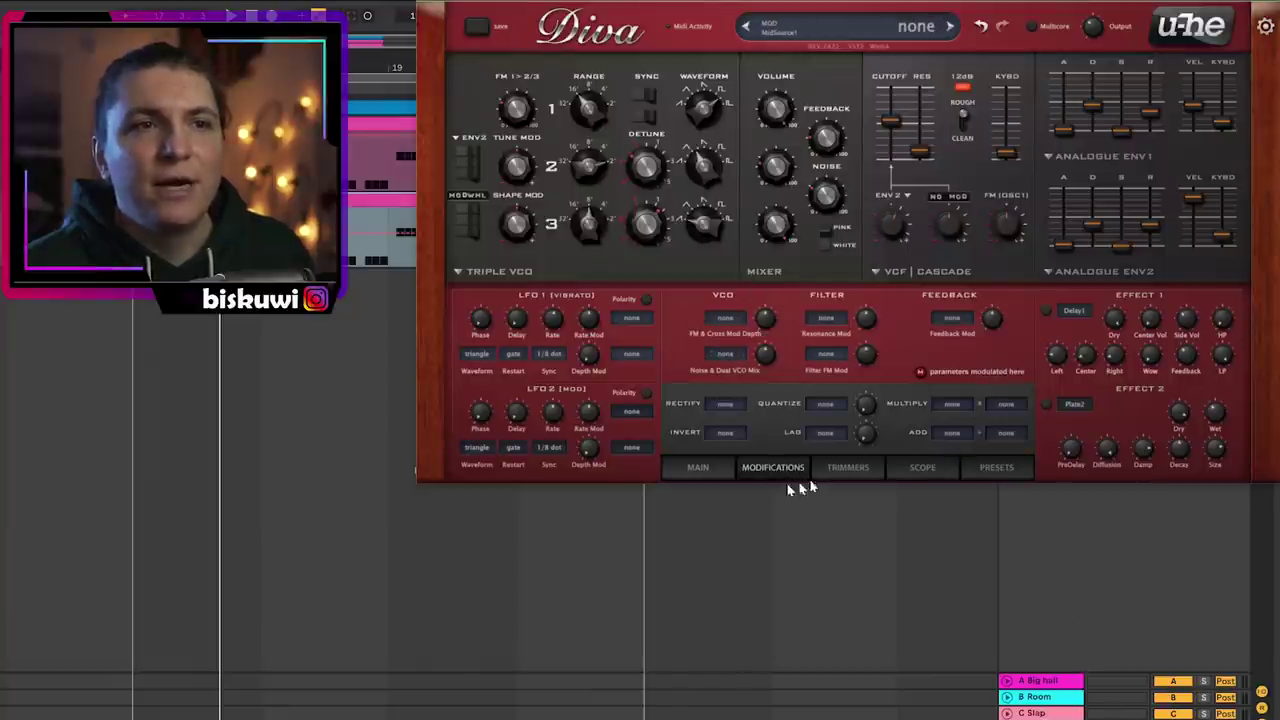
pyautogui.click(698, 470)
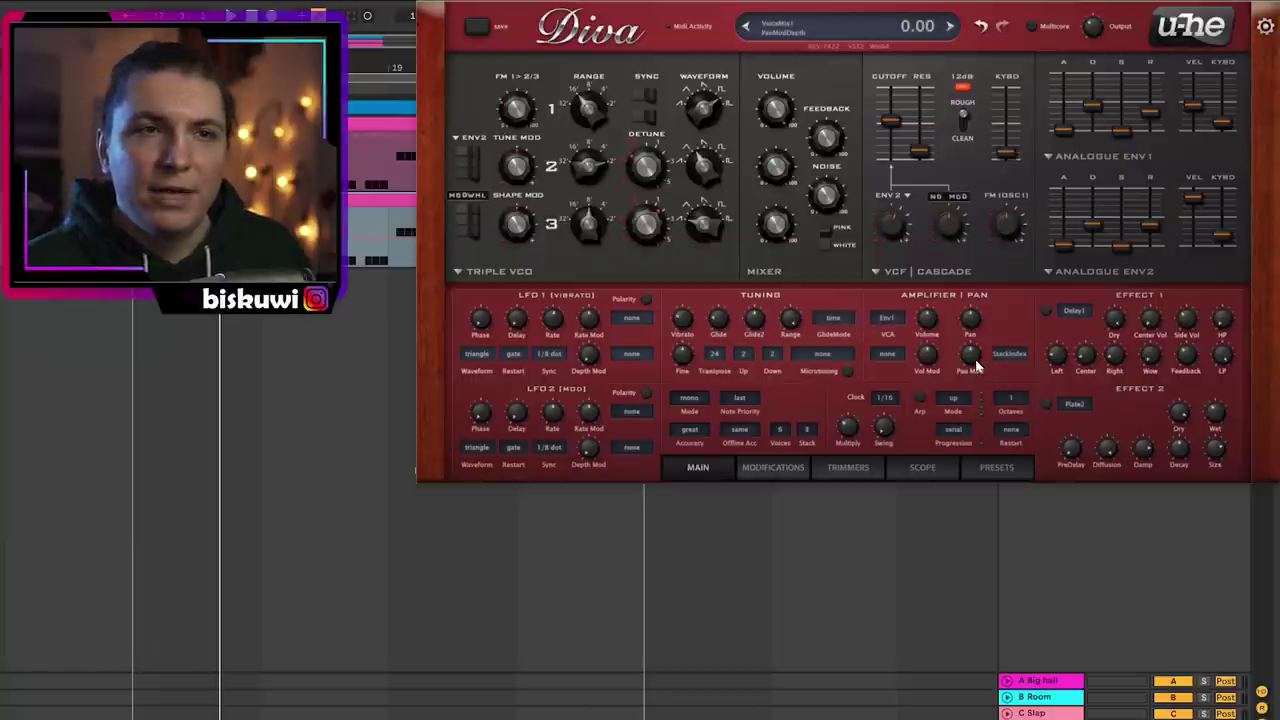
pyautogui.moveTo(976, 364); pyautogui.dragTo(976, 342)
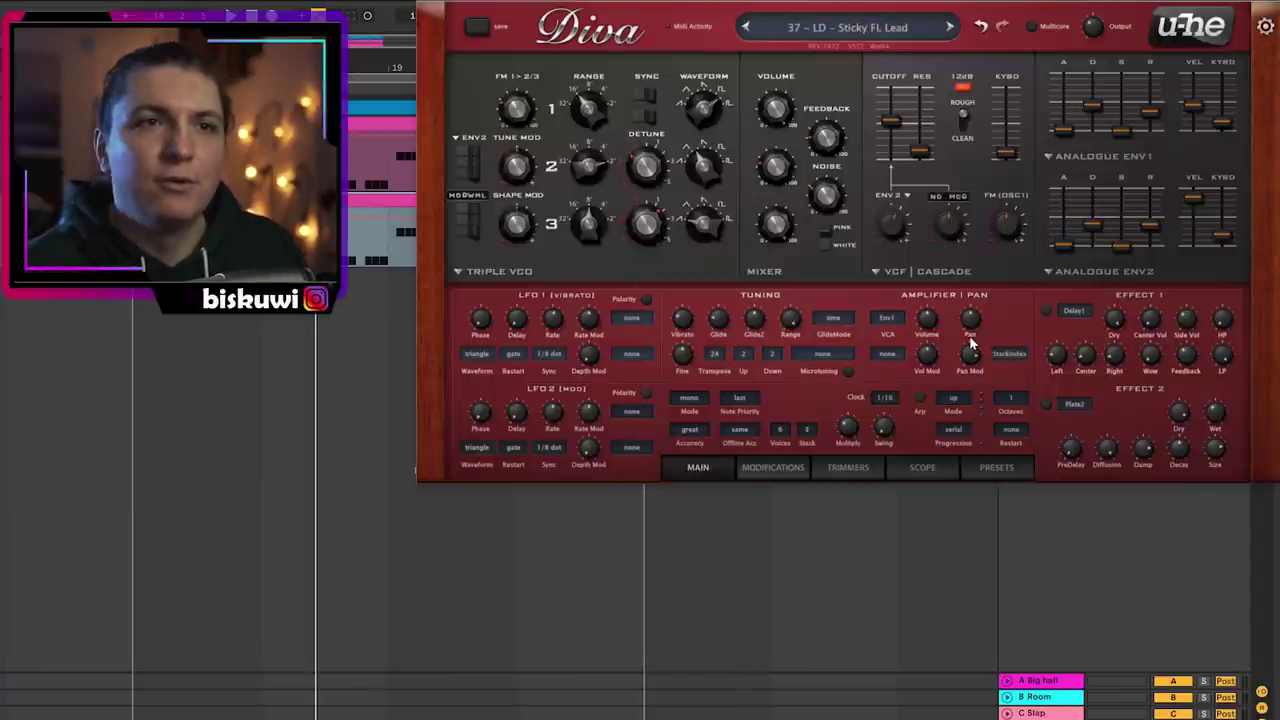
pyautogui.moveTo(975, 362); pyautogui.dragTo(971, 366)
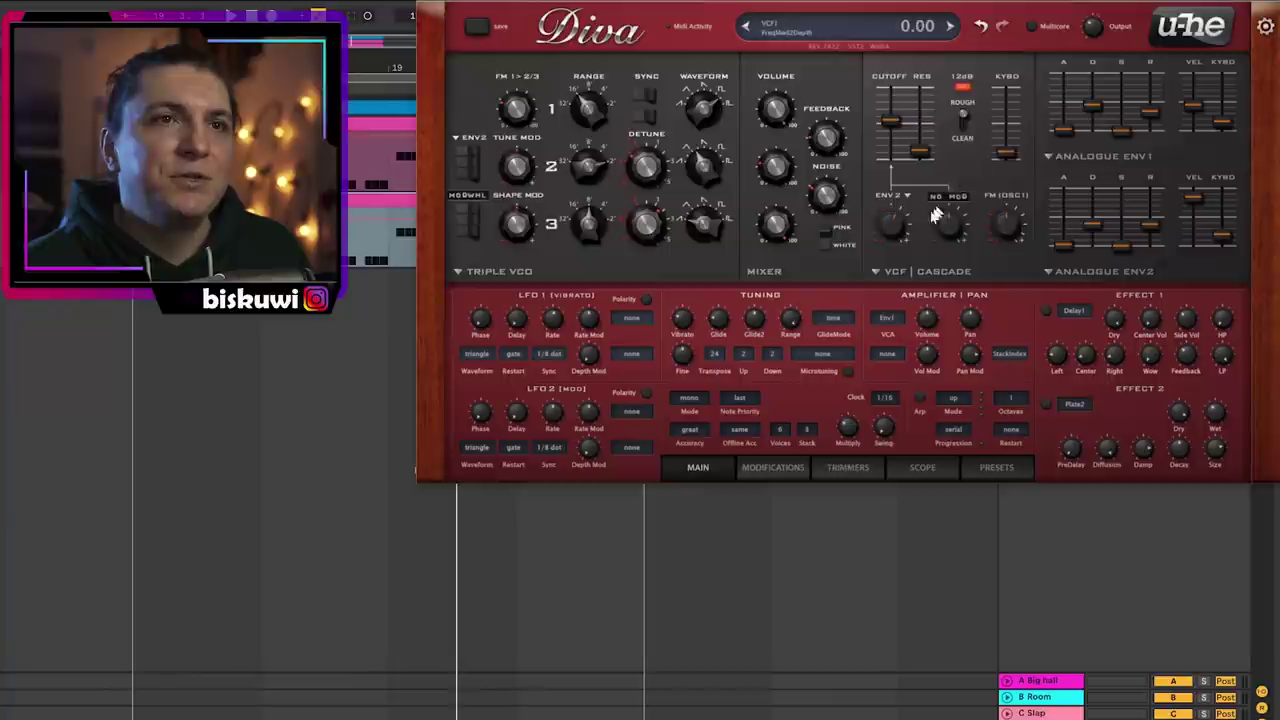
# Lower the filter cutoff with slightly more resonance, and reduce envelope 1's decay and sustain
pyautogui.moveTo(890, 121); pyautogui.dragTo(919, 146)
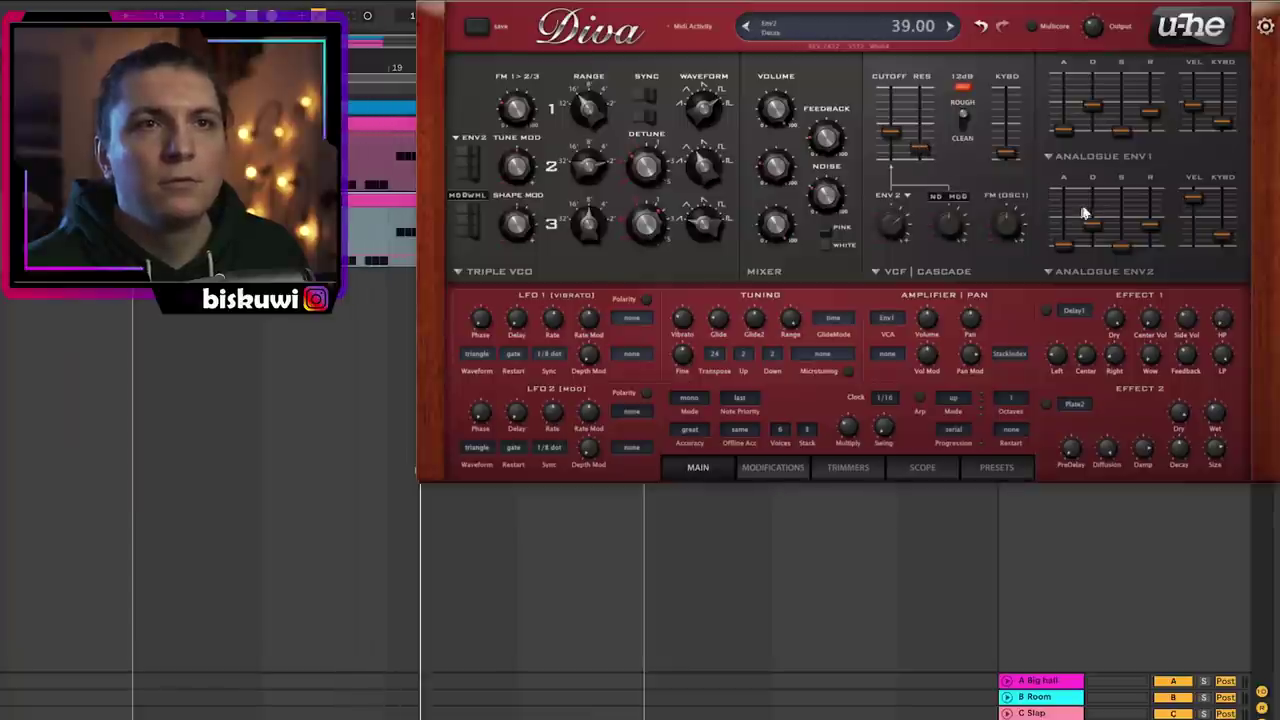
pyautogui.moveTo(1096, 100); pyautogui.dragTo(1096, 108)
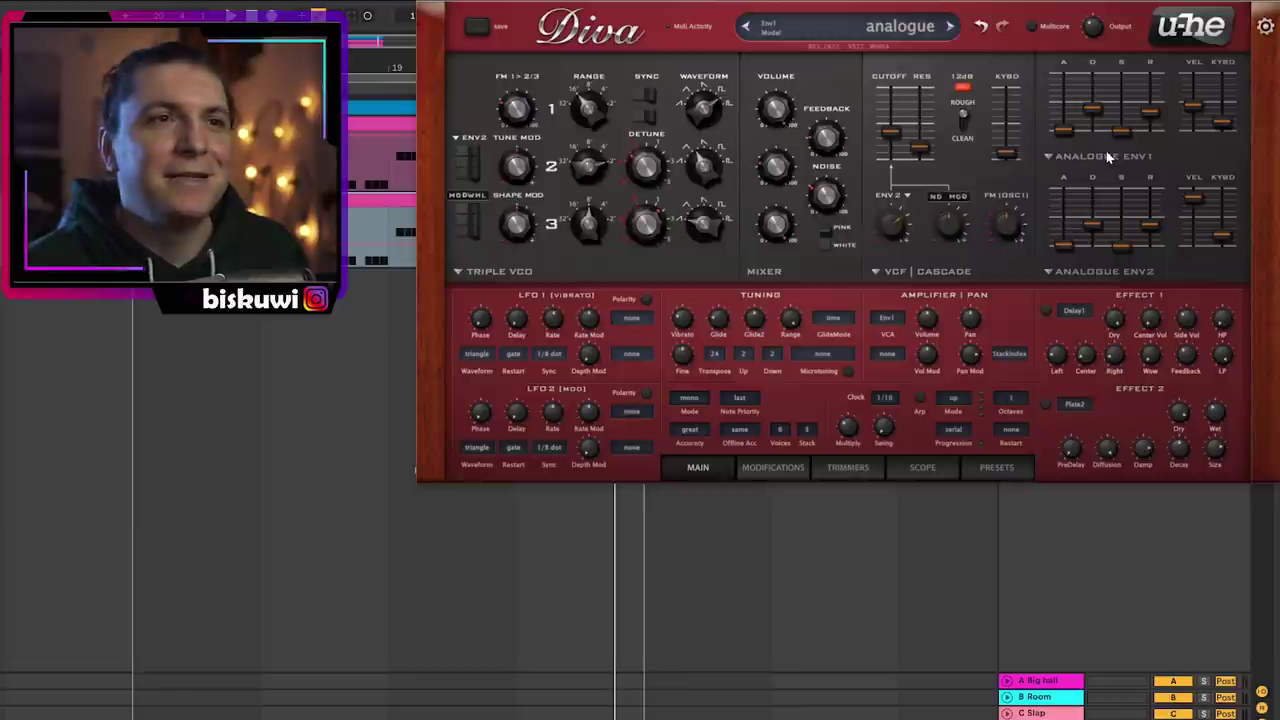
# Switch effect 1 from the delay to Chorus1, adjust its settings and toggle the effect's power
pyautogui.click(1072, 311)
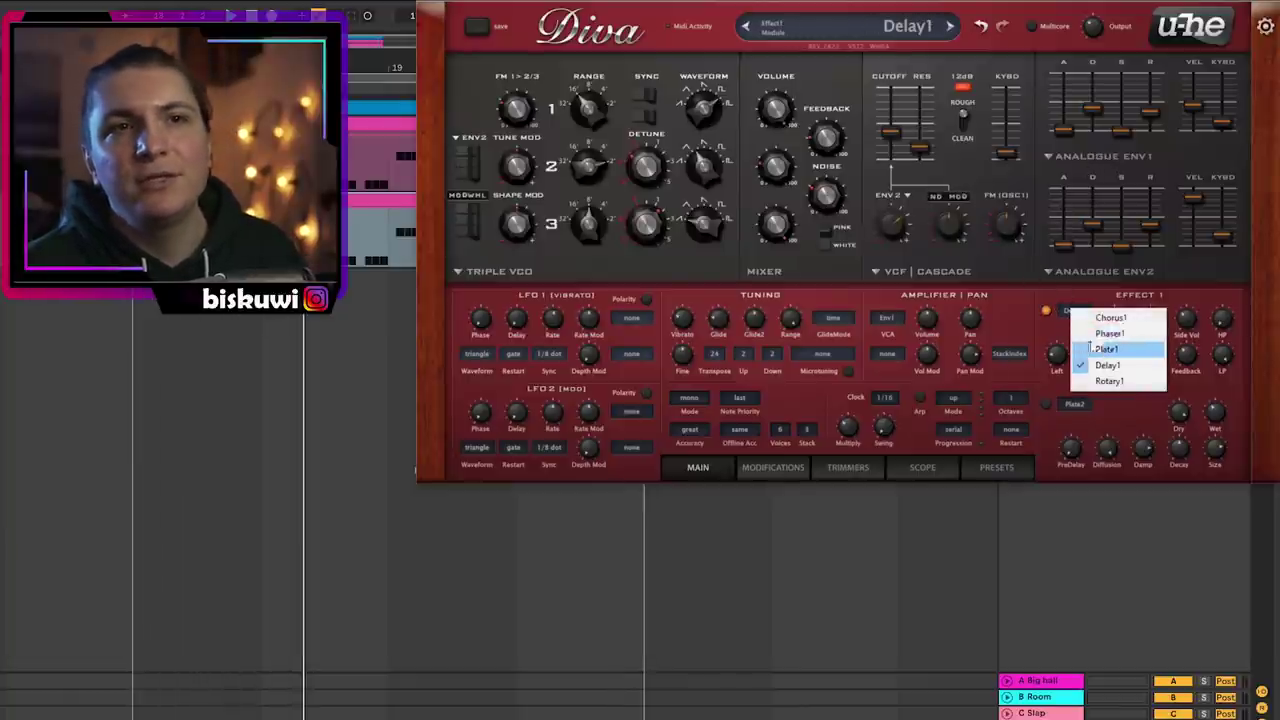
pyautogui.click(1100, 318)
pyautogui.moveTo(1212, 331); pyautogui.dragTo(1212, 336)
pyautogui.click(1045, 310)
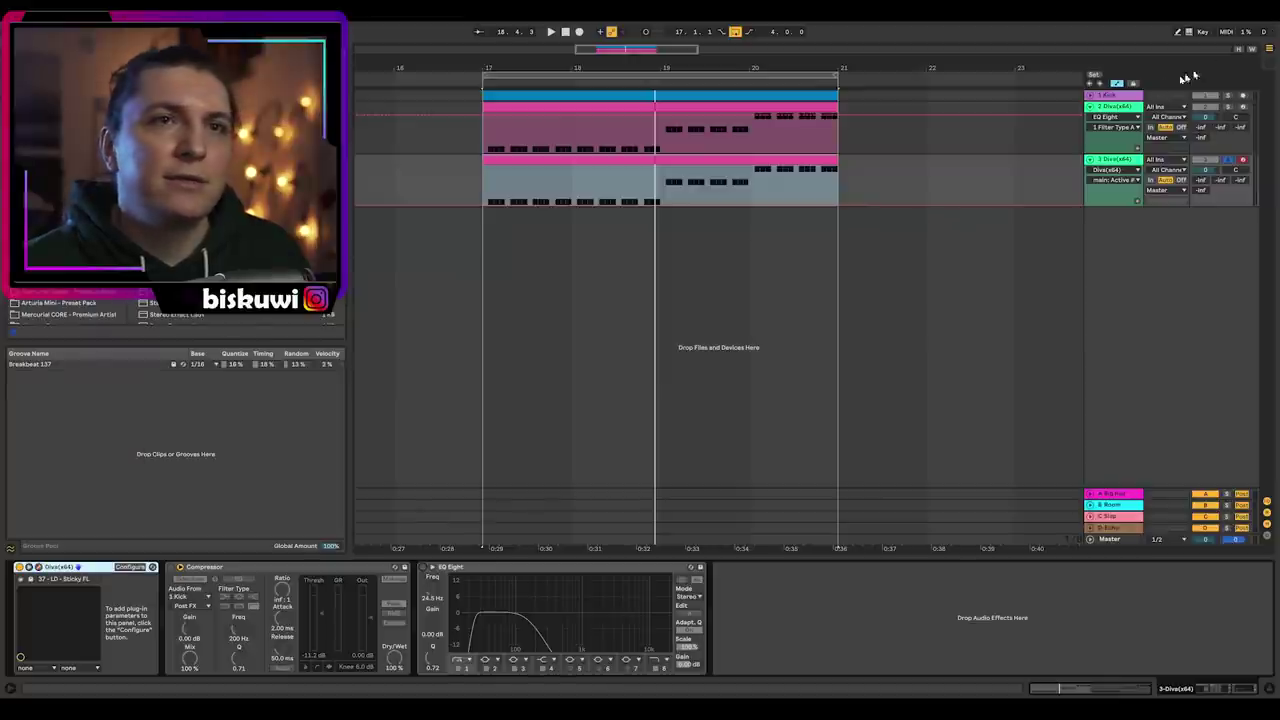
# Copy the EQ Eight from the first Diva track to the end of the second Diva track's device chain
pyautogui.click(1112, 109)
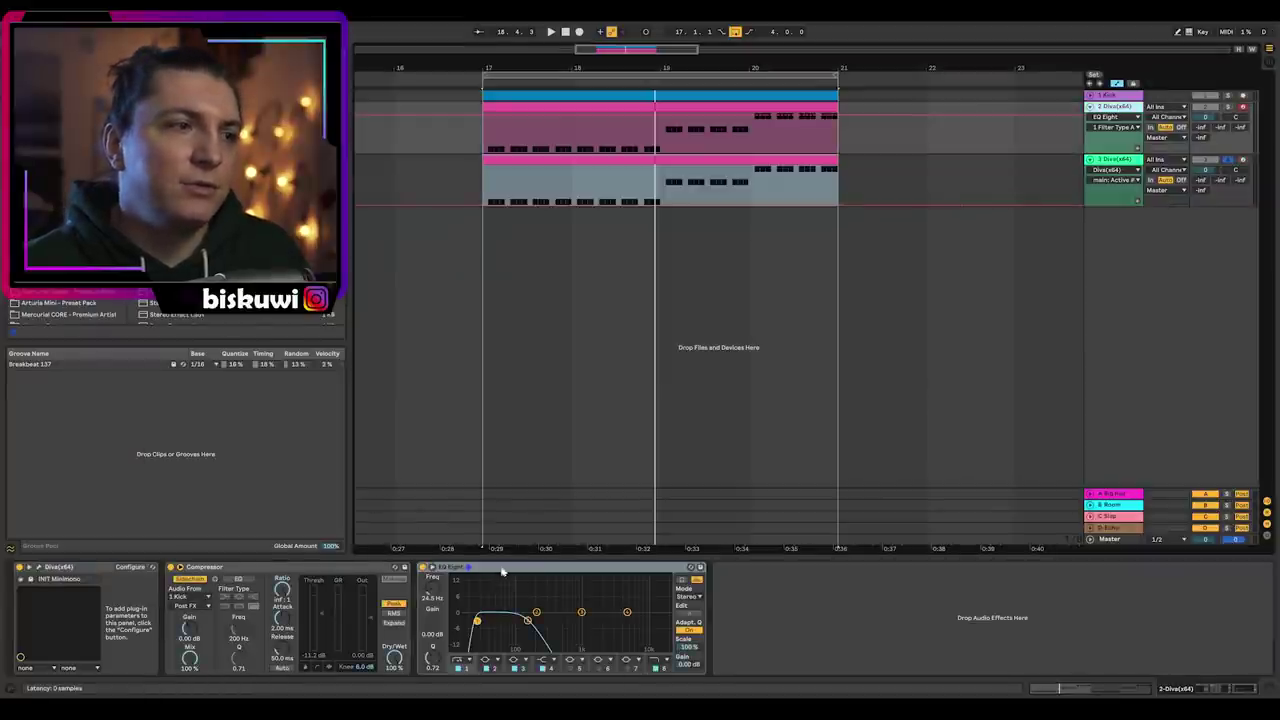
pyautogui.moveTo(503, 571); pyautogui.dragTo(1113, 229)
pyautogui.moveTo(1120, 164); pyautogui.dragTo(1114, 166)
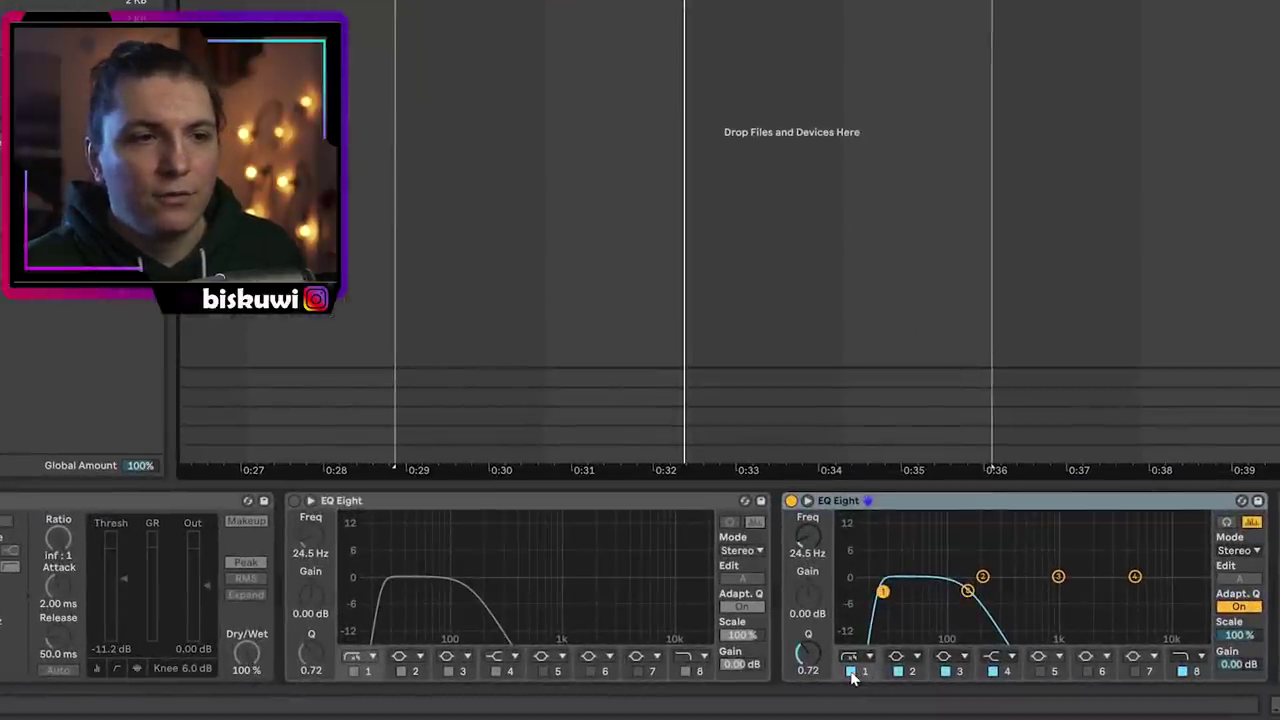
# Turn off band 1 in the copied EQ Eight, change band 8 to a low cut at 147 Hz and play the loop
pyautogui.click(968, 590)
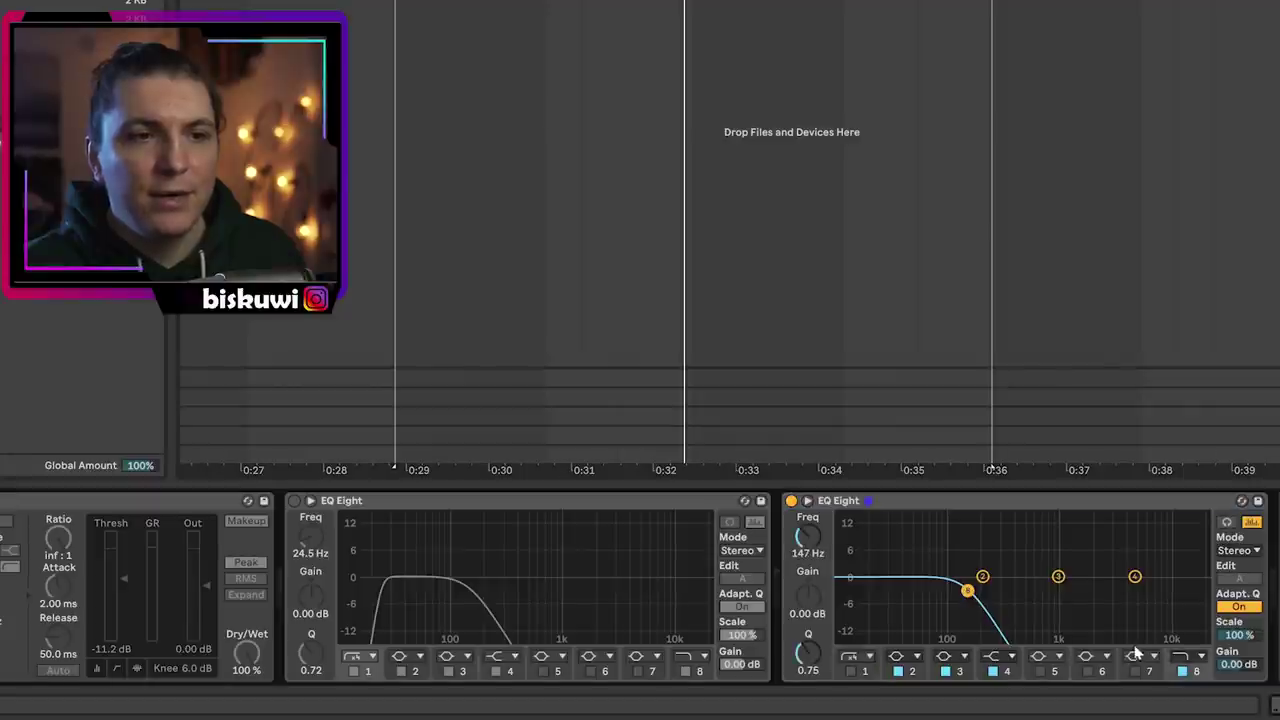
pyautogui.click(1187, 659)
pyautogui.click(1181, 565)
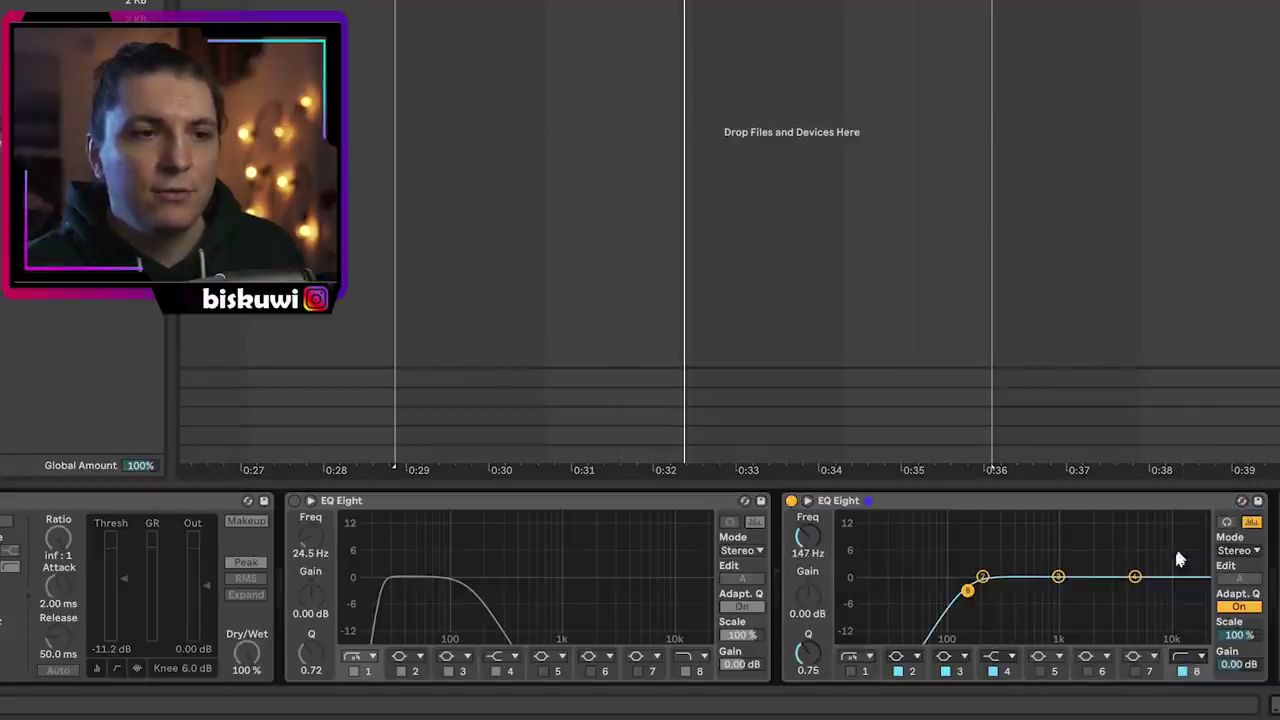
pyautogui.press('space')
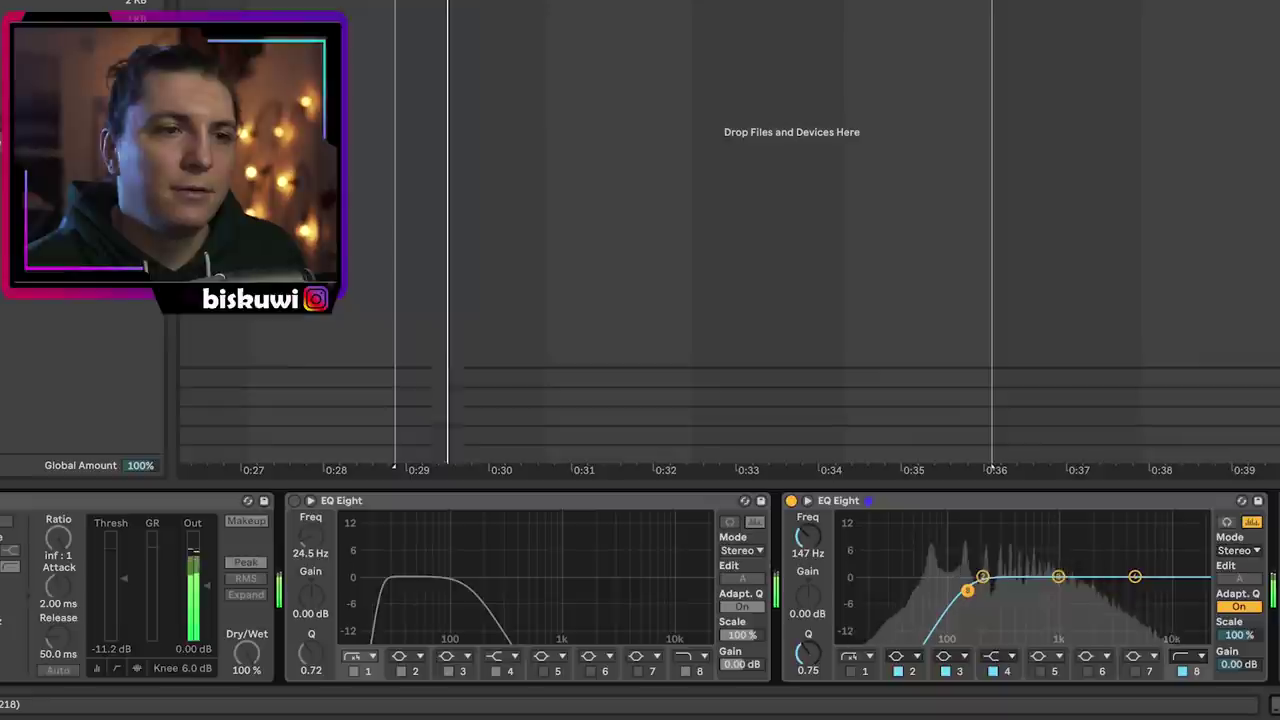
# Remove the disabled EQ Eight from the second Diva track and set its Compressor threshold to -6.48 dB
pyautogui.press('space')
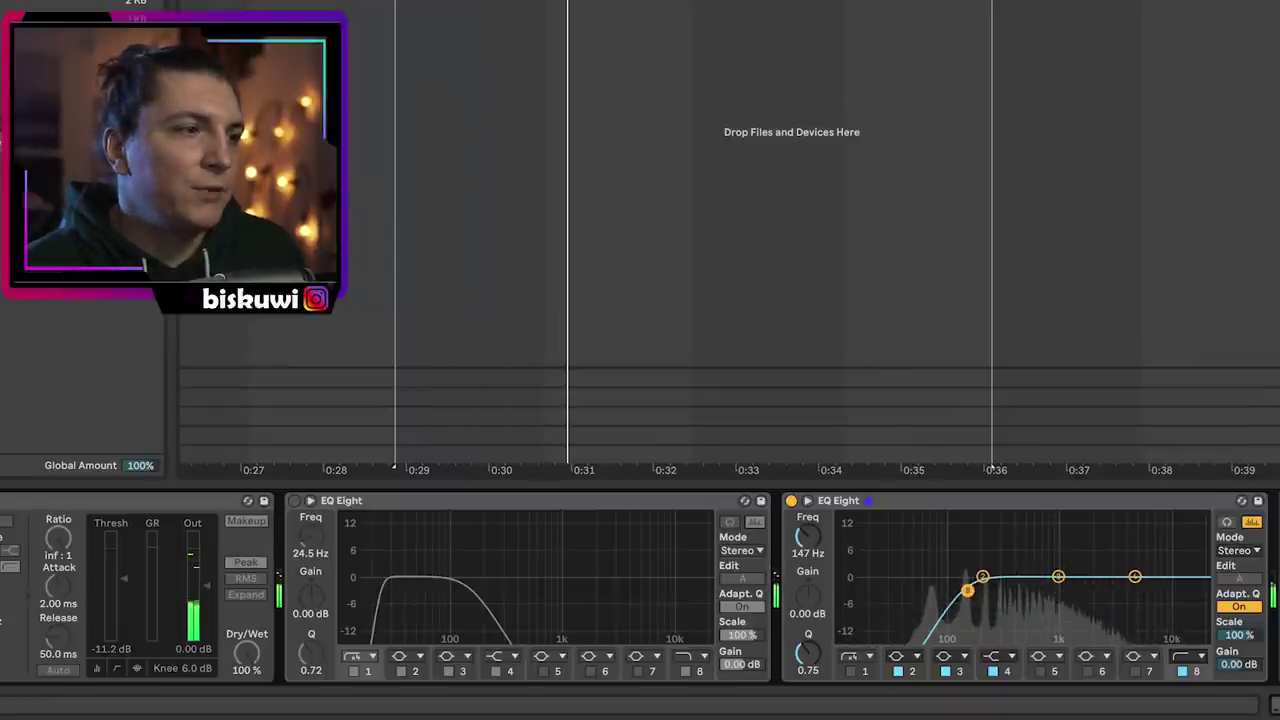
pyautogui.press('space')
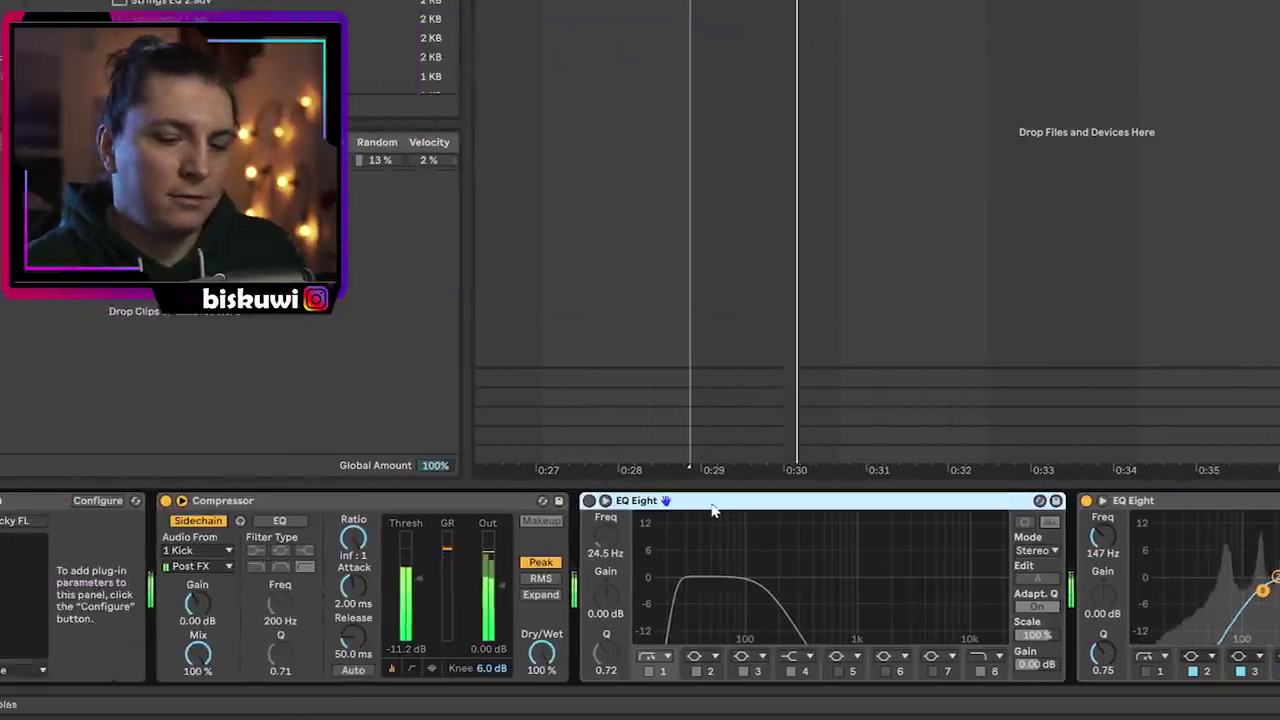
pyautogui.moveTo(536, 578); pyautogui.dragTo(536, 565)
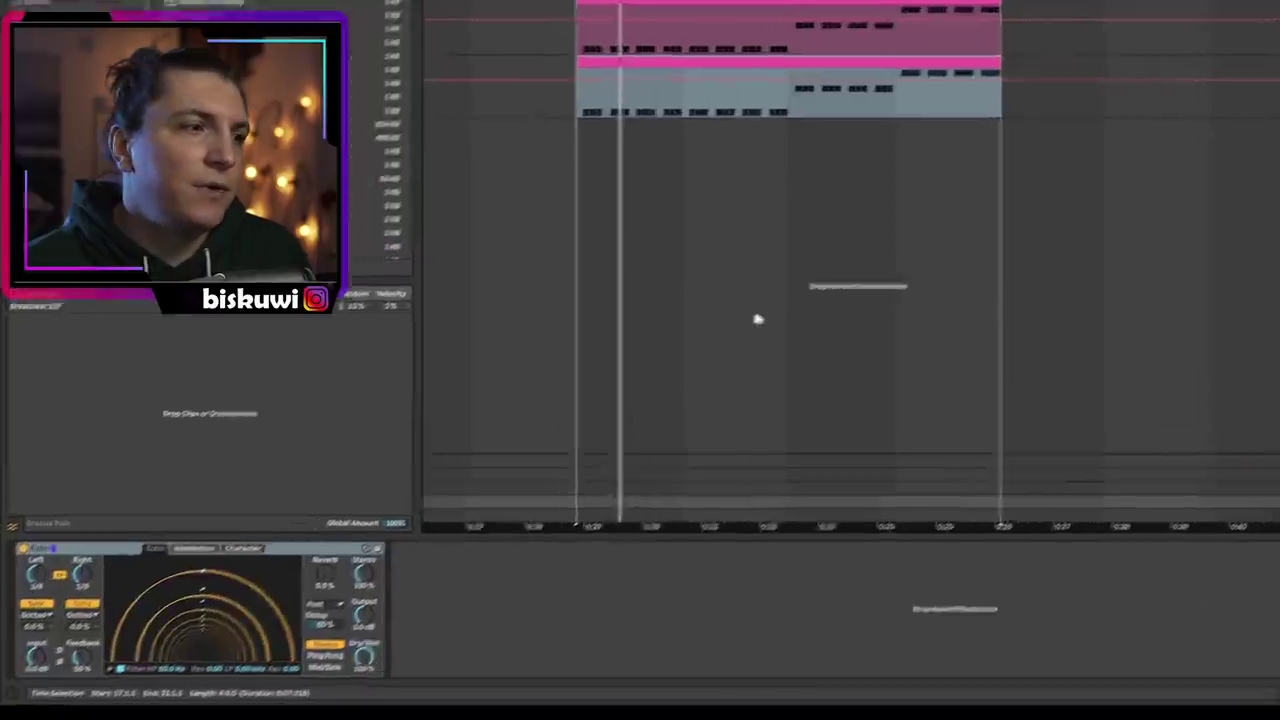
# Set the Echo return to Ping Pong and send the second Diva track to it at -13.4 dB
pyautogui.click(465, 652)
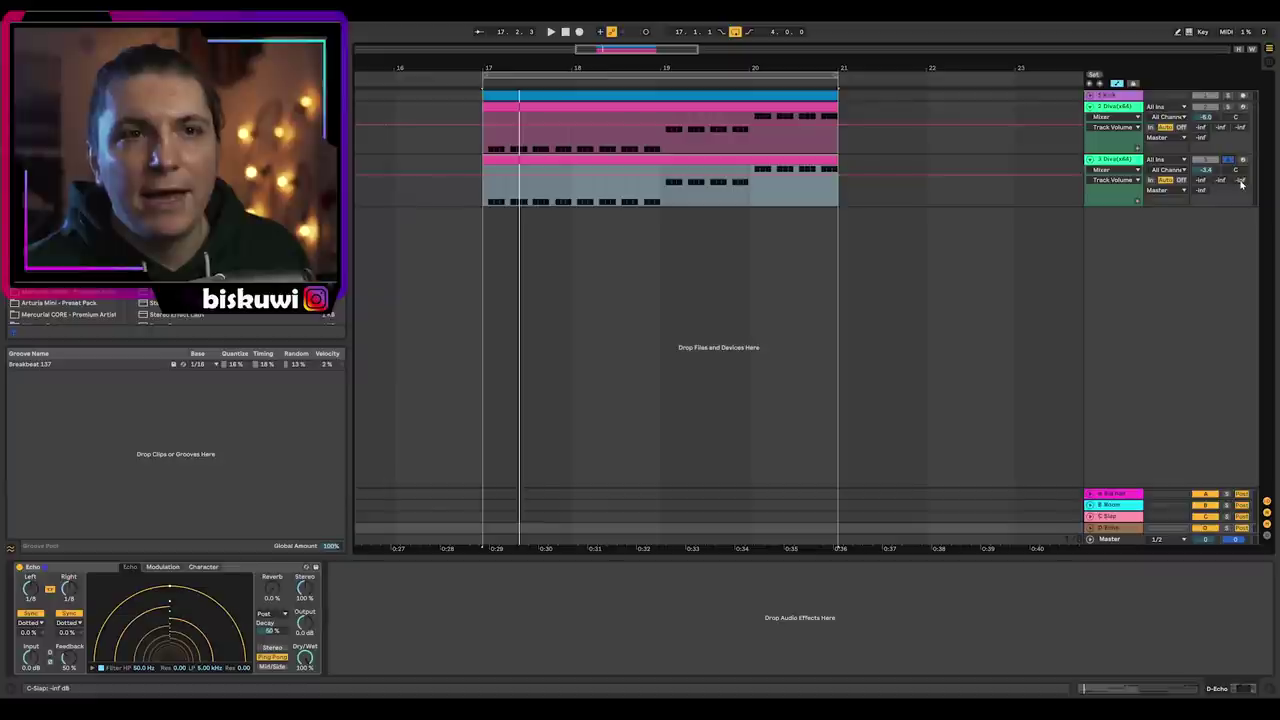
pyautogui.press('space')
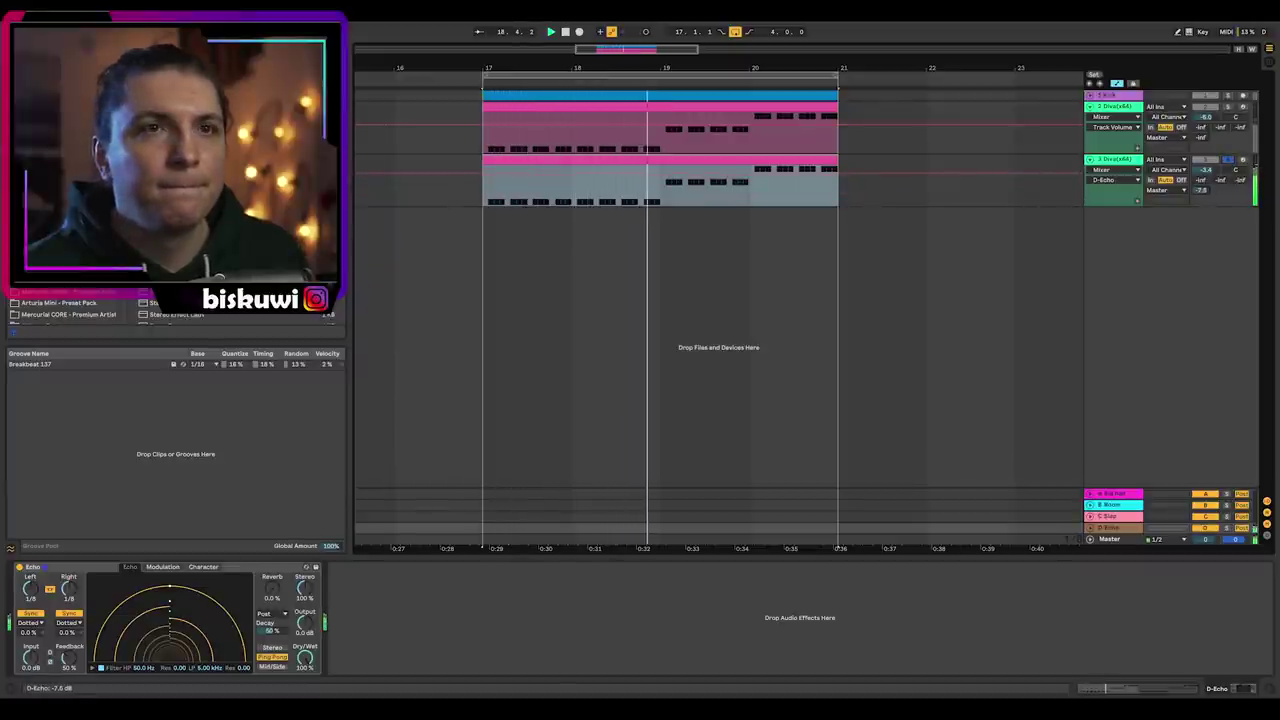
pyautogui.moveTo(1203, 190); pyautogui.dragTo(1203, 195)
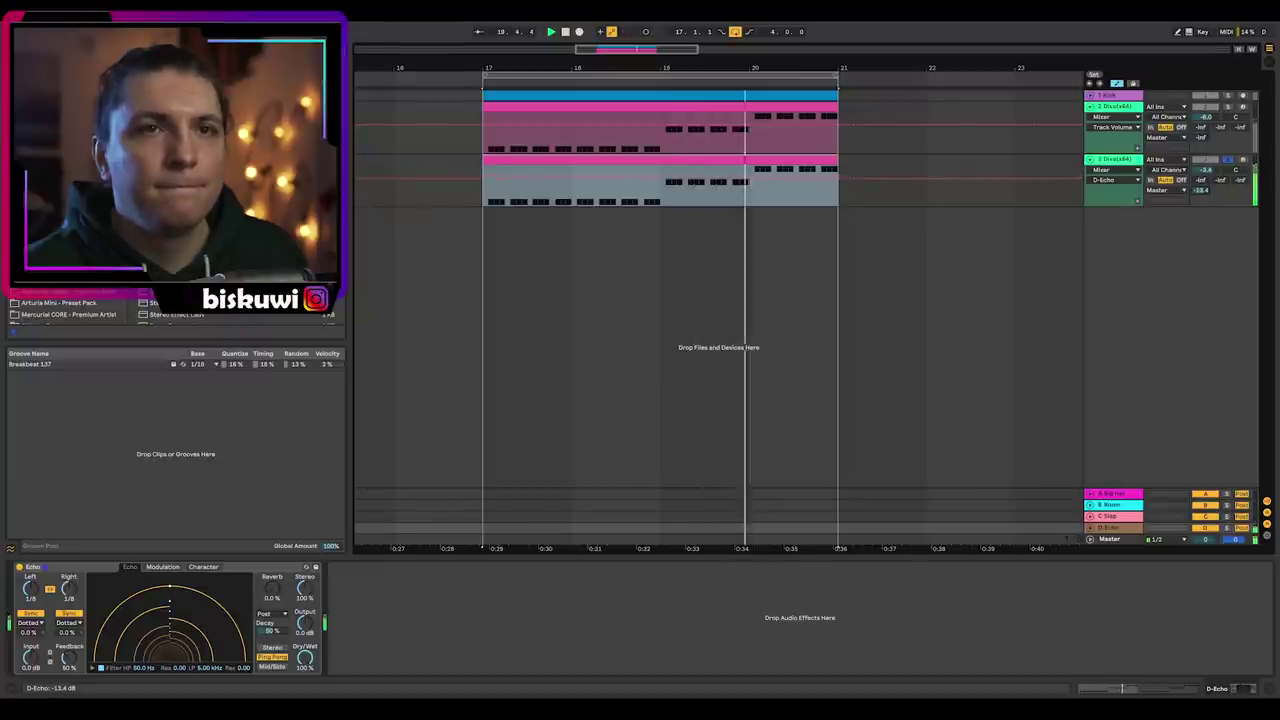
# Filter the Echo return with a high-pass at 193 Hz and a low-pass at 10.4 kHz
pyautogui.click(92, 668)
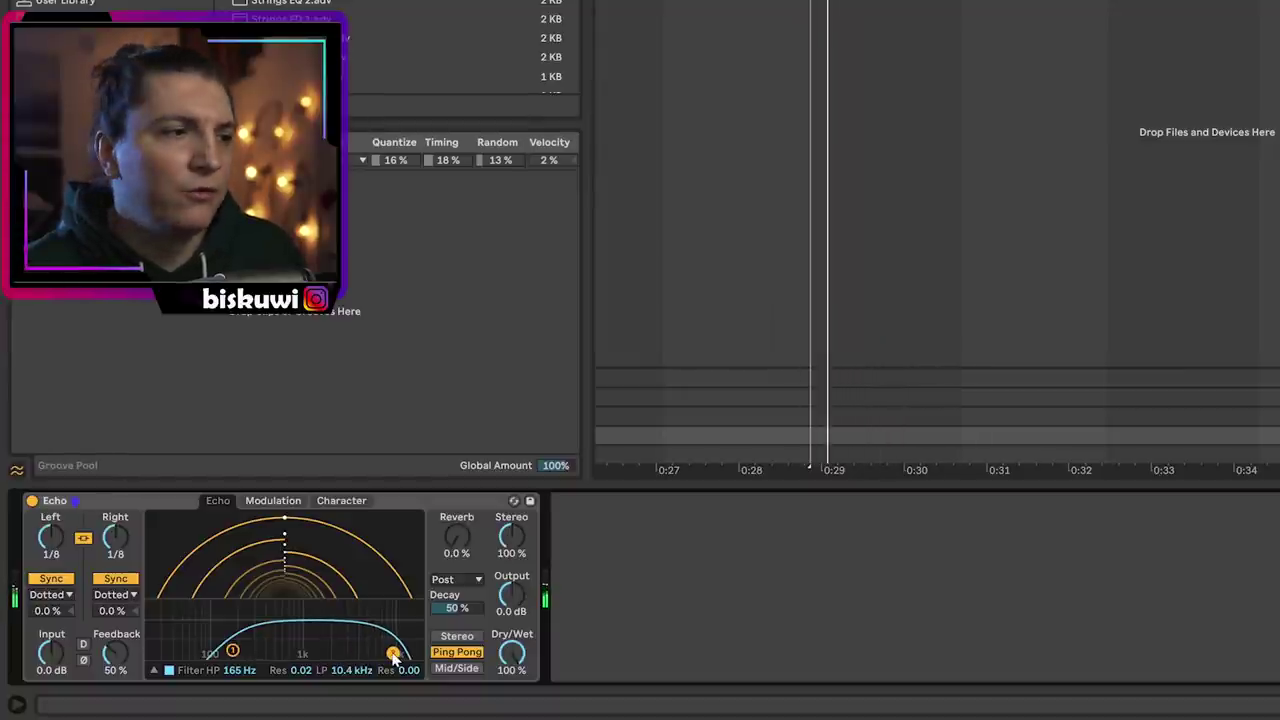
pyautogui.moveTo(233, 651); pyautogui.dragTo(241, 652)
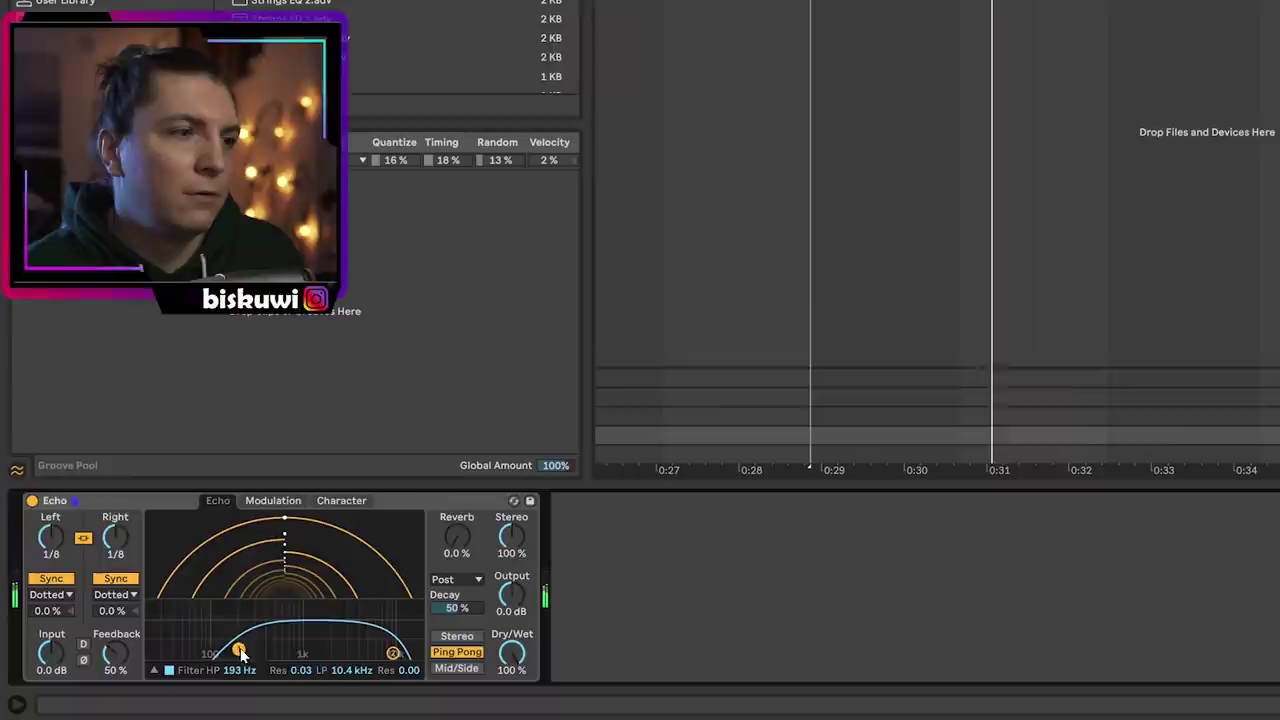
pyautogui.press('space')
# Copy the kick-sidechained Compressor from the second Diva track onto the Echo return and set its threshold to -7.84 dB
pyautogui.click(1124, 161)
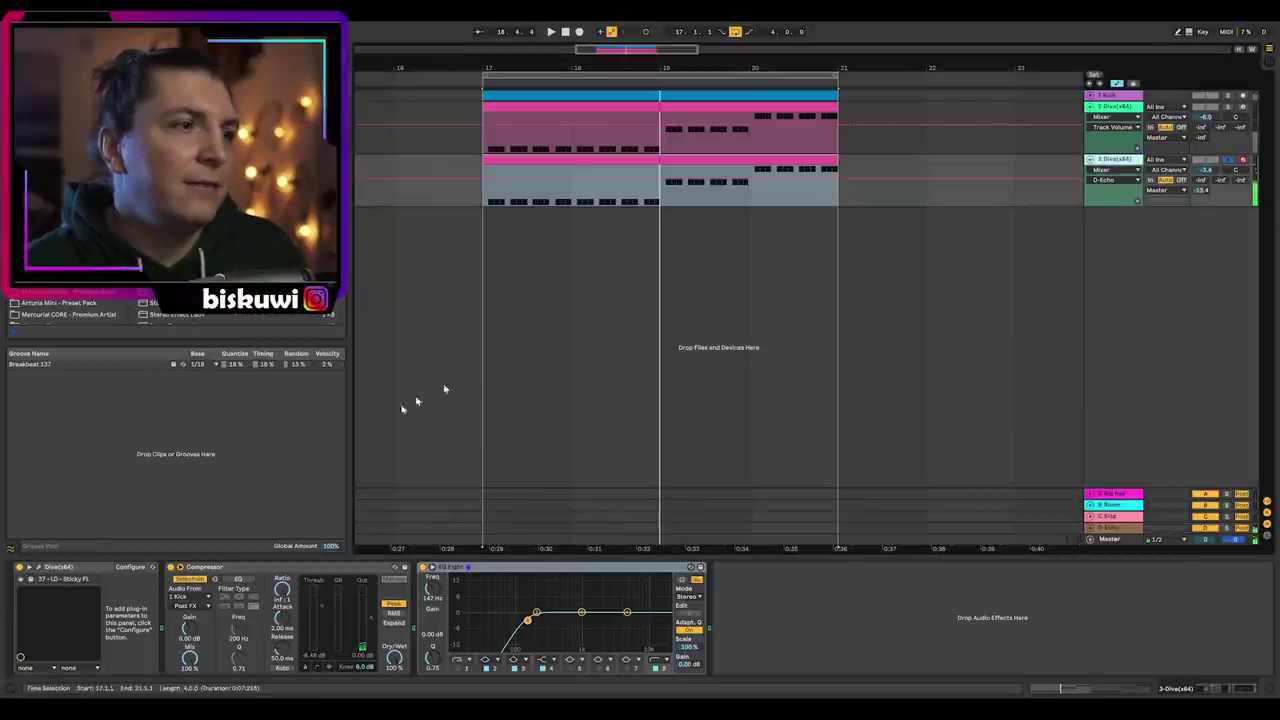
pyautogui.click(298, 567)
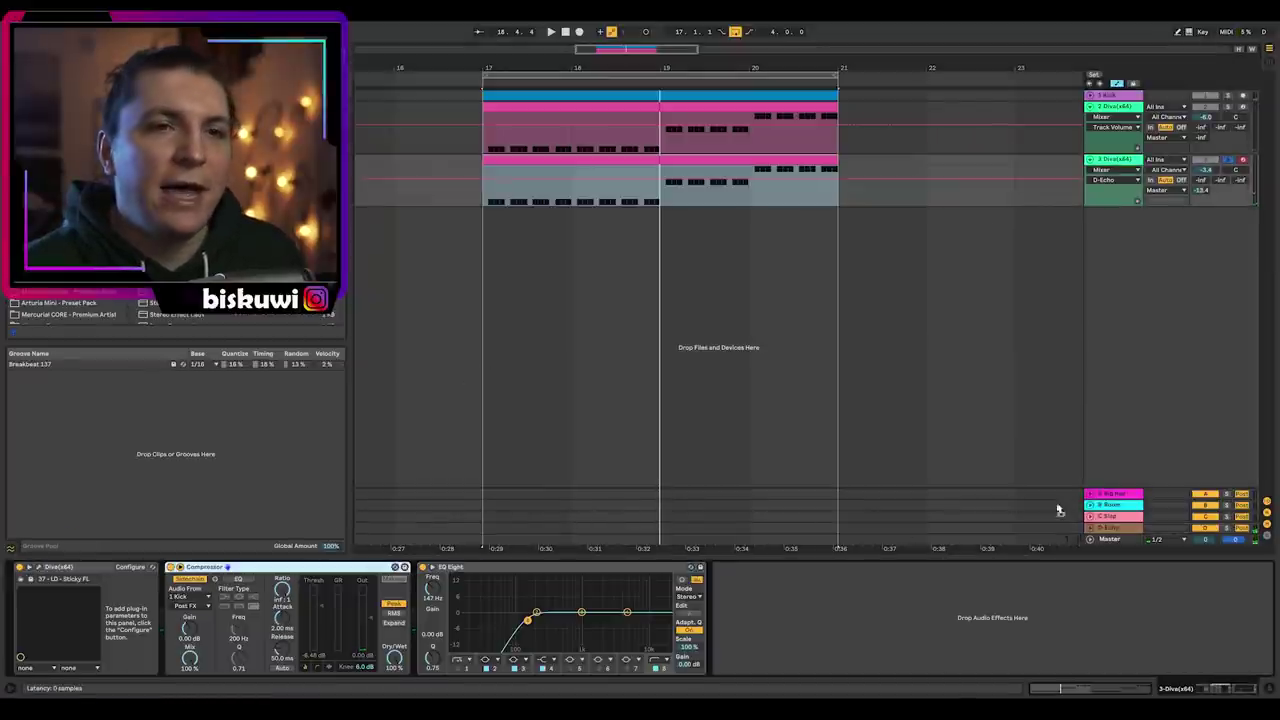
pyautogui.click(1122, 528)
pyautogui.press('space')
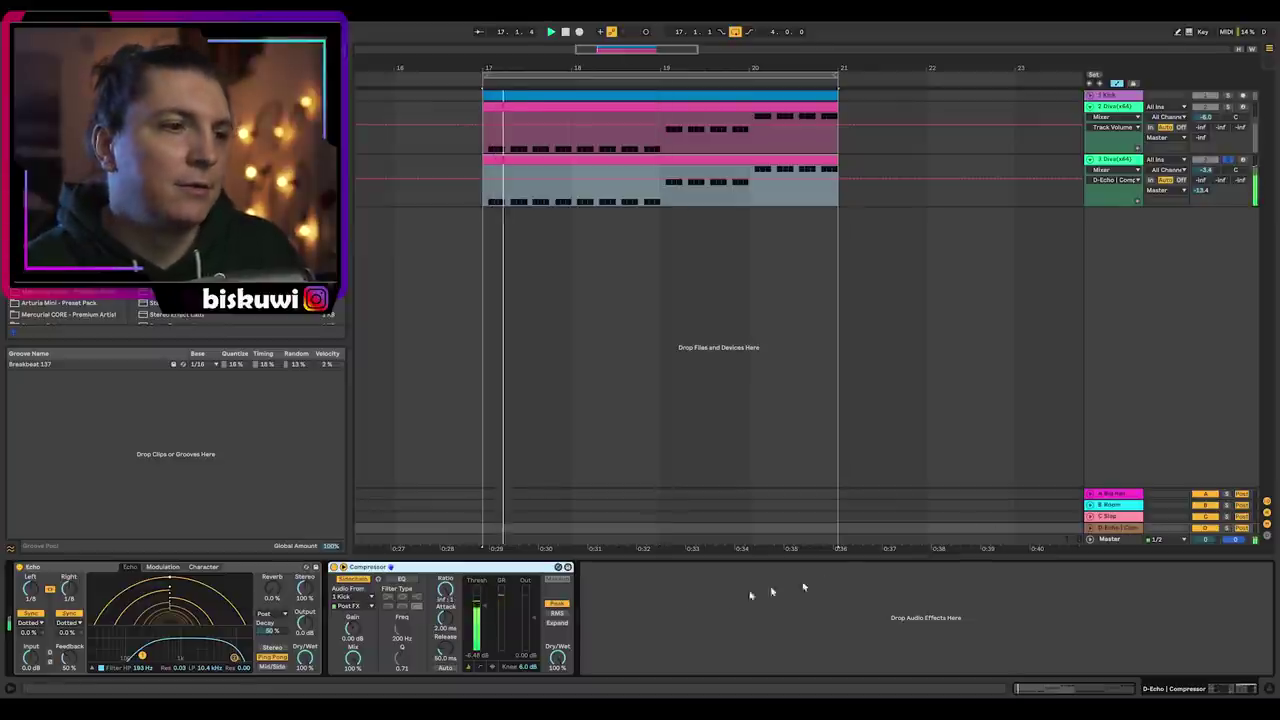
pyautogui.press('space')
# Unsolo the second Diva track and lower its volume to -4.3 dB while playing the full loop
pyautogui.click(1228, 160)
pyautogui.press('space')
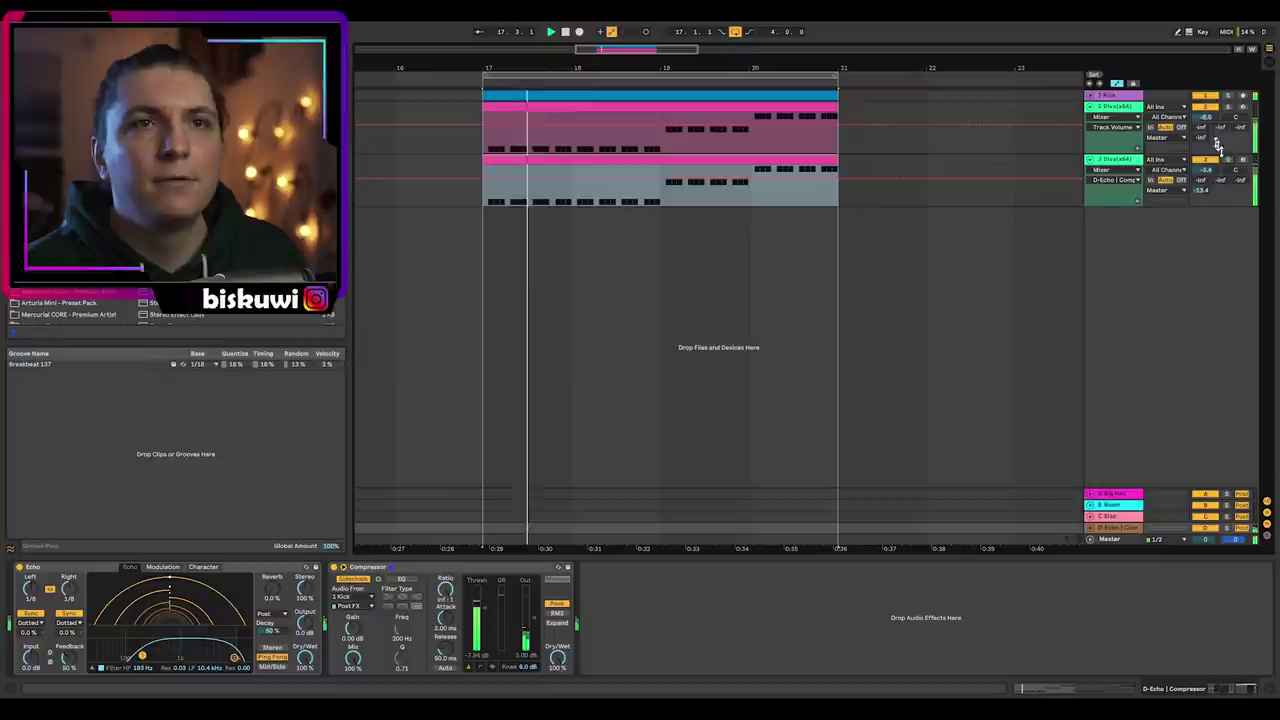
pyautogui.moveTo(1208, 170); pyautogui.dragTo(1210, 173)
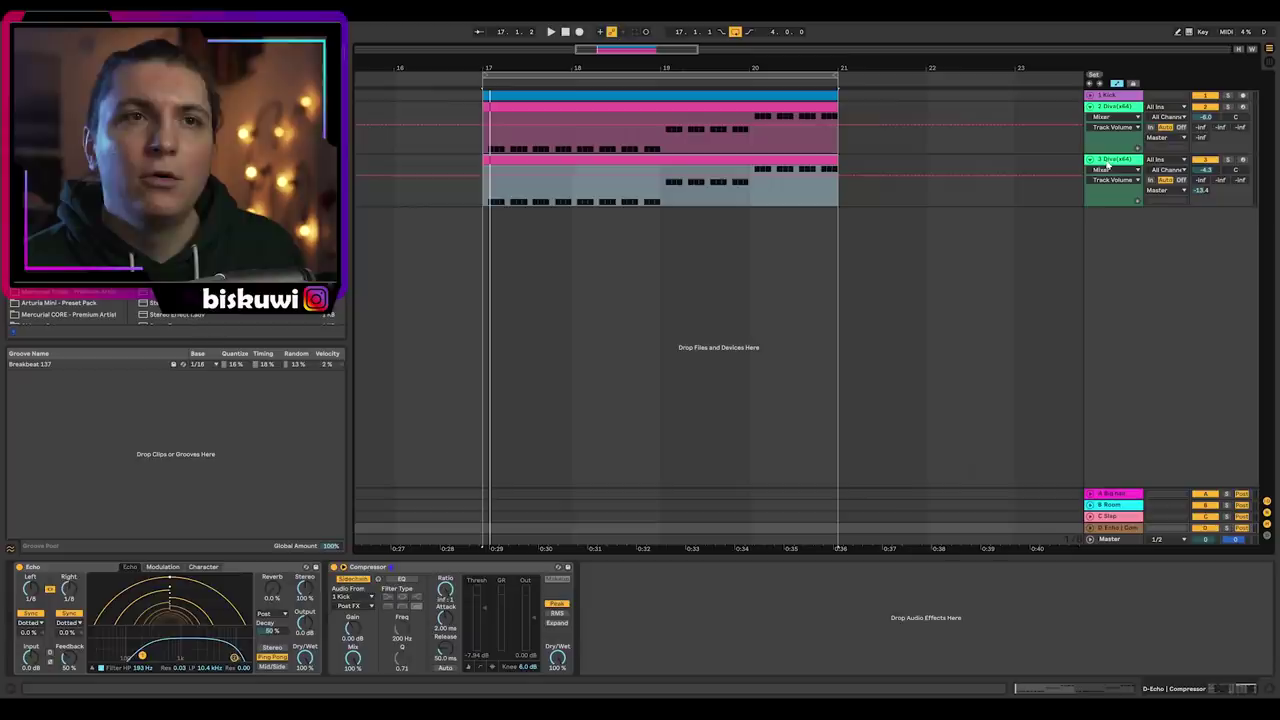
pyautogui.click(1107, 165)
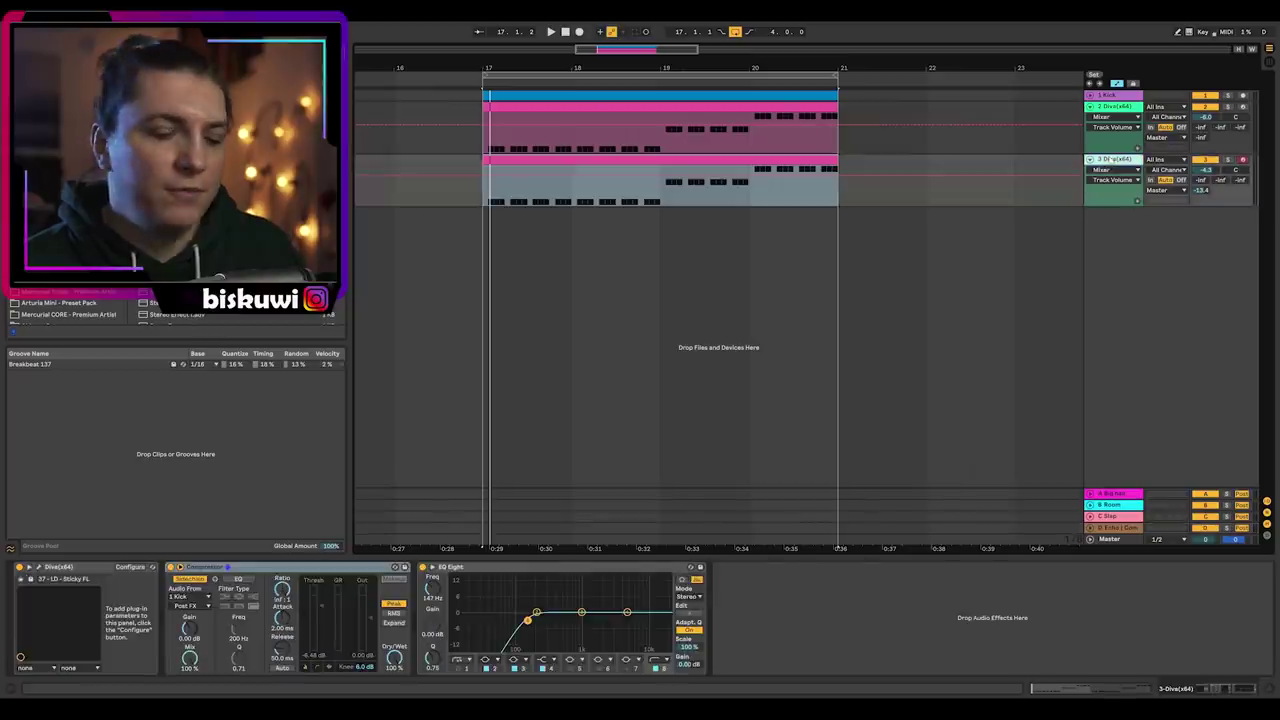
# Duplicate the second Diva track as a third layer and load the preset "52 - PL - Astral pluck's of against my mind"
pyautogui.hotkey('ctrl', 'd')
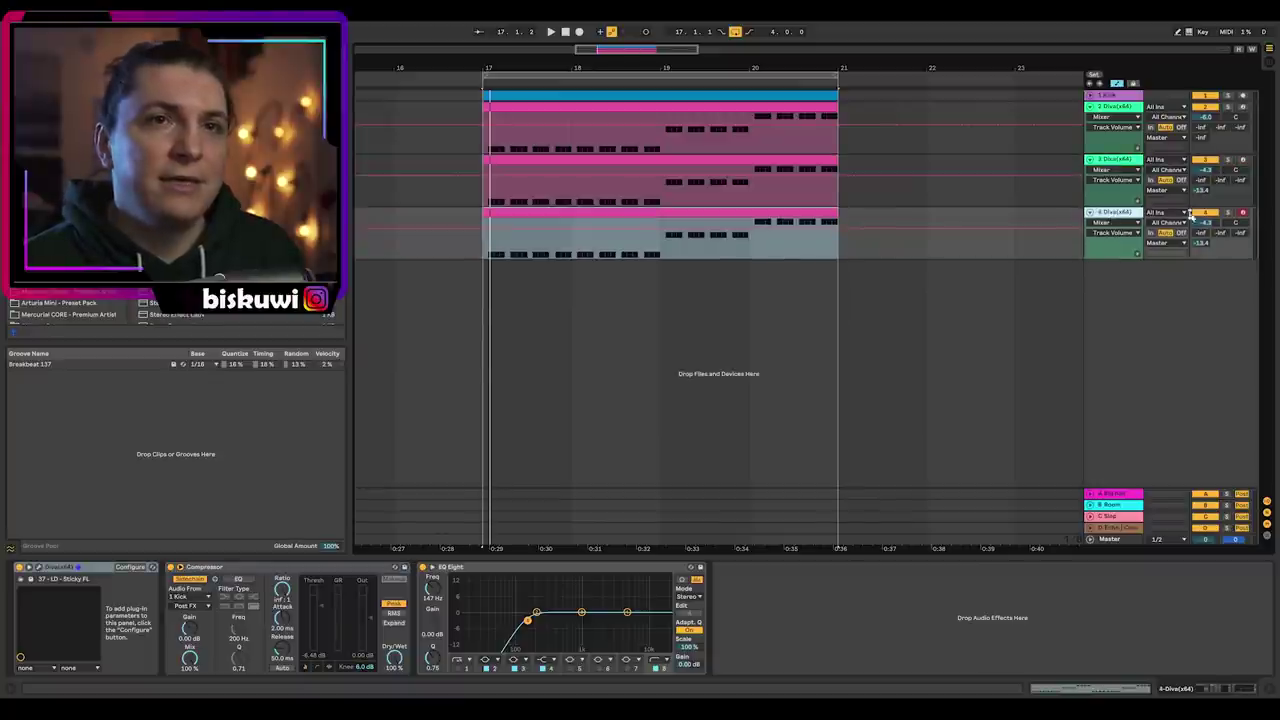
pyautogui.click(40, 567)
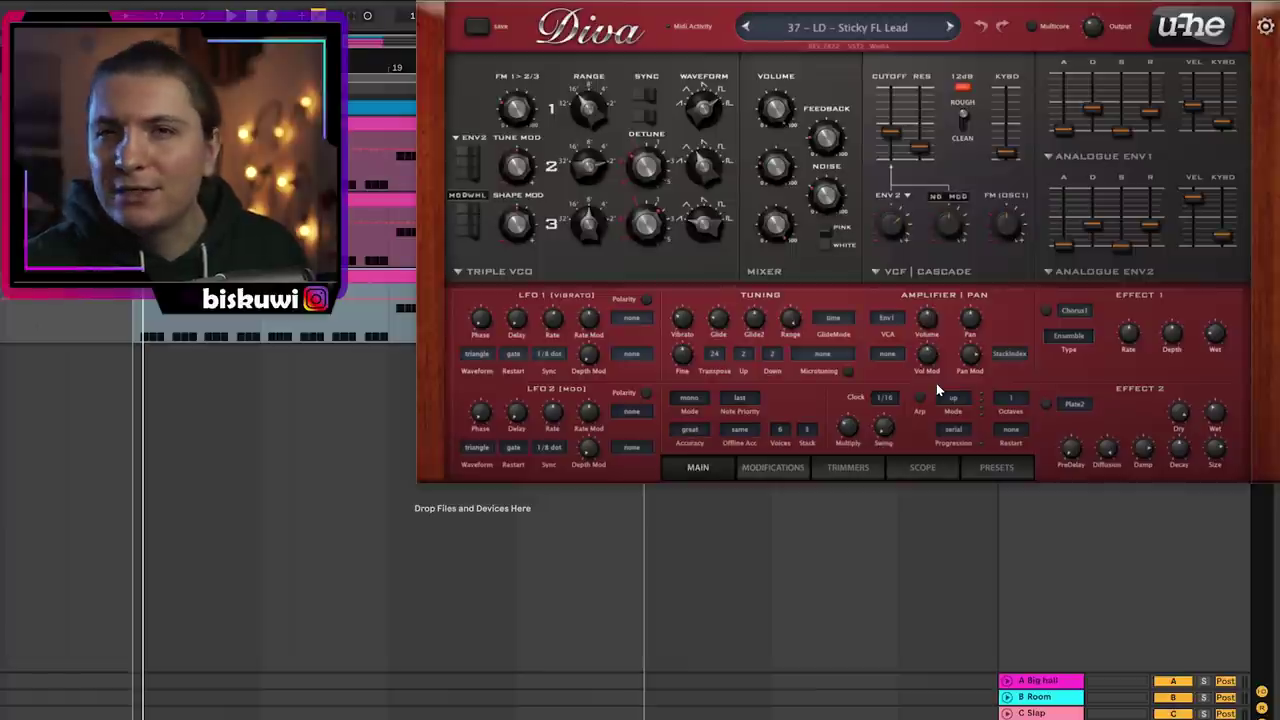
pyautogui.click(990, 466)
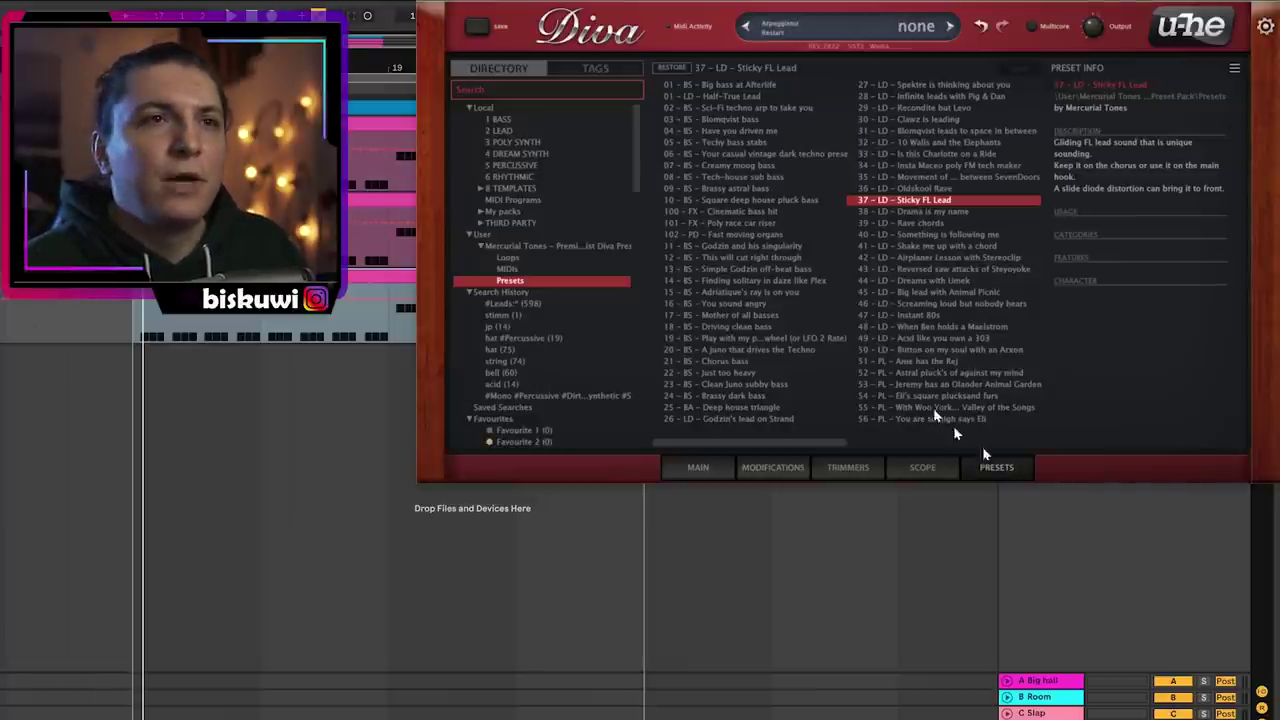
pyautogui.click(937, 373)
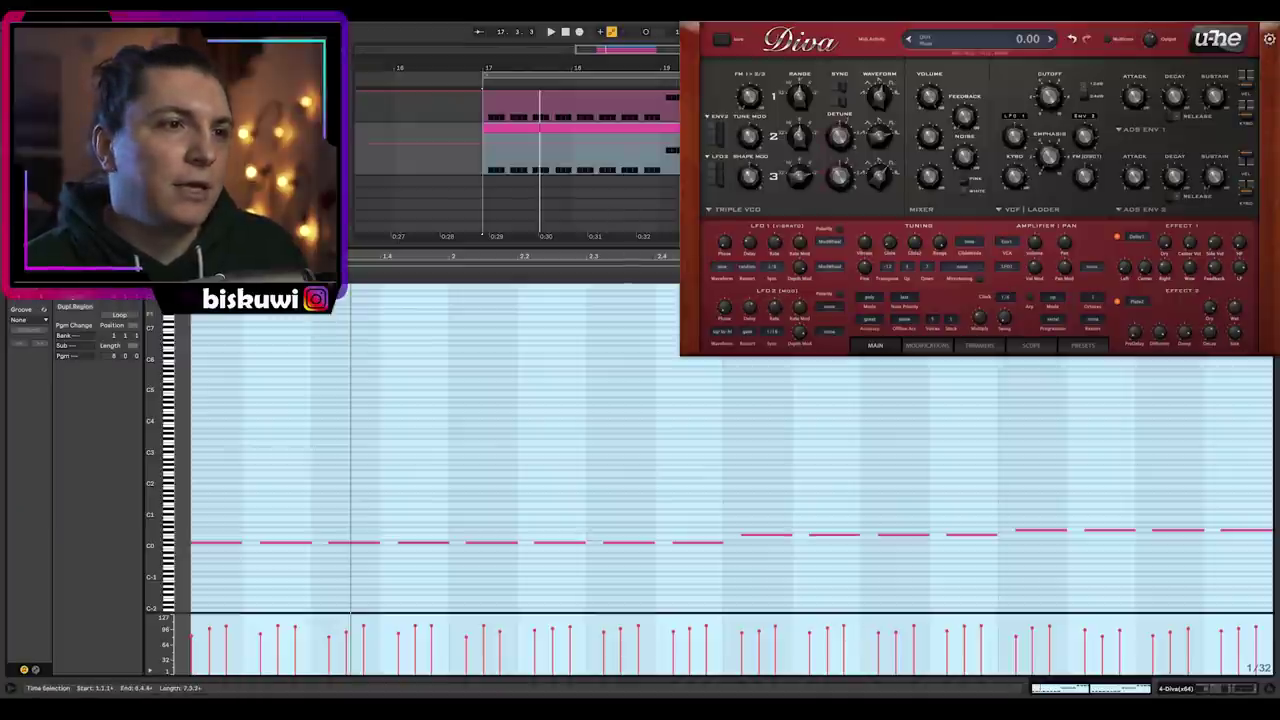
# Transpose all notes in the third Diva layer's MIDI clip up two octaves
pyautogui.click(586, 391)
pyautogui.hotkey('ctrl', 'a')
pyautogui.hotkey('shift', 'Up')
pyautogui.hotkey('shift', 'Up')
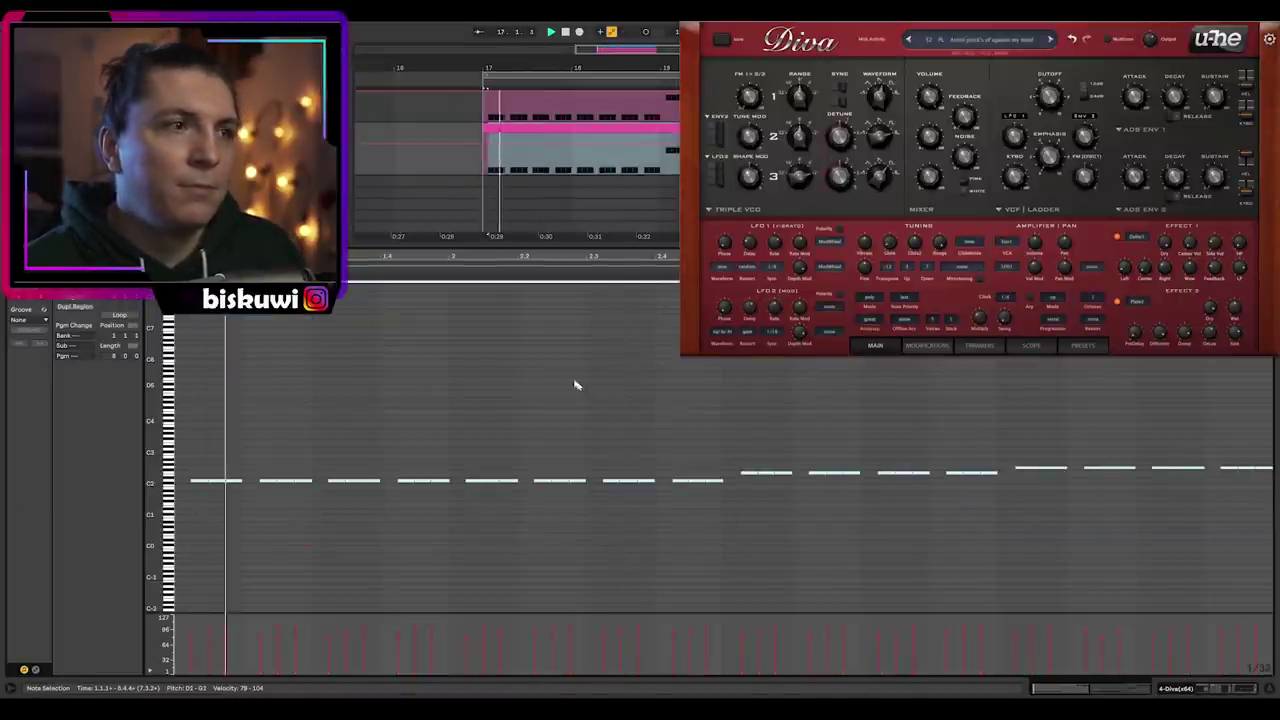
# Audition plucks on the third layer and advance its preset to "55 - PL - With Woo York... Valley of the Songs"
pyautogui.hotkey('shift', 'Tab')
pyautogui.press('space')
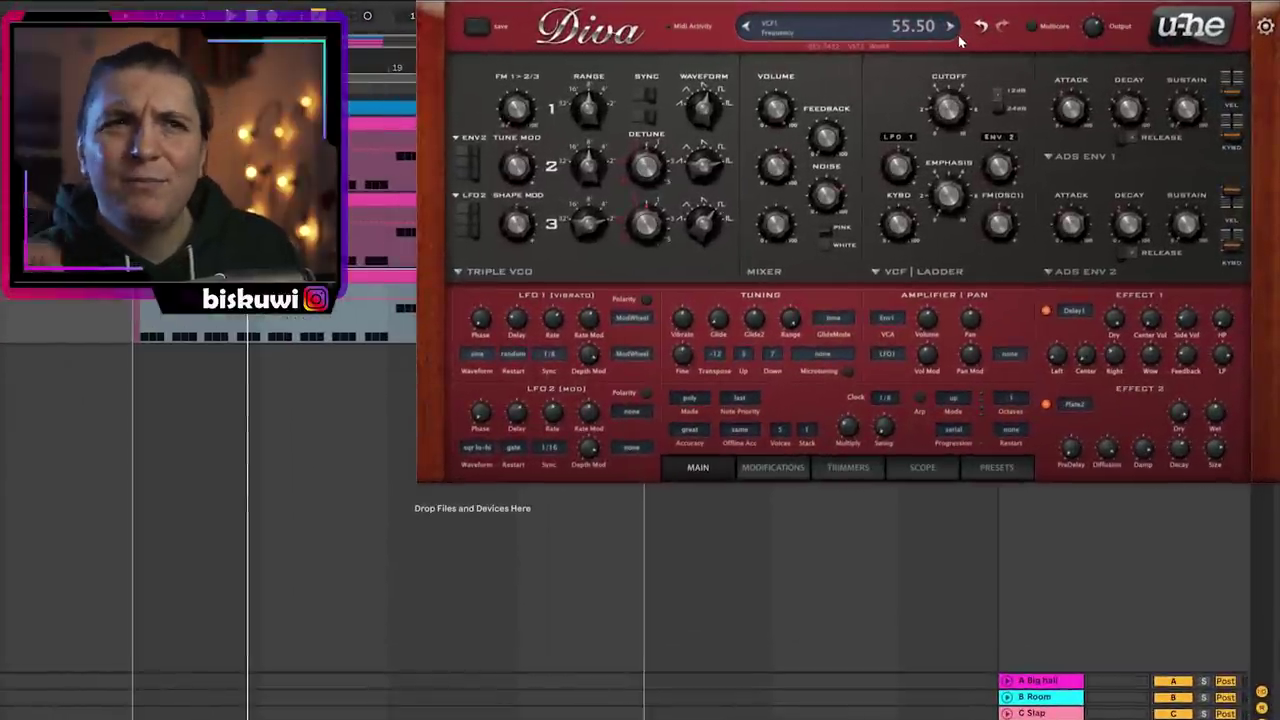
pyautogui.click(951, 28)
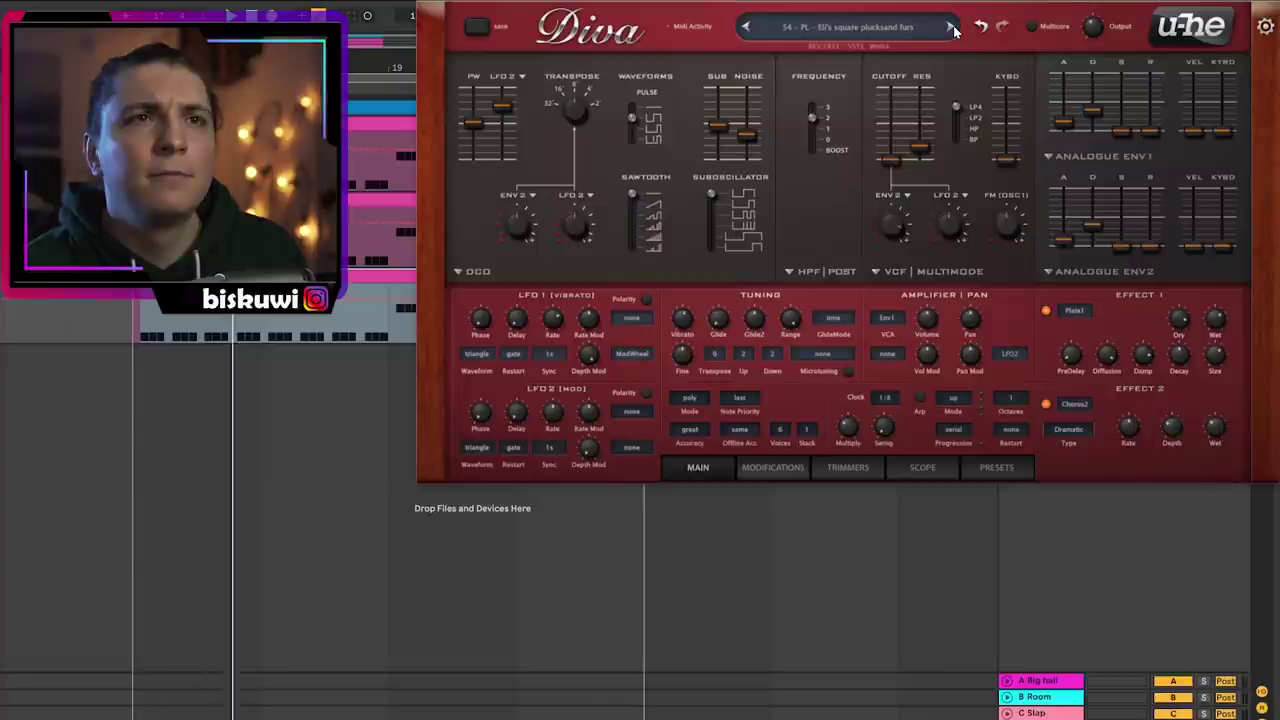
pyautogui.click(951, 28)
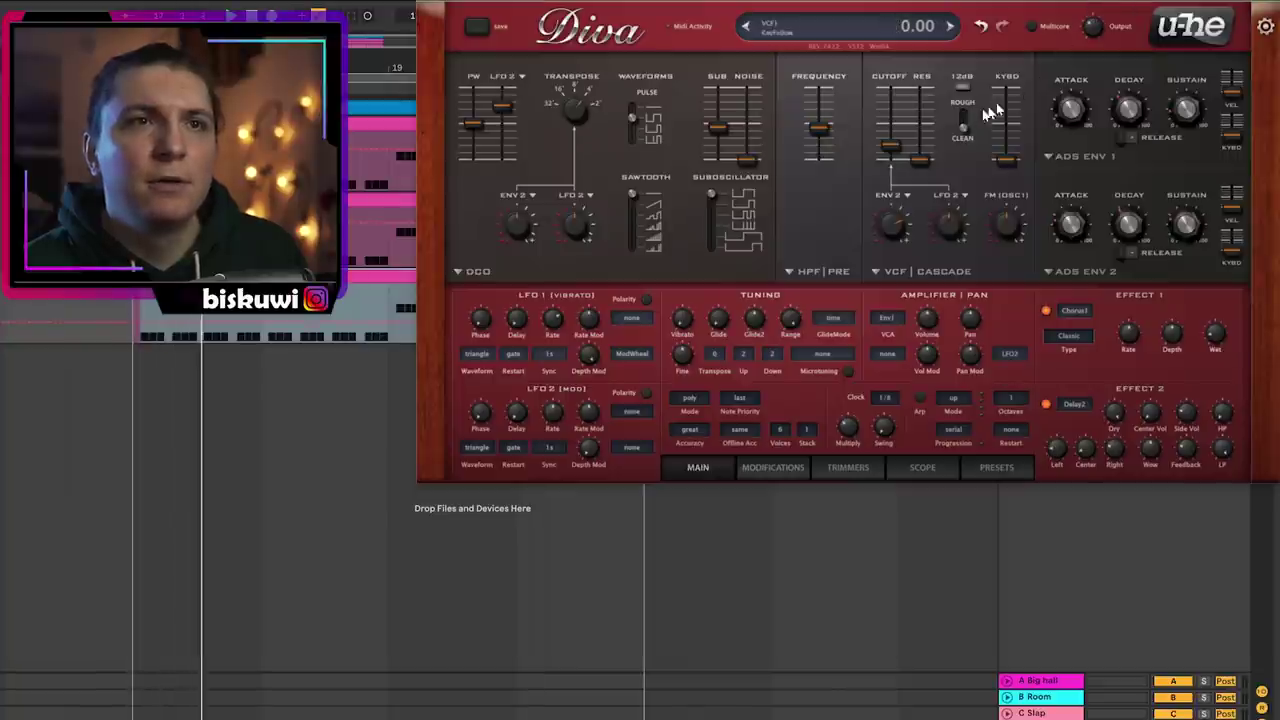
# Shape the pluck by adjusting the filter's envelope 2 amount and the decay of both envelopes while the loop plays
pyautogui.moveTo(891, 216); pyautogui.dragTo(891, 222)
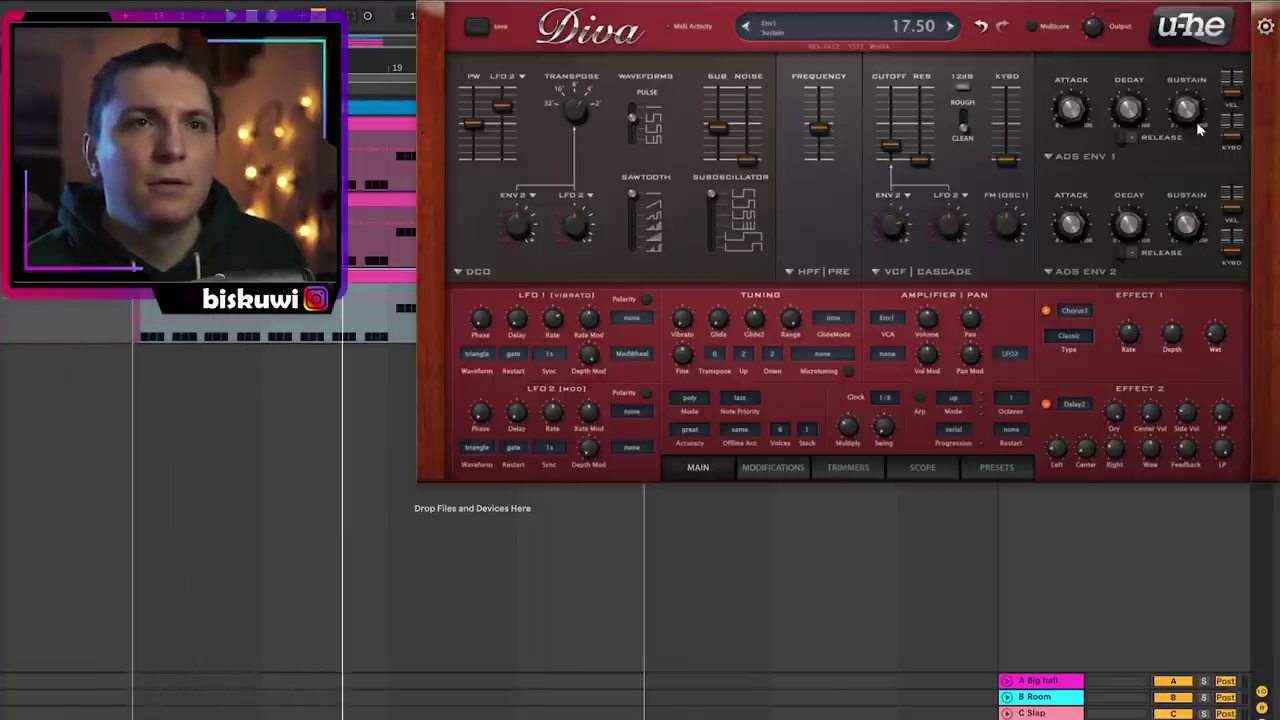
pyautogui.moveTo(1128, 114); pyautogui.dragTo(1128, 120)
pyautogui.moveTo(1127, 231); pyautogui.dragTo(1127, 236)
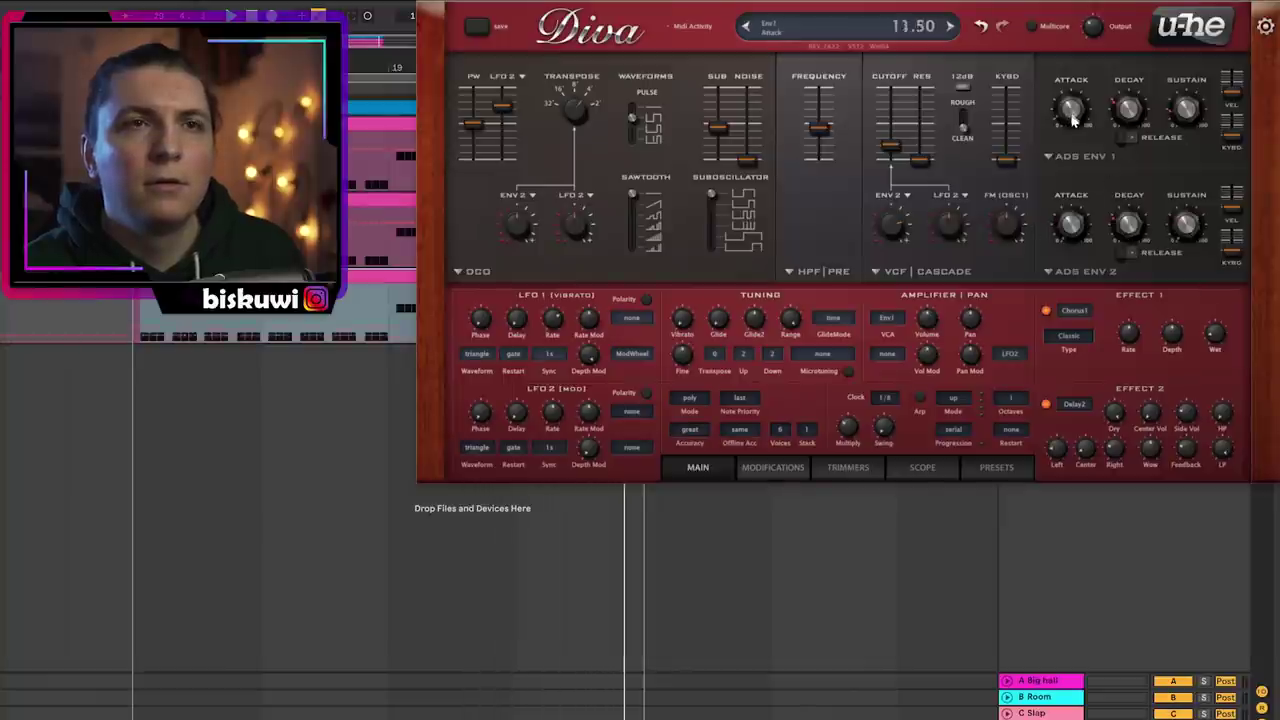
pyautogui.moveTo(1138, 142); pyautogui.dragTo(1131, 120)
pyautogui.moveTo(1129, 223); pyautogui.dragTo(1133, 227)
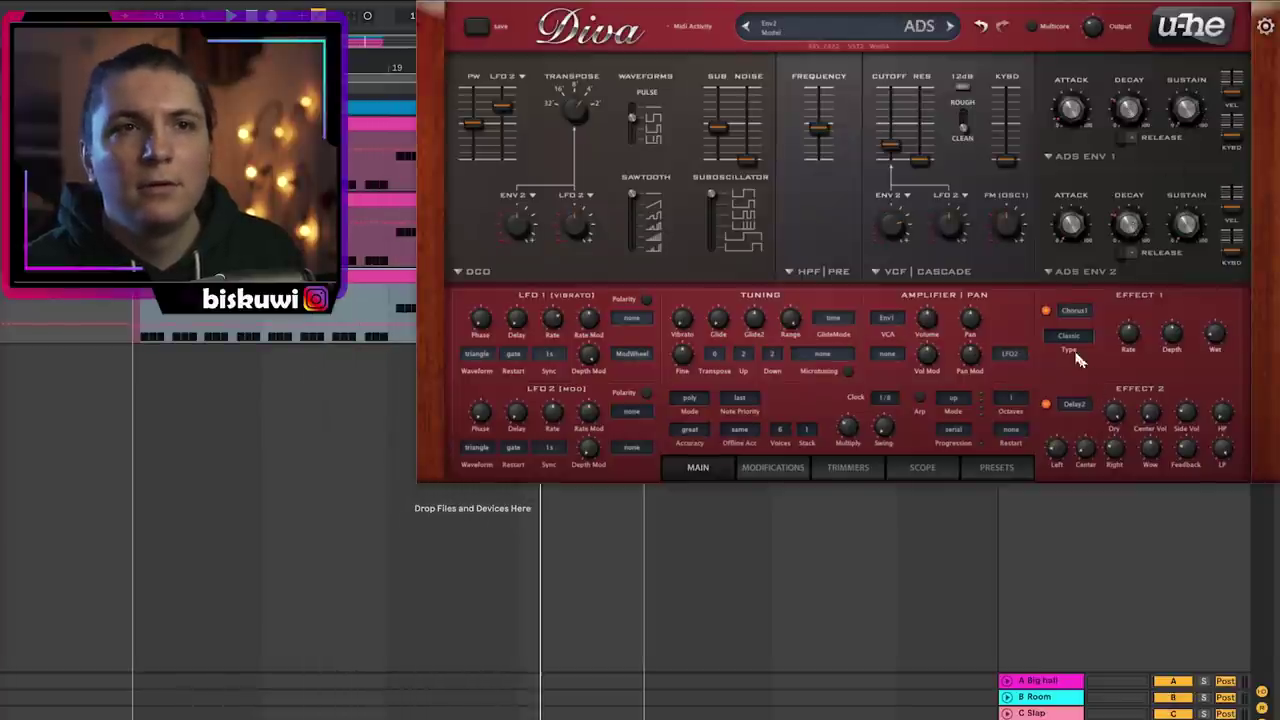
pyautogui.press('space')
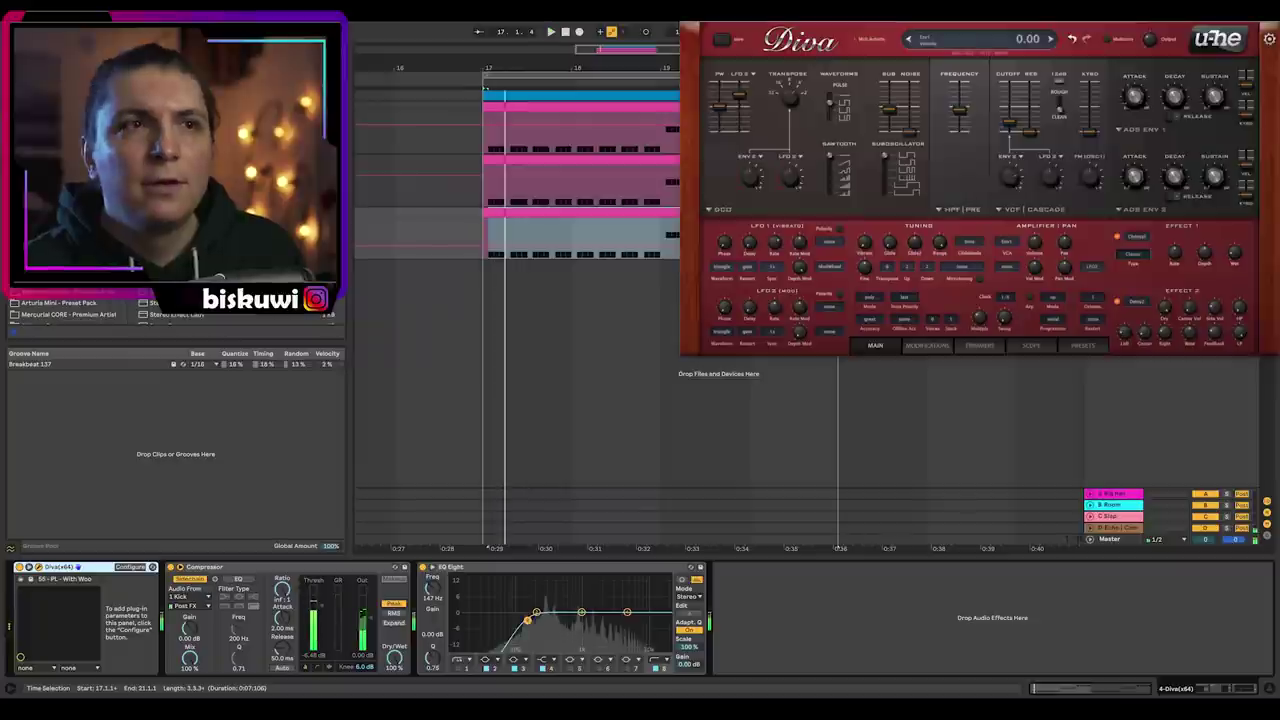
pyautogui.click(1267, 16)
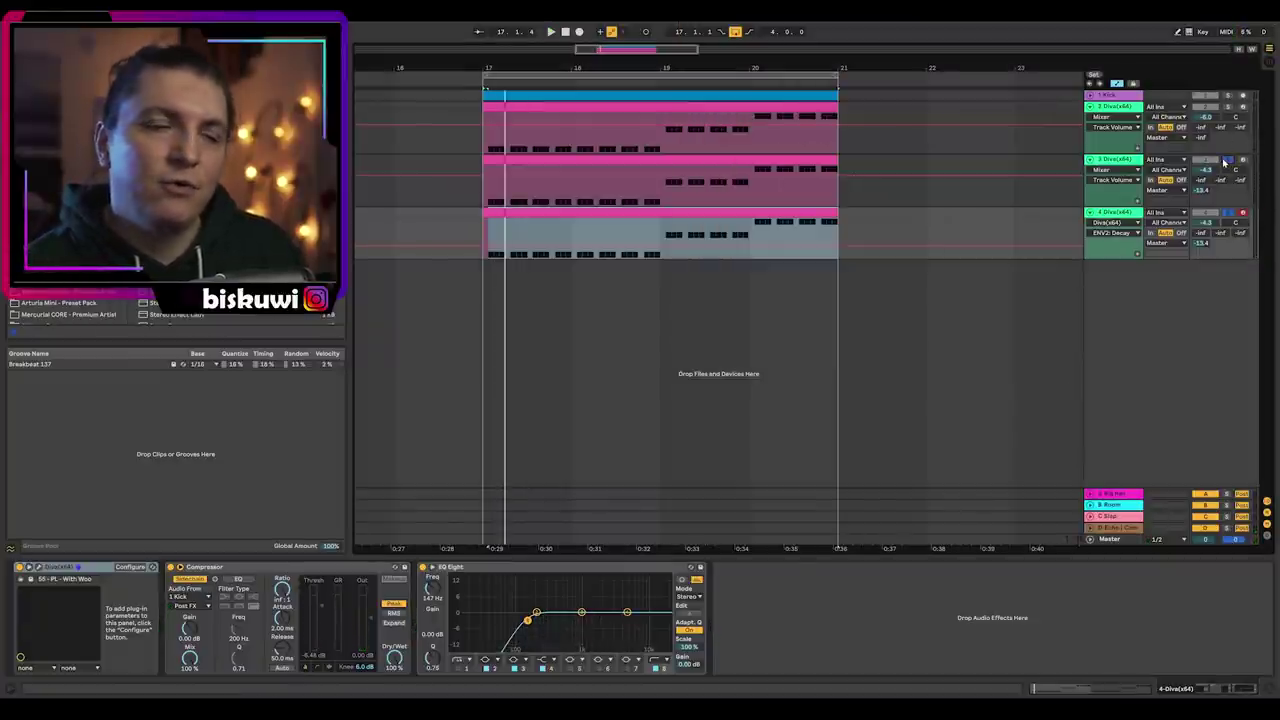
# Set the third Diva track's volume to -2.2 dB and its EQ Eight high-pass to 323 Hz
pyautogui.press('space')
pyautogui.moveTo(1205, 222); pyautogui.dragTo(1205, 212)
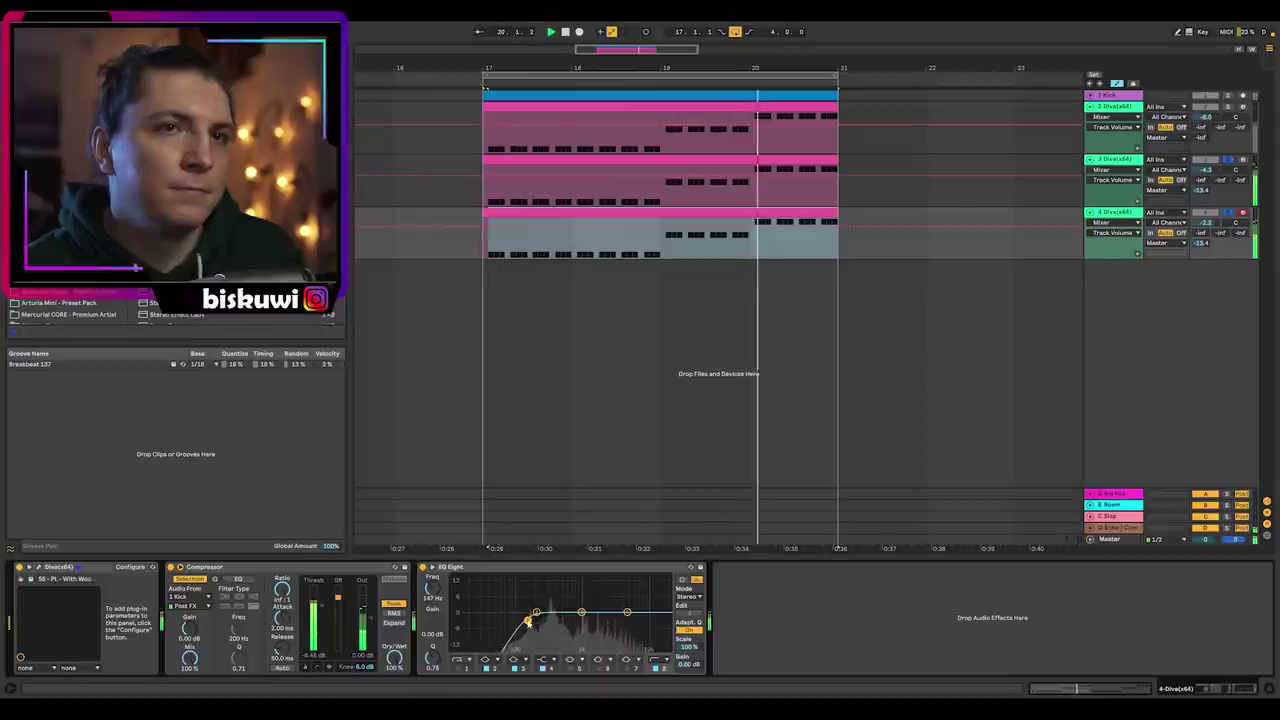
pyautogui.moveTo(528, 621); pyautogui.dragTo(549, 620)
pyautogui.press('space')
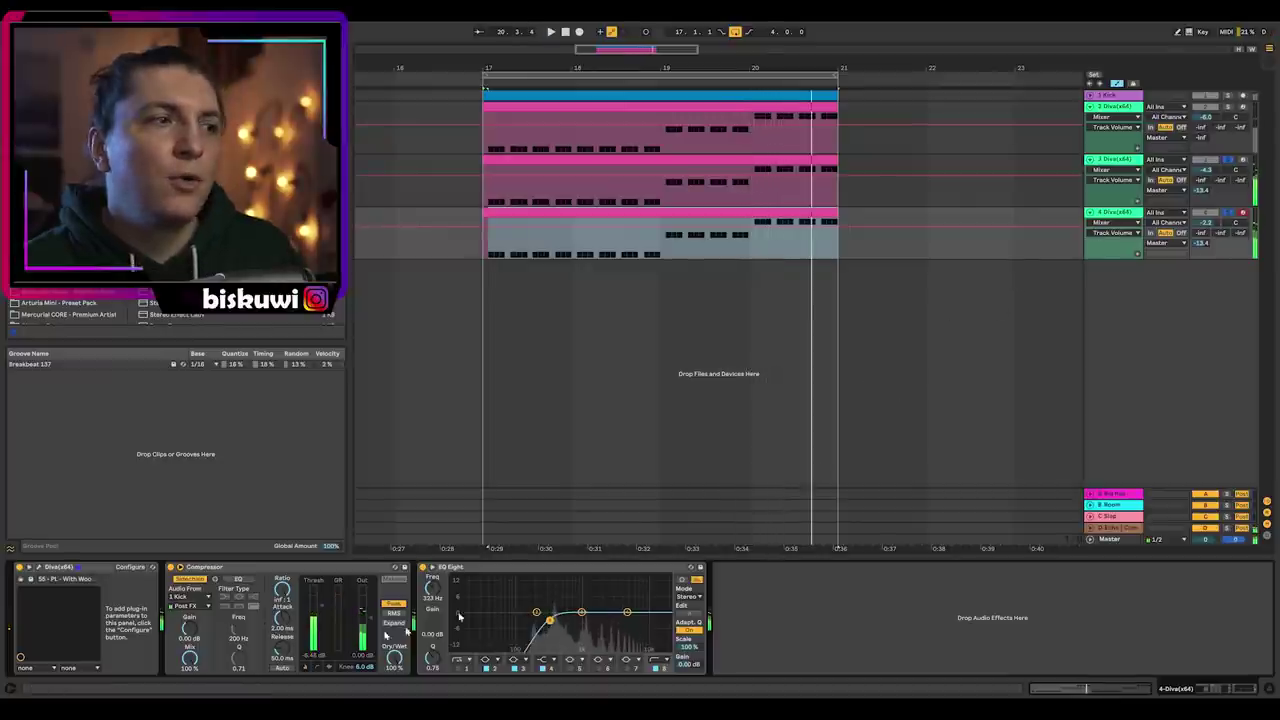
# Change the third layer's oscillator model to Triple VCO and adjust its feedback and white noise levels
pyautogui.click(38, 567)
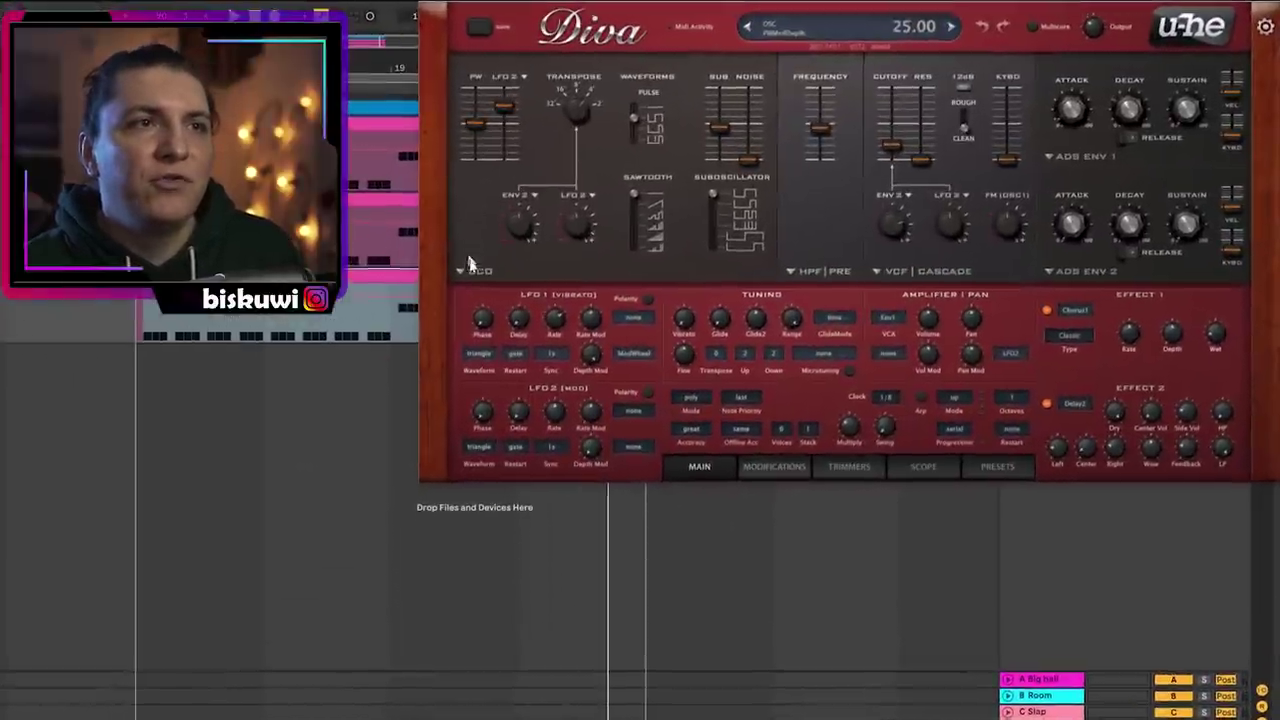
pyautogui.click(721, 209)
pyautogui.click(530, 287)
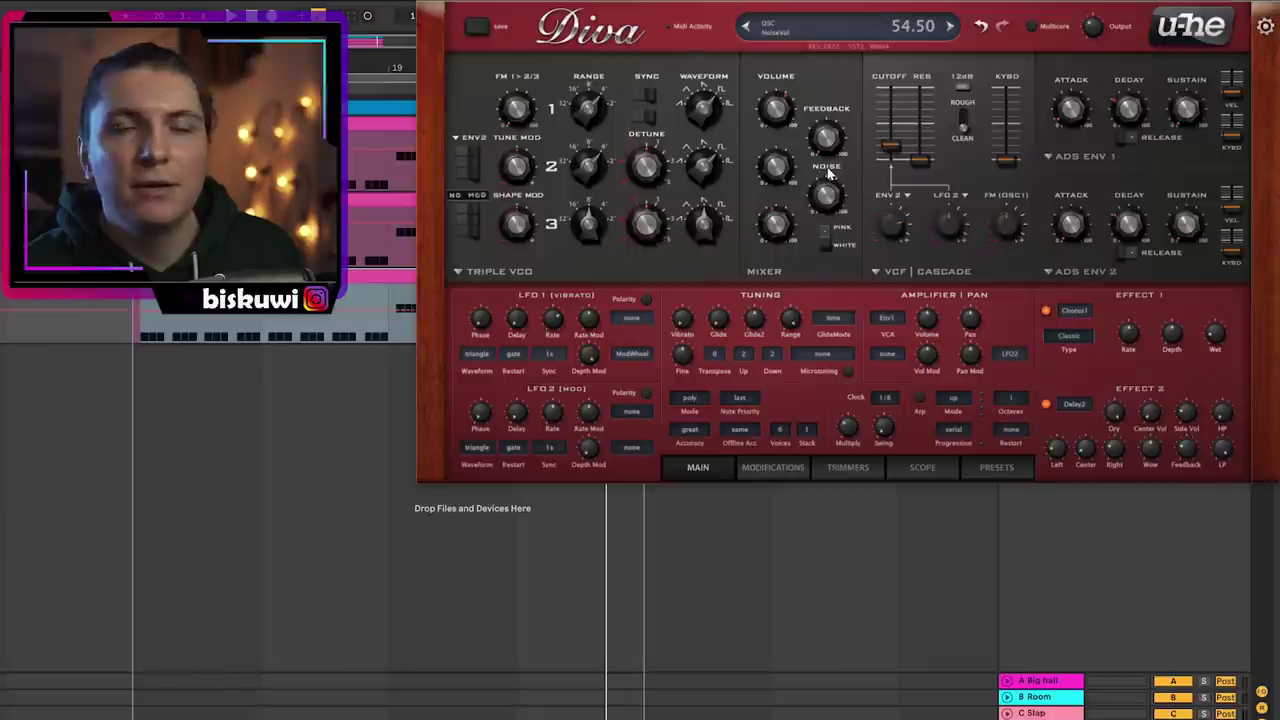
pyautogui.moveTo(834, 160); pyautogui.dragTo(834, 157)
pyautogui.click(826, 243)
pyautogui.moveTo(826, 205); pyautogui.dragTo(825, 194)
pyautogui.scroll(-3, 826, 195)
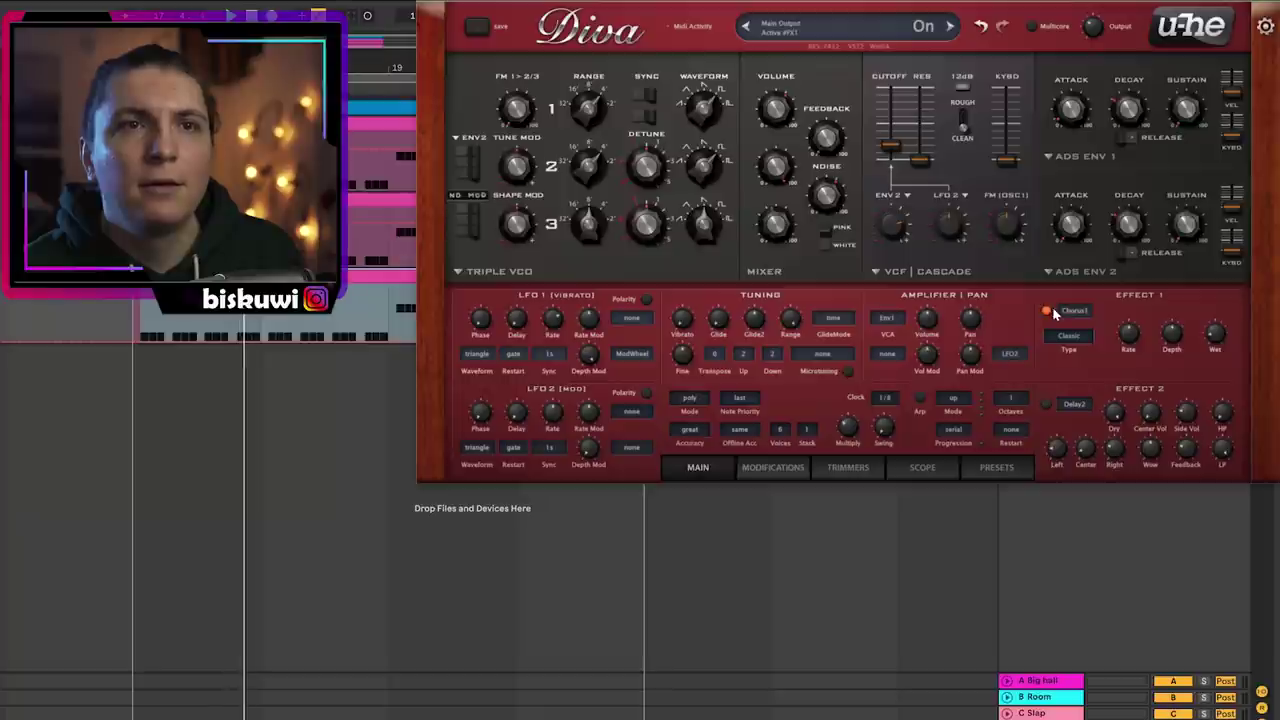
# Unsolo the Diva layers and set the third layer's volume to -6.0 dB while playing the full loop
pyautogui.click(1266, 4)
pyautogui.click(1227, 160)
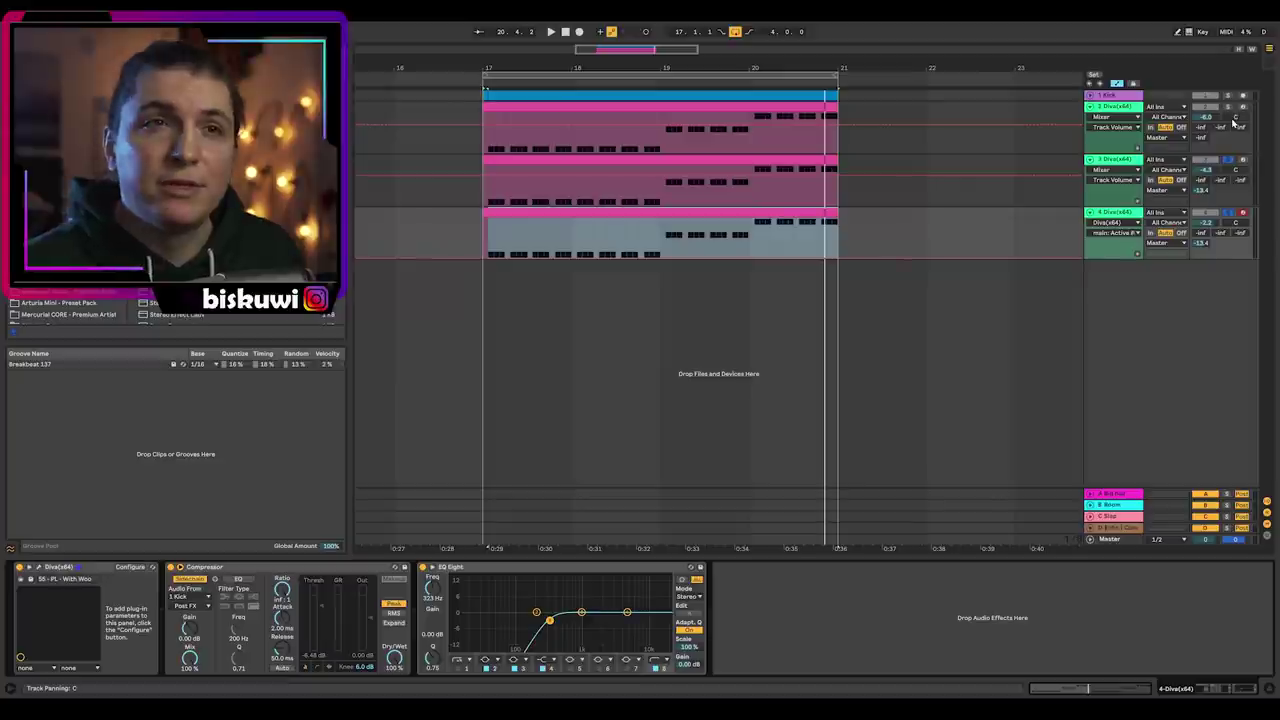
pyautogui.click(1228, 161)
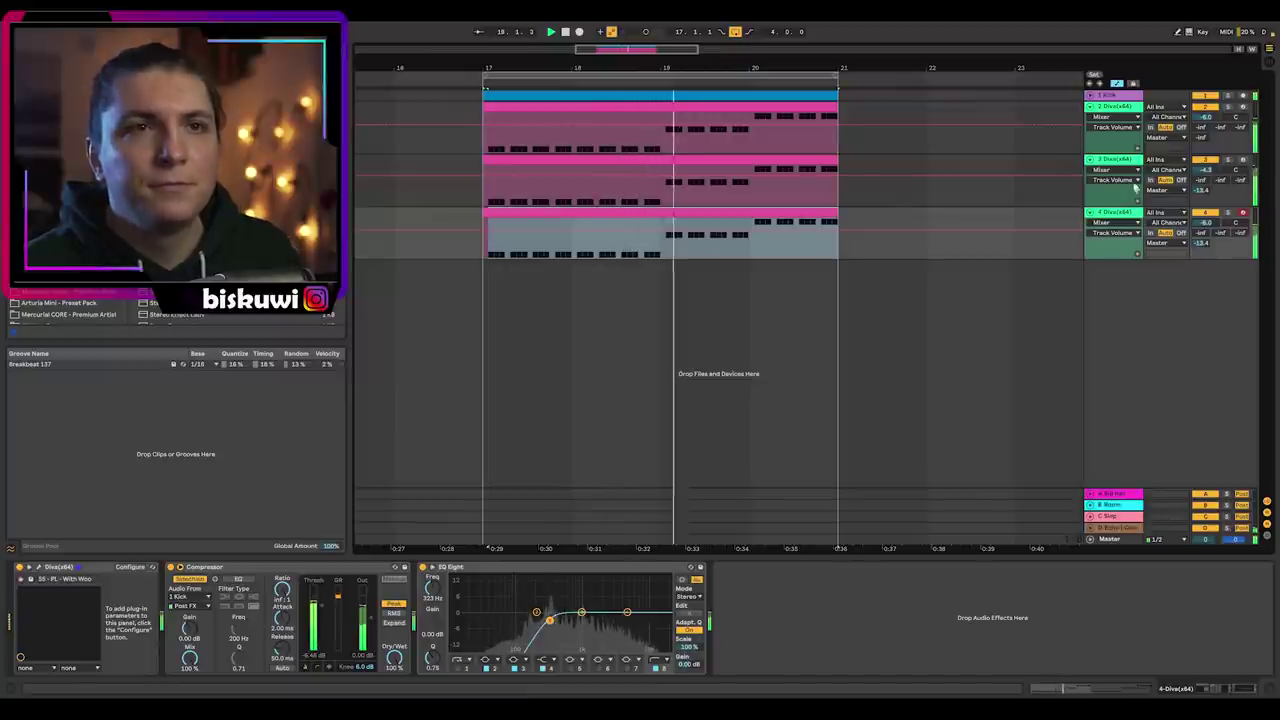
# Solo the second Diva track and add a Phaser at 7.68 kHz with 0.92 feedback and 41.3% dry/wet
pyautogui.click(1199, 175)
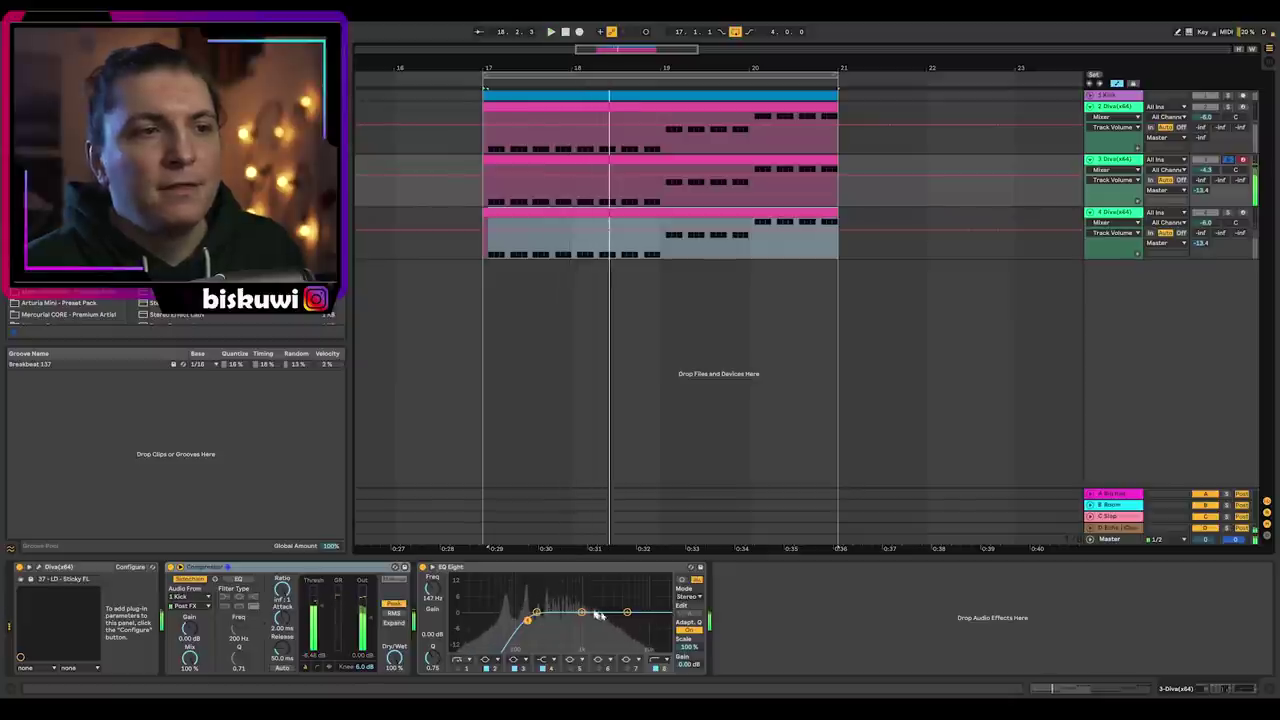
pyautogui.moveTo(581, 611); pyautogui.dragTo(591, 609)
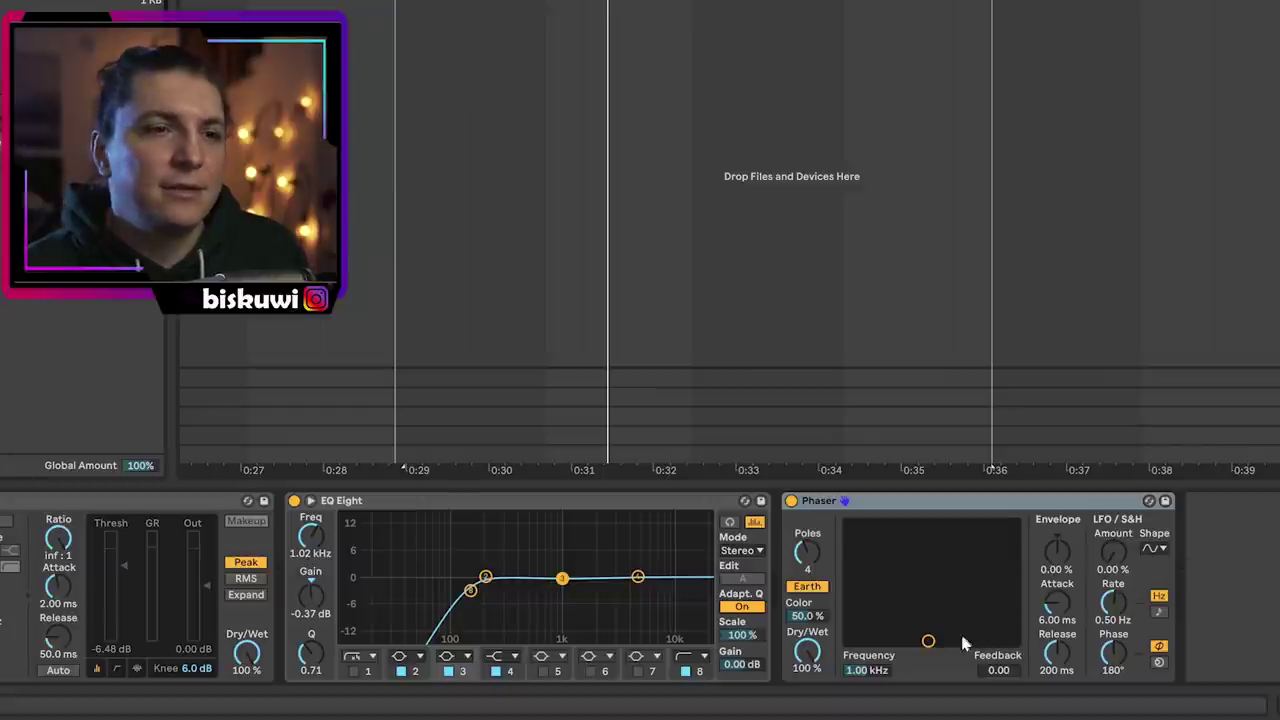
pyautogui.moveTo(930, 645); pyautogui.dragTo(979, 593)
pyautogui.press('space')
pyautogui.moveTo(807, 652); pyautogui.dragTo(807, 705)
pyautogui.moveTo(977, 592); pyautogui.dragTo(988, 555)
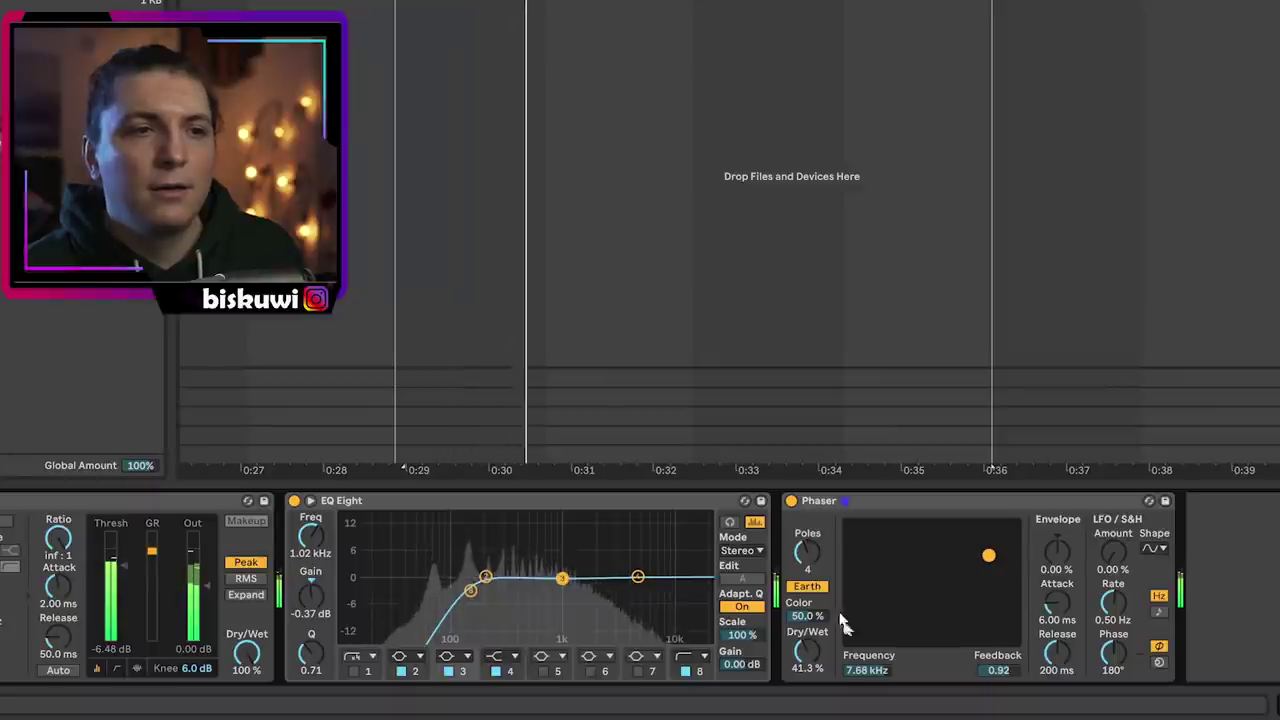
# Compare the second Diva layer with and without the Phaser, and move the EQ Eight's middle band higher in frequency
pyautogui.click(791, 501)
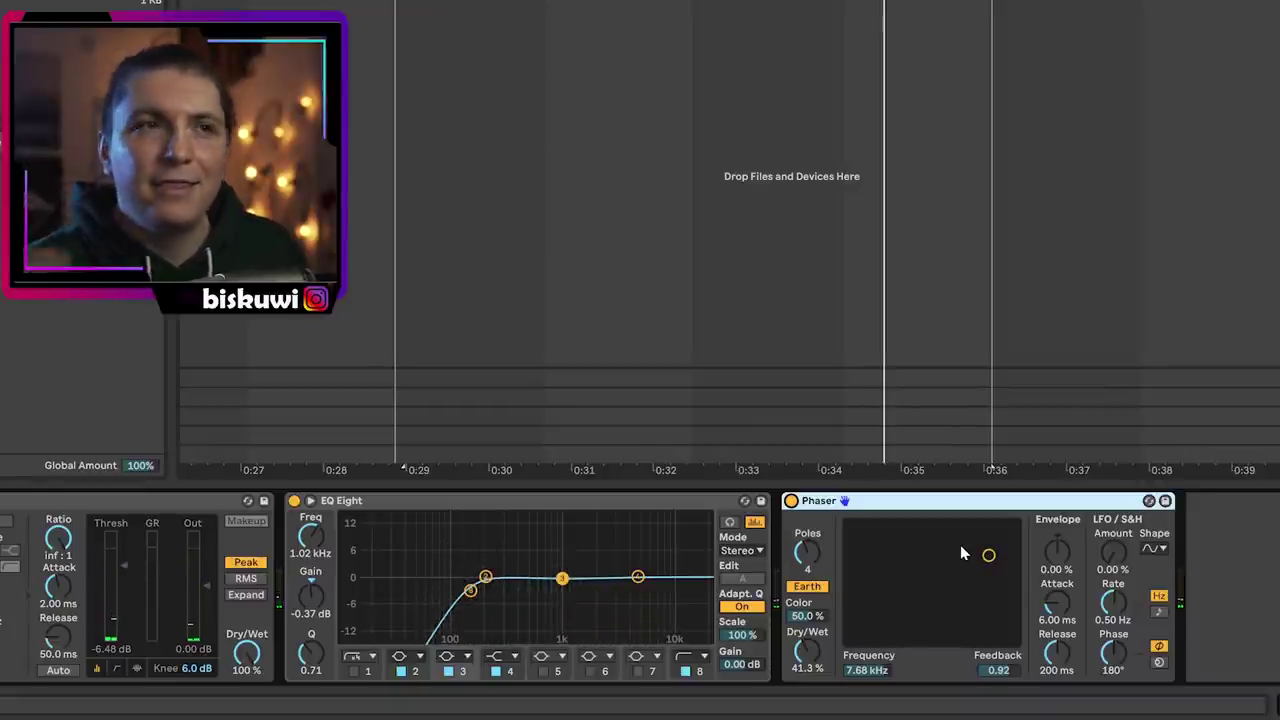
pyautogui.press('space')
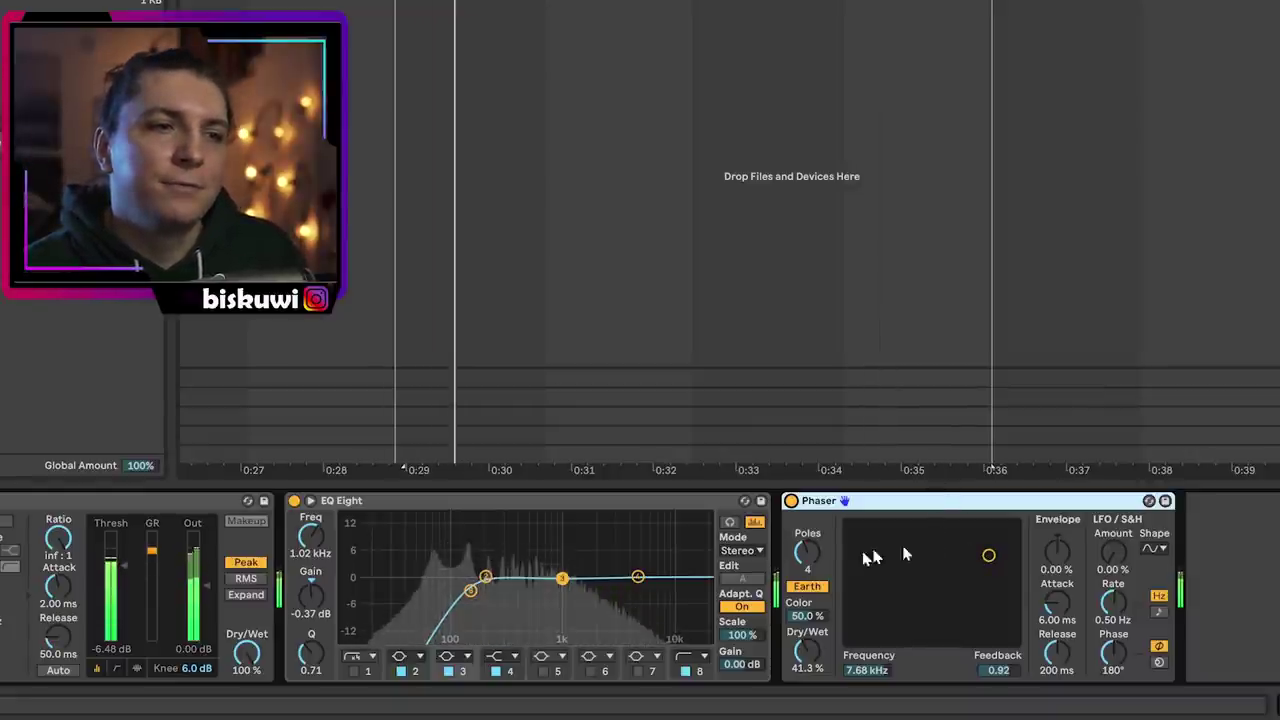
pyautogui.moveTo(562, 578); pyautogui.dragTo(624, 577)
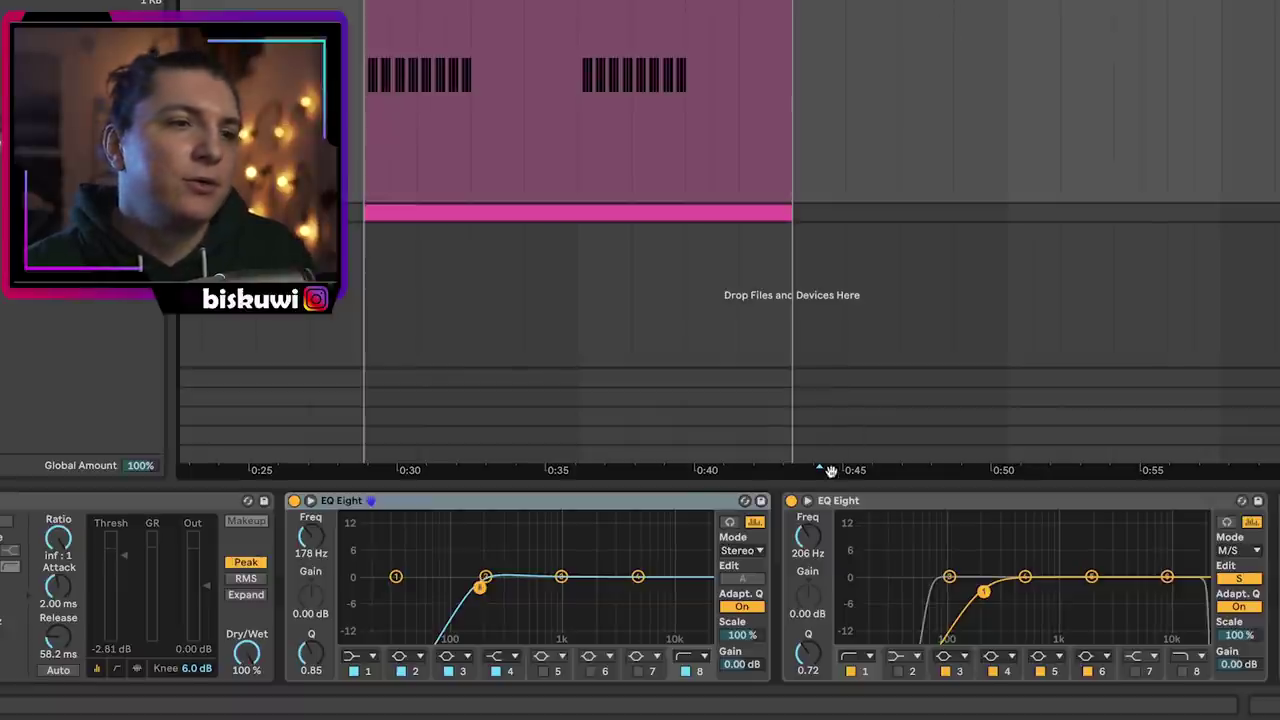
# Compare the mid and side curves of the M/S EQ Eight and set the side channel's high-pass to 267 Hz
pyautogui.click(868, 504)
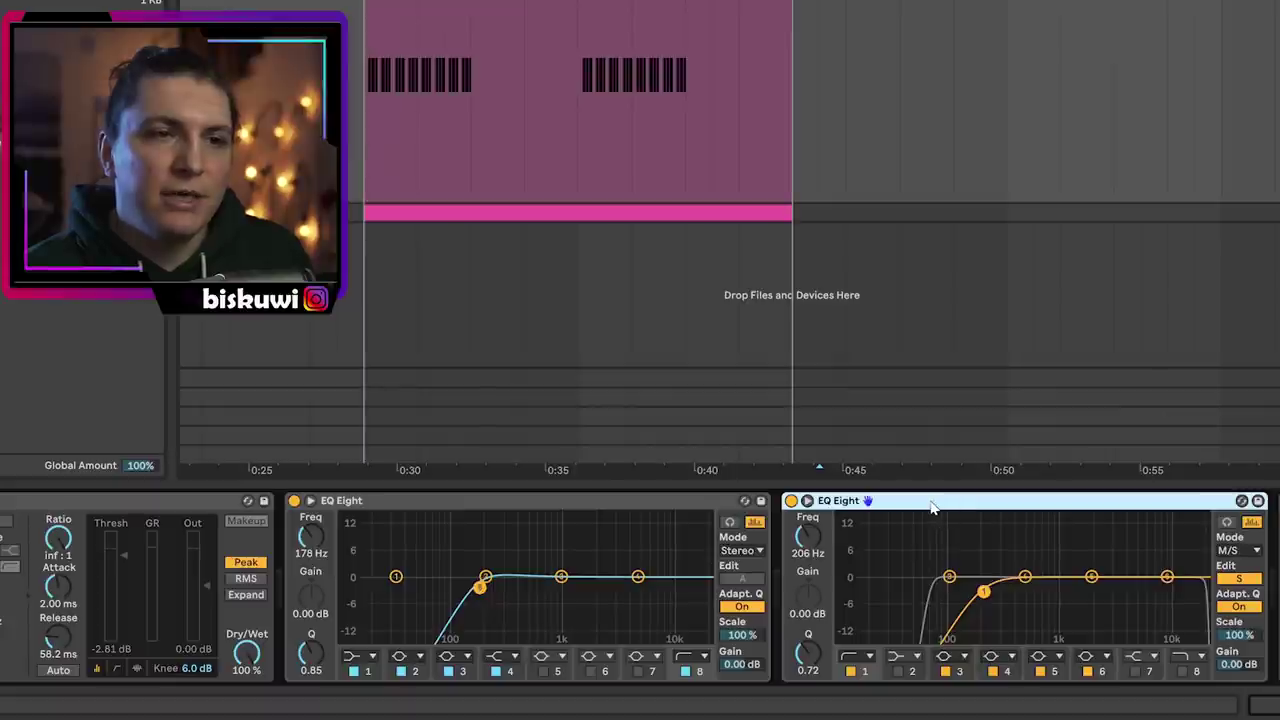
pyautogui.click(1226, 552)
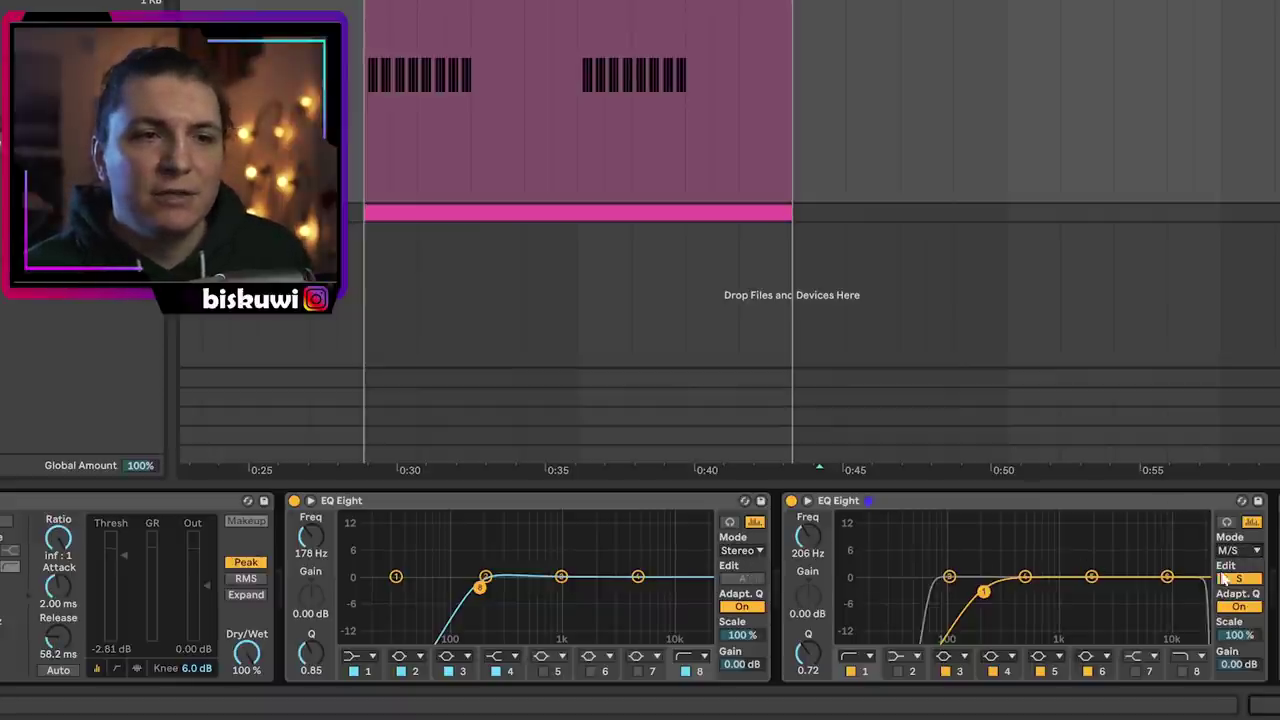
pyautogui.click(1228, 580)
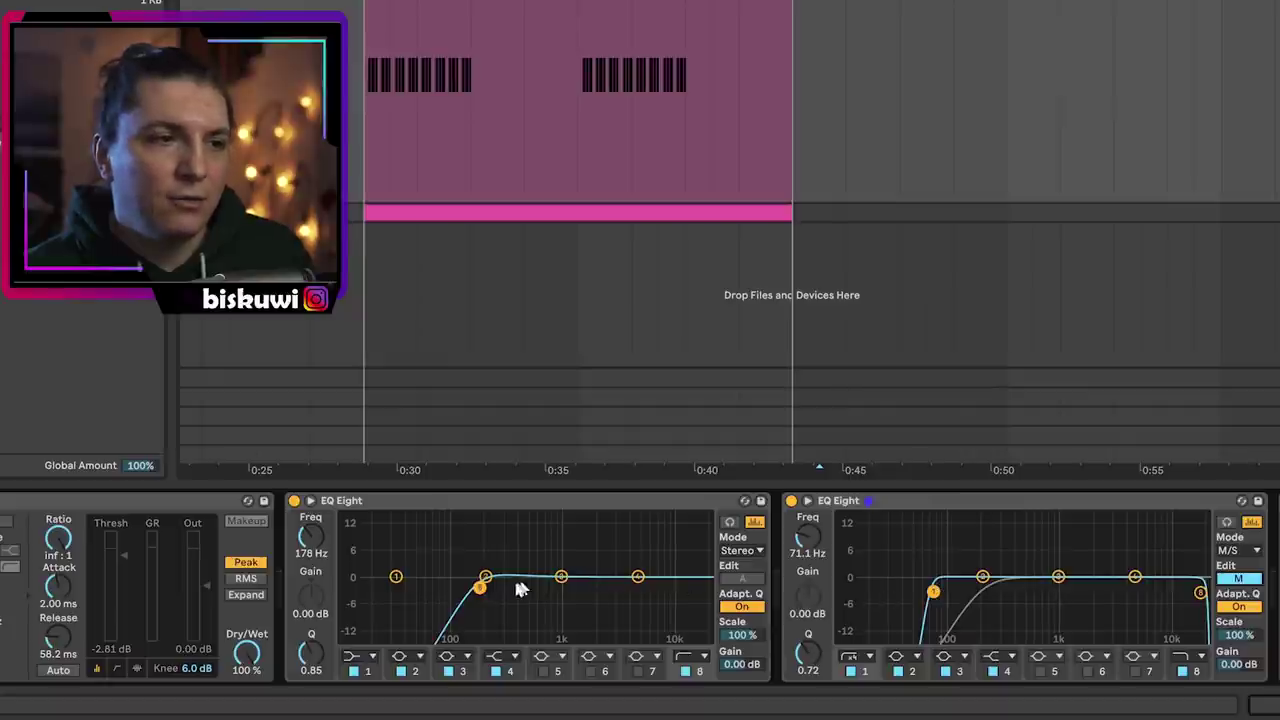
pyautogui.click(1244, 581)
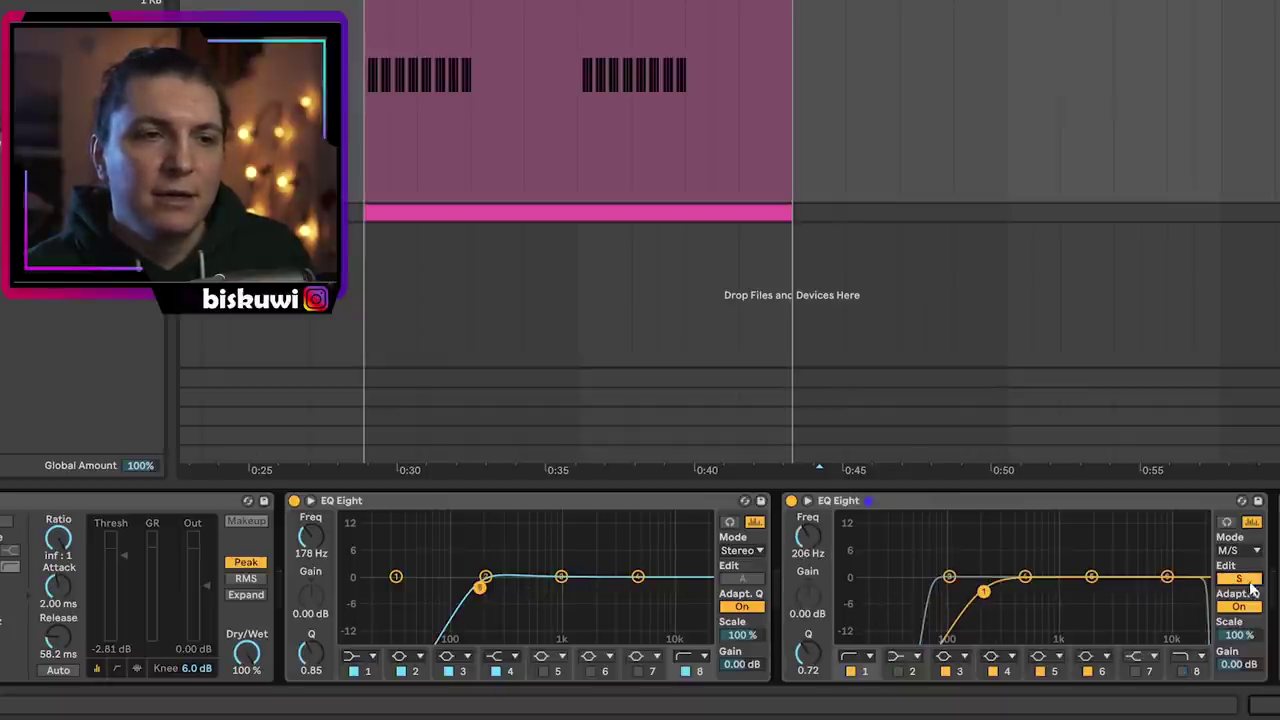
pyautogui.moveTo(983, 597)
pyautogui.mouseDown()
pyautogui.moveTo(960, 592)
pyautogui.moveTo(1010, 593)
pyautogui.moveTo(993, 592)
pyautogui.mouseUp()
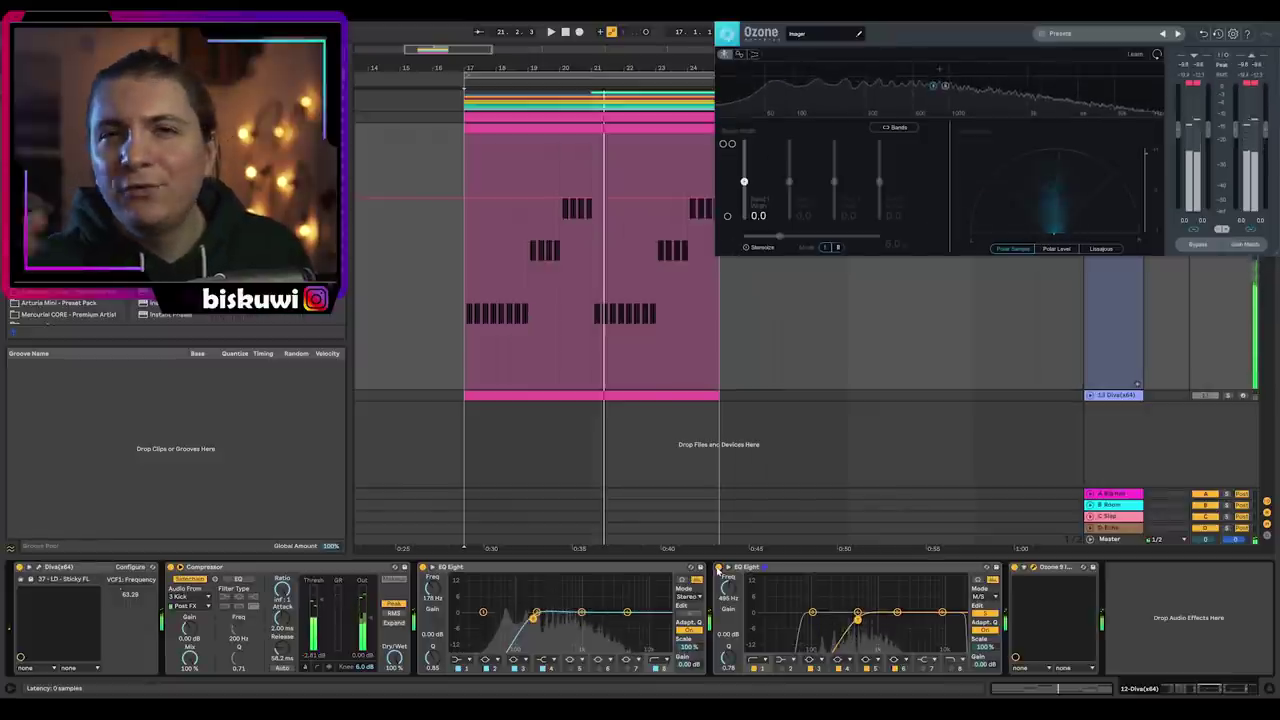
pyautogui.moveTo(857, 620); pyautogui.dragTo(855, 620)
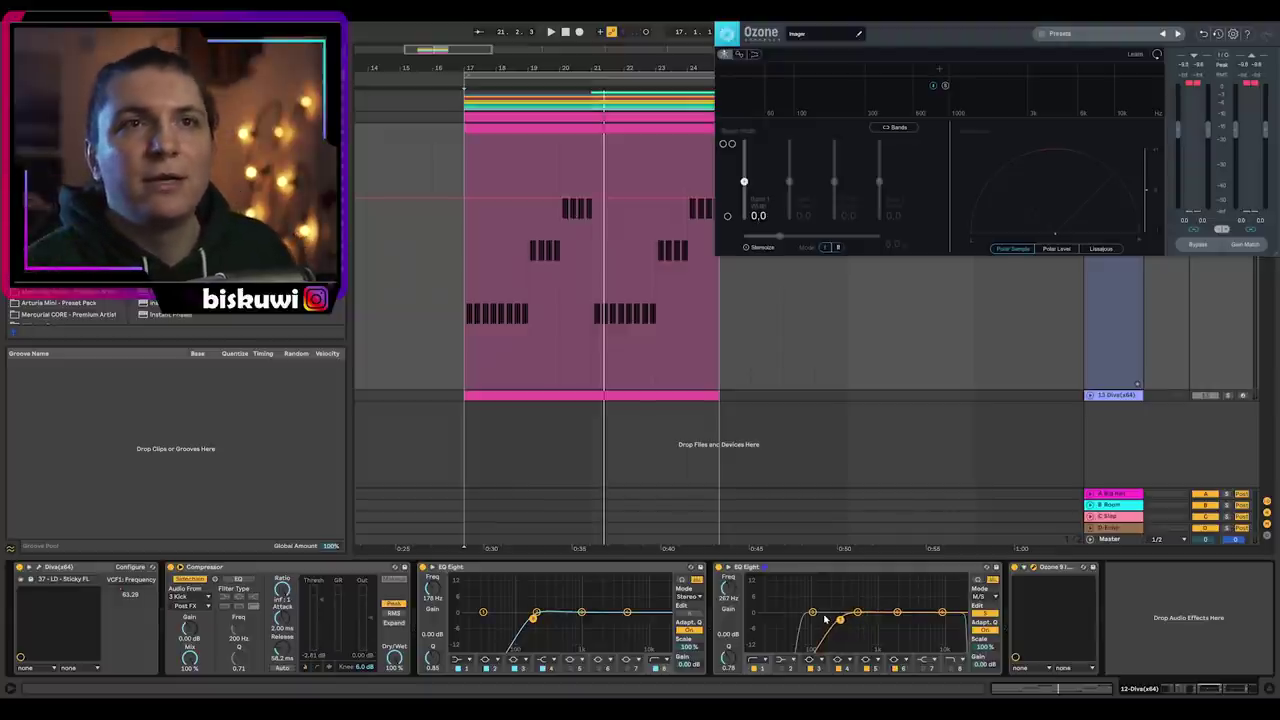
pyautogui.click(1266, 16)
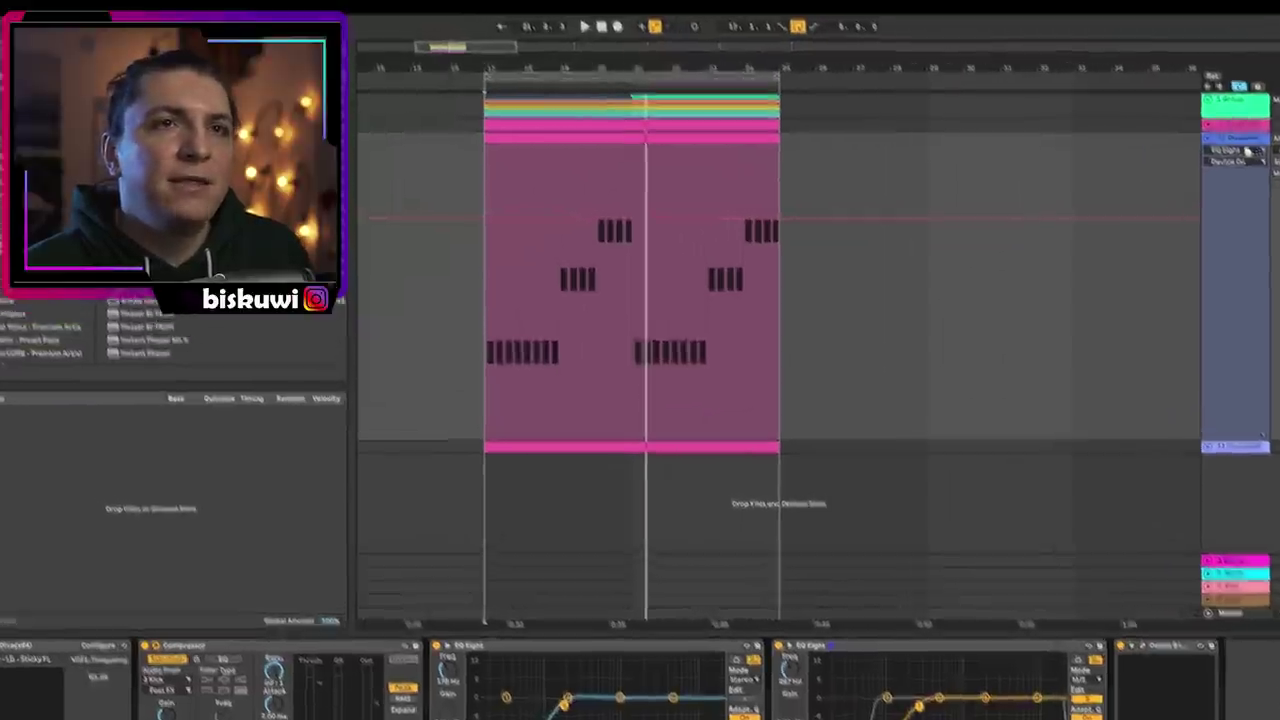
# Examine the filter frequency automation on the second Diva layer in the finished bassline arrangement
pyautogui.click(1120, 142)
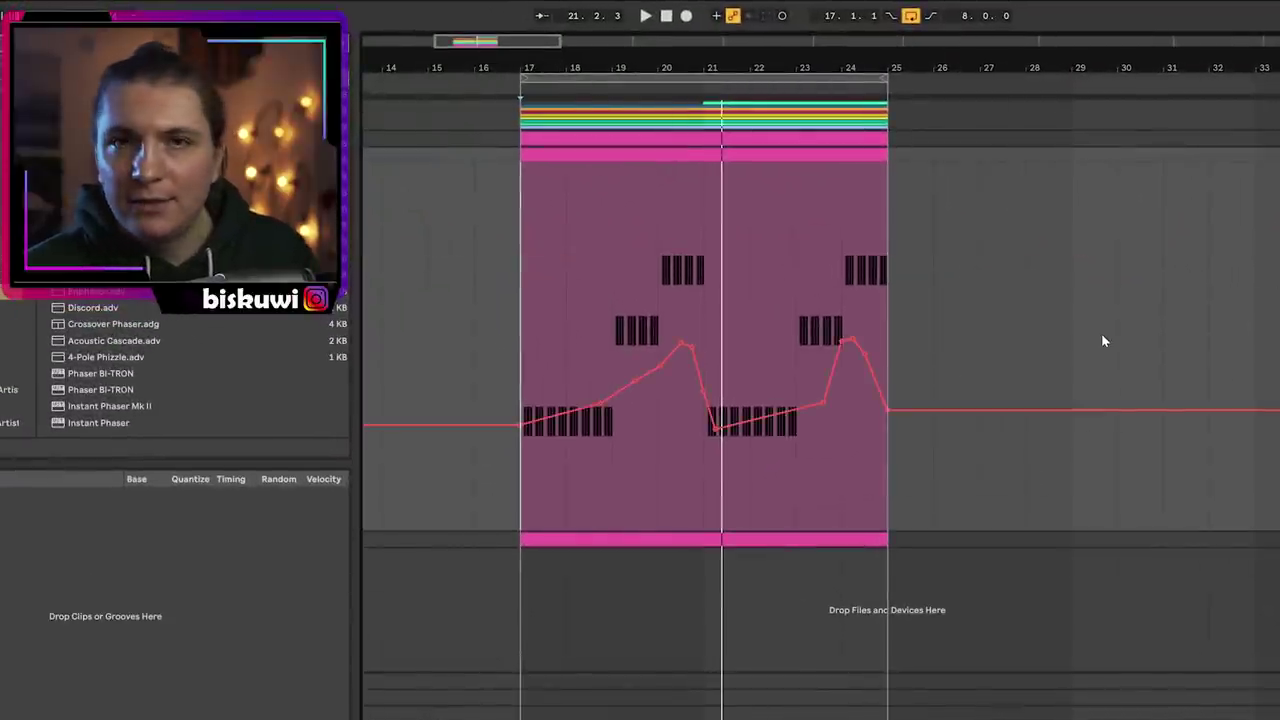
pyautogui.moveTo(683, 347)
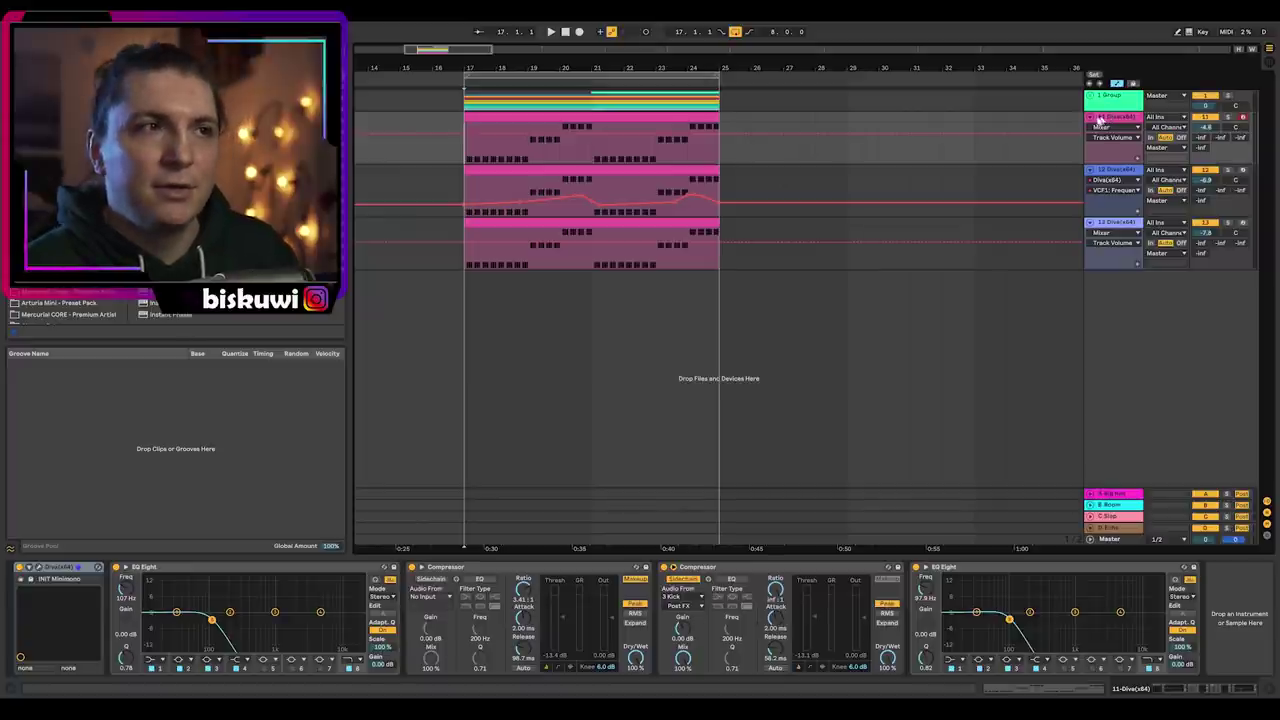
# Play the three Diva layers together and extend the arrangement loop to 10 bars
pyautogui.press('space')
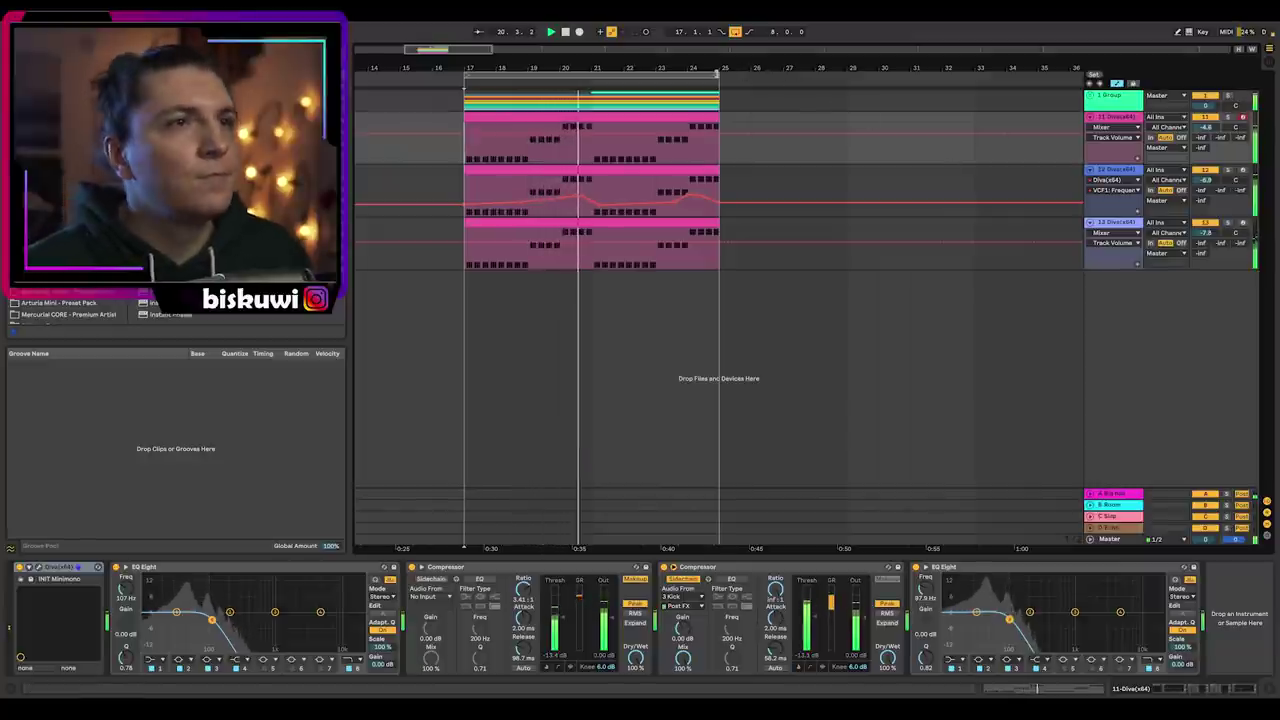
pyautogui.moveTo(718, 74); pyautogui.dragTo(782, 74)
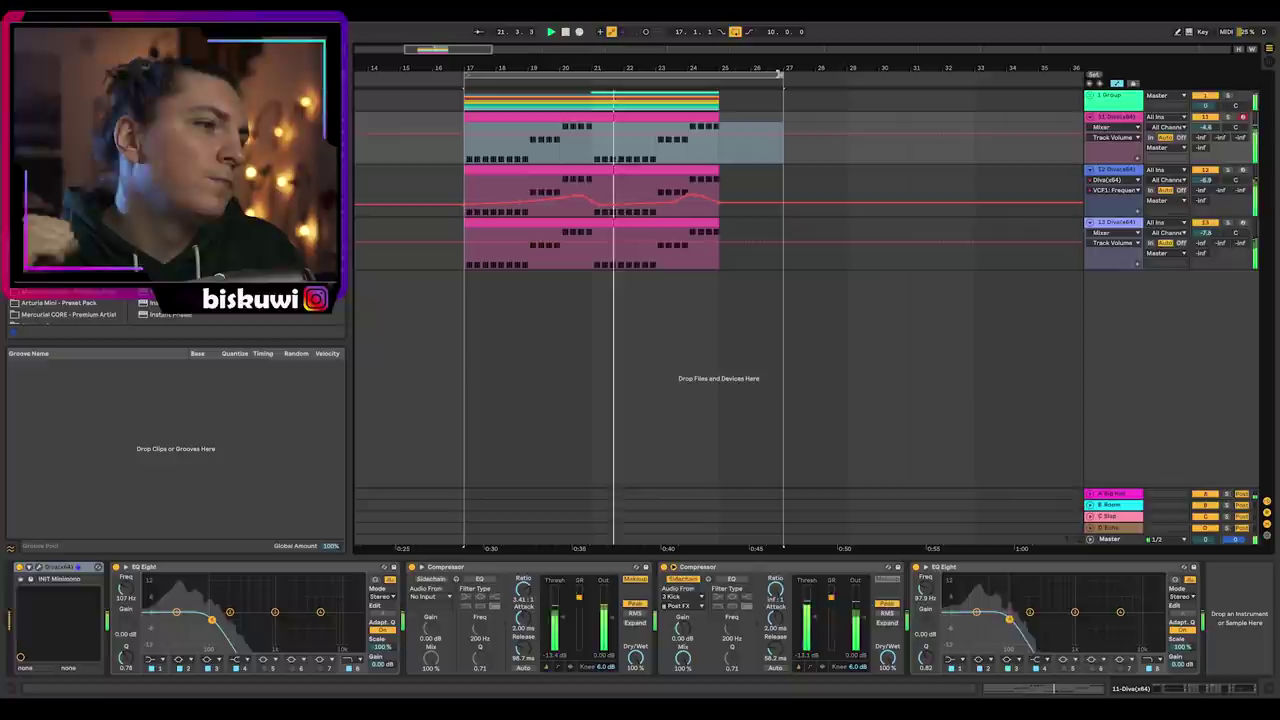
pyautogui.click(847, 162)
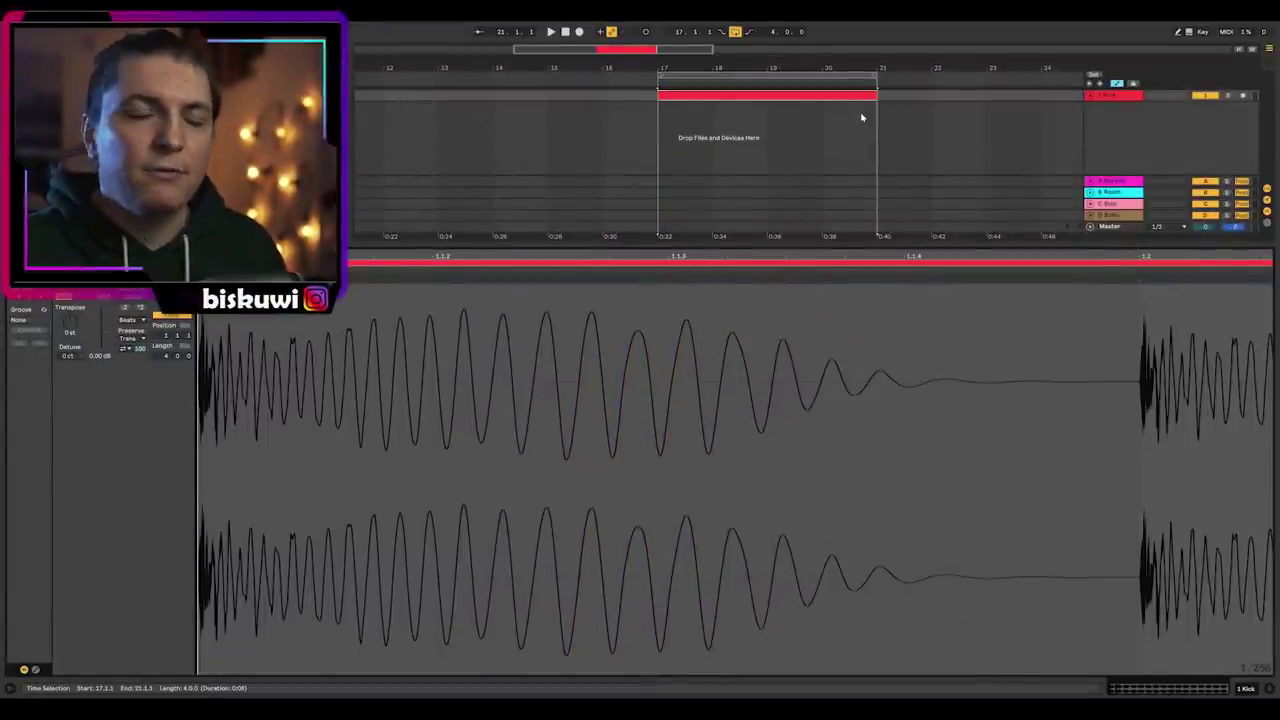
# Listen to the kick loop on its own and add a new audio track below the Kick track
pyautogui.click(908, 413)
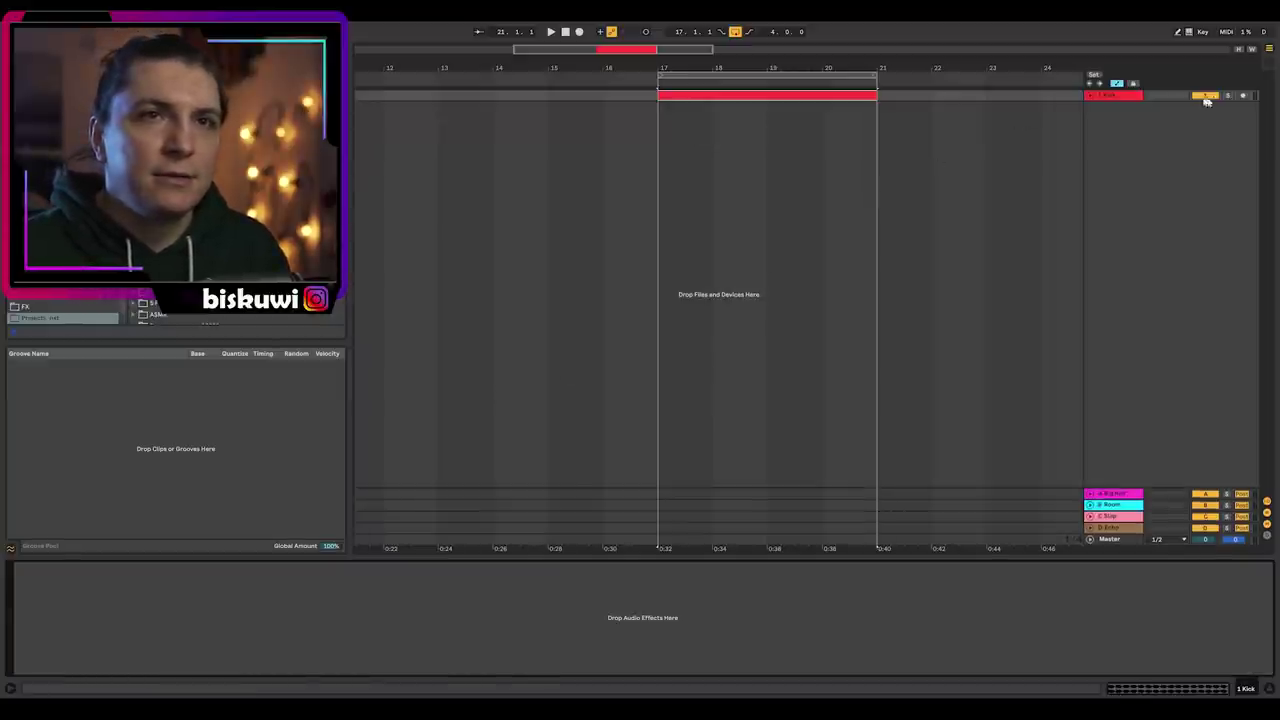
pyautogui.press('space')
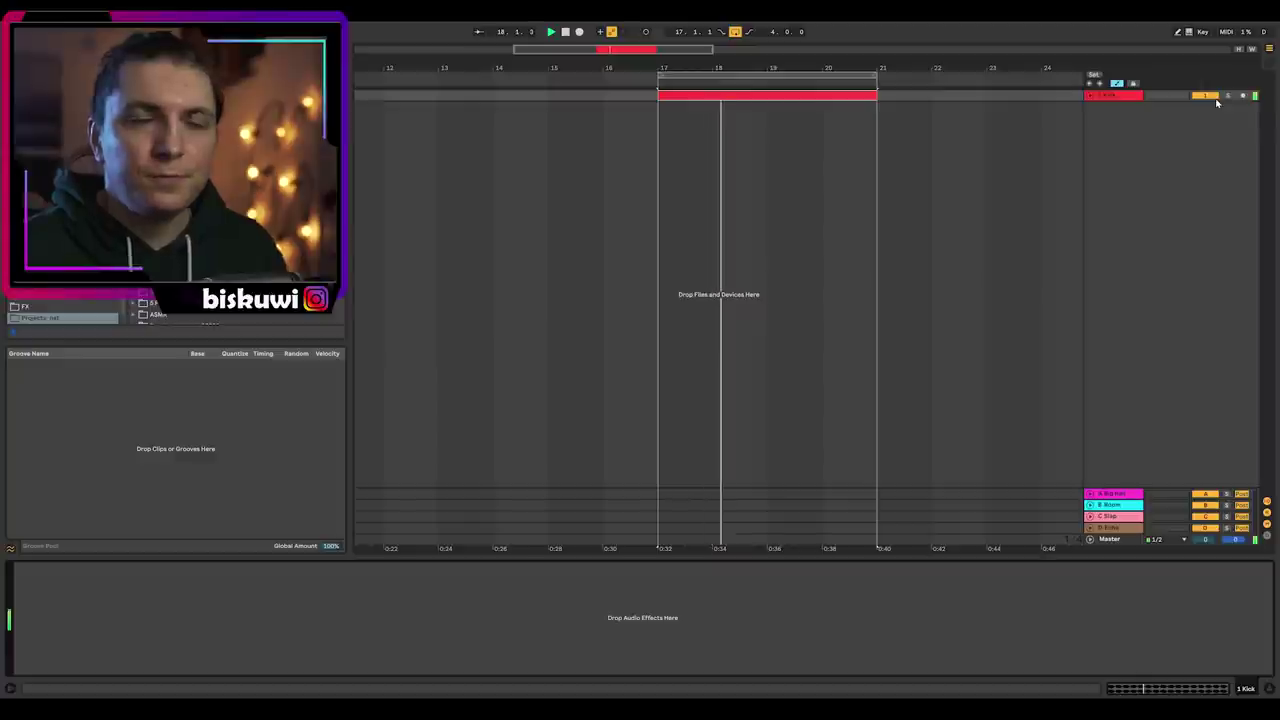
pyautogui.click(1125, 96)
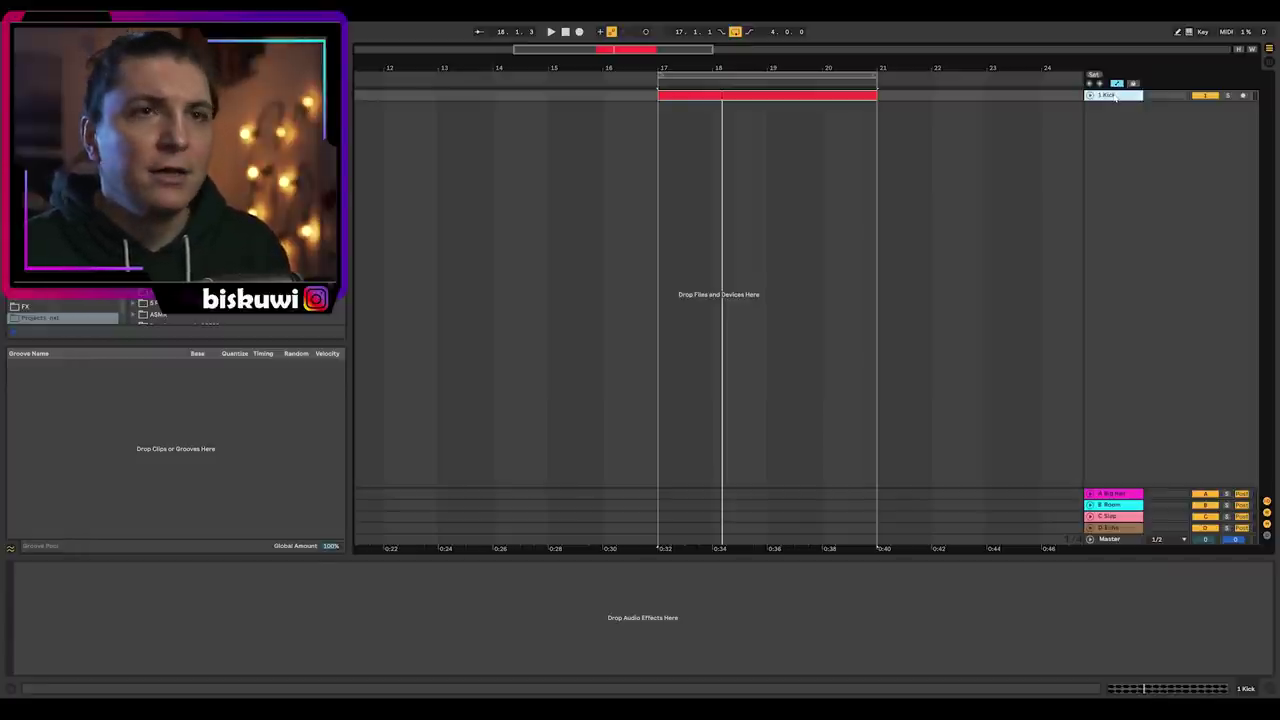
pyautogui.hotkey('ctrl', 't')
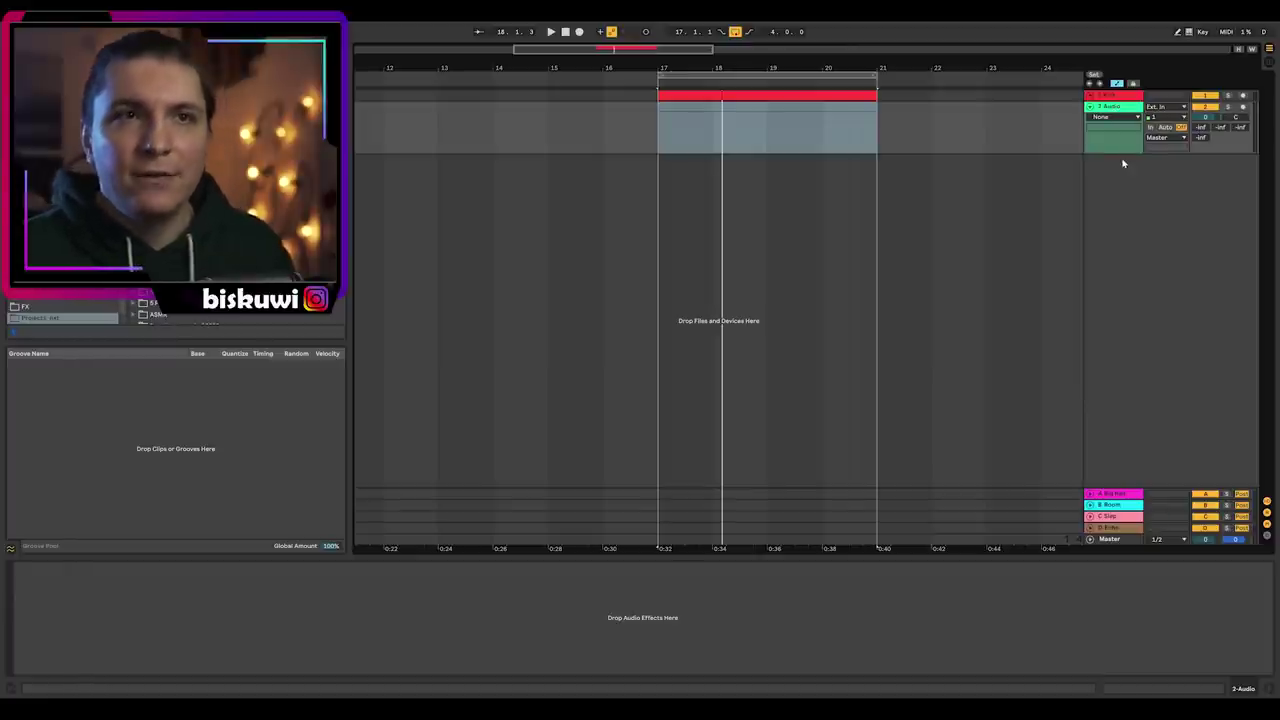
# Route the new audio track's input from 1 Kick at Post FX, with monitoring set to In
pyautogui.click(1163, 107)
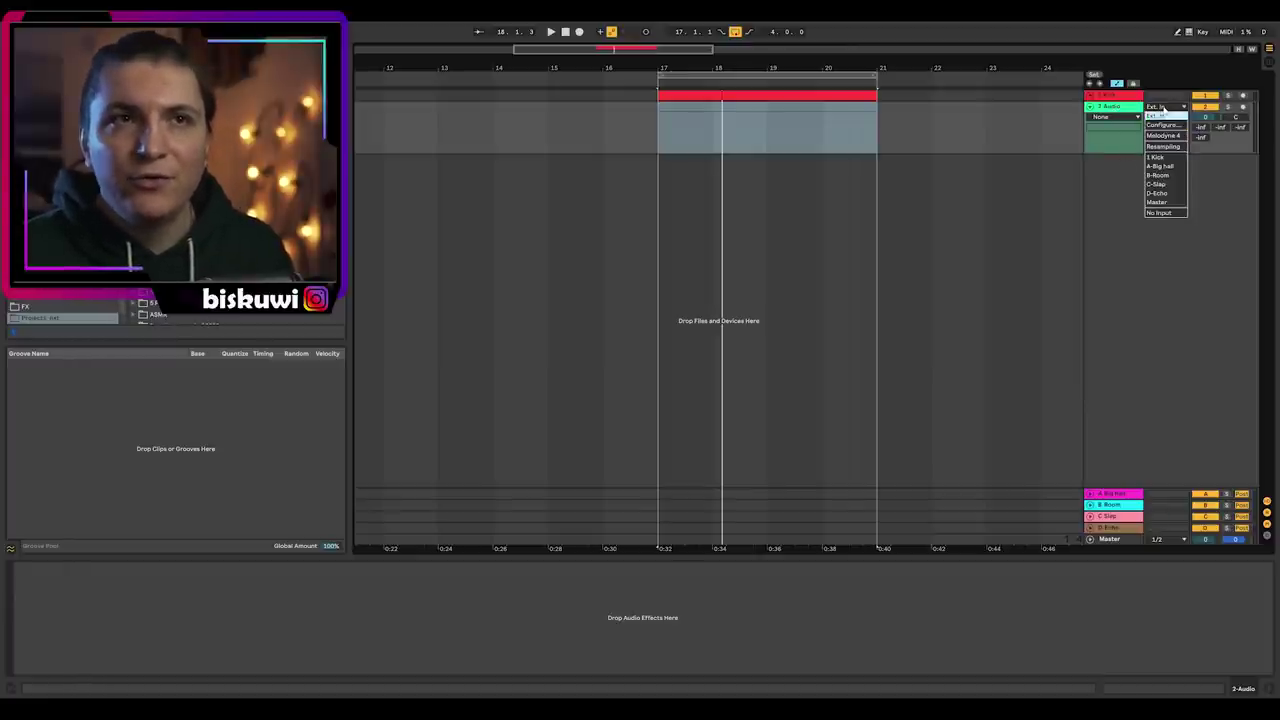
pyautogui.click(1160, 157)
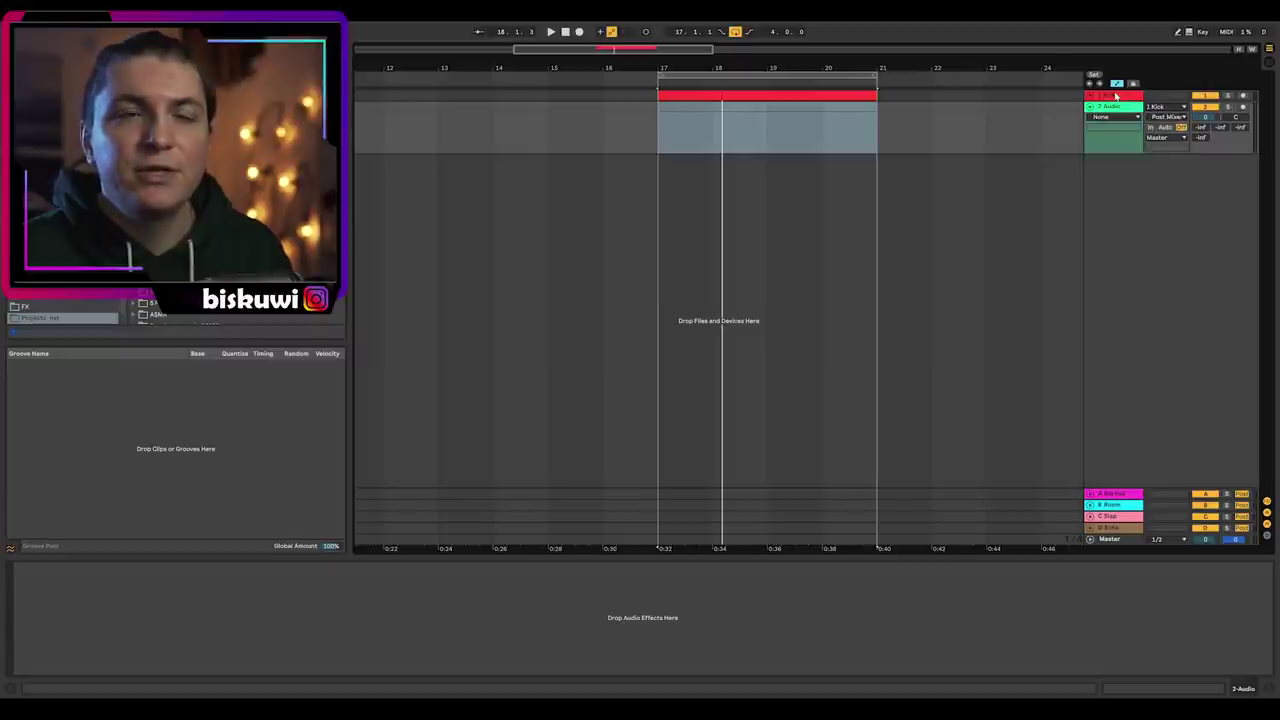
pyautogui.click(1173, 117)
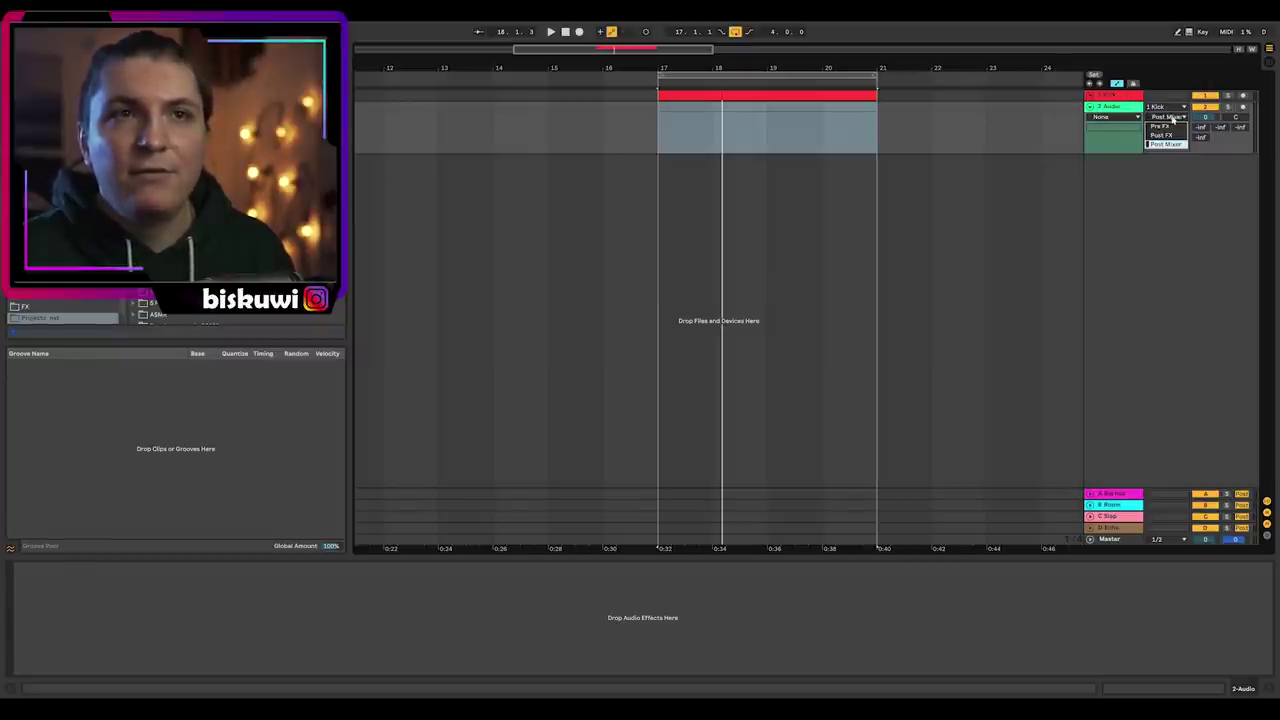
pyautogui.click(1171, 138)
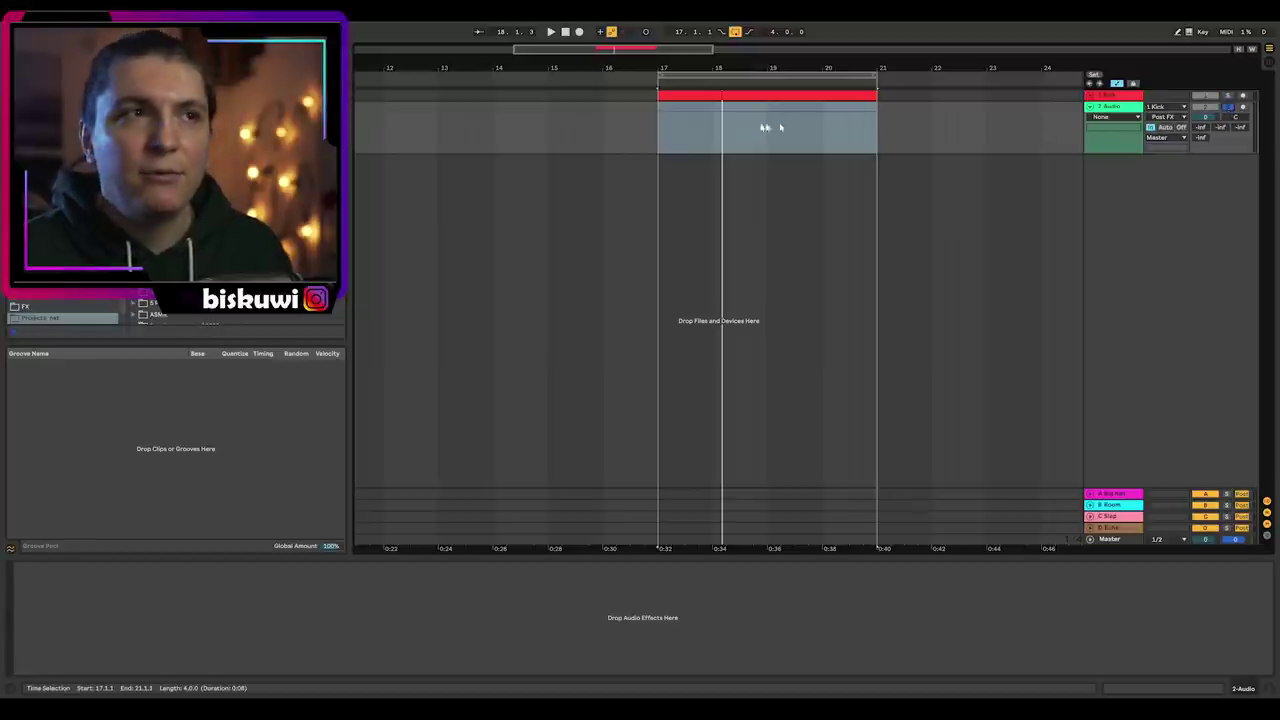
pyautogui.press('space')
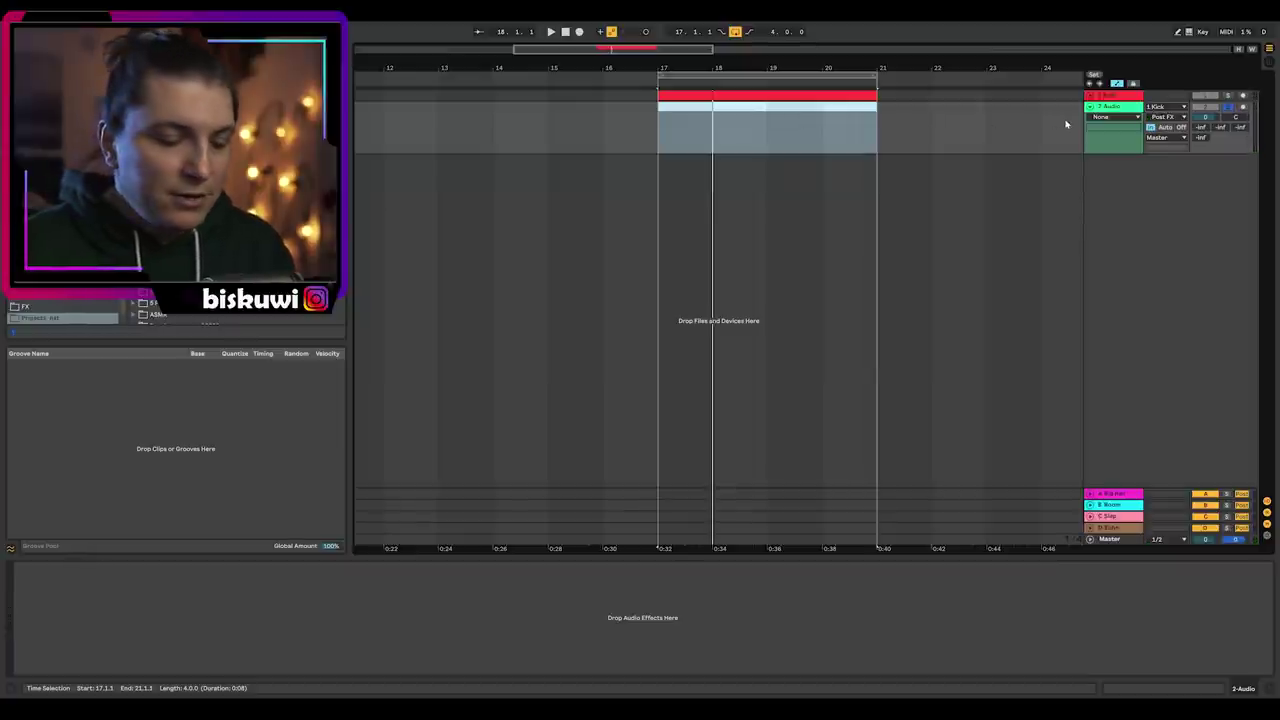
# Add a Delay to the new audio track and set its filter to 86.5 Hz with a width of 3.74
pyautogui.hotkey('ctrl', 'f')
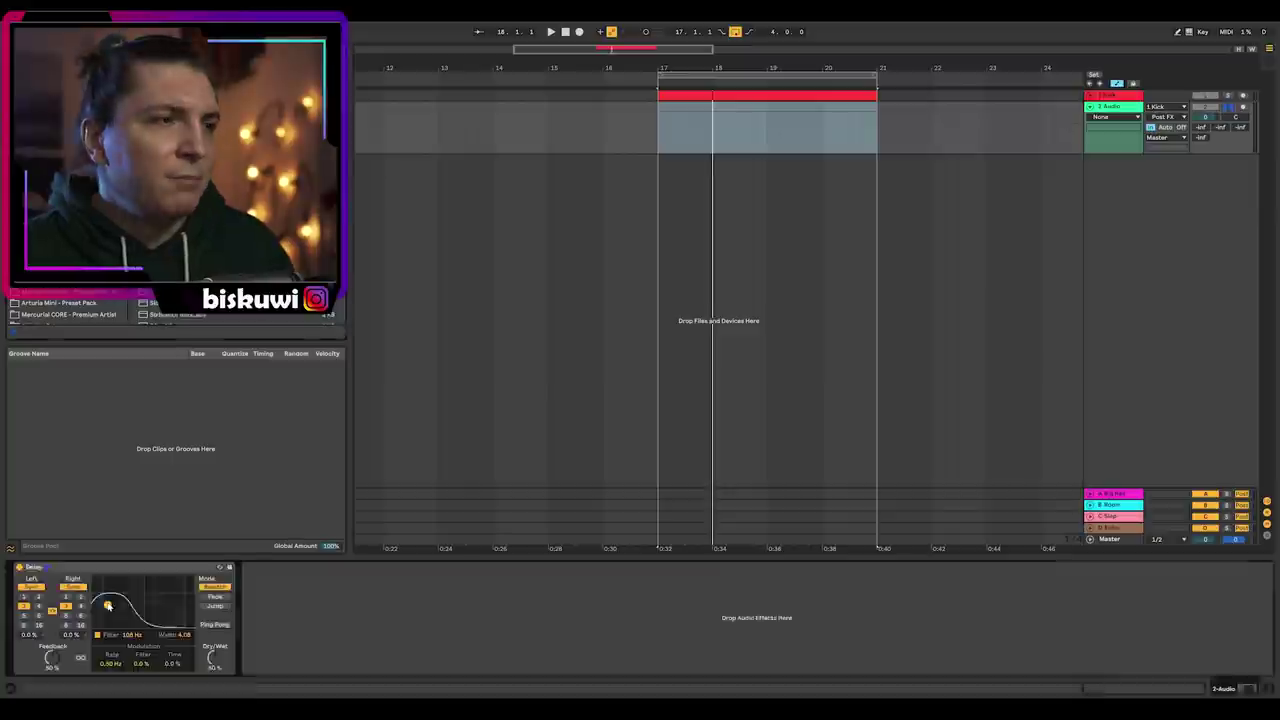
pyautogui.moveTo(107, 604); pyautogui.dragTo(104, 606)
pyautogui.press('space')
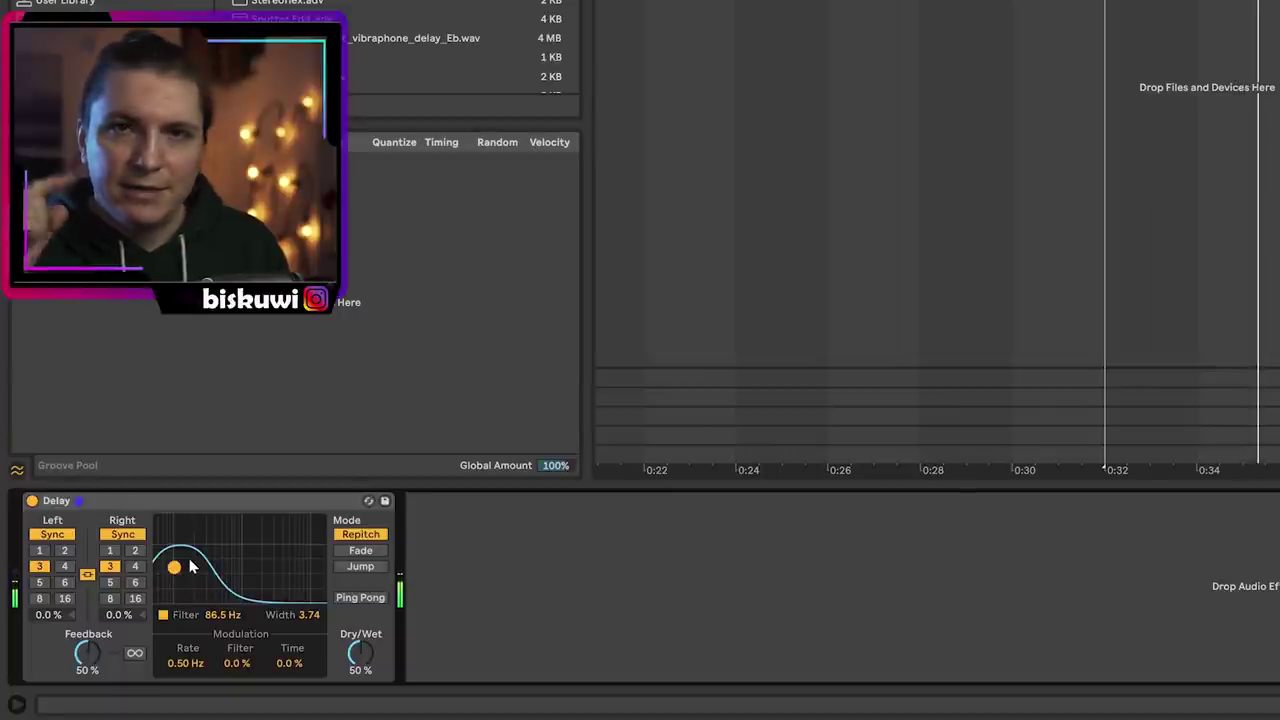
# Find Reverb in the browser and add it after the Delay
pyautogui.hotkey('ctrl', 'f')
pyautogui.click(62, 206)
pyautogui.doubleClick(491, 11)
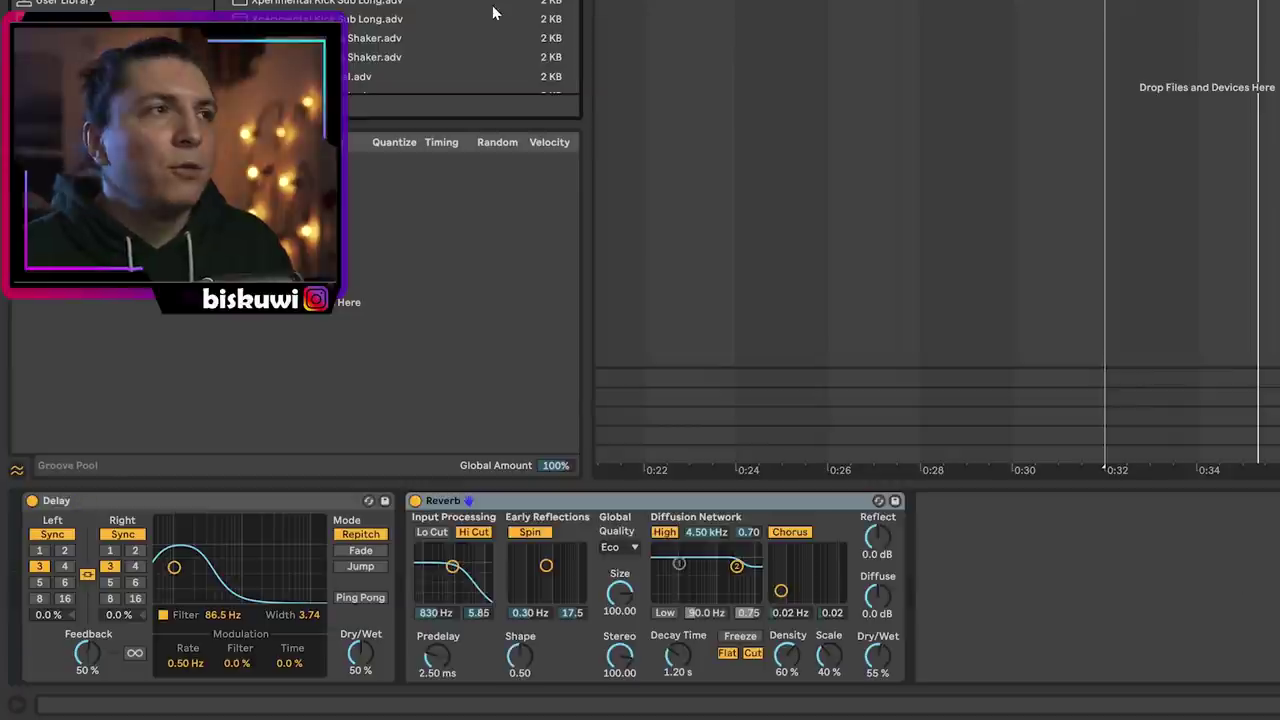
# Insert an Amp between the Delay and the Reverb and switch it off
pyautogui.scroll(5, 460, 40)
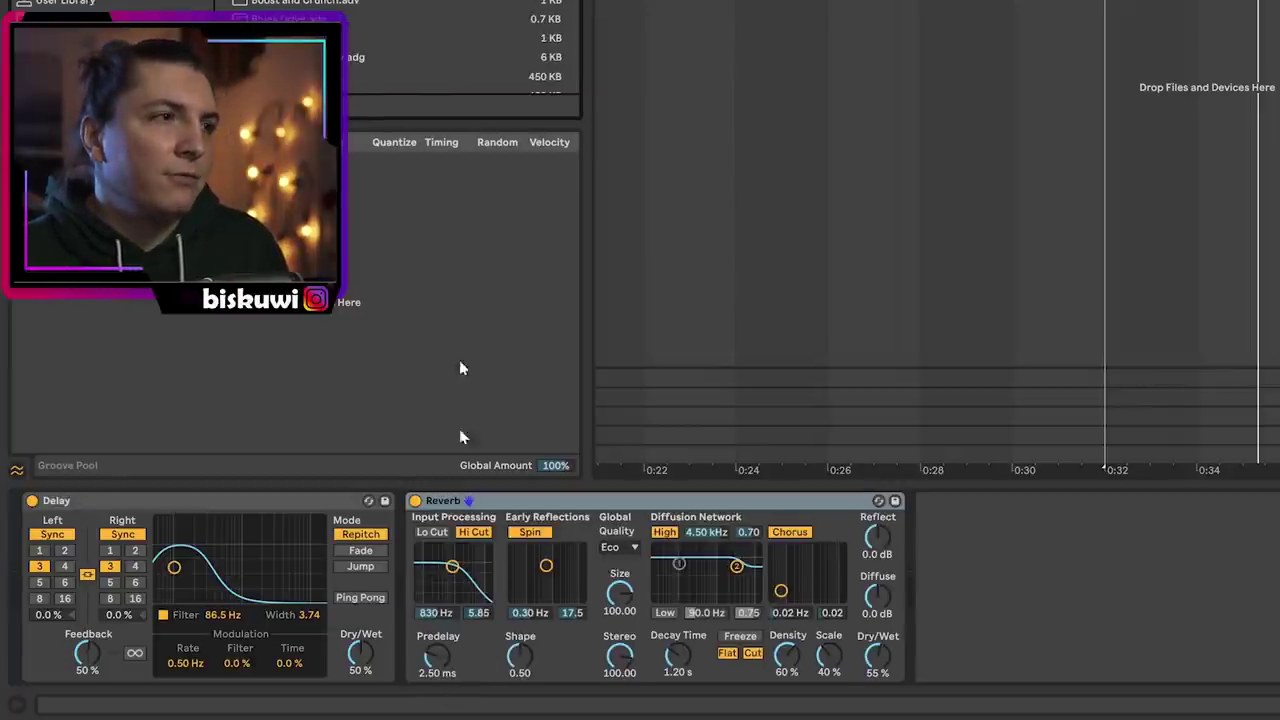
pyautogui.press('Return')
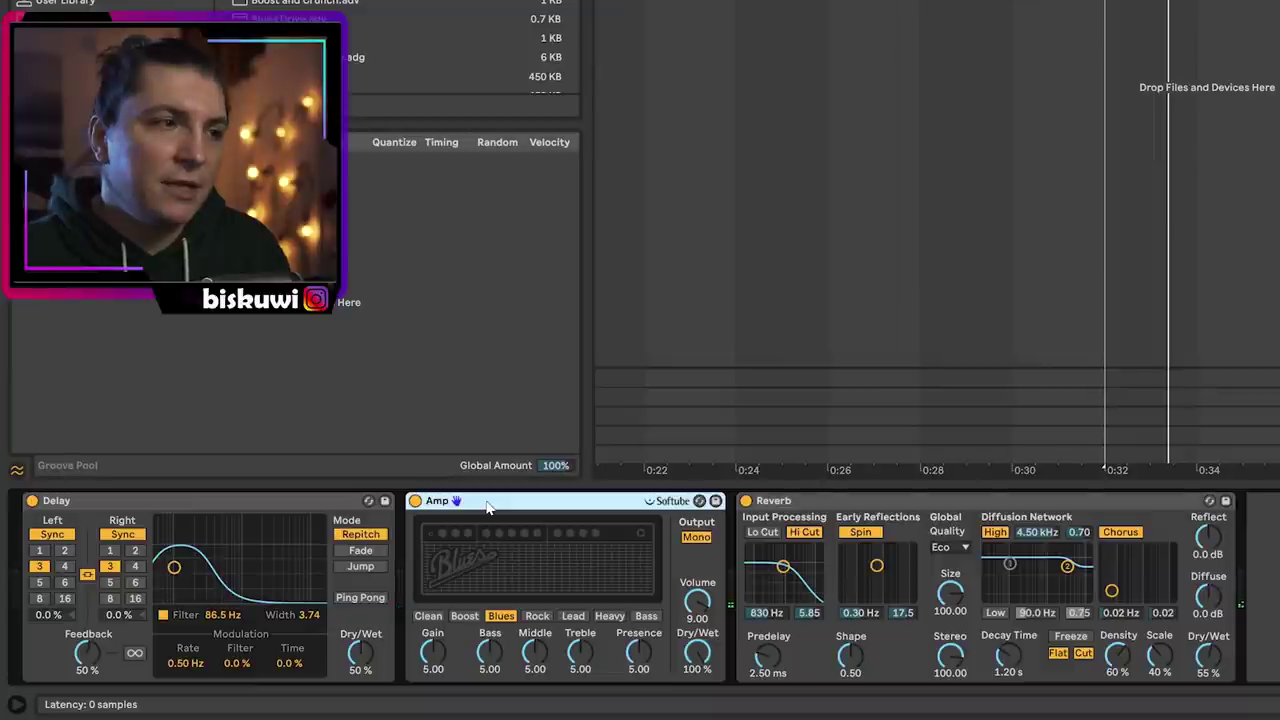
pyautogui.click(415, 501)
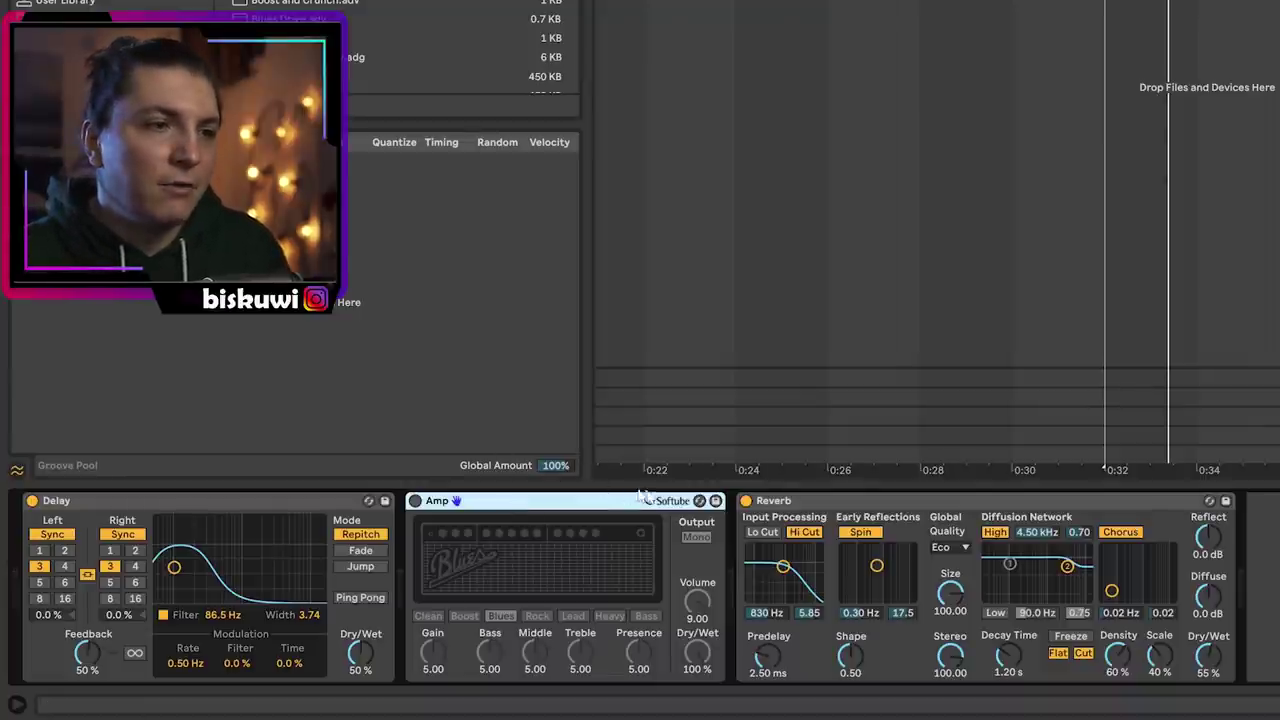
# Set the Reverb's Dry/Wet to 41% and add an EQ Eight after it with a high-cut band at 742 Hz
pyautogui.moveTo(1203, 655); pyautogui.dragTo(1203, 668)
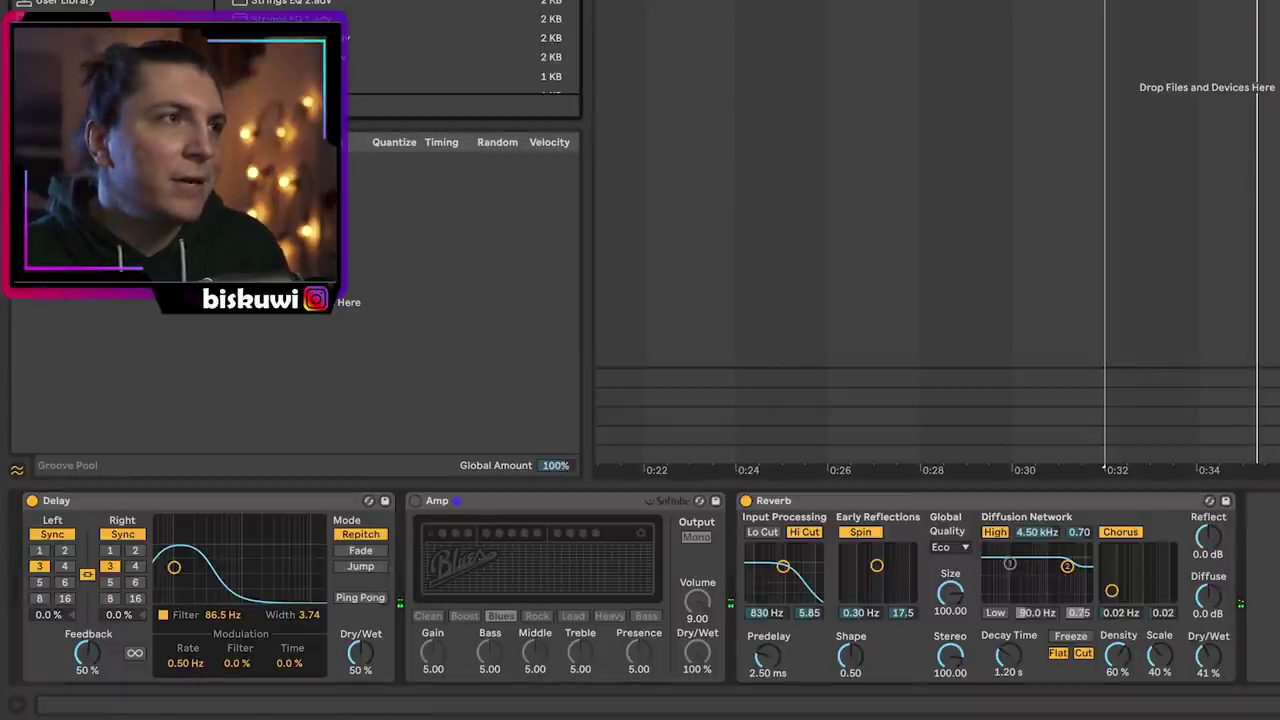
pyautogui.moveTo(400, 38); pyautogui.dragTo(1275, 598)
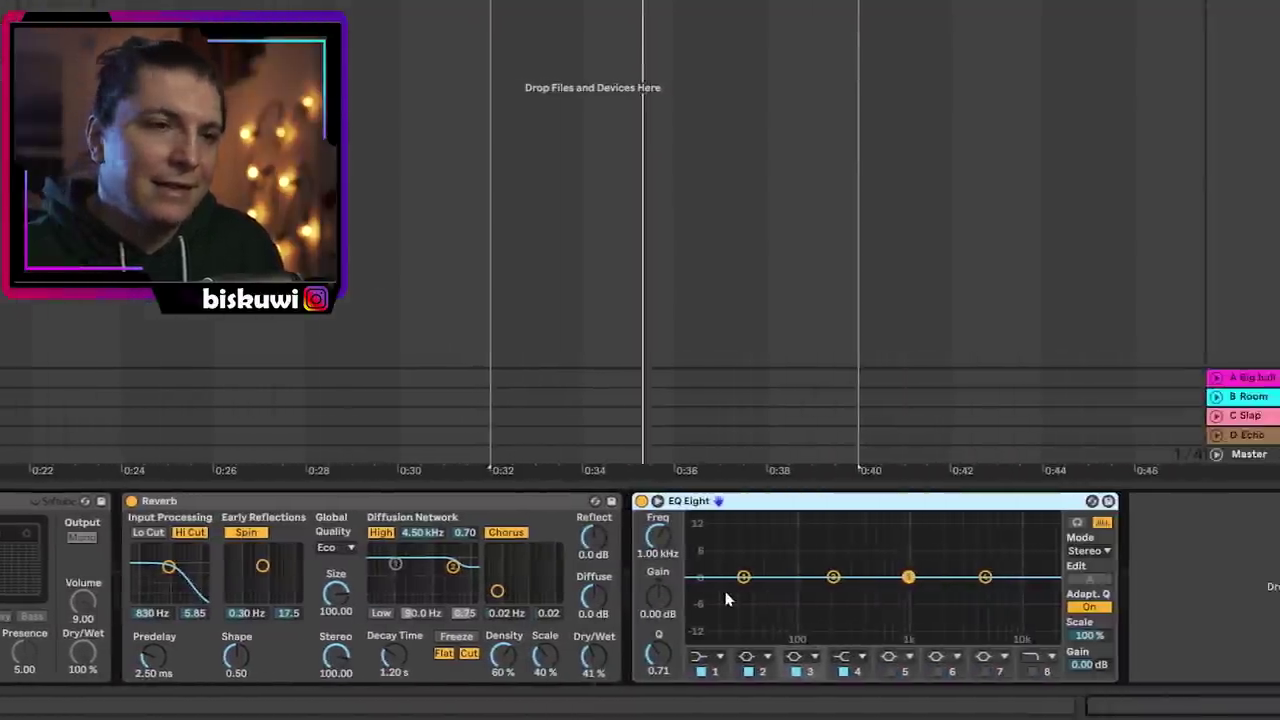
pyautogui.click(1024, 671)
pyautogui.click(1024, 671)
pyautogui.press('space')
pyautogui.moveTo(1037, 594); pyautogui.dragTo(877, 598)
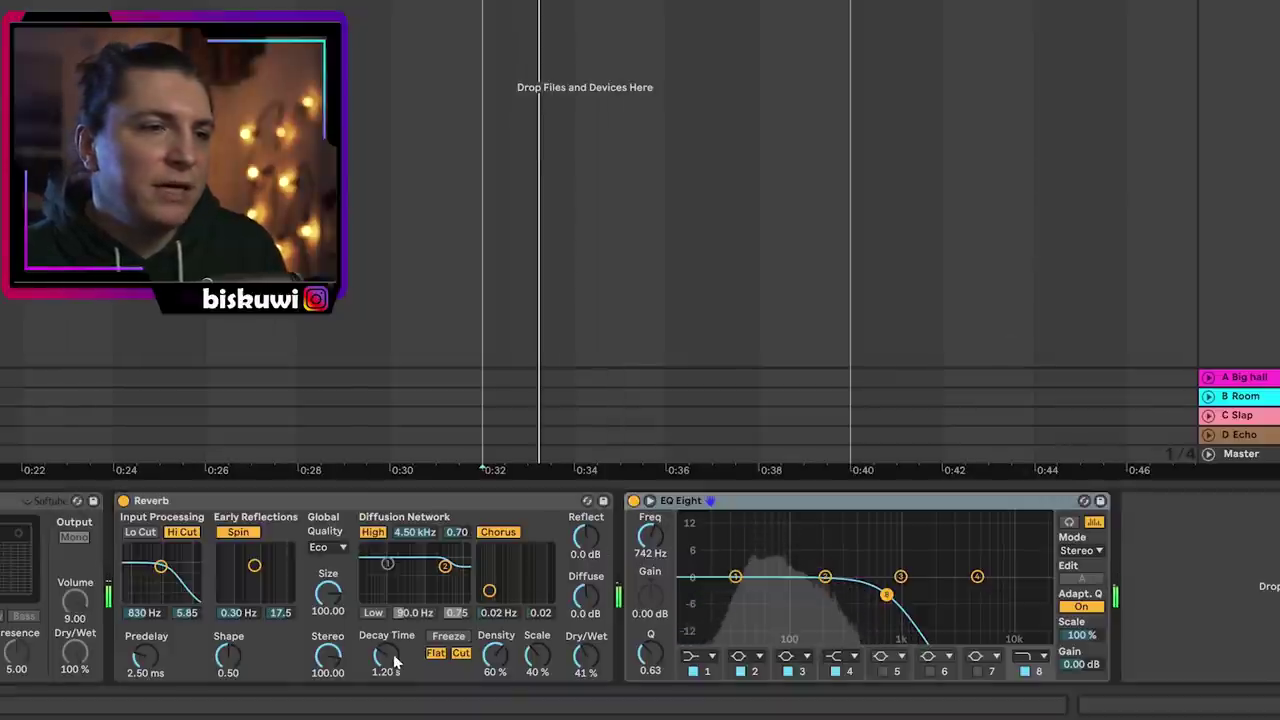
# Set the Reverb's decay time to 2.64 s and lower the EQ Eight's high-cut to 639 Hz
pyautogui.moveTo(385, 656); pyautogui.dragTo(385, 620)
pyautogui.press('space')
pyautogui.moveTo(887, 595); pyautogui.dragTo(888, 595)
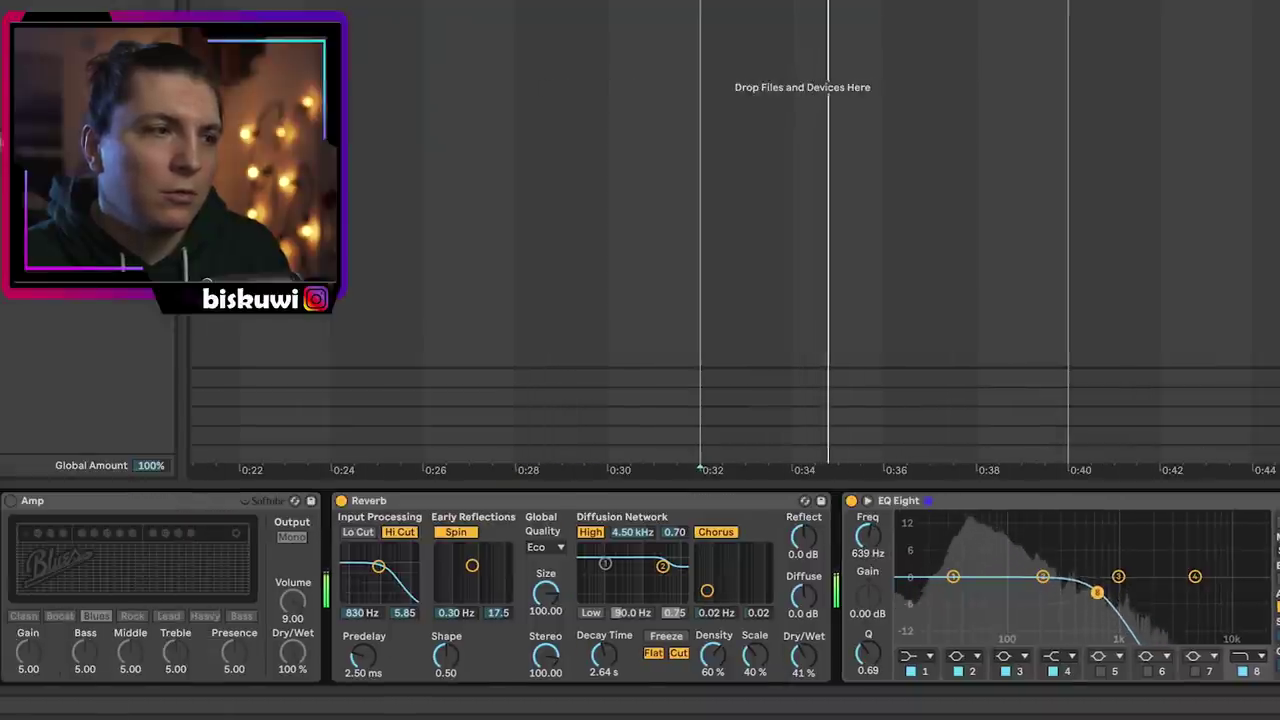
# Switch the Amp on at 7.14% dry/wet and set the volume of the second track to -5.8 dB
pyautogui.click(11, 501)
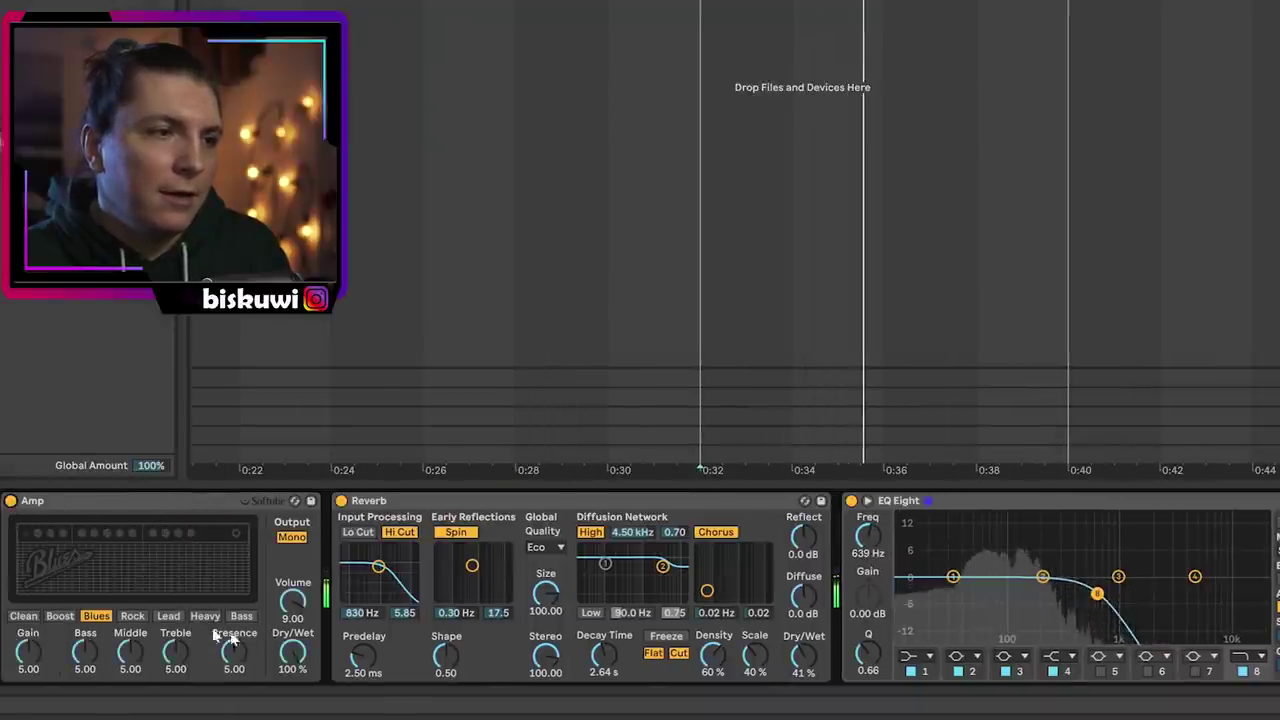
pyautogui.moveTo(292, 652); pyautogui.dragTo(292, 668)
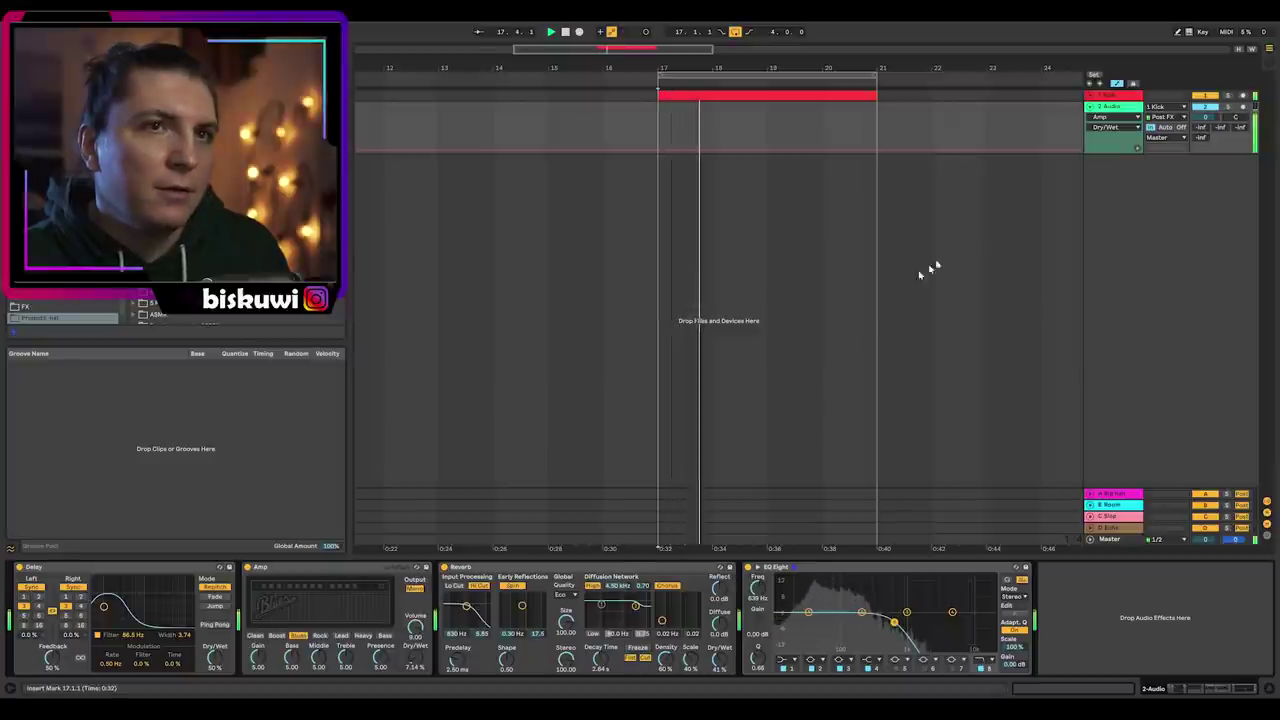
pyautogui.moveTo(1205, 117); pyautogui.dragTo(1205, 140)
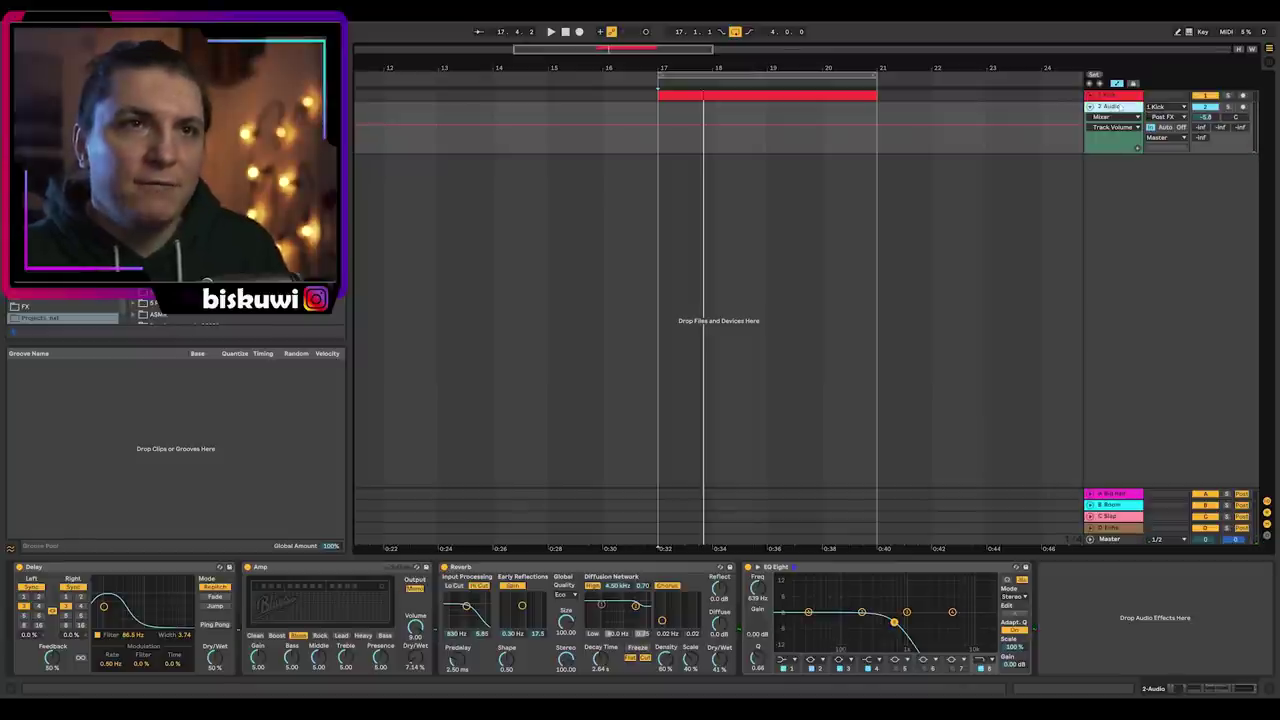
# Add a third audio track with its input set to Resampling, arm it for recording and solo the effects track
pyautogui.hotkey('ctrl', 't')
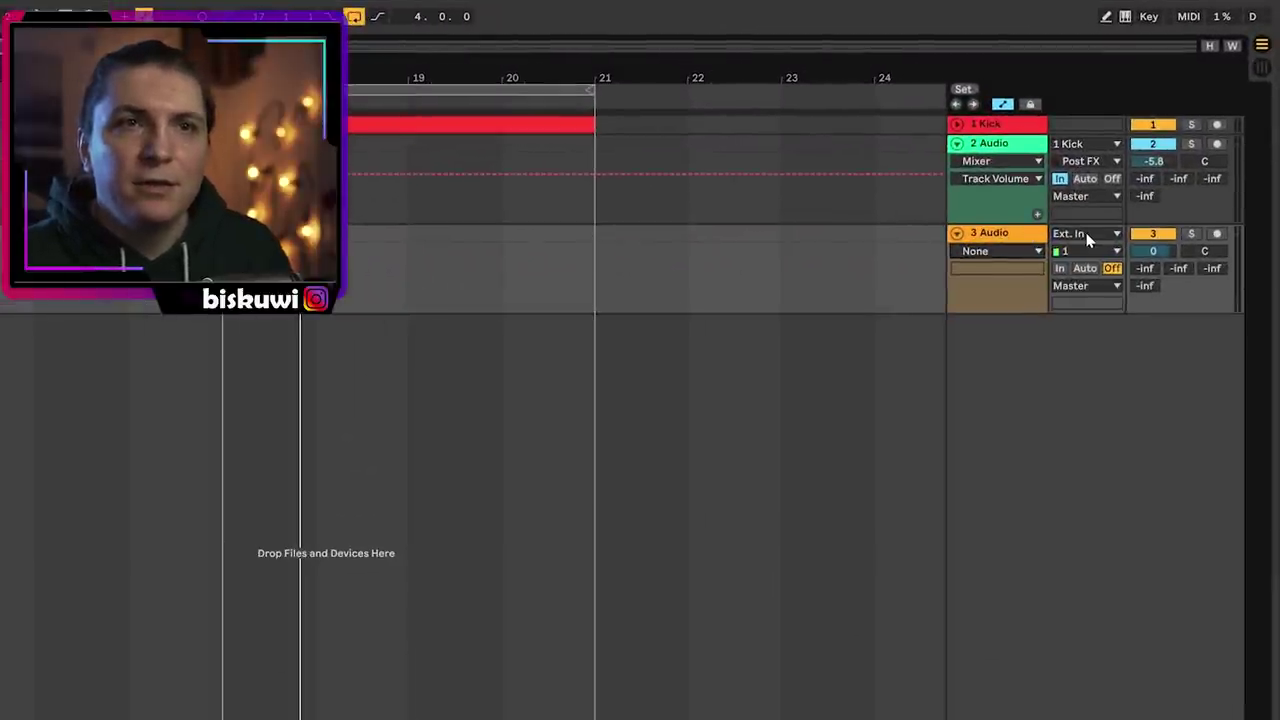
pyautogui.click(1088, 238)
pyautogui.click(1084, 299)
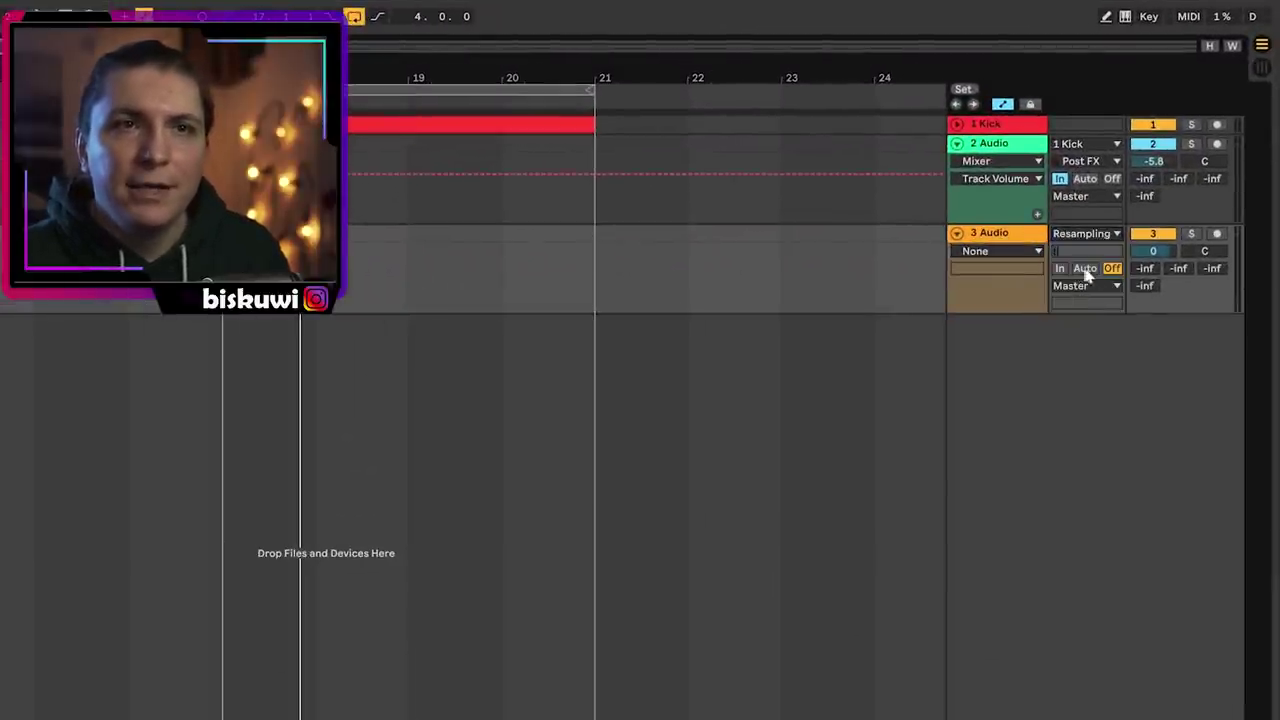
pyautogui.click(1216, 233)
pyautogui.click(1189, 145)
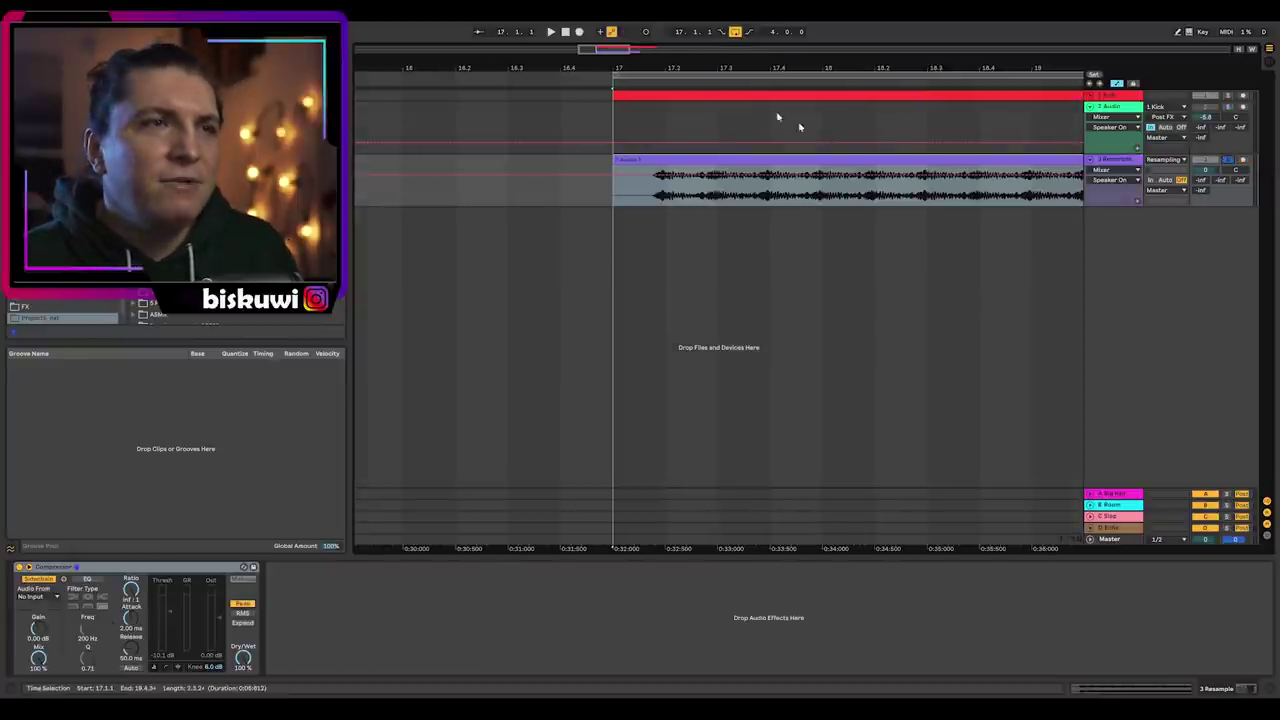
# Play the resampled rumble recording and enlarge its track to examine the waveform
pyautogui.press('space')
pyautogui.moveTo(714, 67); pyautogui.dragTo(630, 35)
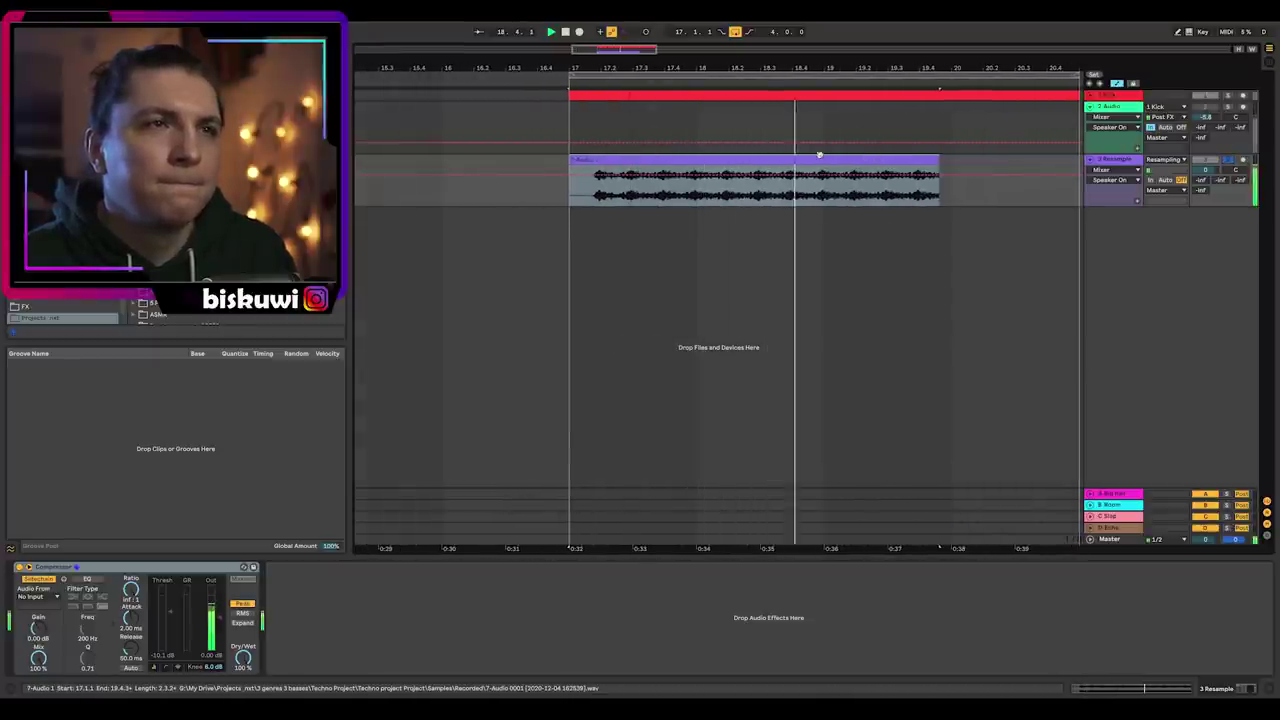
pyautogui.moveTo(603, 64); pyautogui.dragTo(603, 118)
pyautogui.moveTo(1111, 205); pyautogui.dragTo(1111, 399)
pyautogui.rightClick(1044, 372)
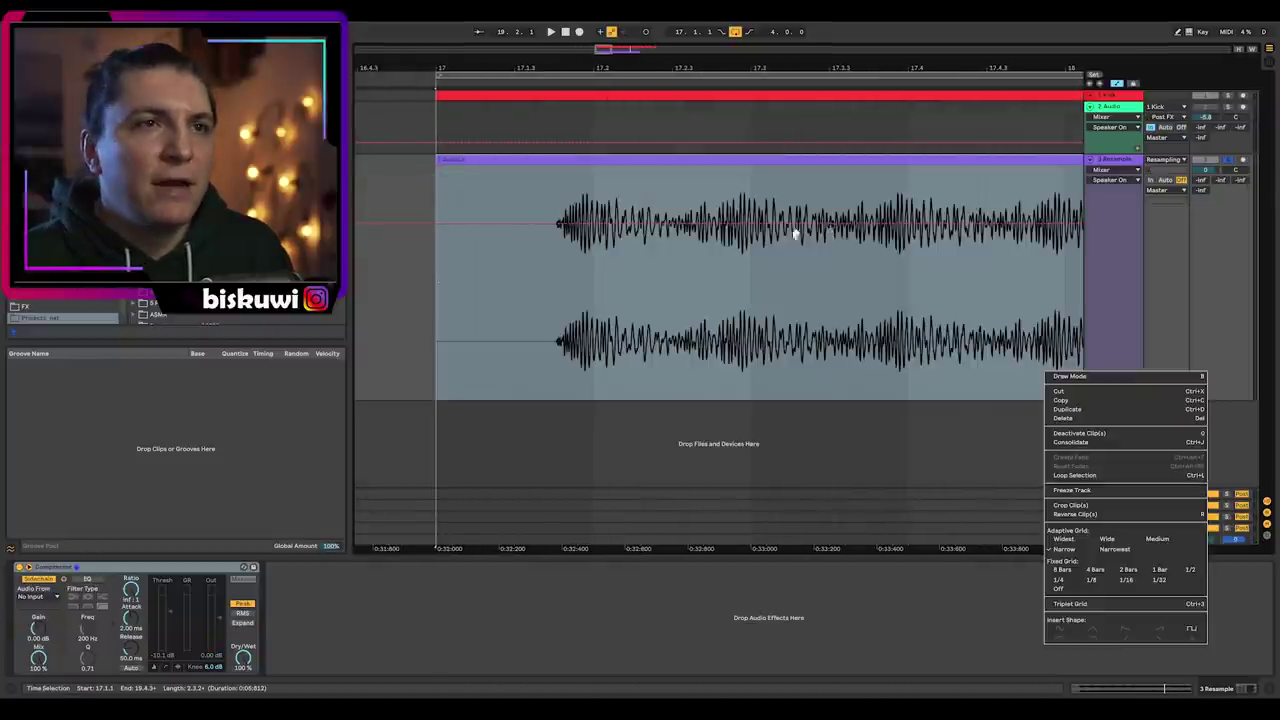
pyautogui.click(795, 233)
# Compare a quiet section of the resampled rumble with the louder pulse before it
pyautogui.moveTo(801, 251); pyautogui.dragTo(867, 254)
pyautogui.press('space')
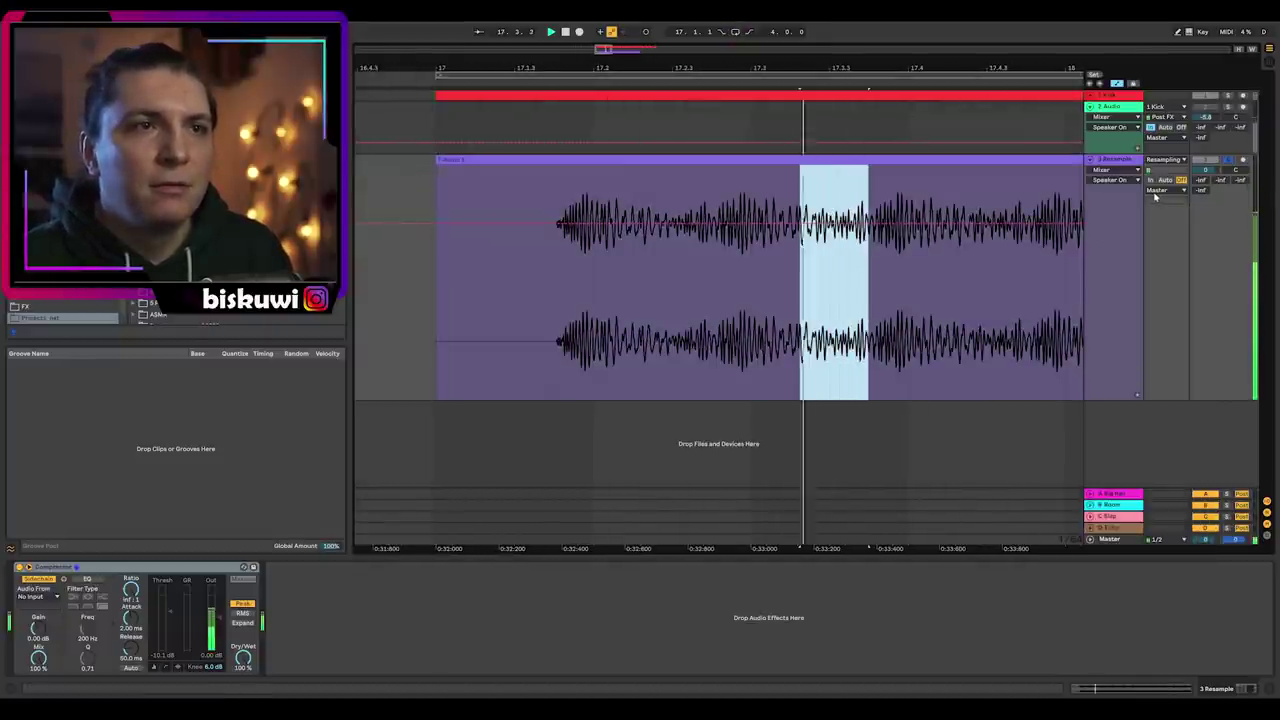
pyautogui.moveTo(701, 268); pyautogui.dragTo(770, 262)
pyautogui.press('space')
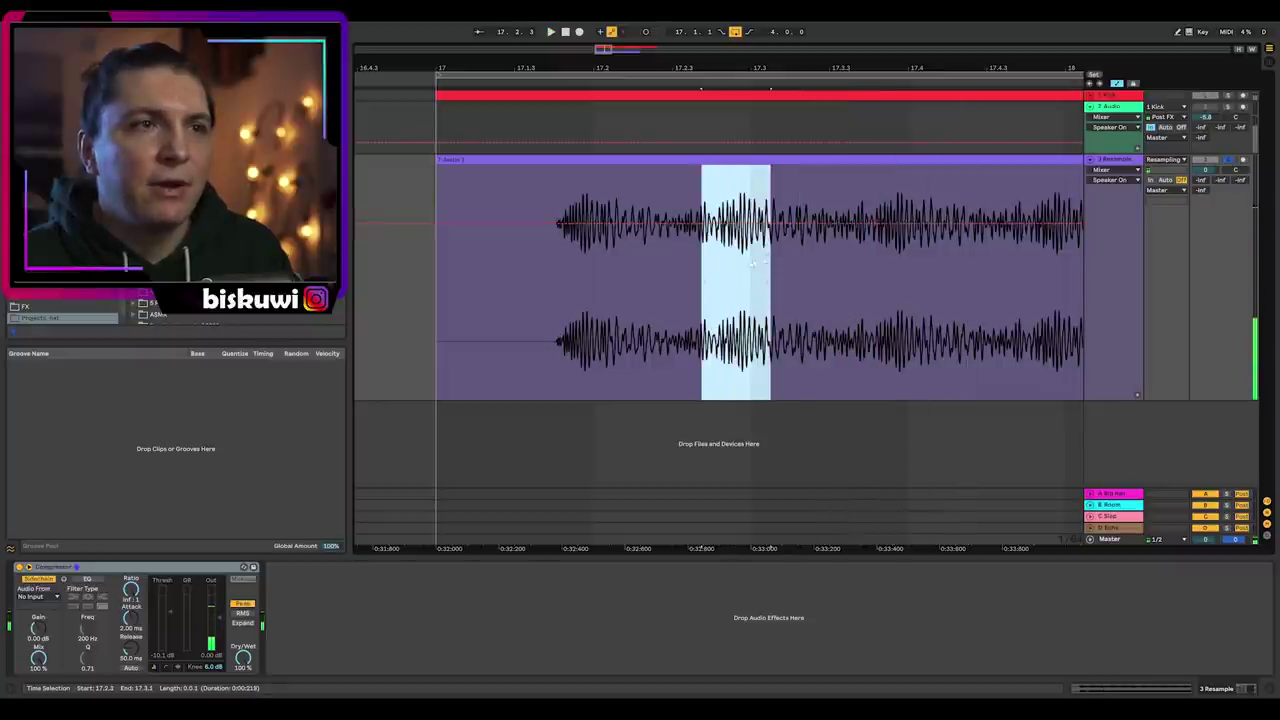
pyautogui.press('space')
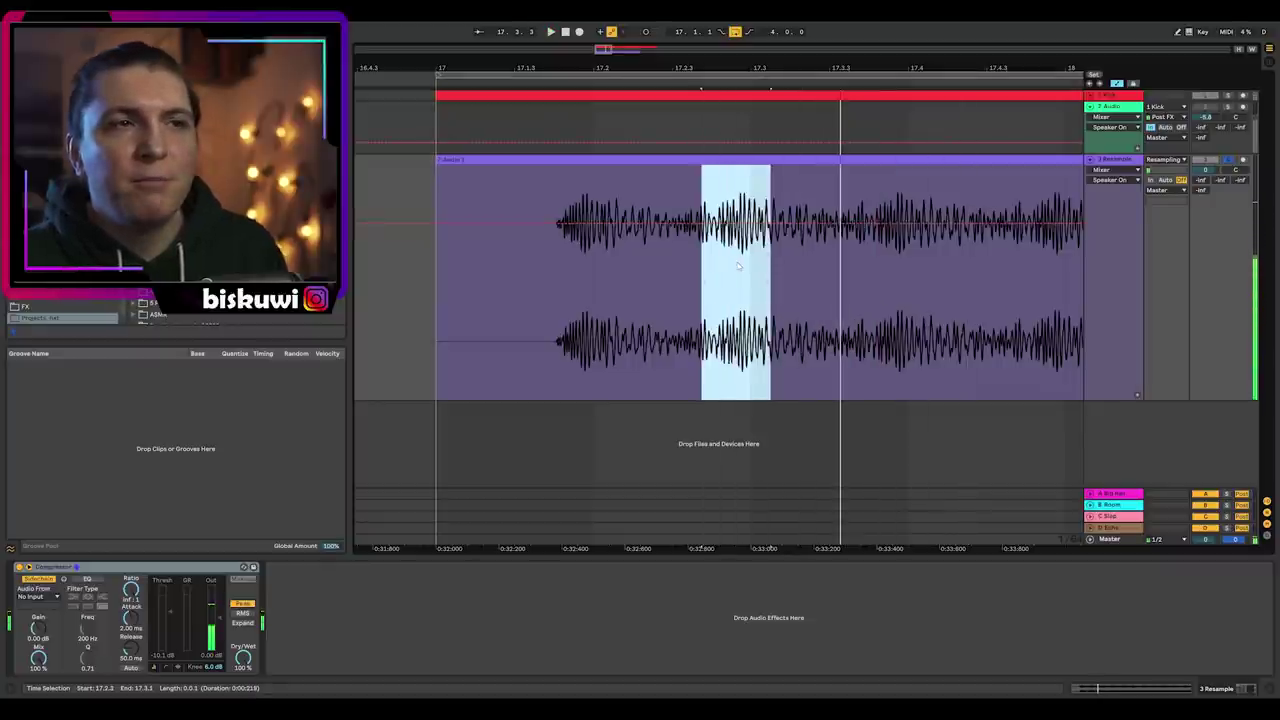
# Isolate the first pulse of the resampled rumble, from 17.1.4 to just before 17.2.2, and move it a sixteenth note earlier
pyautogui.click(555, 271)
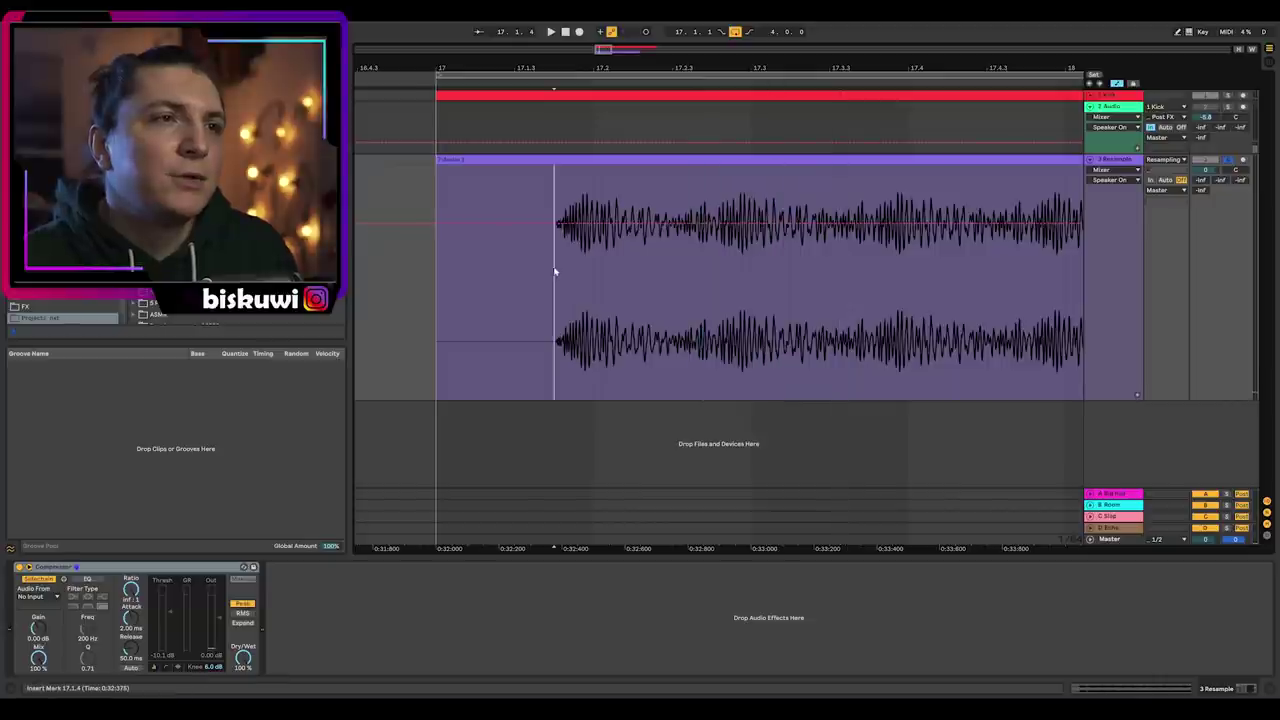
pyautogui.press('+')
pyautogui.moveTo(555, 299)
pyautogui.mouseDown()
pyautogui.moveTo(626, 214)
pyautogui.moveTo(637, 177)
pyautogui.mouseUp()
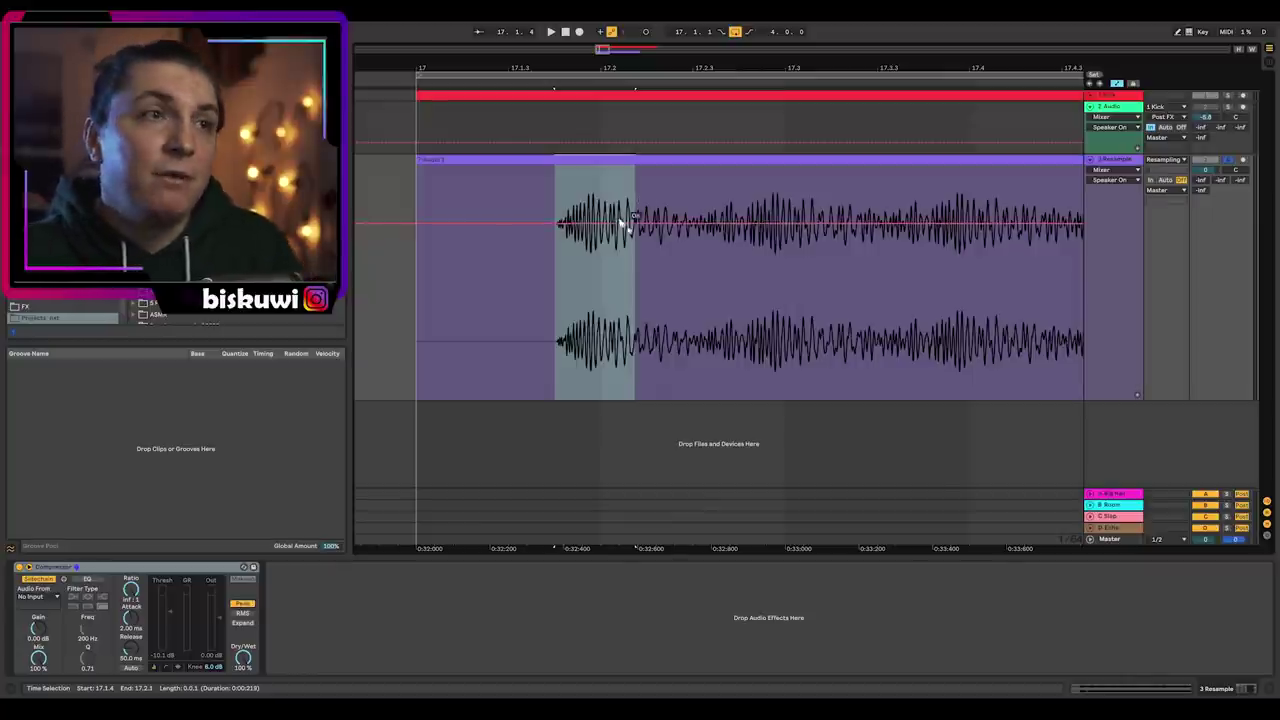
pyautogui.moveTo(635, 181); pyautogui.dragTo(531, 168)
# Split the second pulse of the resampled rumble into its own clip from about 17.2.3 to 17.3
pyautogui.moveTo(696, 192); pyautogui.dragTo(786, 166)
pyautogui.hotkey('ctrl', 'e')
pyautogui.moveTo(745, 220); pyautogui.dragTo(698, 174)
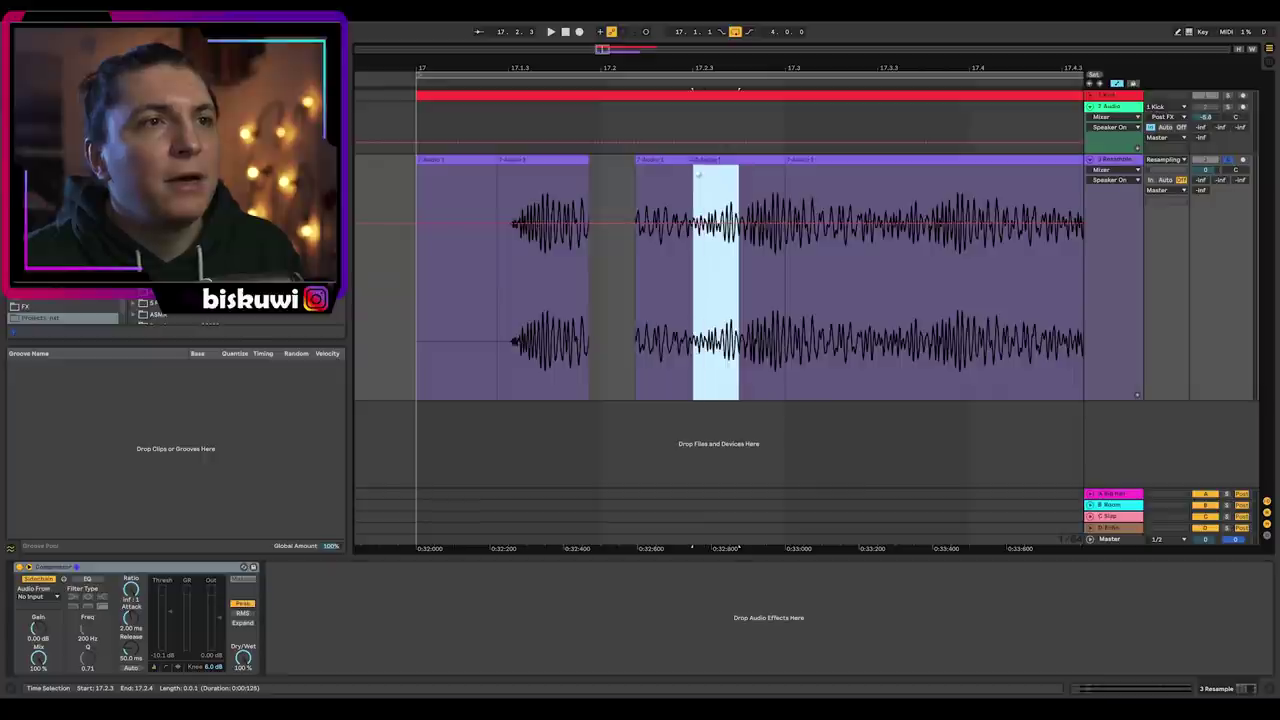
pyautogui.press('Right')
# Loop the first two beats of bar 17 and play the rearranged rumble together with the kick
pyautogui.moveTo(632, 198); pyautogui.dragTo(418, 98)
pyautogui.hotkey('ctrl', 'l')
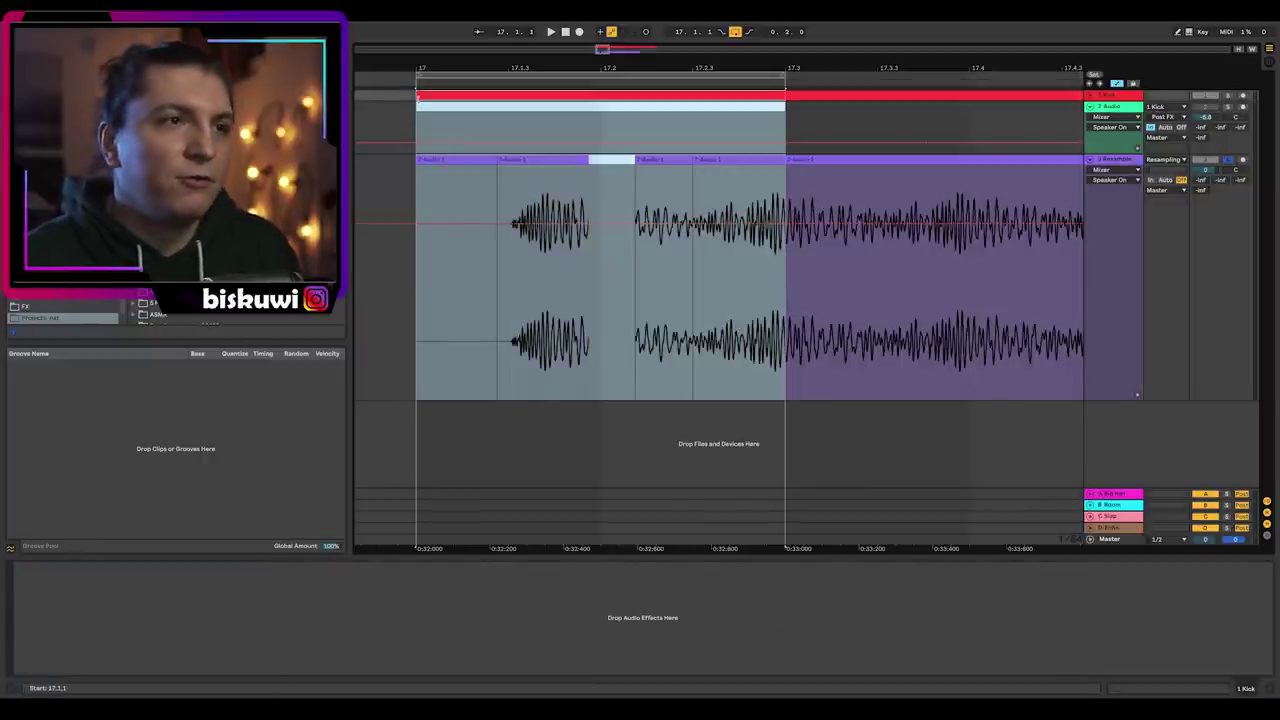
pyautogui.press('space')
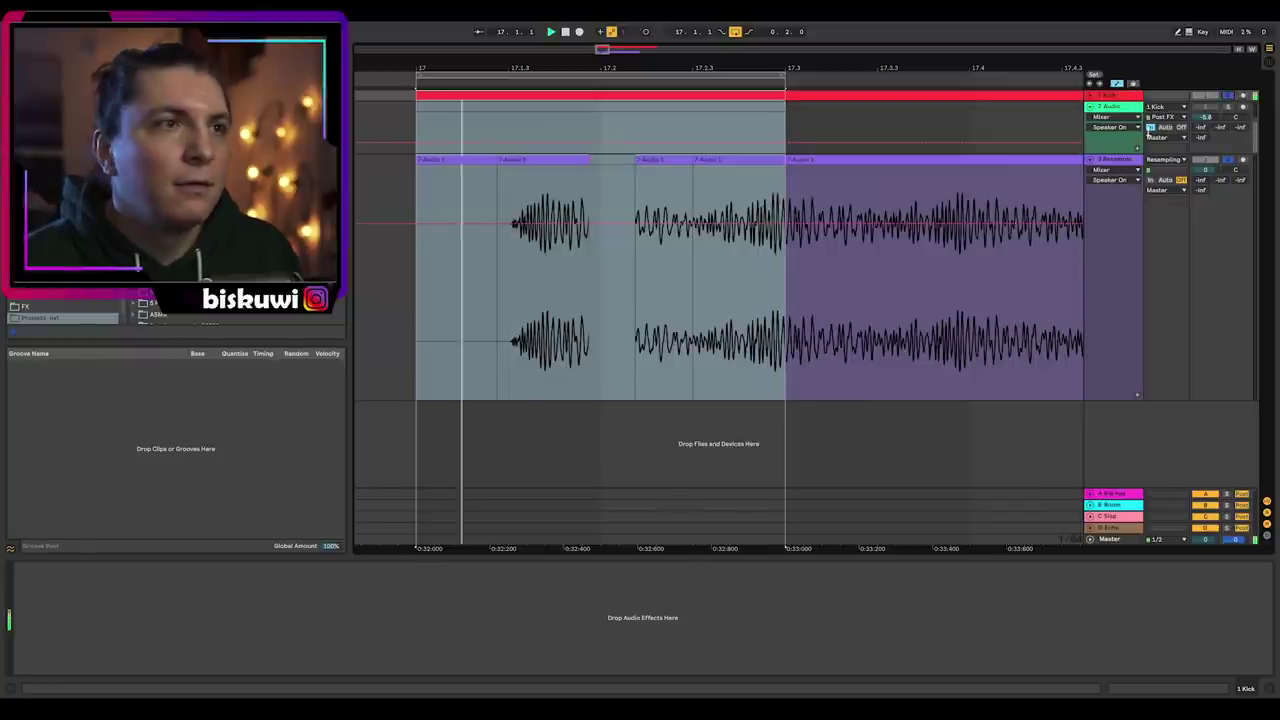
# Place the first pulse between 17.1.3 and 17.2 and slide the second pulse earlier so it ends at 17.3
pyautogui.click(588, 172)
pyautogui.moveTo(573, 172); pyautogui.dragTo(591, 170)
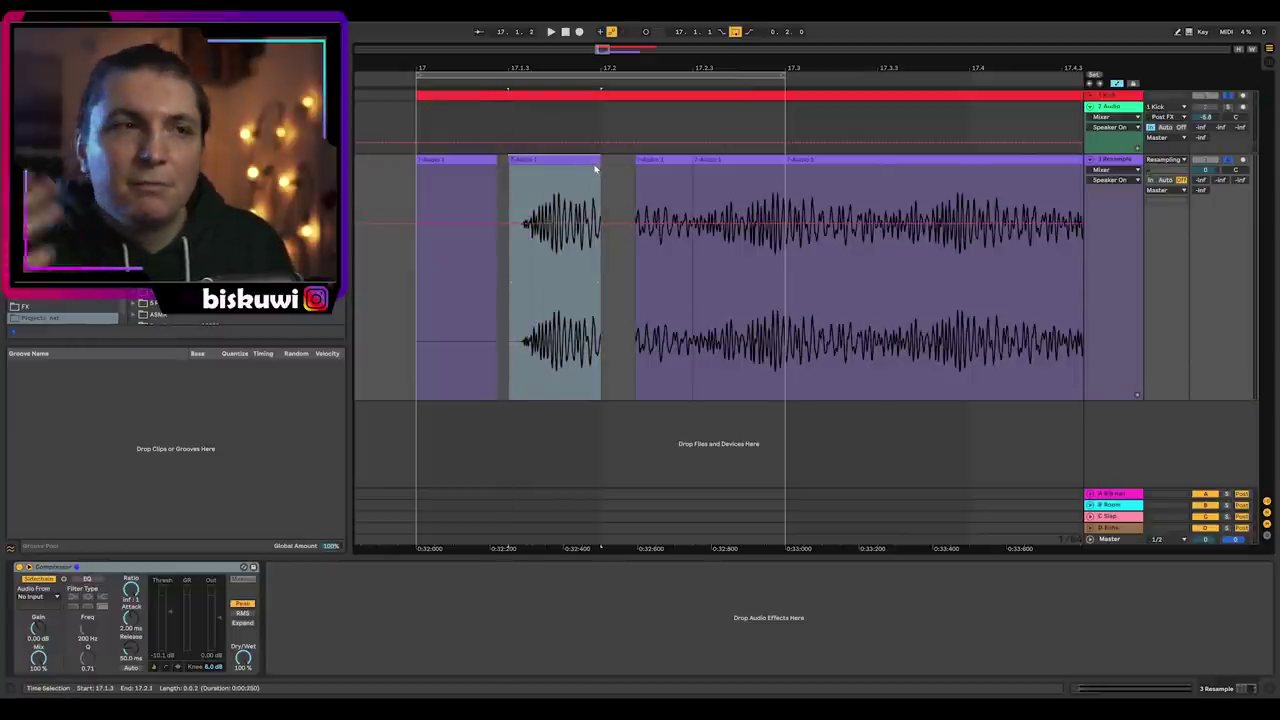
pyautogui.moveTo(797, 165); pyautogui.dragTo(774, 180)
pyautogui.press('a')
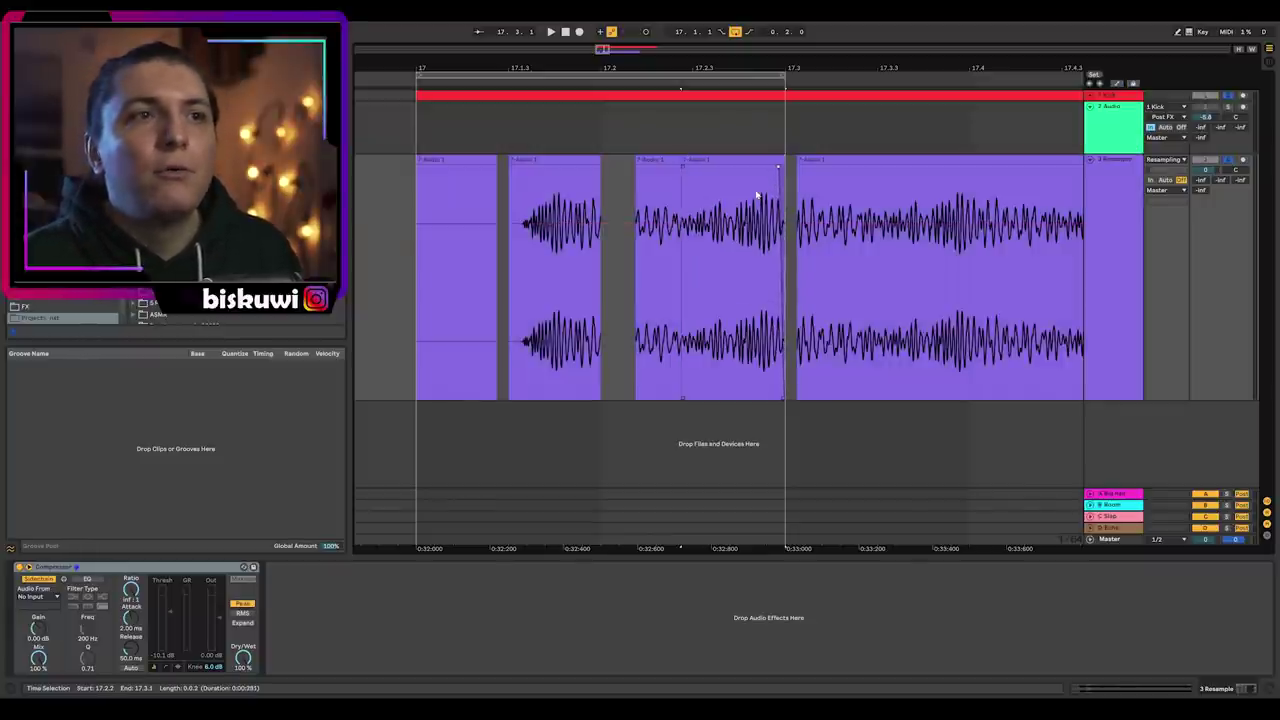
pyautogui.moveTo(697, 218); pyautogui.dragTo(727, 212)
# Delete the quiet piece before the second pulse, place a quiet rumble piece ahead of the first pulse with crossfades, and audition the loop
pyautogui.click(664, 160)
pyautogui.press('Delete')
pyautogui.moveTo(832, 229); pyautogui.dragTo(461, 175)
pyautogui.click(901, 195)
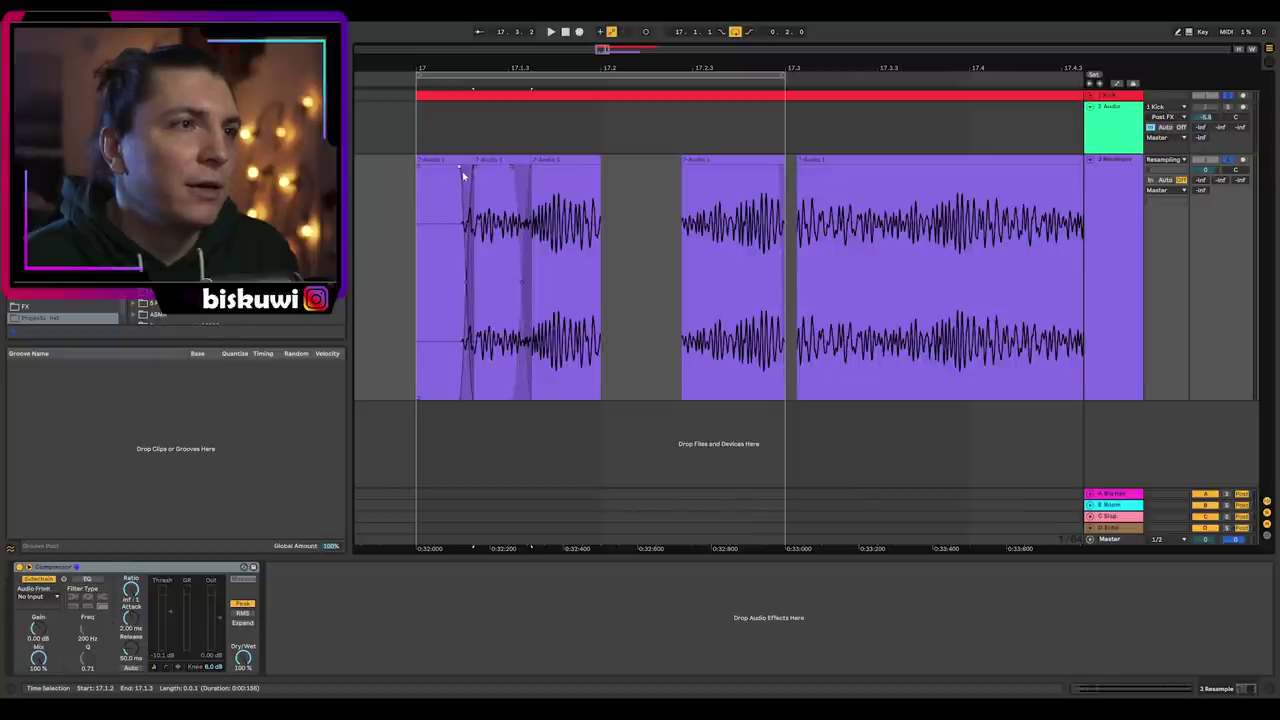
pyautogui.click(393, 200)
pyautogui.press('space')
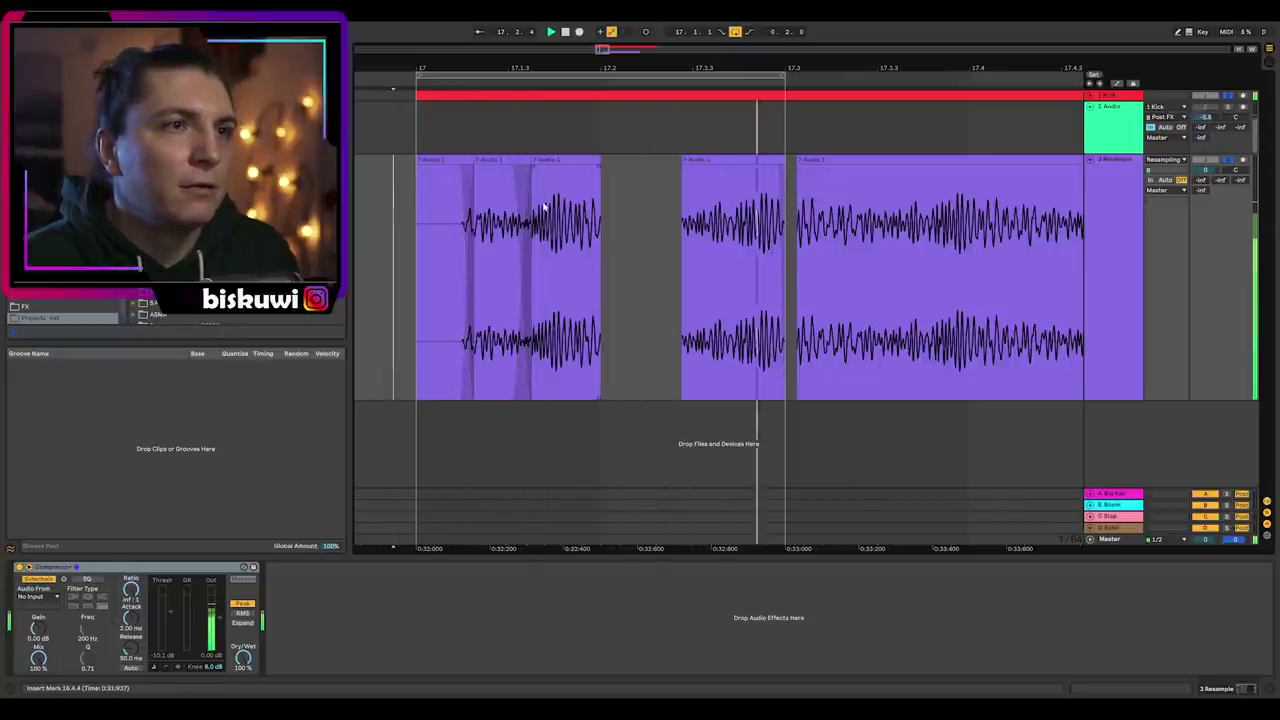
pyautogui.press('space')
# Copy the second pulse directly in front of itself, starting after 17.2.2, crossfade the two clips and start playback
pyautogui.moveTo(749, 229); pyautogui.dragTo(714, 177)
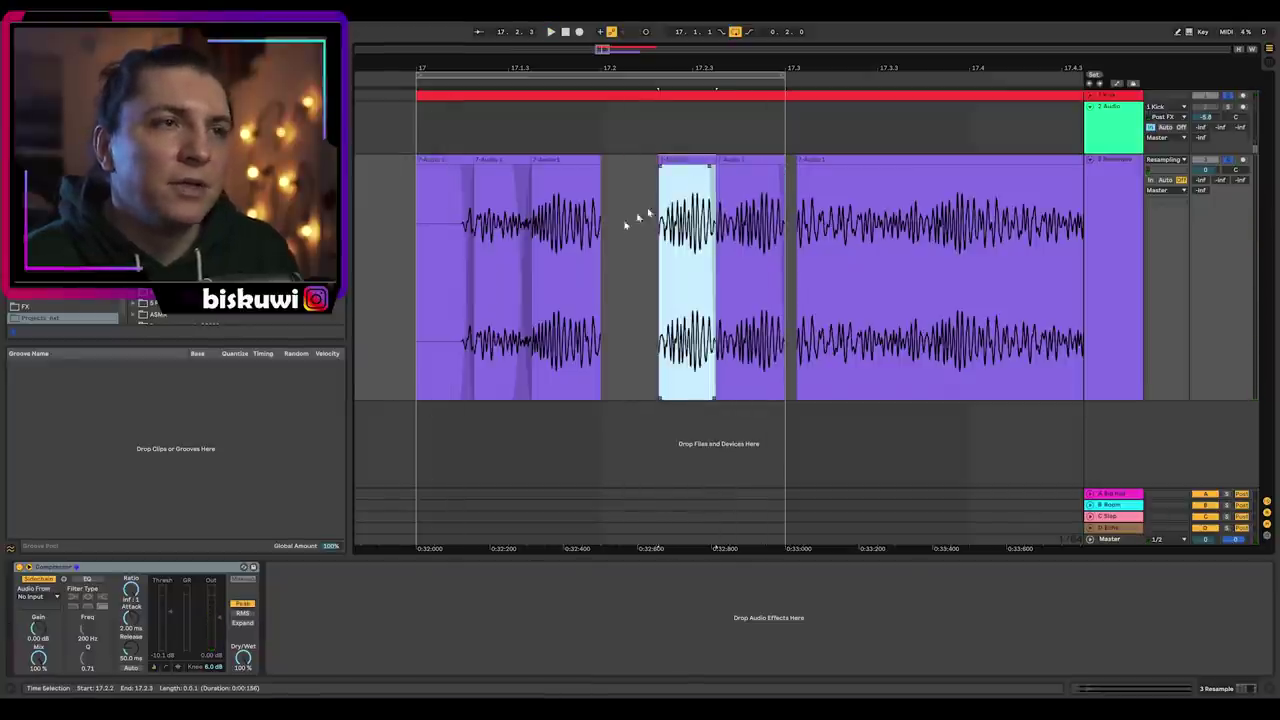
pyautogui.click(719, 167)
pyautogui.press('space')
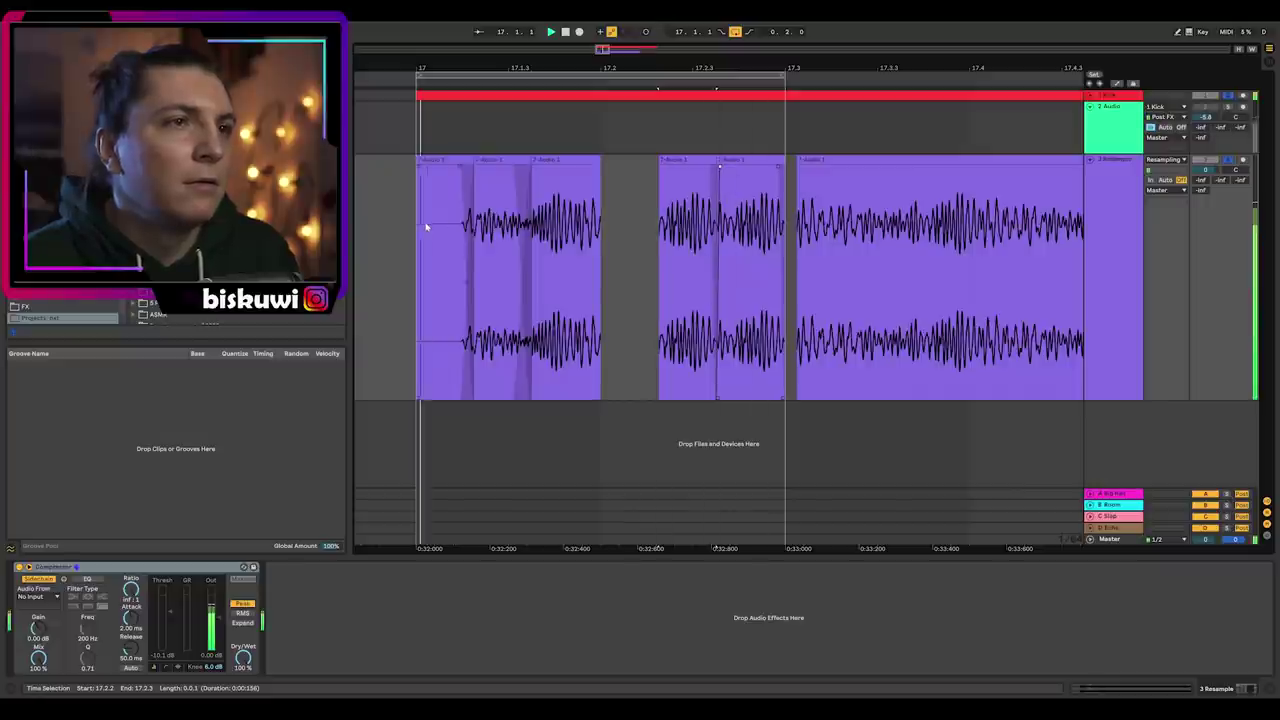
# Add a fade-in to the copied pulse, refine the fades of the adjoining pulse and listen to the loop
pyautogui.click(689, 170)
pyautogui.click(690, 161)
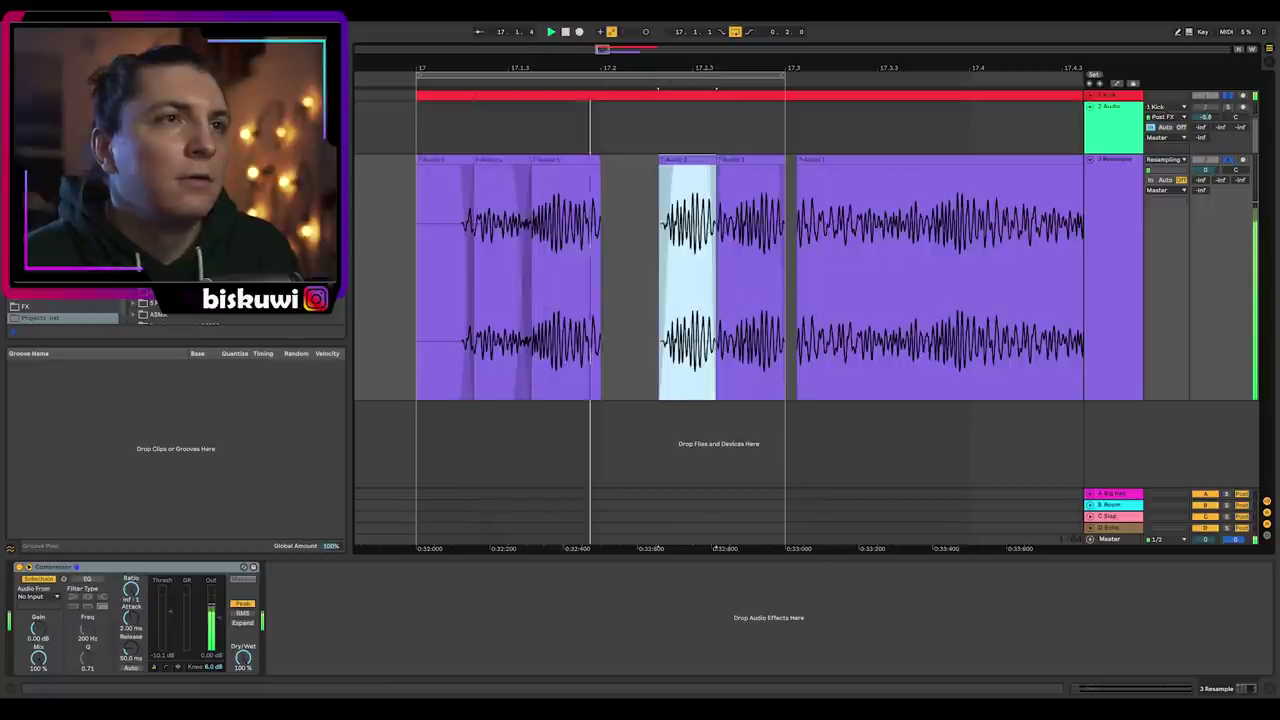
pyautogui.scroll(2, 672, 160)
pyautogui.moveTo(672, 161); pyautogui.dragTo(690, 165)
pyautogui.click(744, 168)
pyautogui.press('space')
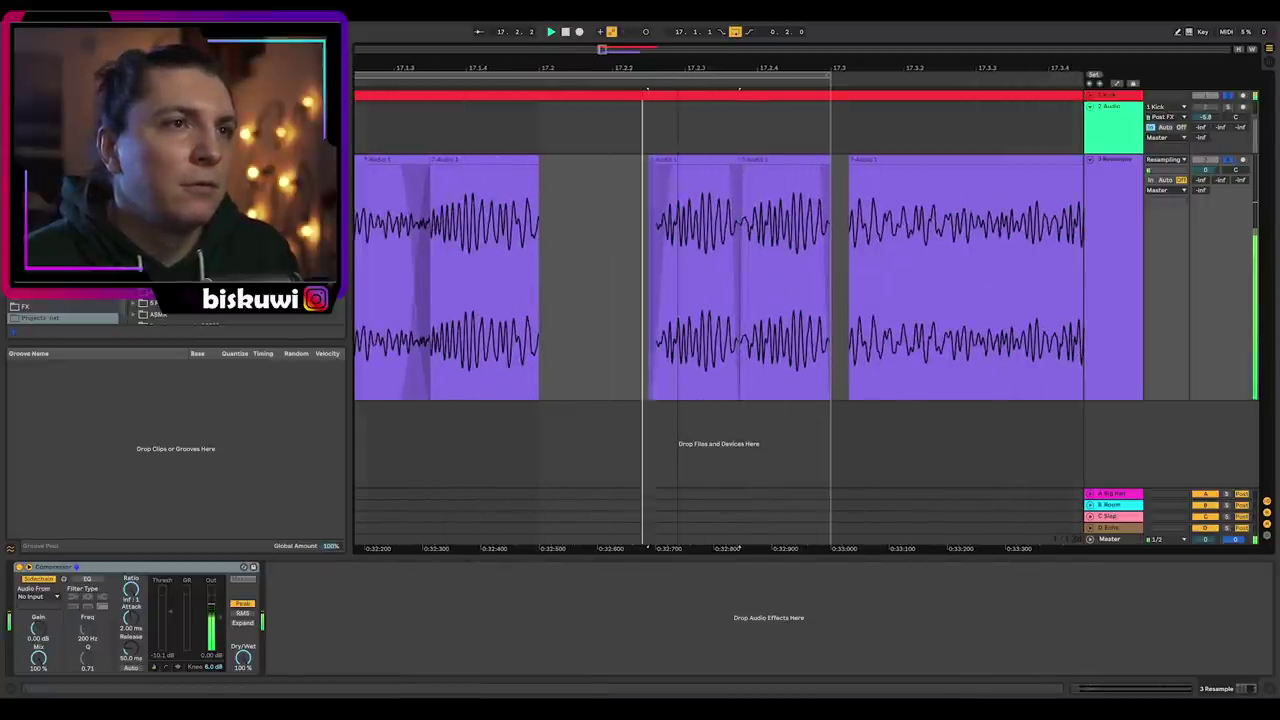
pyautogui.scroll(-2, 688, 67)
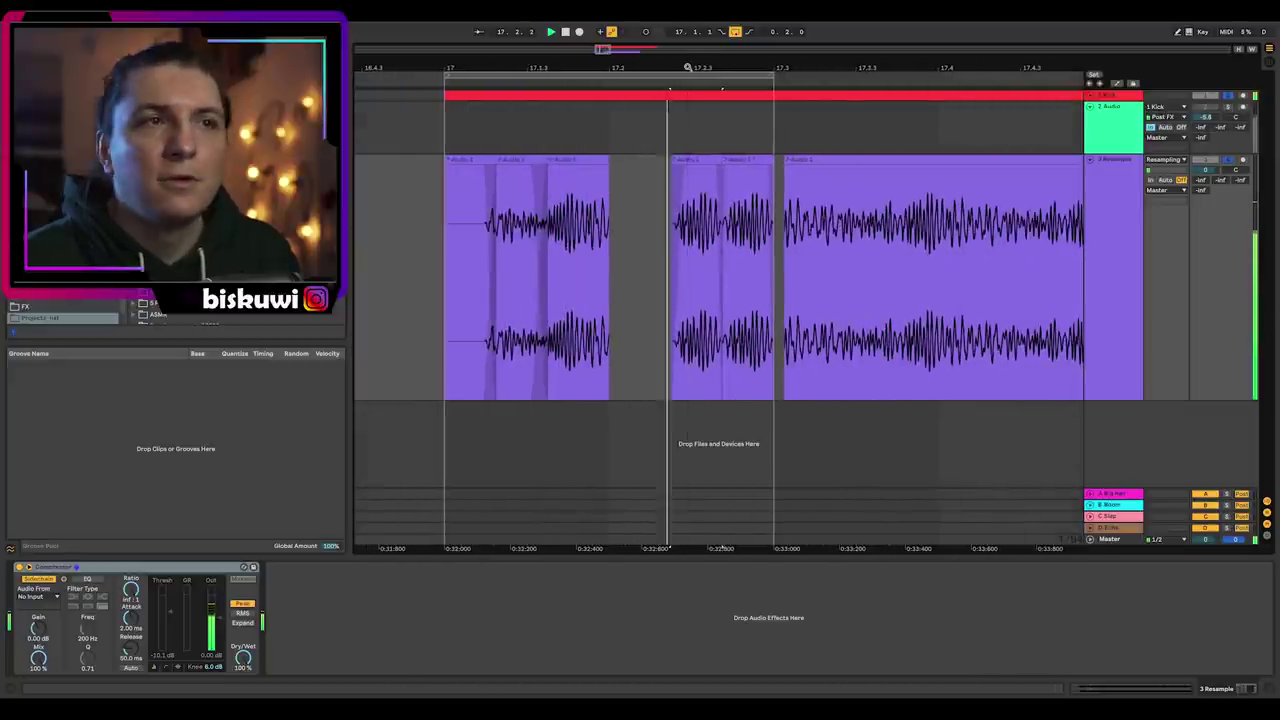
pyautogui.press('space')
# Listen to the finished rumble chops with the kick over the full loop of bar 17
pyautogui.moveTo(688, 67); pyautogui.dragTo(609, 67)
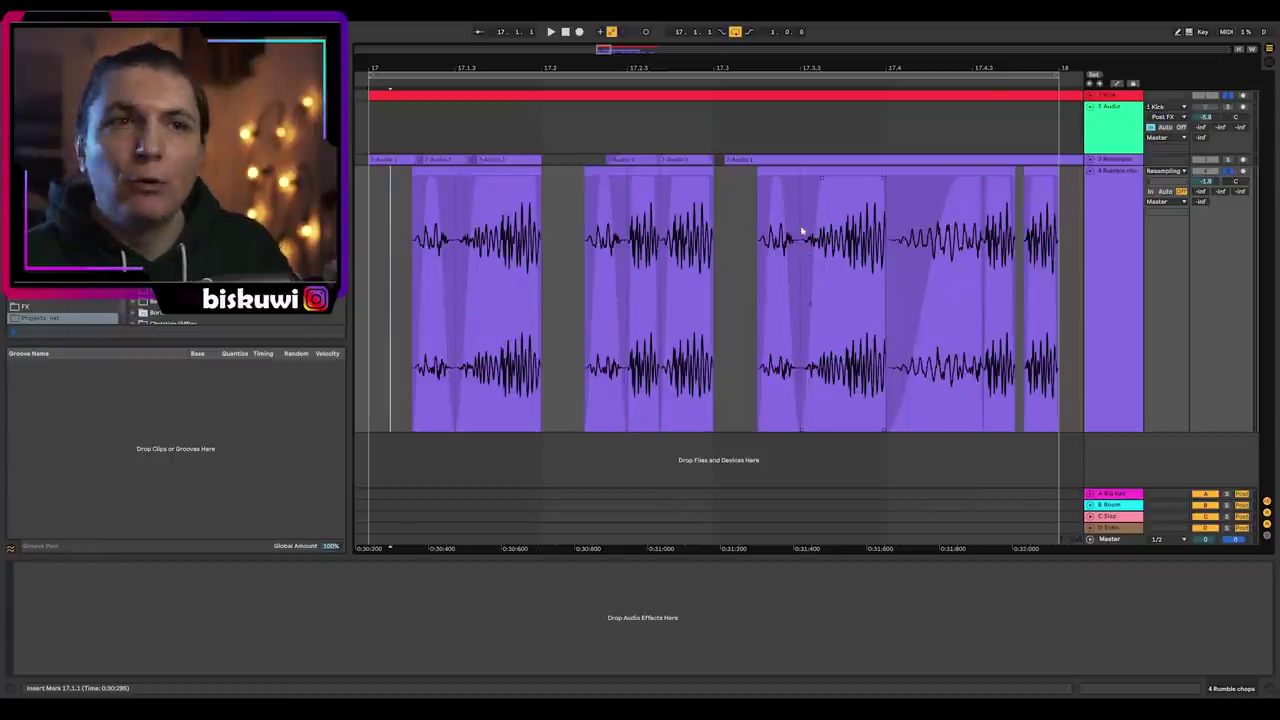
pyautogui.press('space')
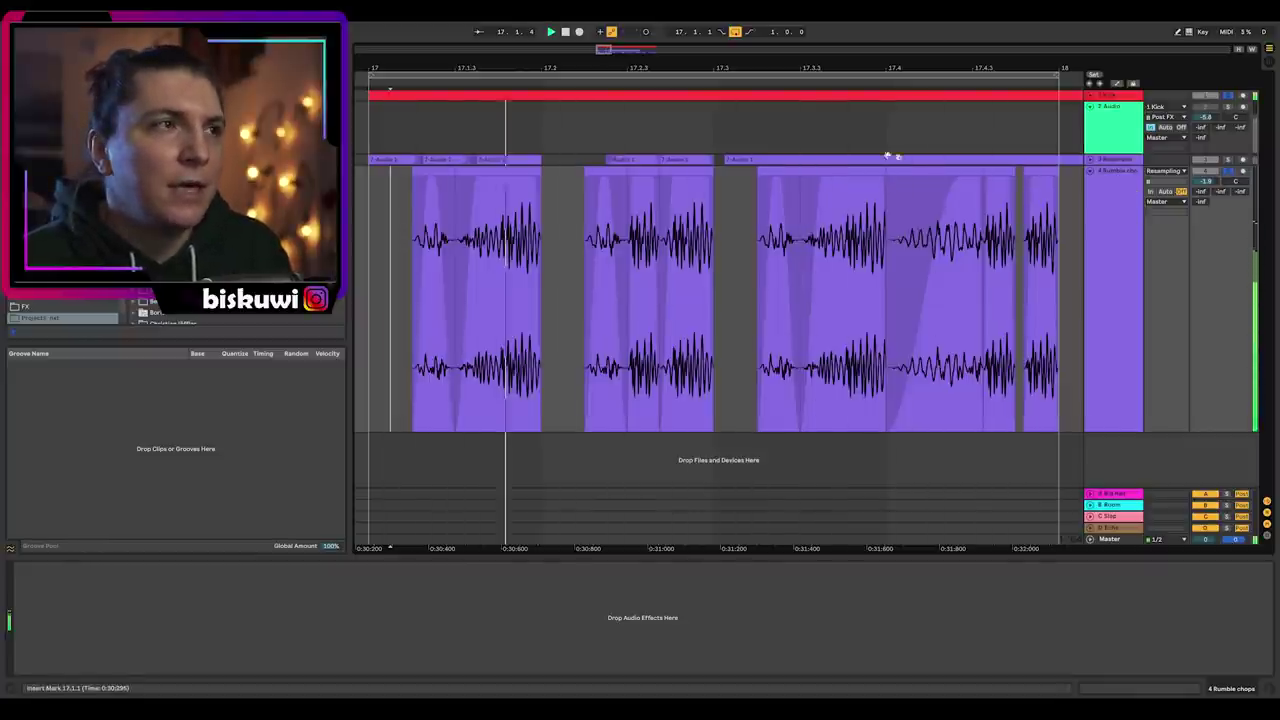
pyautogui.press('space')
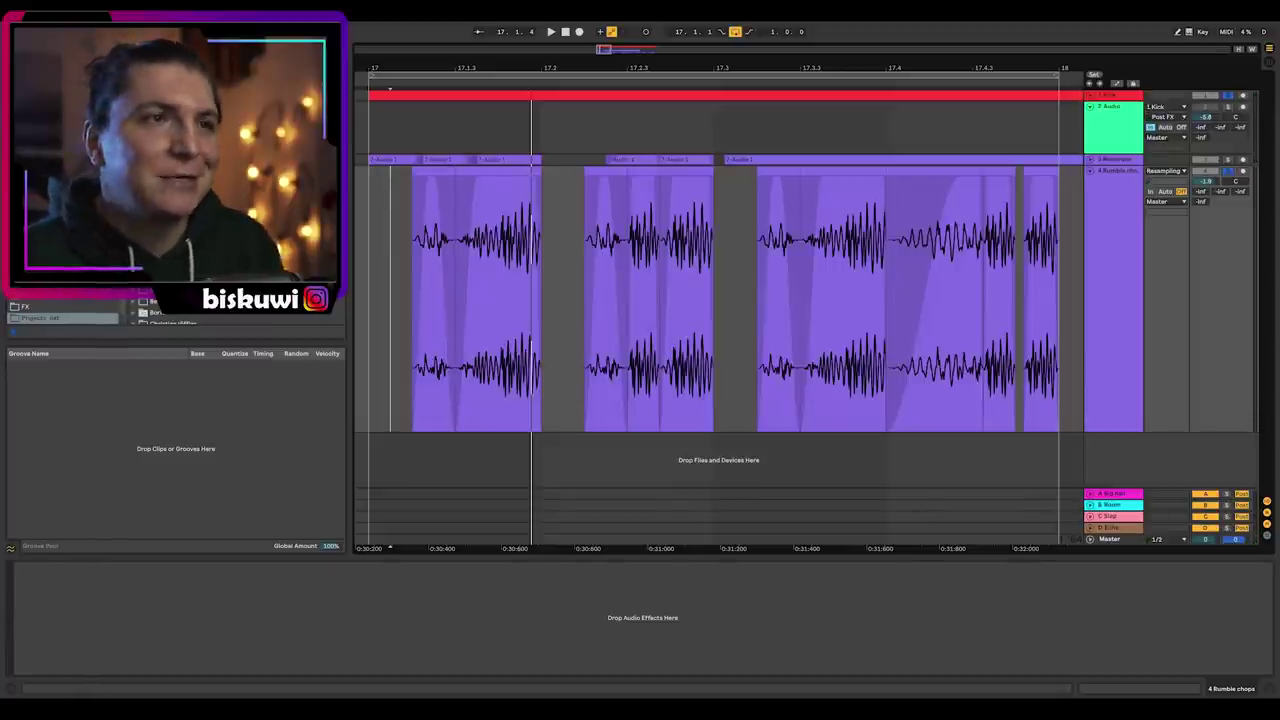
# Add an EQ Eight to the rumble chops track and set band 1 to a low cut at 30.3 Hz with Q 0.78
pyautogui.press('space')
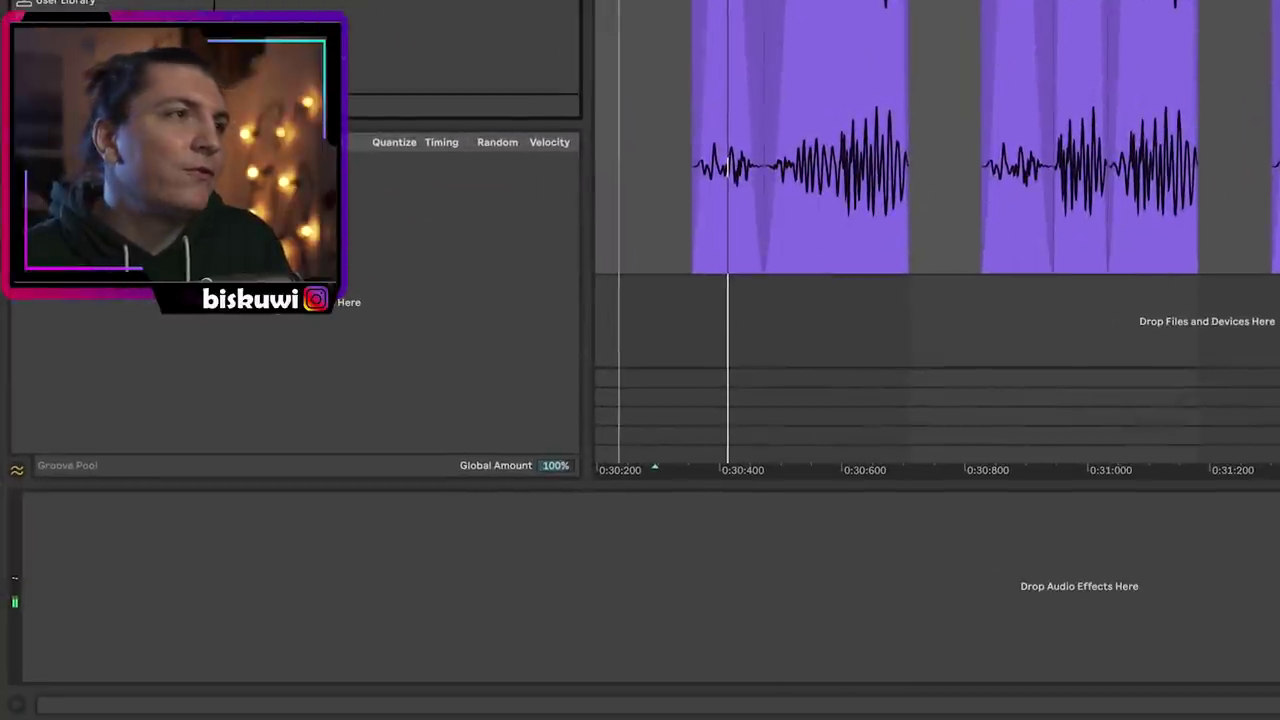
pyautogui.moveTo(300, 8); pyautogui.dragTo(366, 537)
pyautogui.click(108, 655)
pyautogui.click(101, 556)
pyautogui.moveTo(134, 591); pyautogui.dragTo(134, 590)
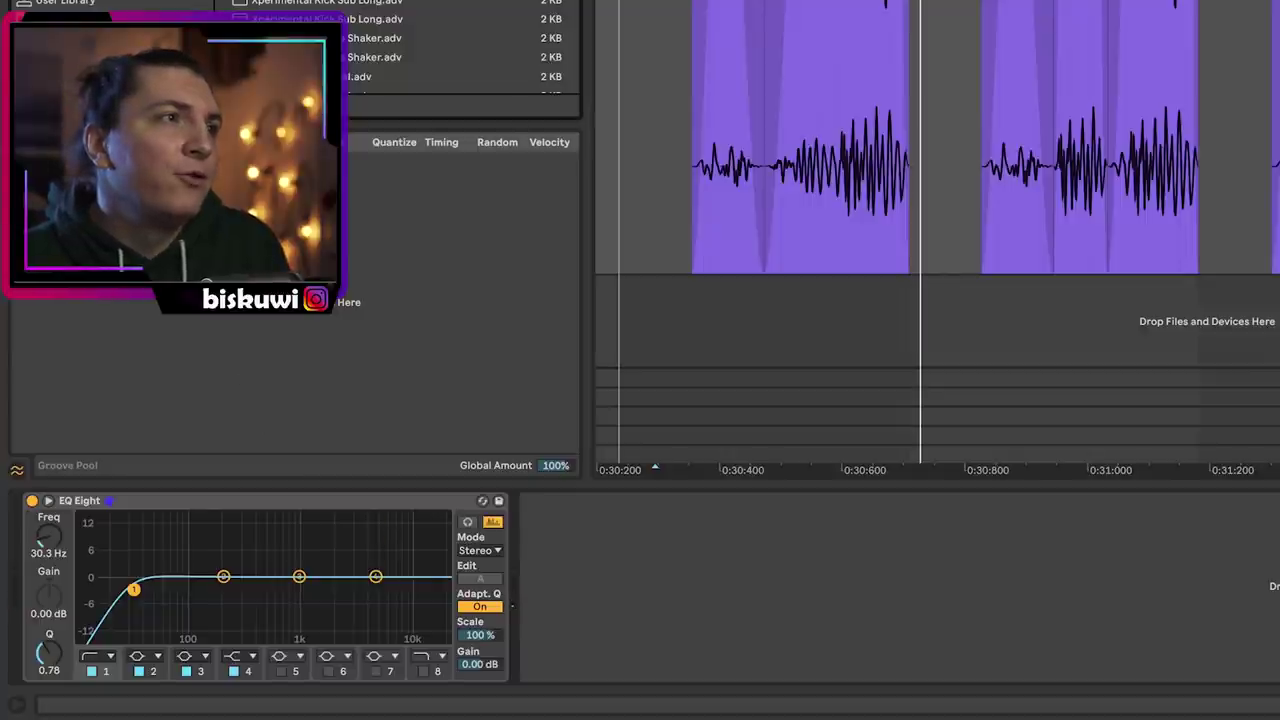
# Add a Reverb after the EQ with an 830 Hz high cut, 1.47 s decay and 30% dry/wet, and audition the soloed rumble chops
pyautogui.click(639, 520)
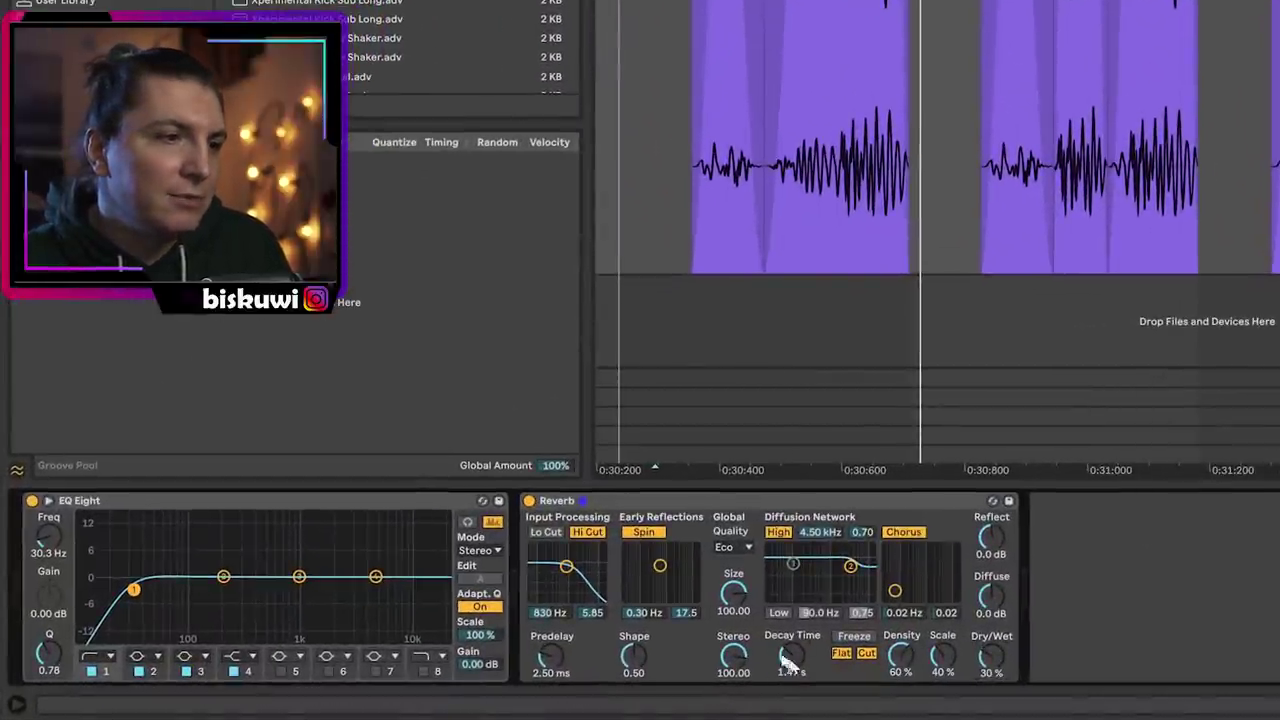
pyautogui.press('space')
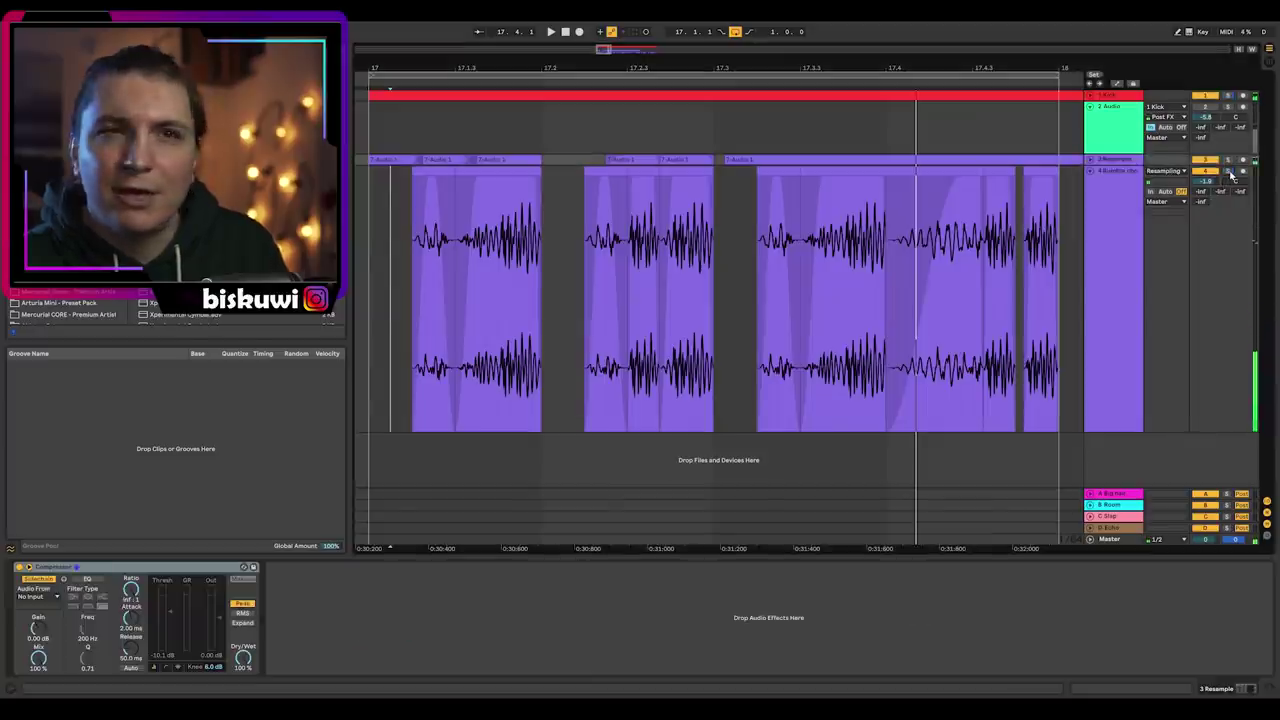
pyautogui.press('space')
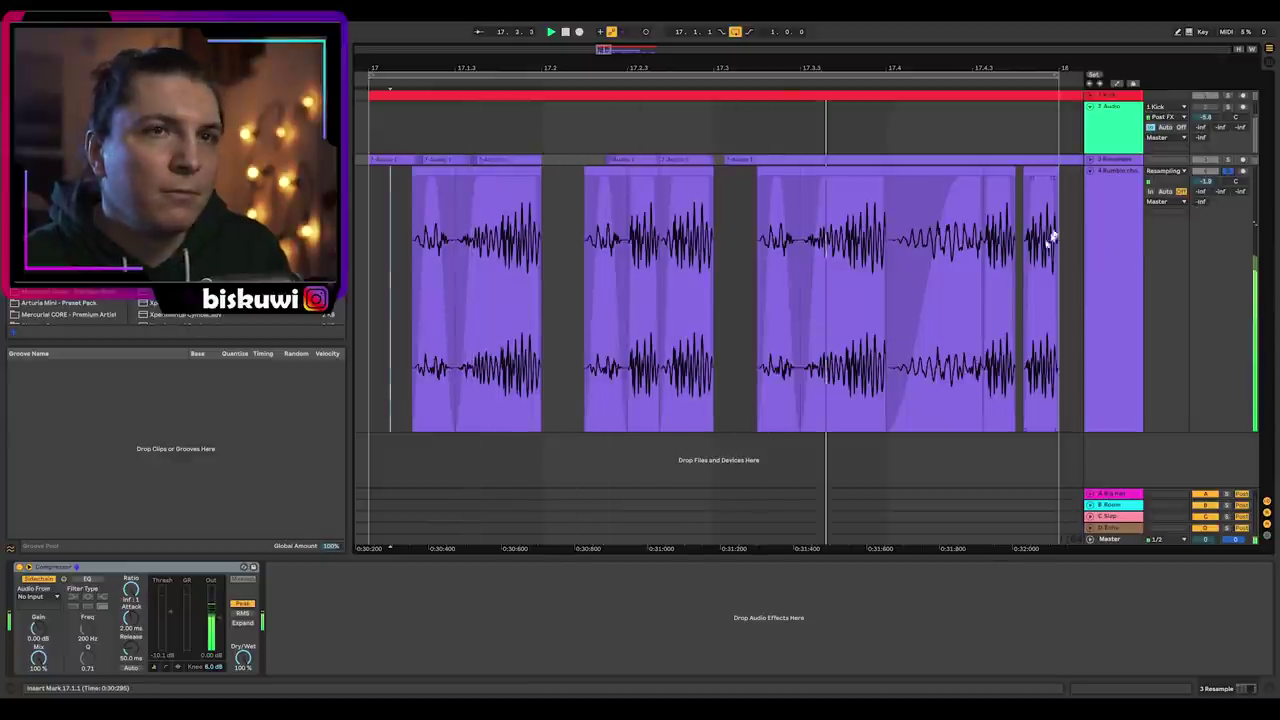
# Add a second EQ Eight after the Reverb, set its mode to M/S and switch to editing the side signal
pyautogui.click(1104, 192)
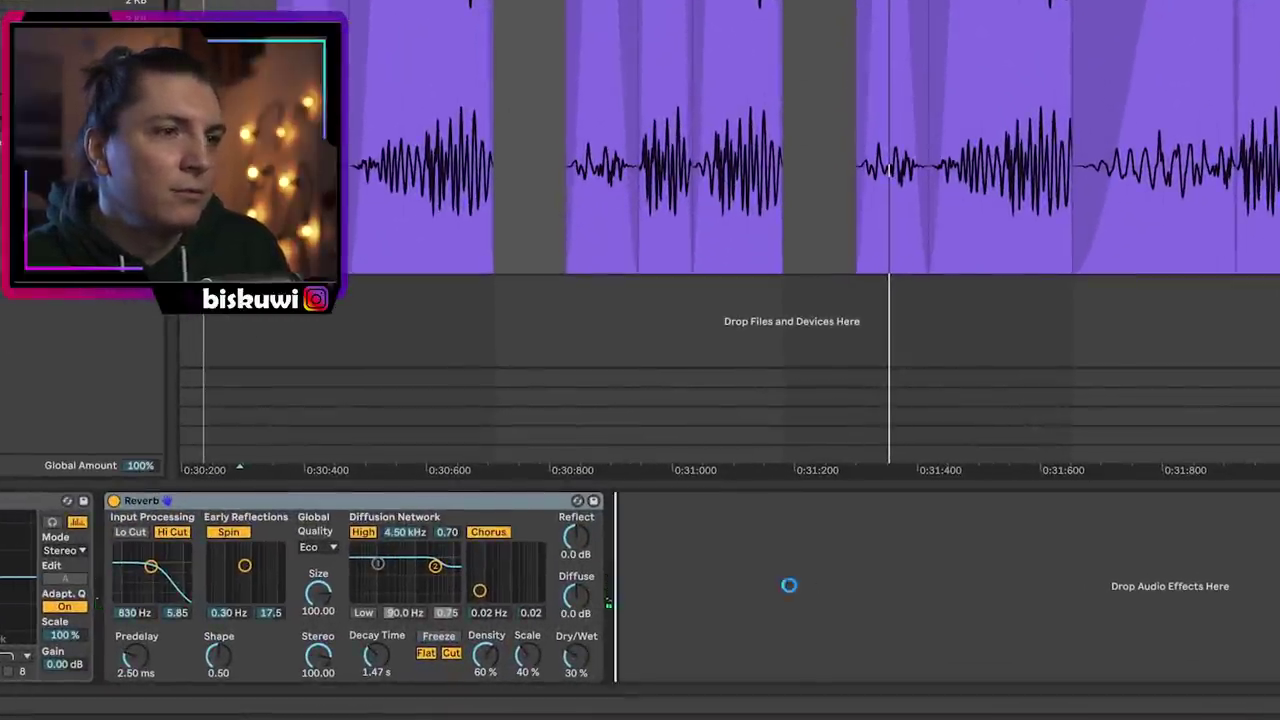
pyautogui.press('space')
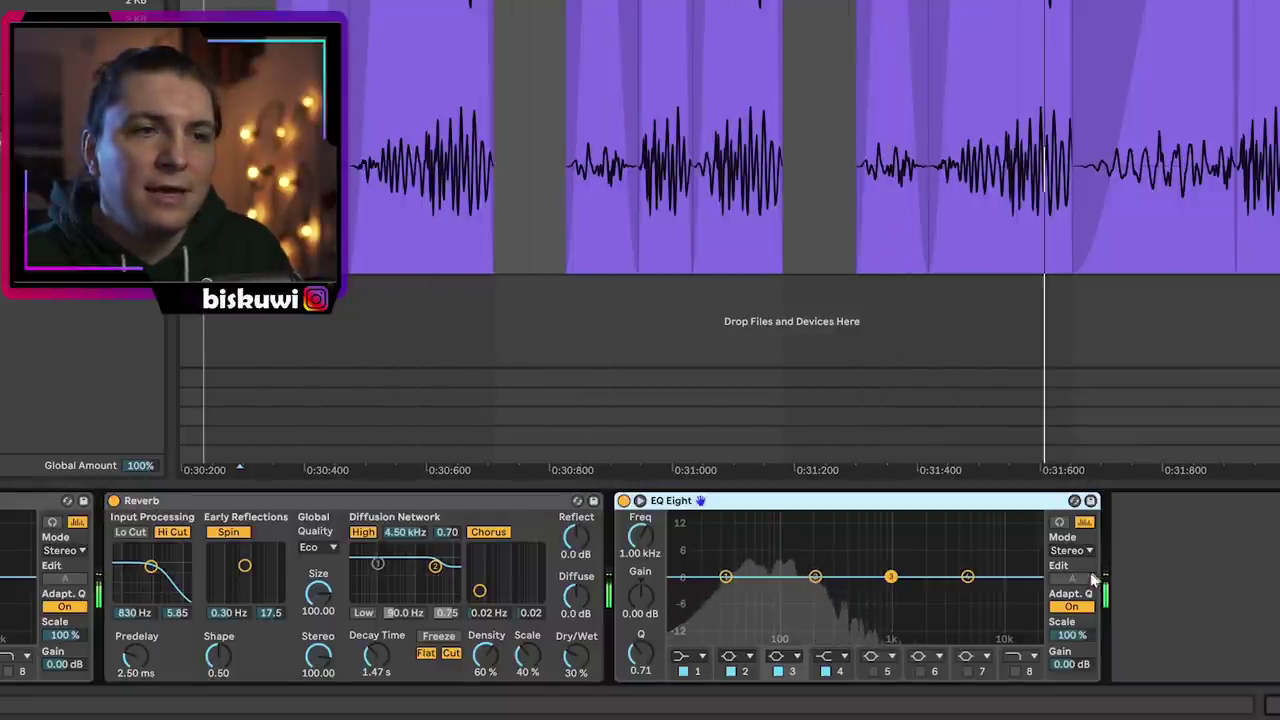
pyautogui.click(1070, 550)
pyautogui.click(1079, 591)
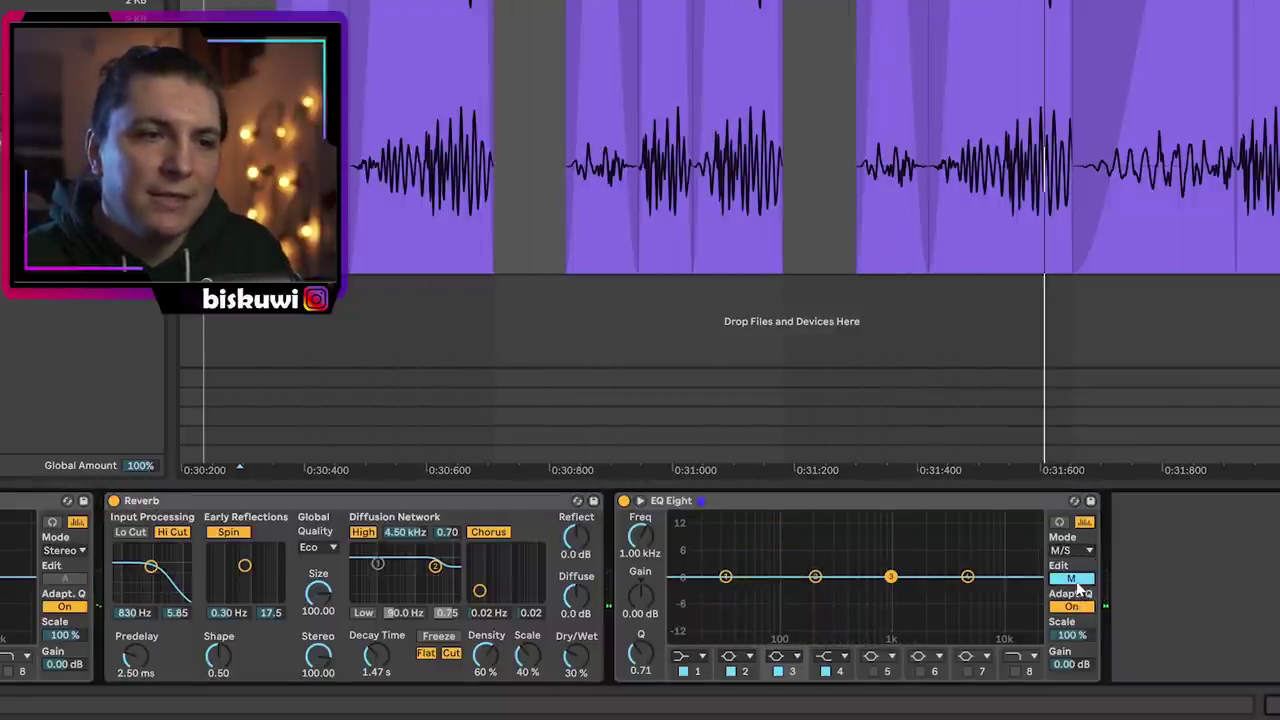
pyautogui.click(1076, 582)
# On the side signal, set band 1 to a steep low cut at 391 Hz and boost band 5 by 5.08 dB at 1.56 kHz
pyautogui.click(703, 660)
pyautogui.click(689, 652)
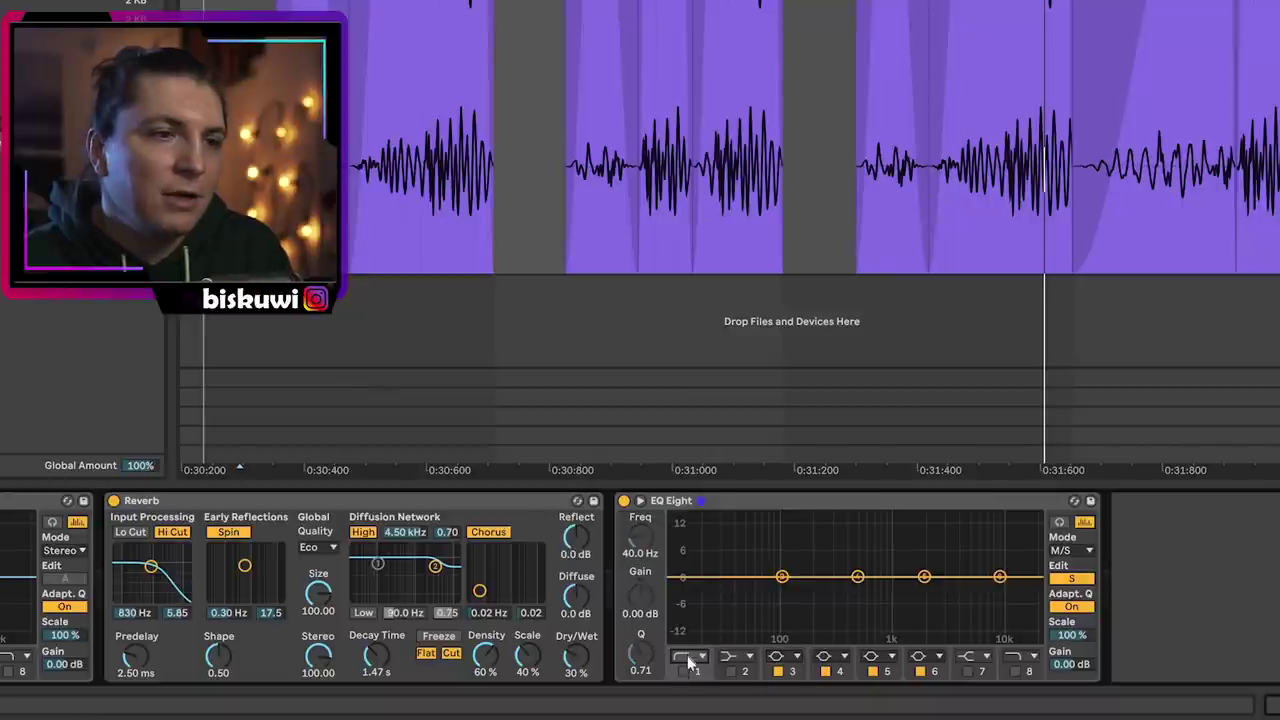
pyautogui.click(696, 658)
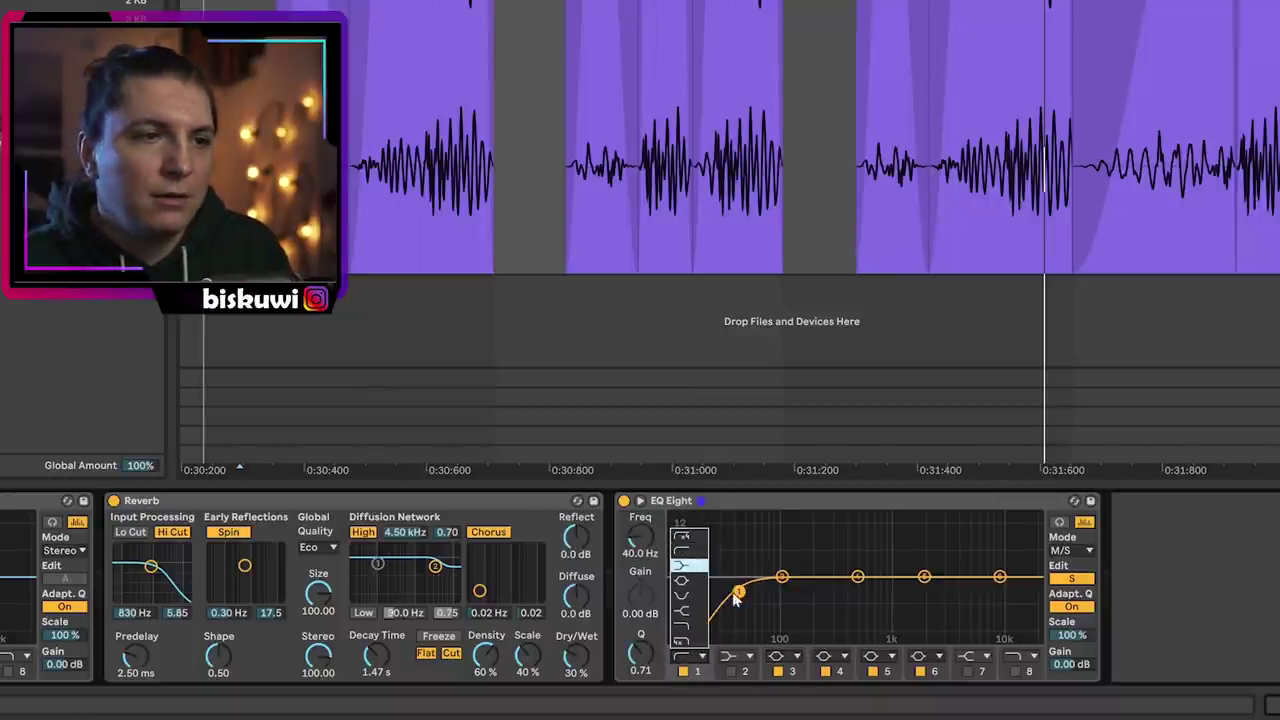
pyautogui.click(736, 597)
pyautogui.moveTo(772, 593); pyautogui.dragTo(860, 591)
pyautogui.click(690, 656)
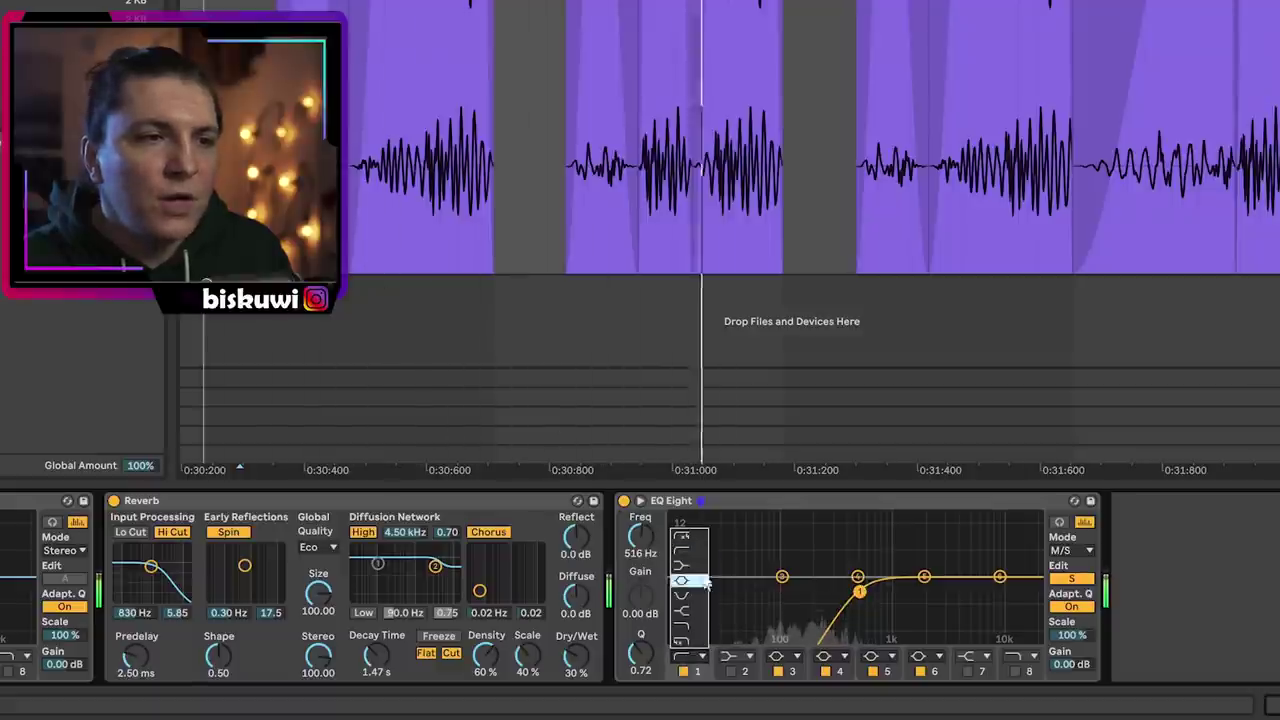
pyautogui.click(690, 535)
pyautogui.moveTo(859, 591)
pyautogui.mouseDown()
pyautogui.moveTo(830, 595)
pyautogui.moveTo(846, 594)
pyautogui.mouseUp()
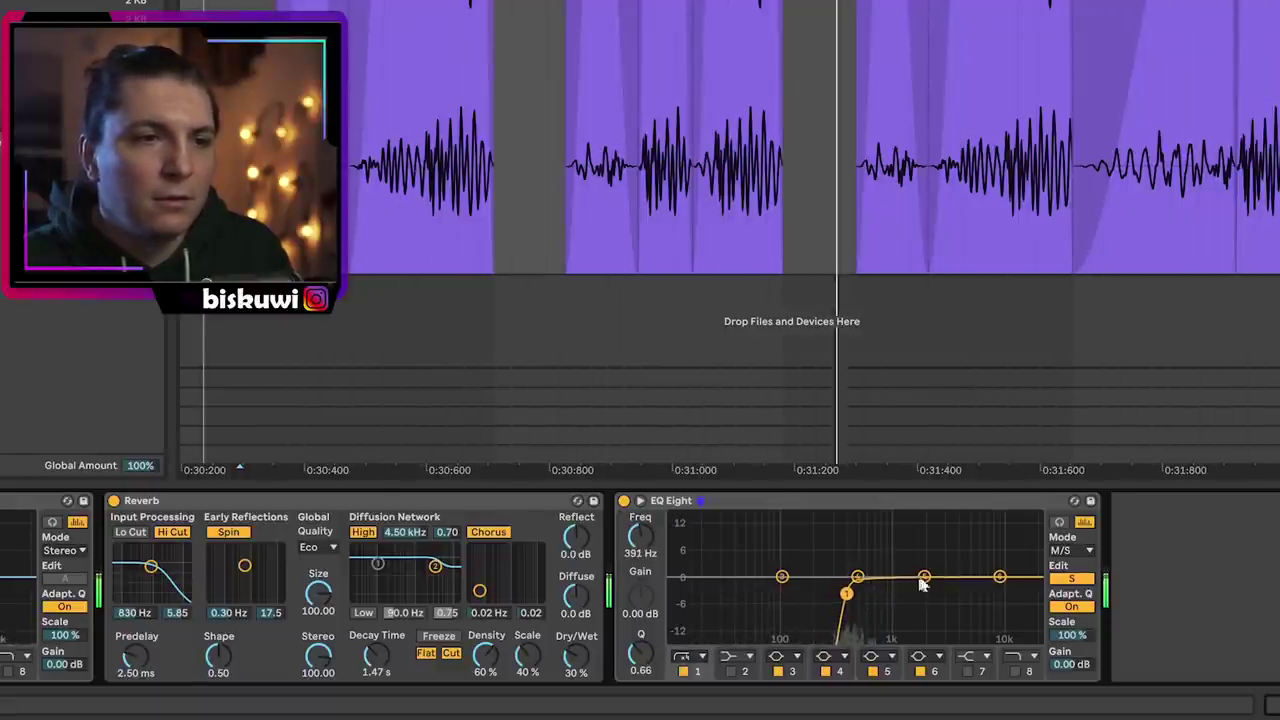
pyautogui.moveTo(924, 577); pyautogui.dragTo(910, 553)
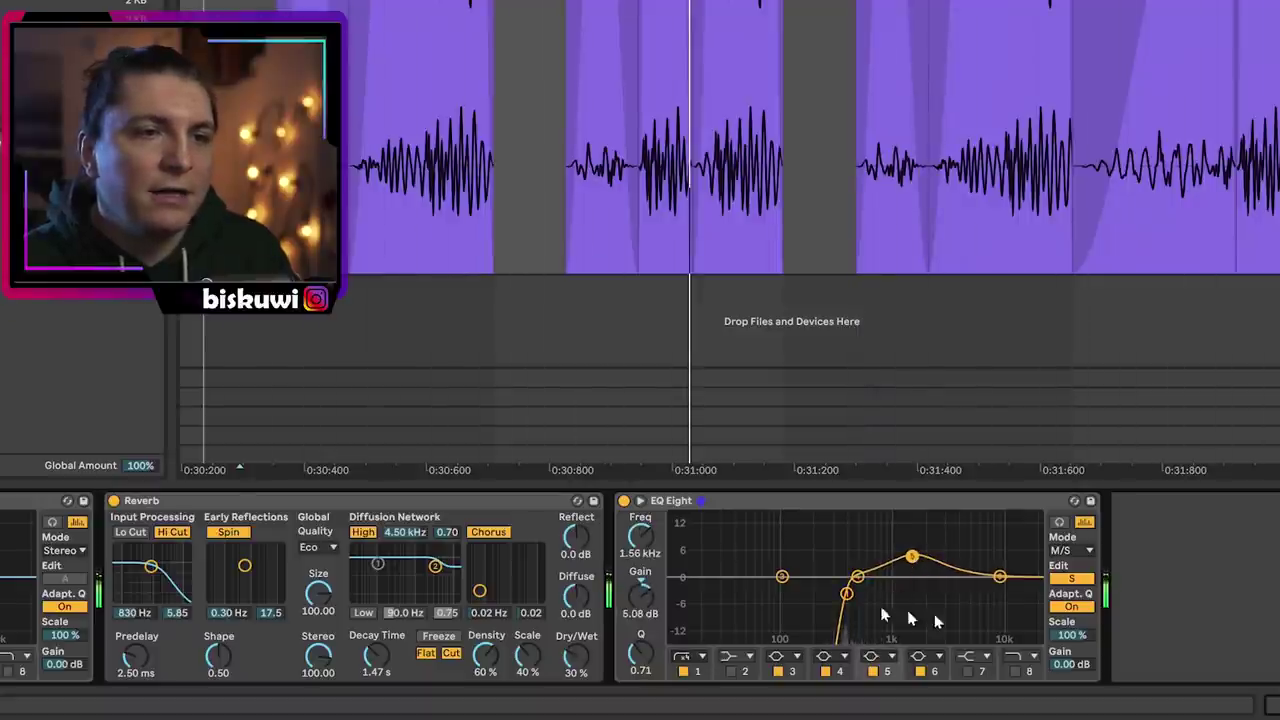
# On the mid signal, raise the band 1 low shelf by about 3.35 dB near 174 Hz and make band 2 a steep sub-bass low cut
pyautogui.click(1080, 578)
pyautogui.moveTo(726, 578); pyautogui.dragTo(770, 573)
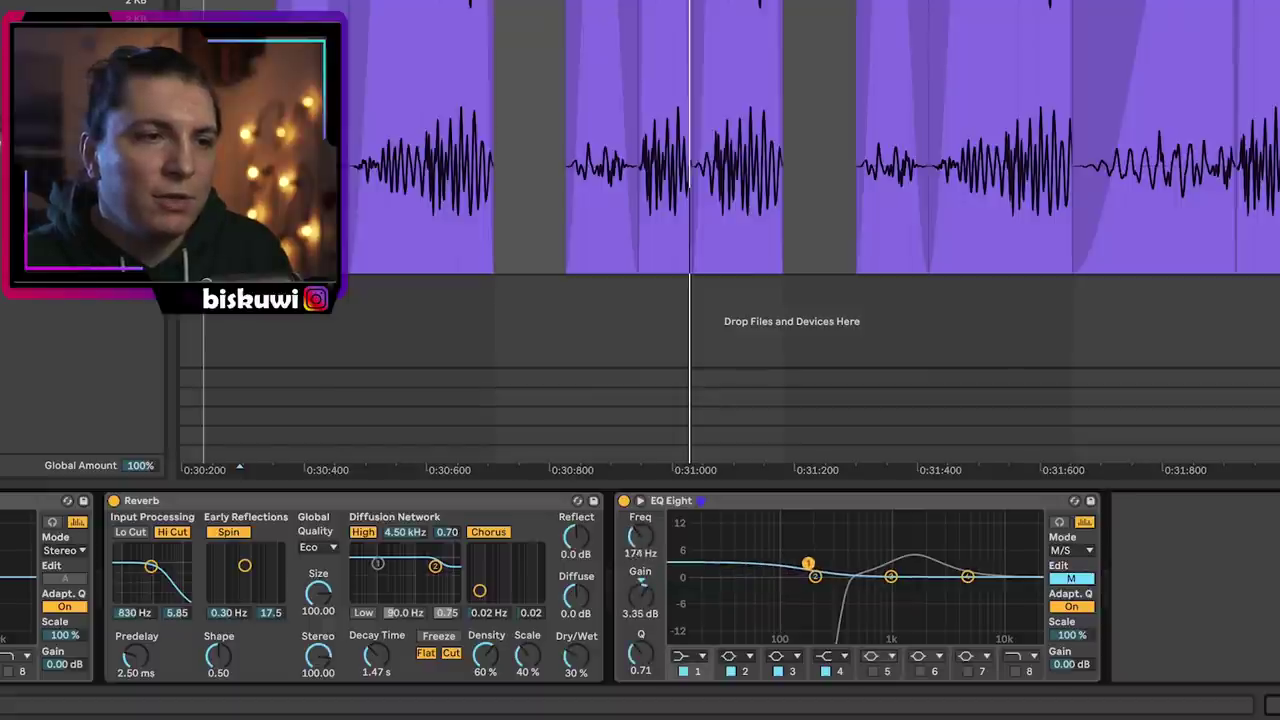
pyautogui.click(735, 656)
pyautogui.click(736, 552)
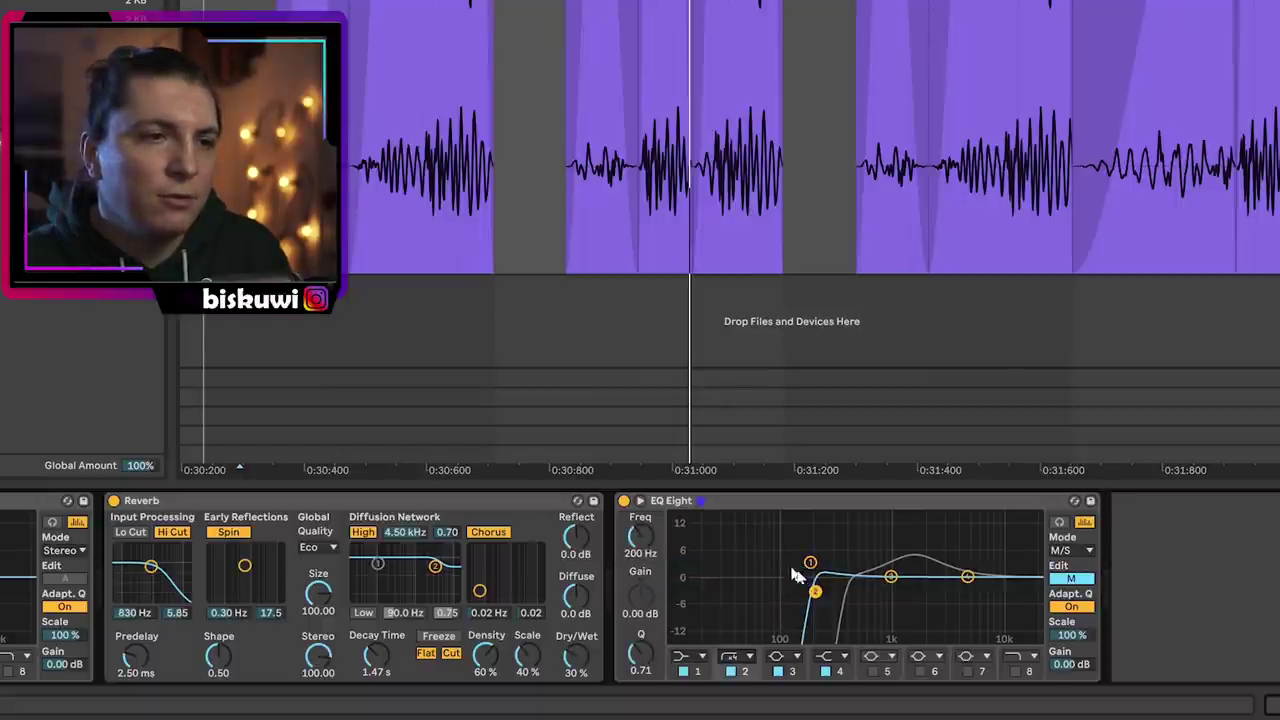
pyautogui.press('space')
pyautogui.moveTo(713, 596); pyautogui.dragTo(714, 591)
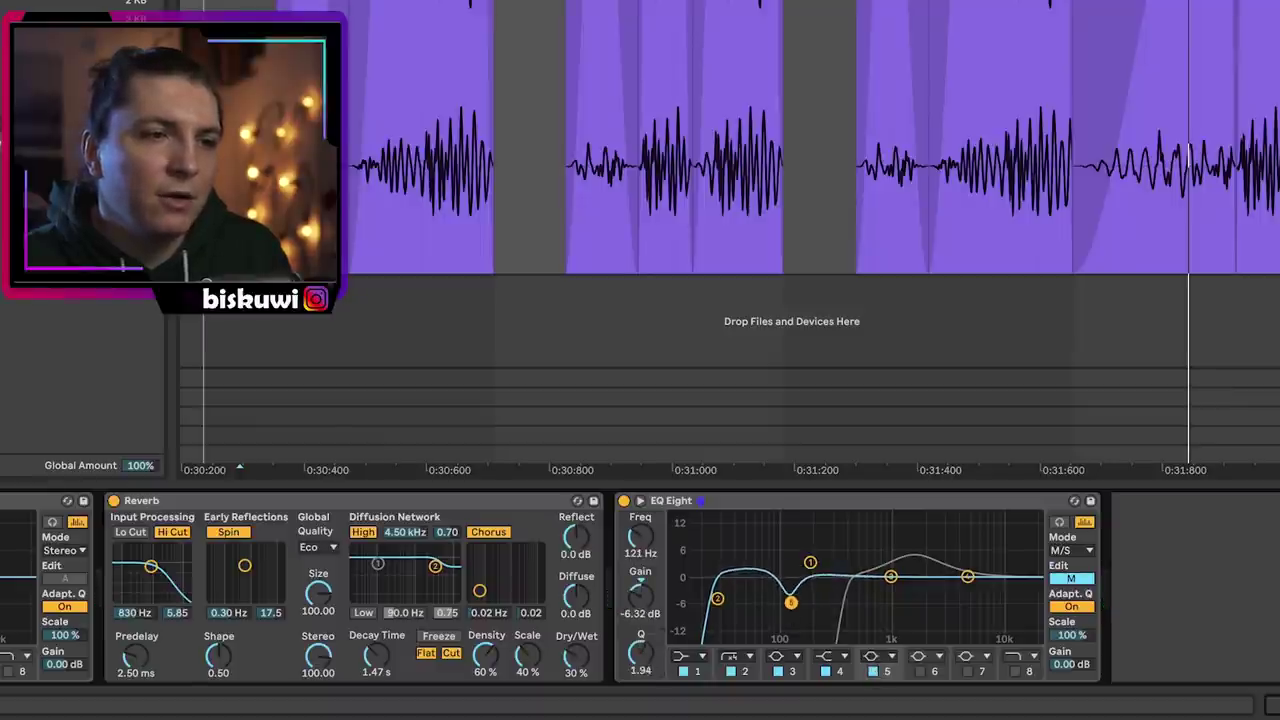
# Tune the mid signal's band 5 cut during playback to 124 Hz, -6.57 dB gain and Q 3.06
pyautogui.press('space')
pyautogui.moveTo(791, 603); pyautogui.dragTo(782, 604)
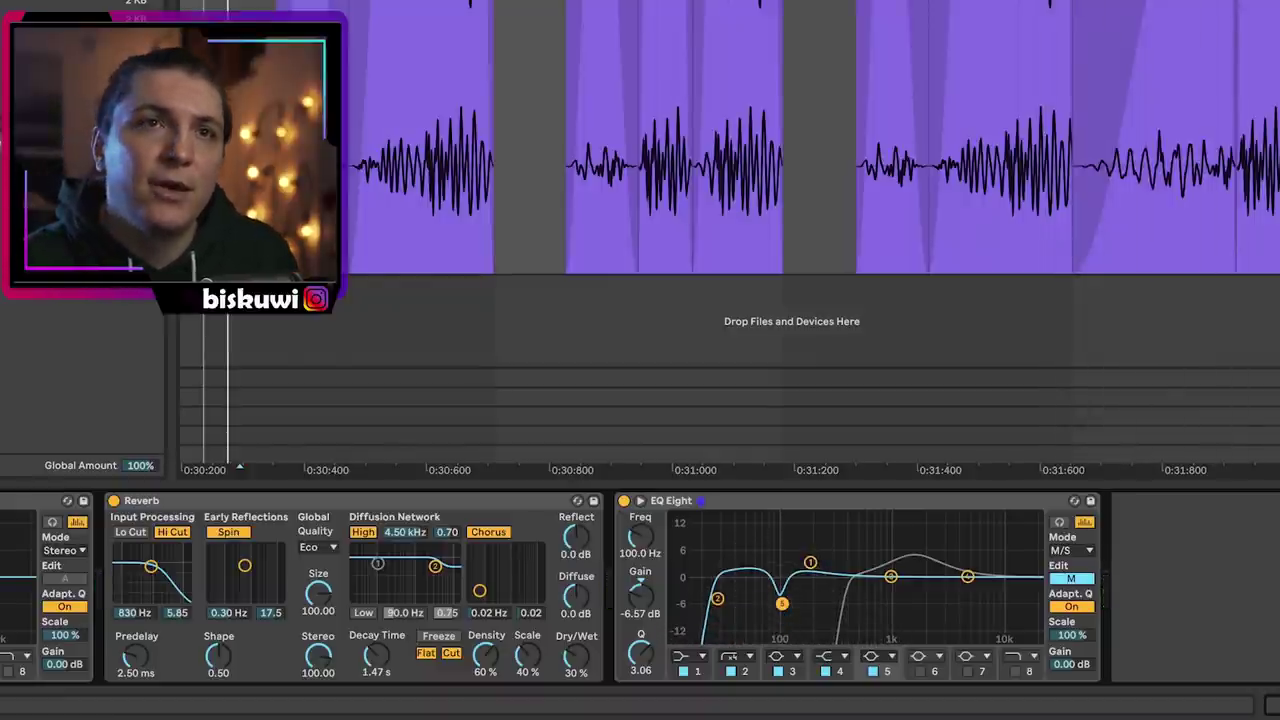
pyautogui.press('space')
pyautogui.moveTo(783, 604)
pyautogui.mouseDown()
pyautogui.moveTo(802, 600)
pyautogui.moveTo(792, 603)
pyautogui.mouseUp()
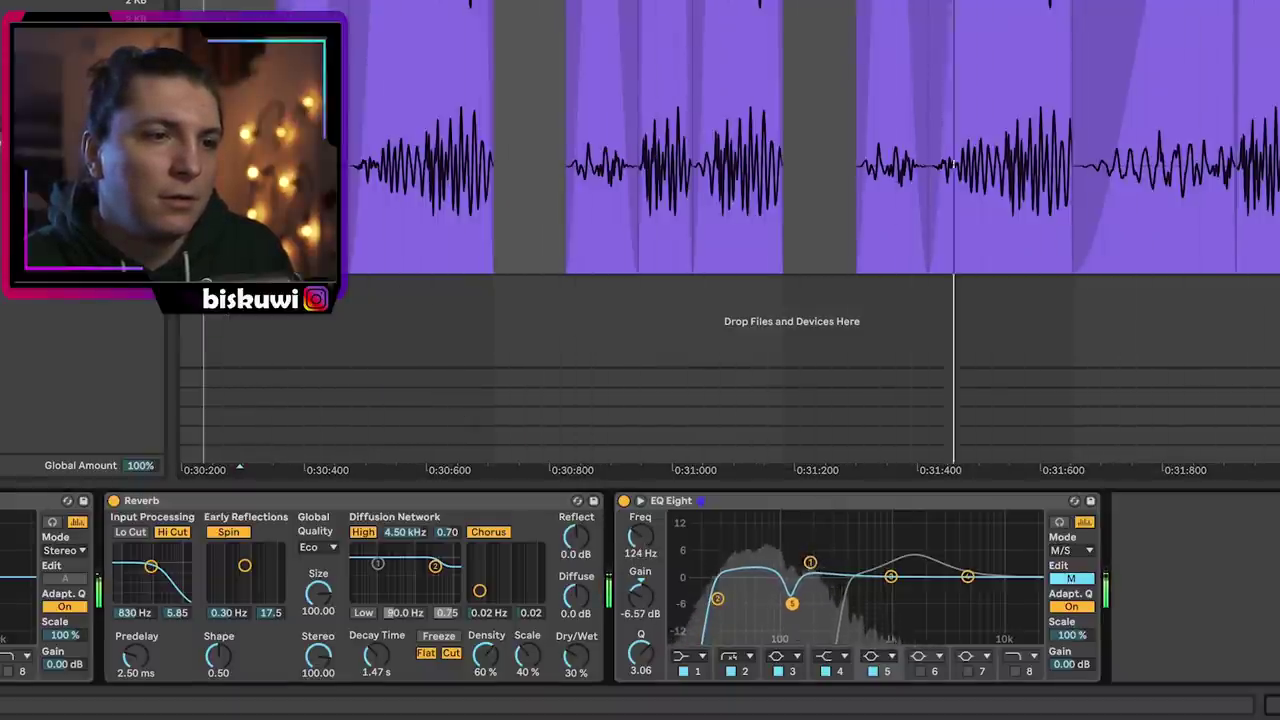
# Set the mid signal's band 2 low cut to 27.8 Hz and append a Compressor sidechained from 1 Kick
pyautogui.click(718, 600)
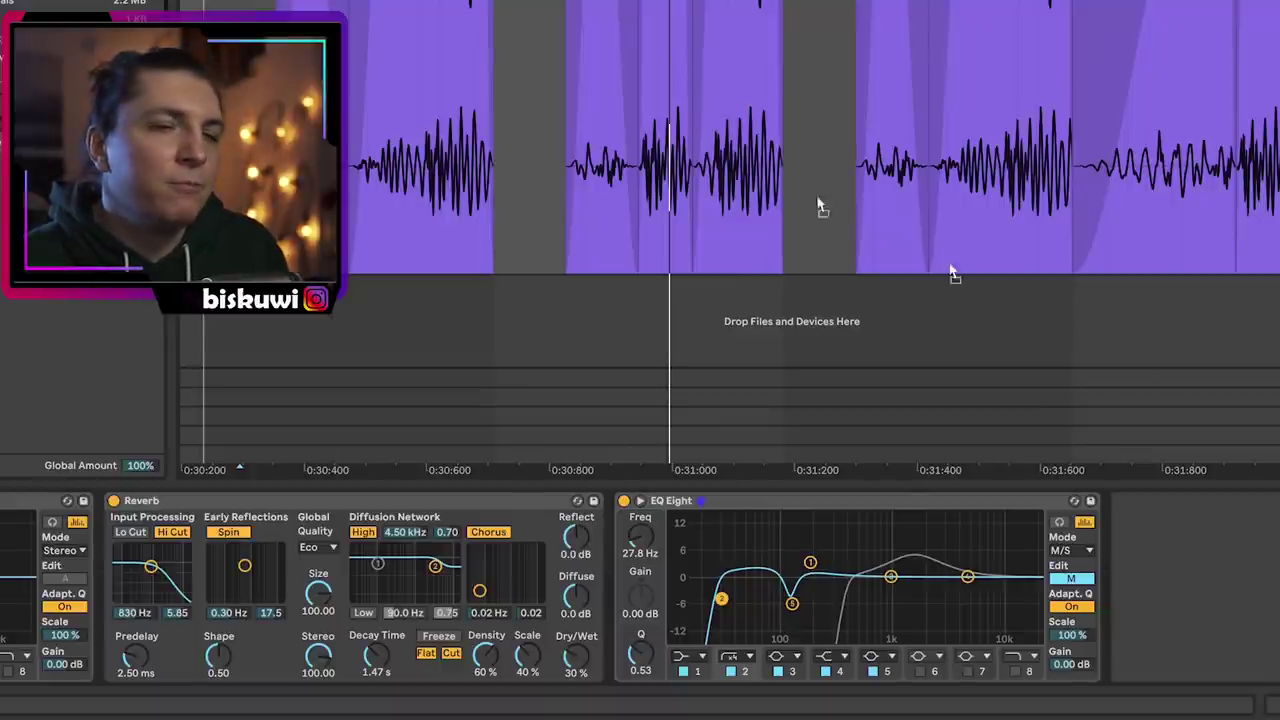
pyautogui.moveTo(950, 266); pyautogui.dragTo(1210, 558)
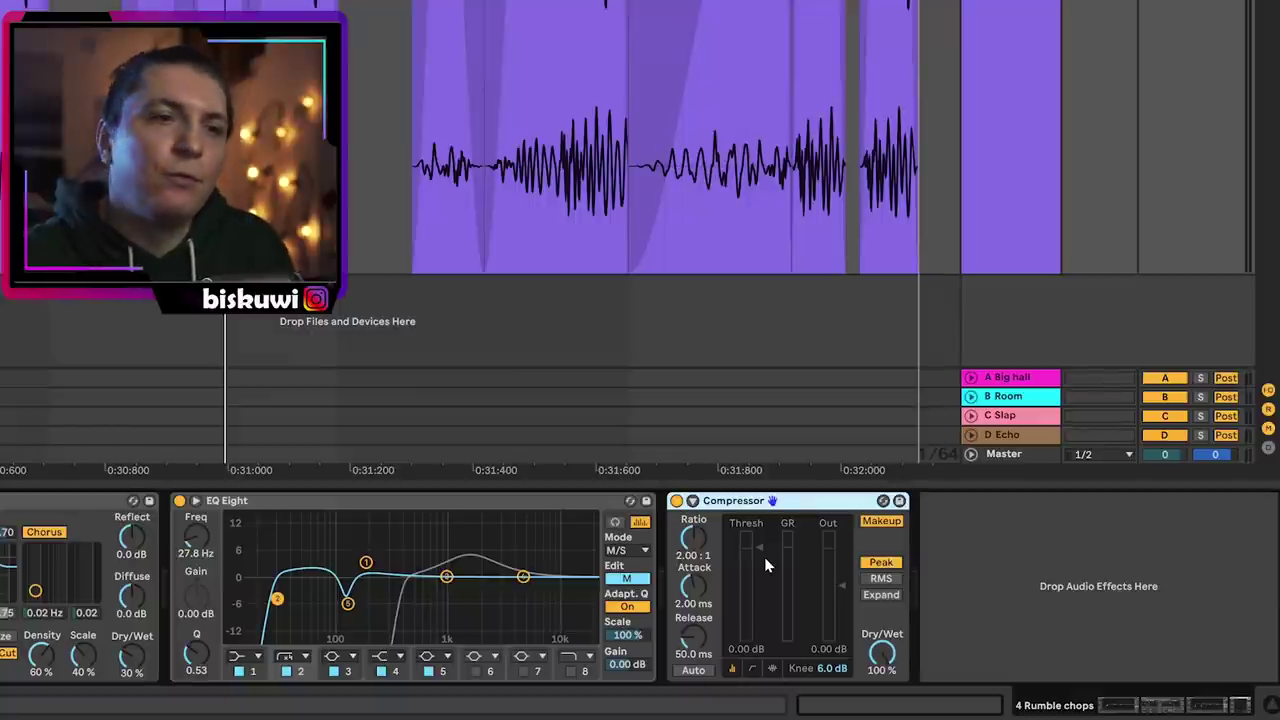
pyautogui.click(692, 500)
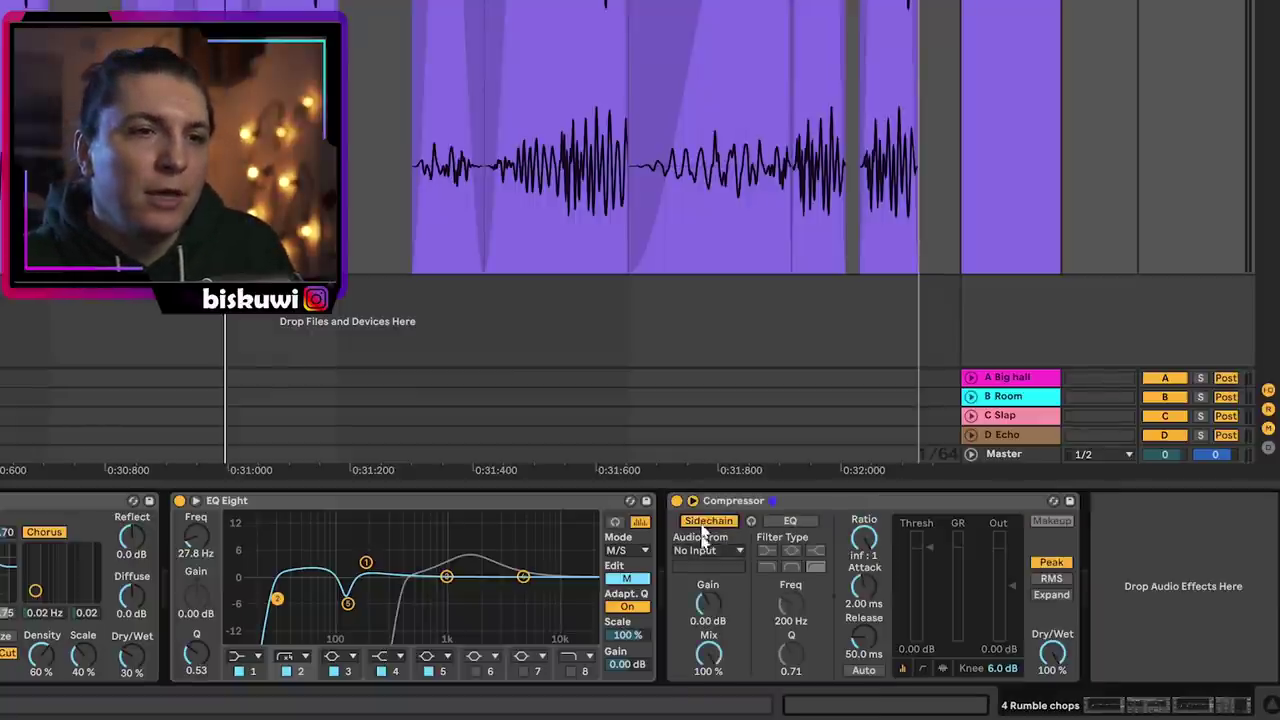
pyautogui.click(706, 551)
pyautogui.click(712, 569)
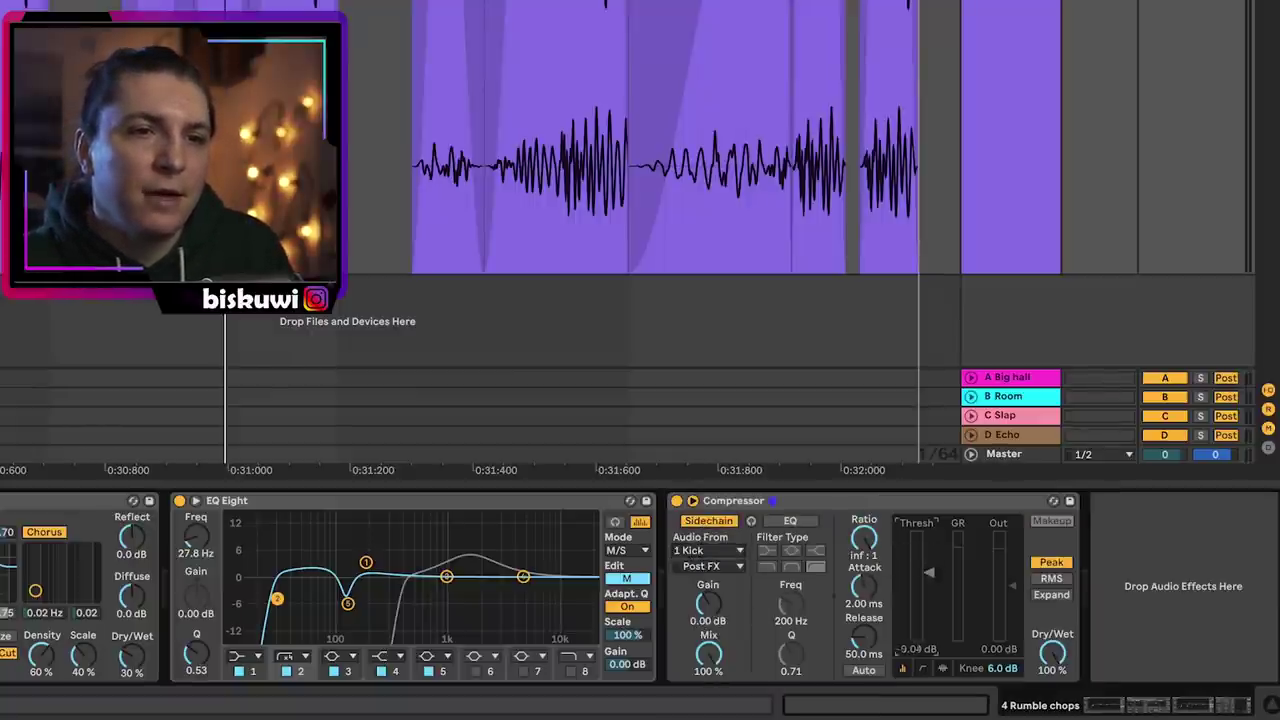
# Lower the Compressor's threshold to -8.68 dB during playback and set its lookahead to 10 ms
pyautogui.press('space')
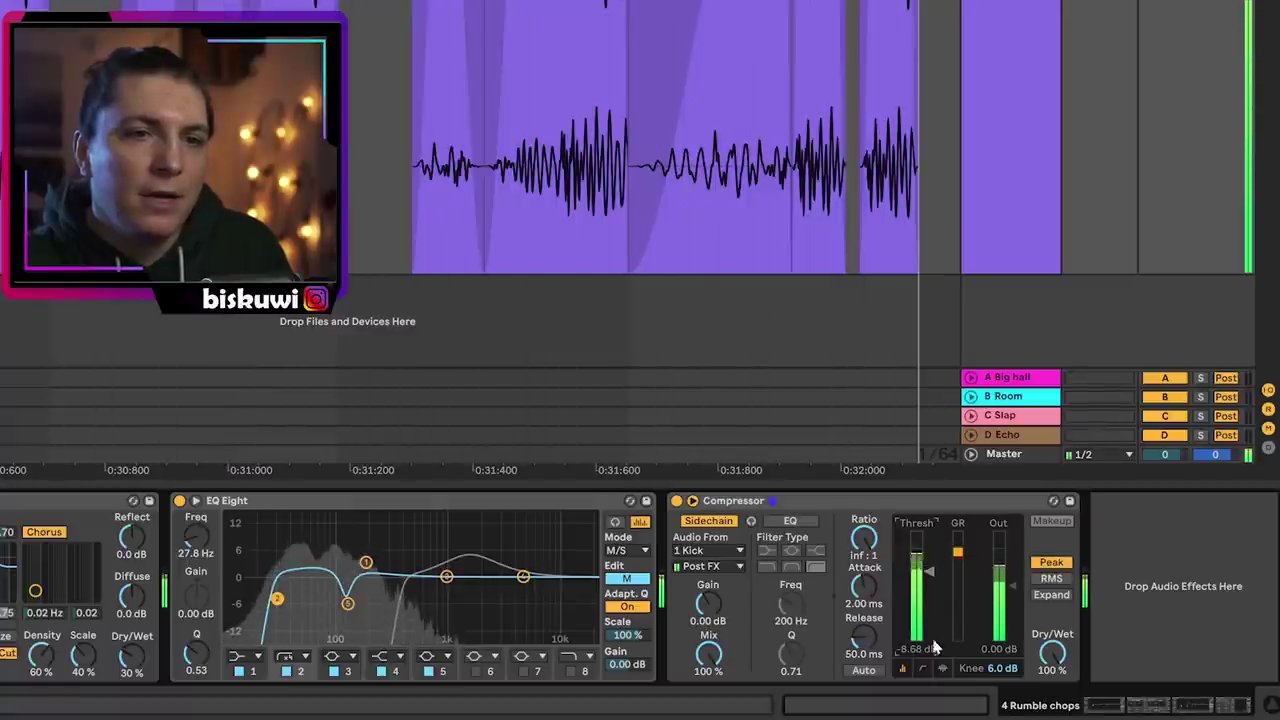
pyautogui.click(942, 668)
pyautogui.click(1068, 668)
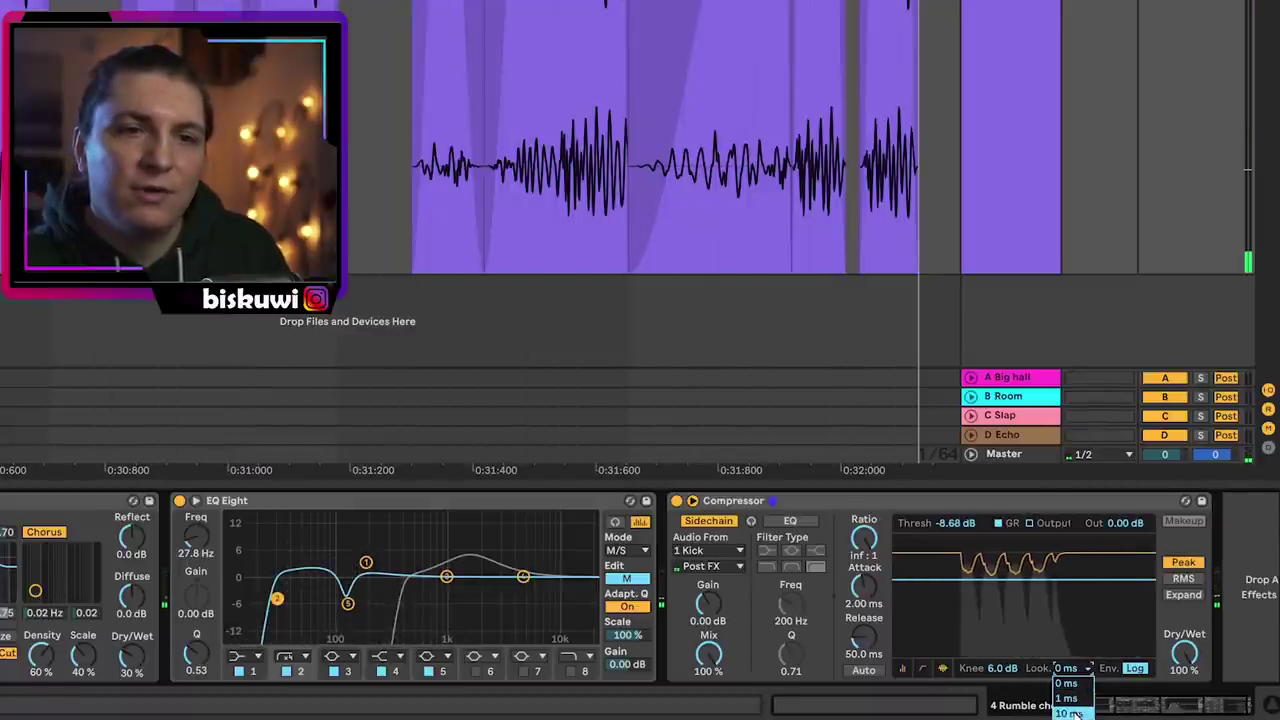
pyautogui.click(1072, 713)
pyautogui.click(902, 668)
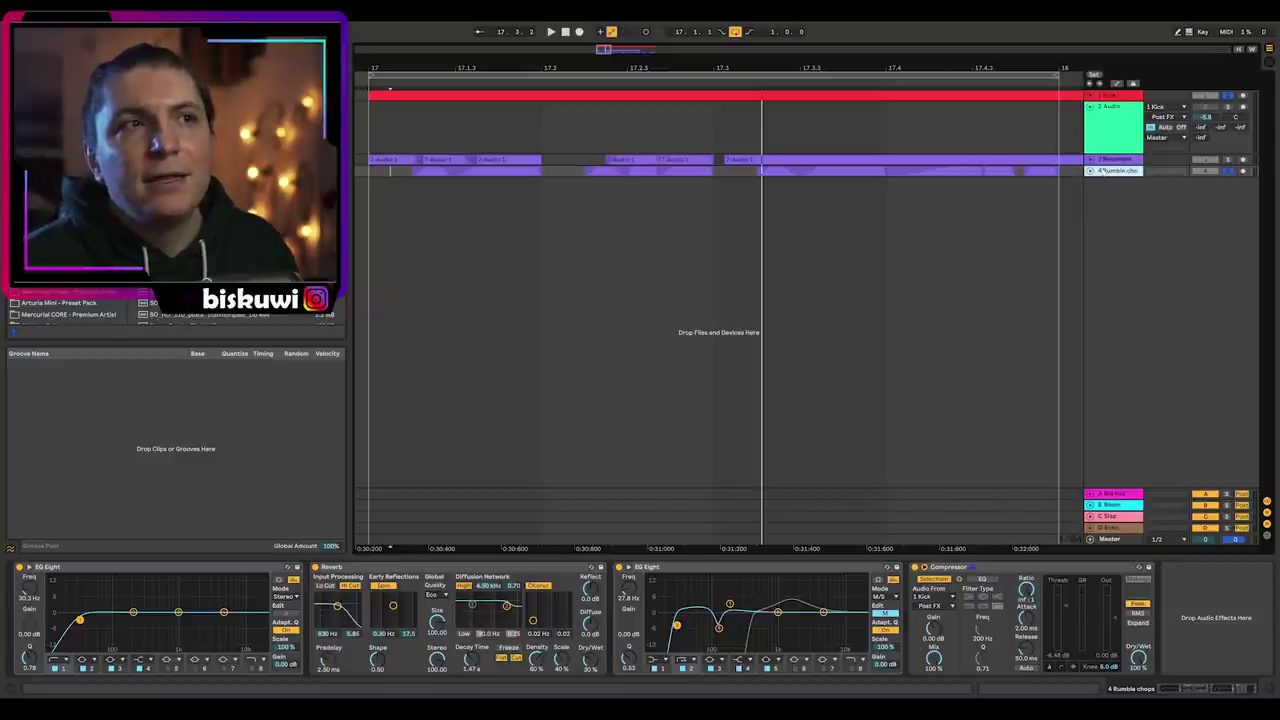
# Create an audio track below Rumble chops and copy the first kick hit onto it at 17.1.1
pyautogui.click(1118, 96)
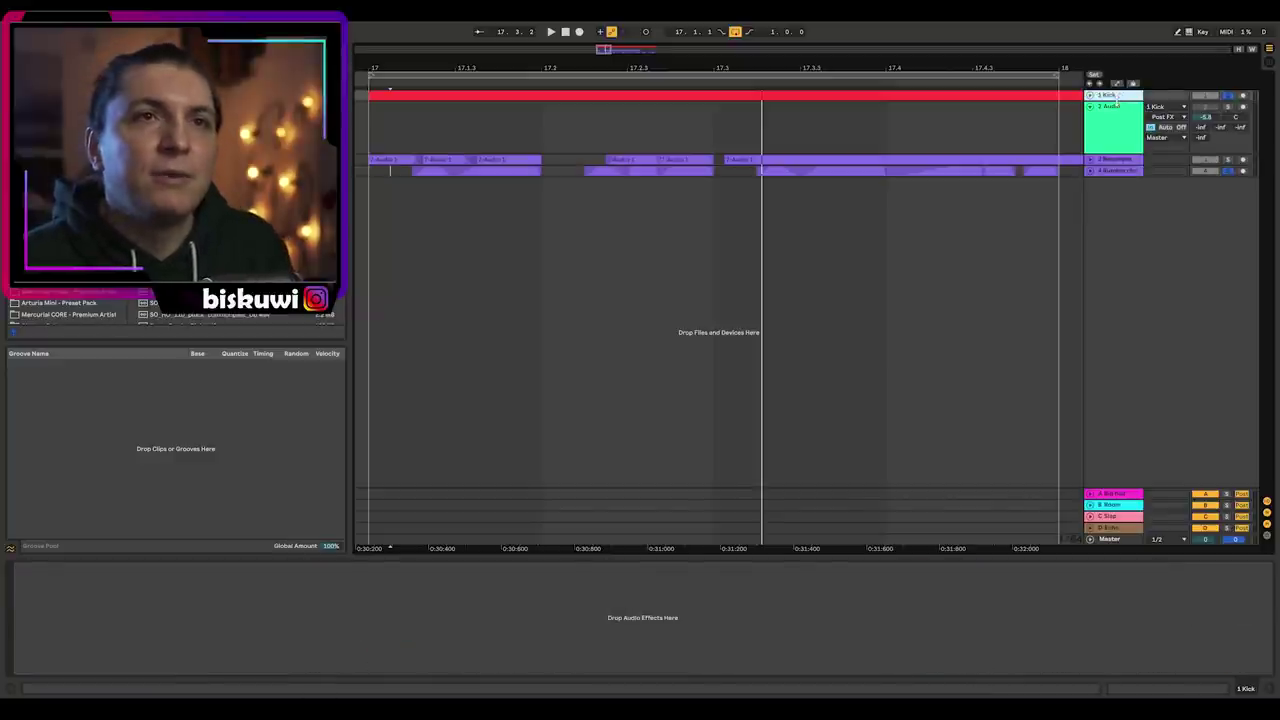
pyautogui.hotkey('ctrl', 't')
pyautogui.moveTo(1114, 110); pyautogui.dragTo(1117, 258)
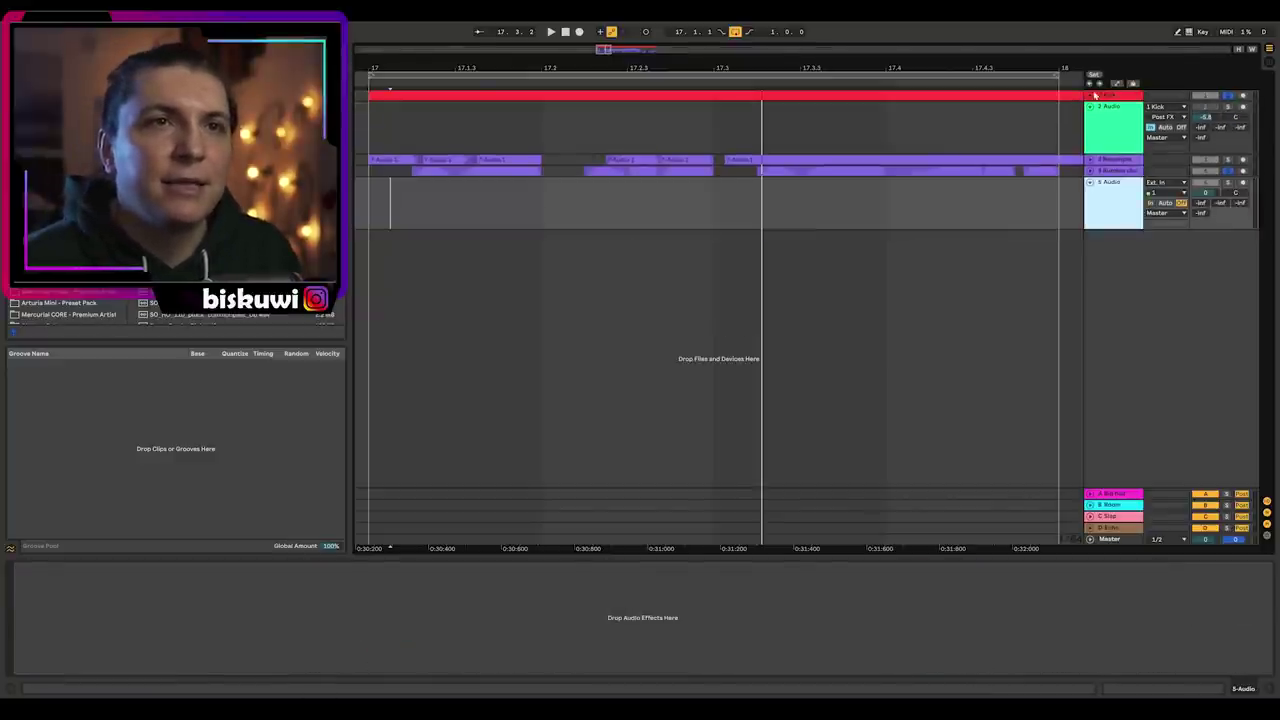
pyautogui.click(1093, 95)
pyautogui.moveTo(378, 120); pyautogui.dragTo(522, 248)
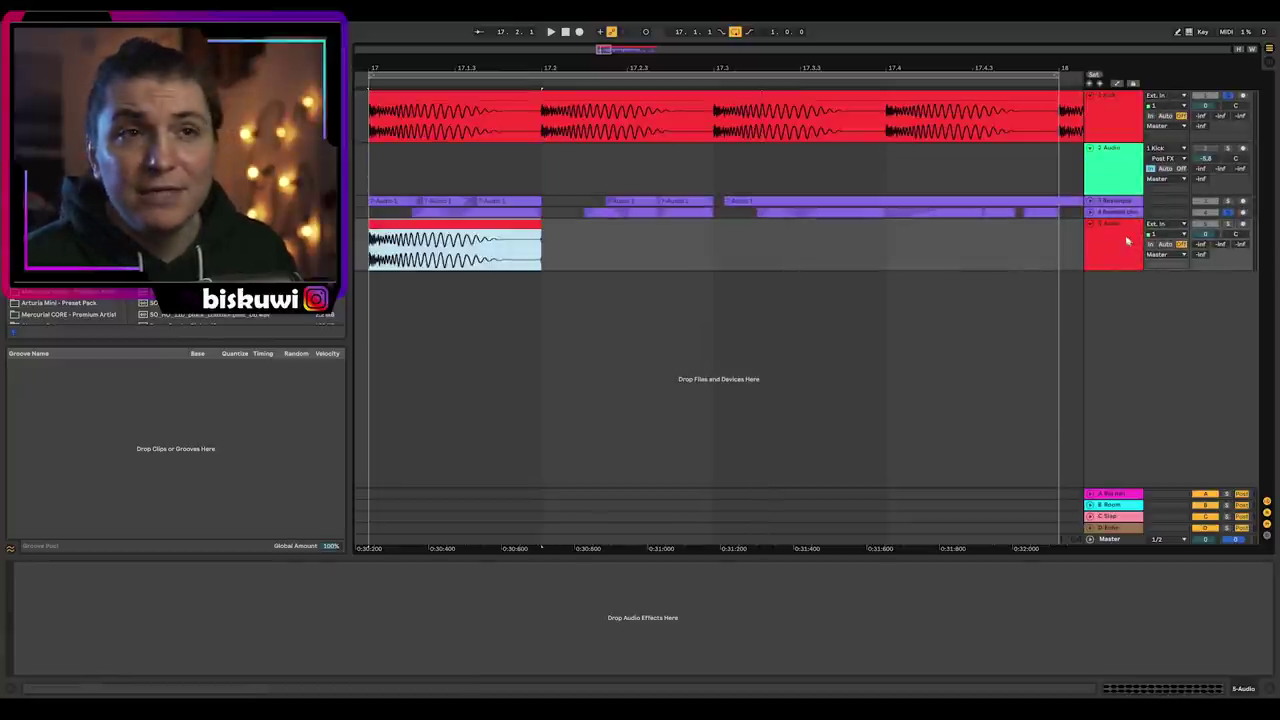
# Trim the copied kick to a clip of about 0.177 s with faded ends and move it to just after 17.1.2
pyautogui.moveTo(383, 63); pyautogui.dragTo(505, 150)
pyautogui.moveTo(882, 224); pyautogui.dragTo(672, 231)
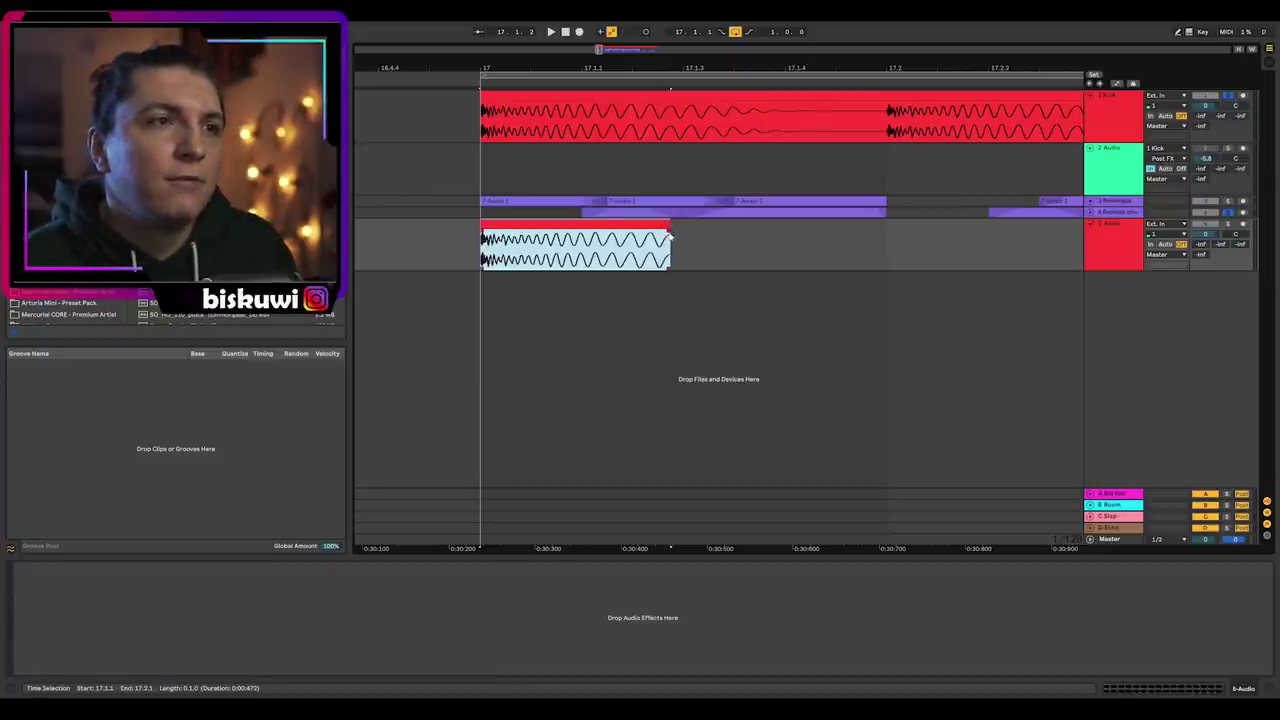
pyautogui.moveTo(665, 225); pyautogui.dragTo(632, 228)
pyautogui.click(485, 237)
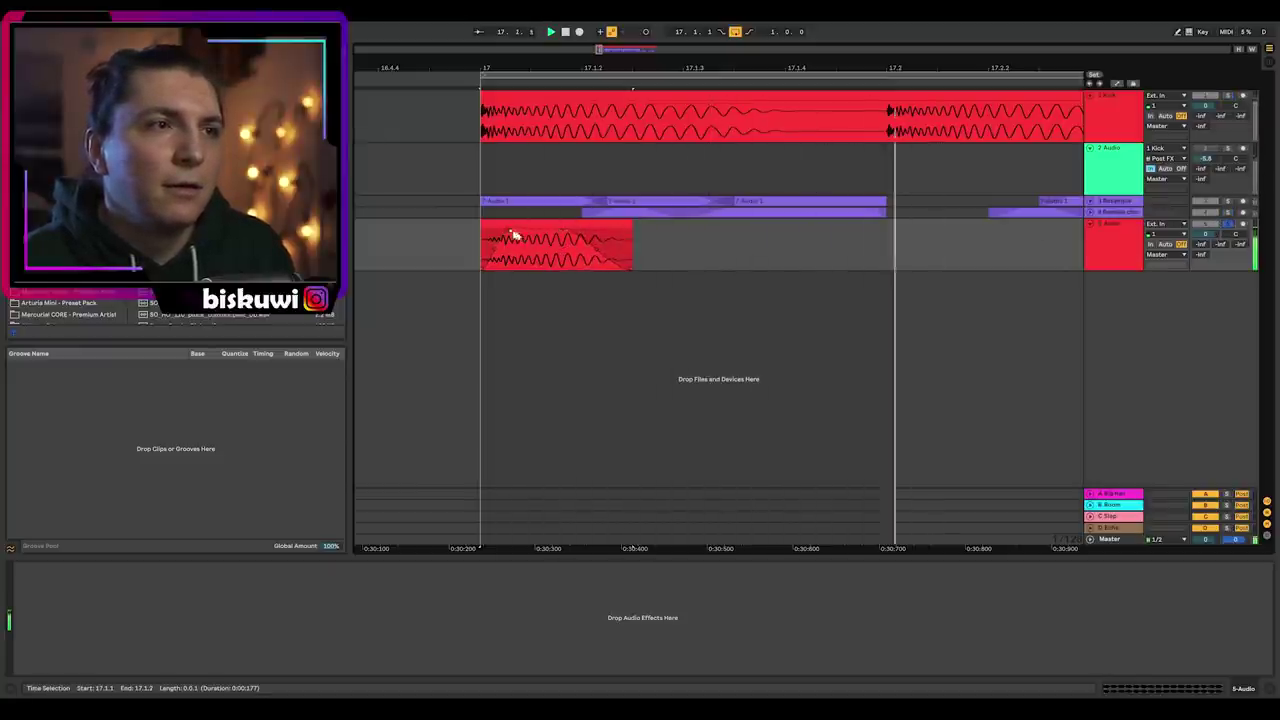
pyautogui.moveTo(521, 235); pyautogui.dragTo(686, 228)
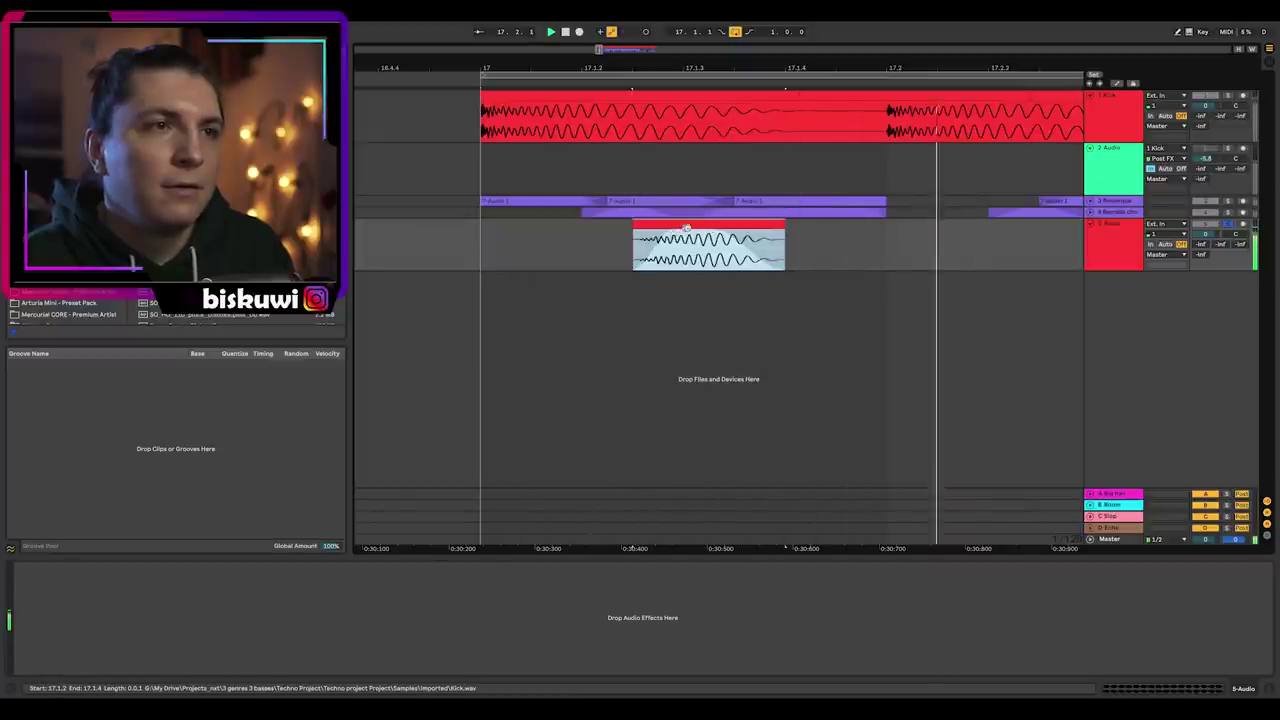
# Add an EQ Eight to the copied kick's track with band 1 as a low cut at about 454 Hz, and unsolo the track
pyautogui.click(914, 234)
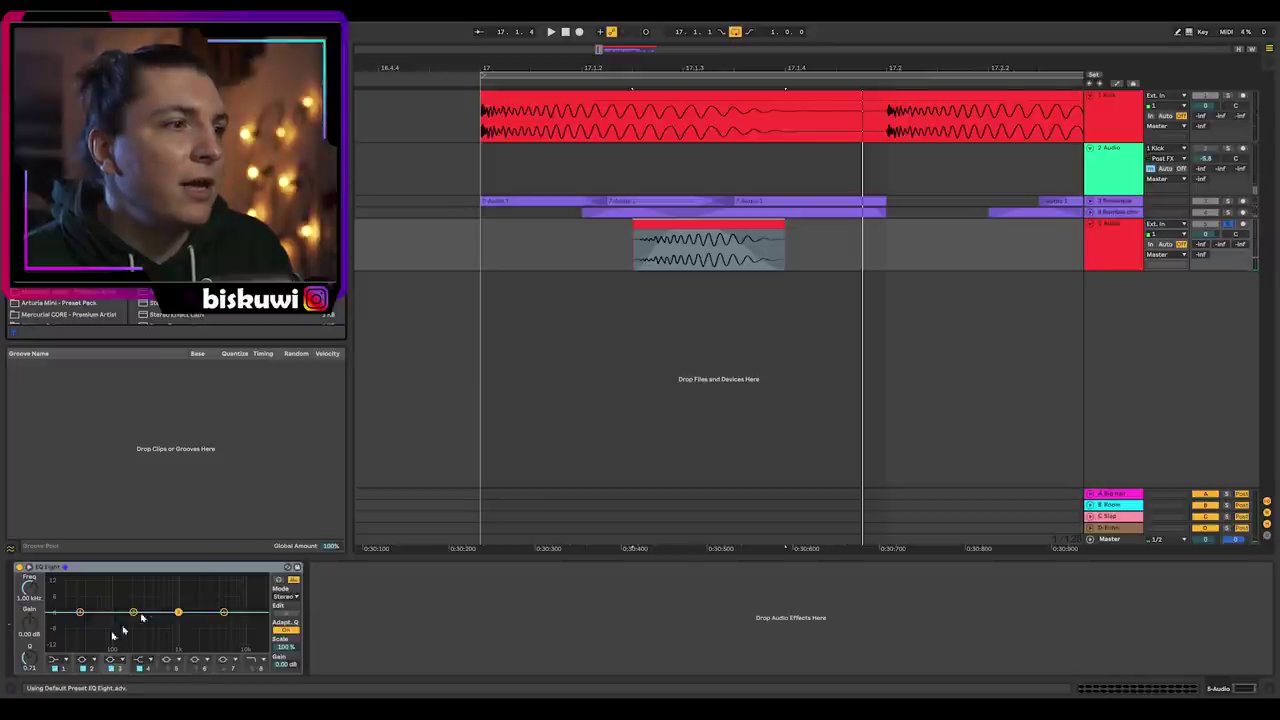
pyautogui.click(64, 659)
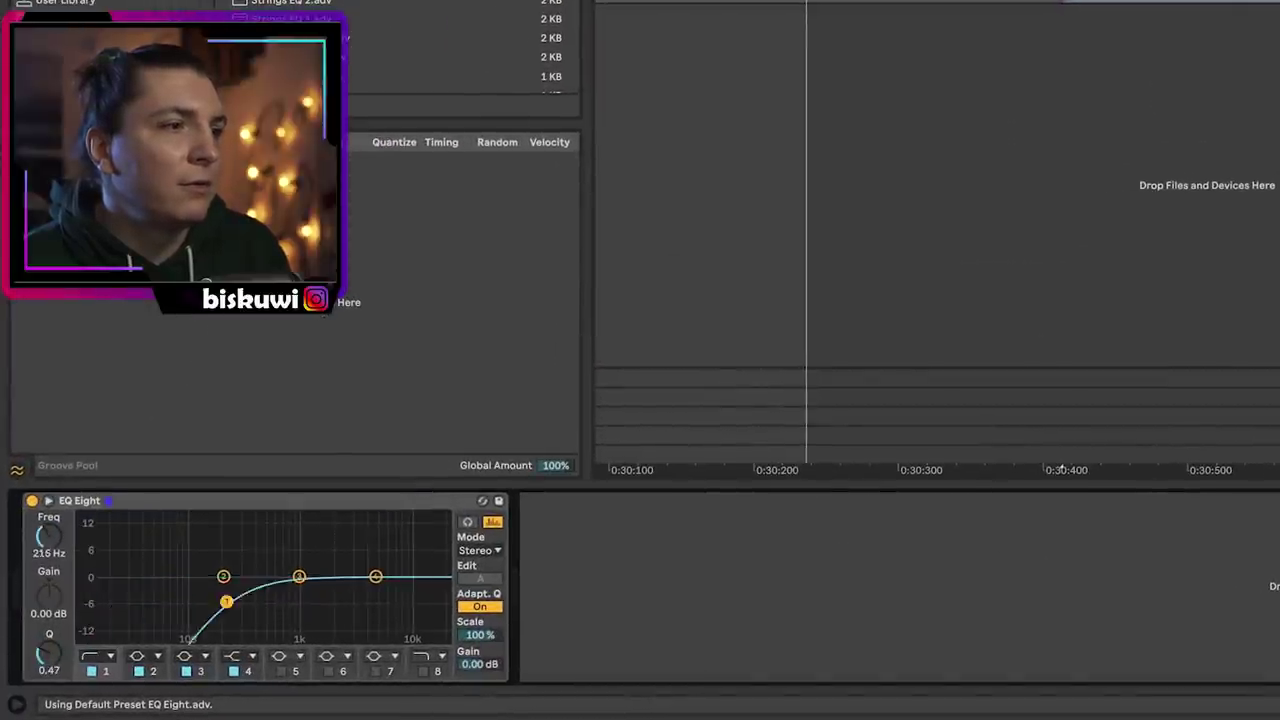
pyautogui.moveTo(226, 601); pyautogui.dragTo(262, 597)
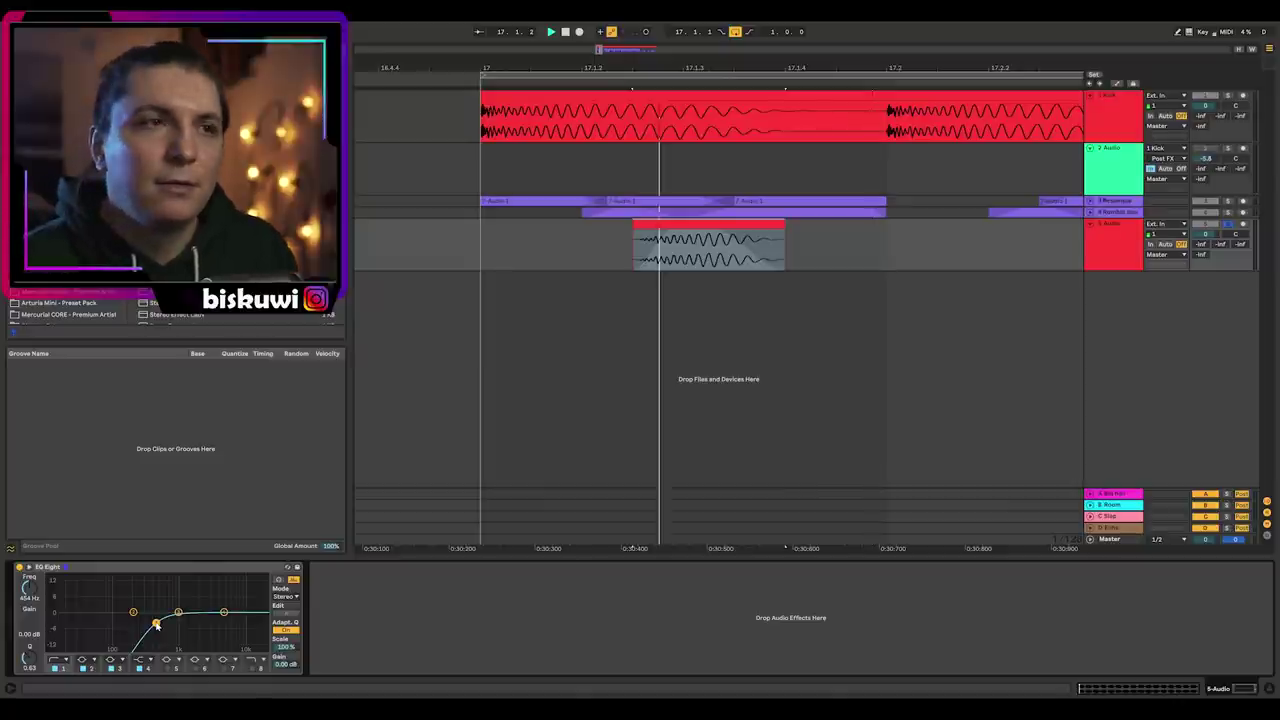
pyautogui.click(1229, 224)
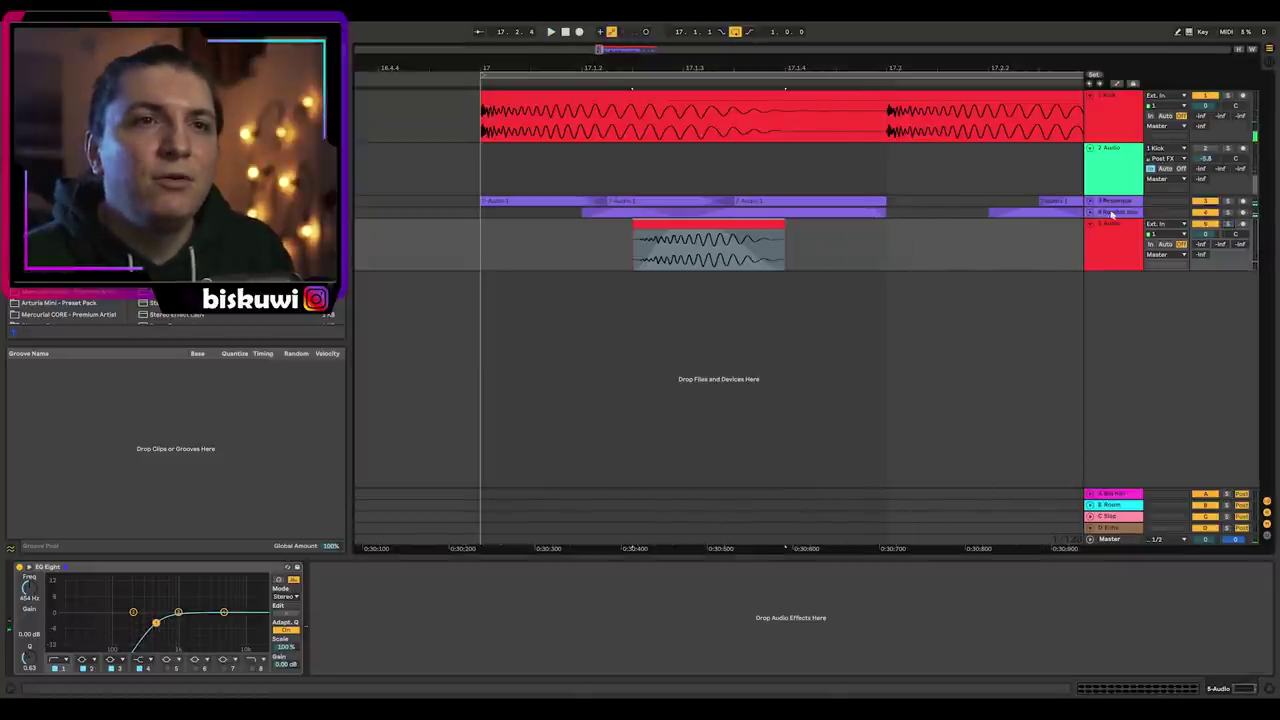
# Unfold the Rumble chops track for comparison and shorten the copied kick clip to about 0.118 s
pyautogui.click(1091, 212)
pyautogui.scroll(-1, 800, 280)
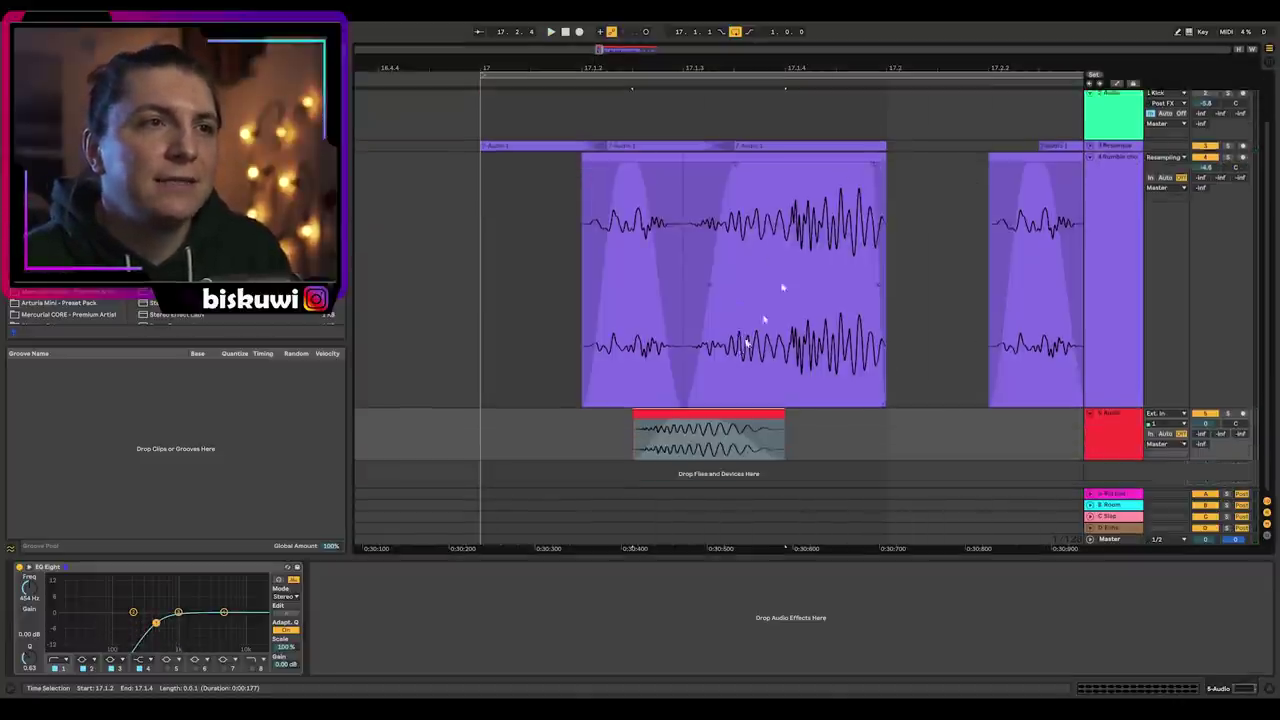
pyautogui.scroll(-3, 740, 340)
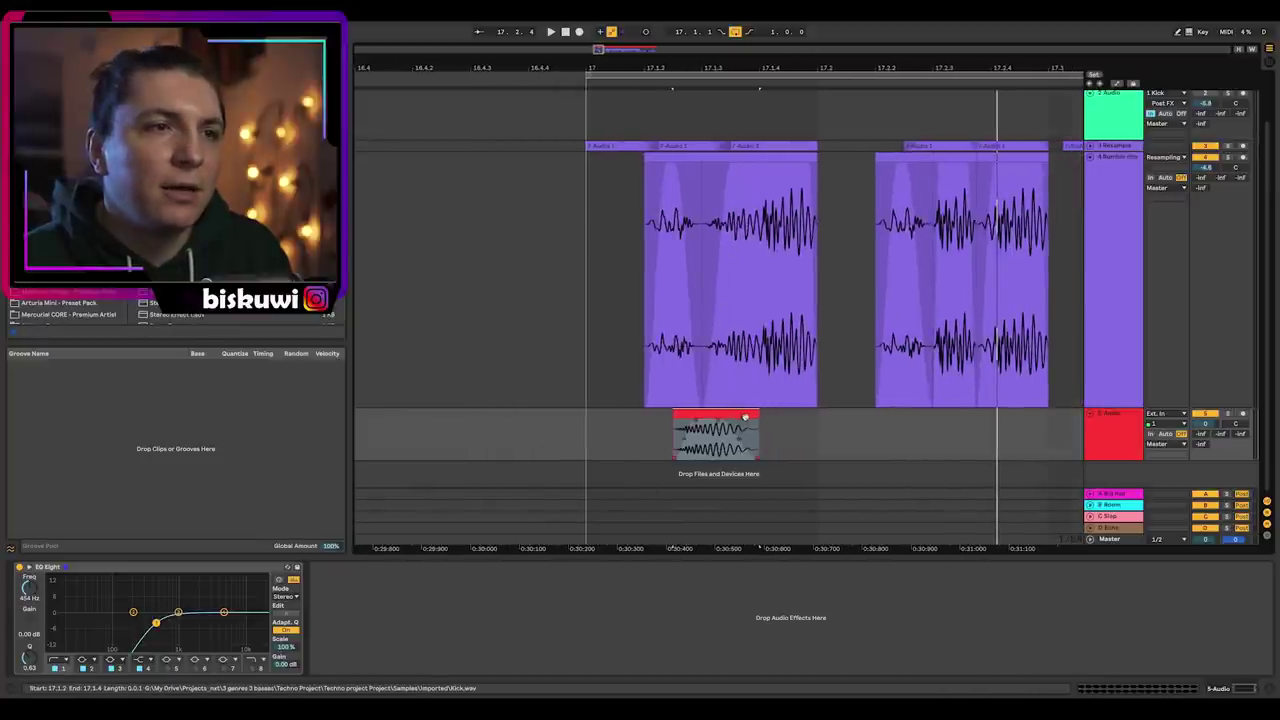
pyautogui.moveTo(753, 415); pyautogui.dragTo(727, 415)
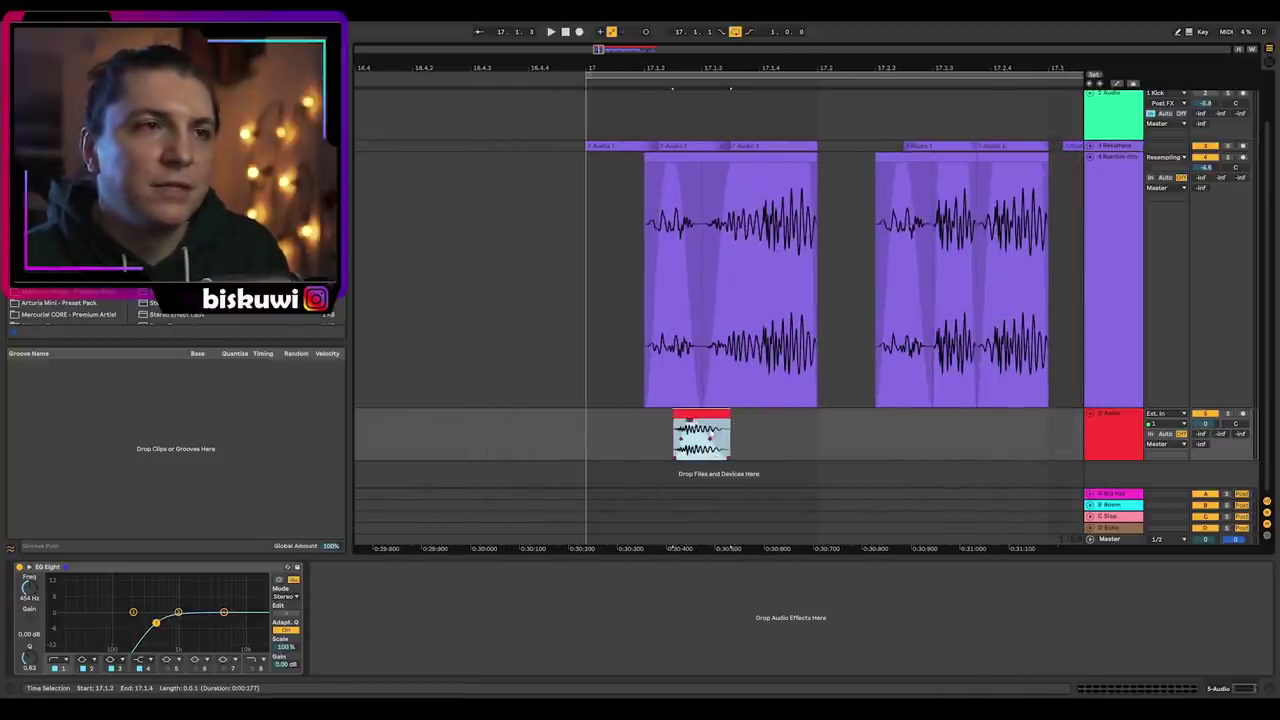
pyautogui.click(600, 430)
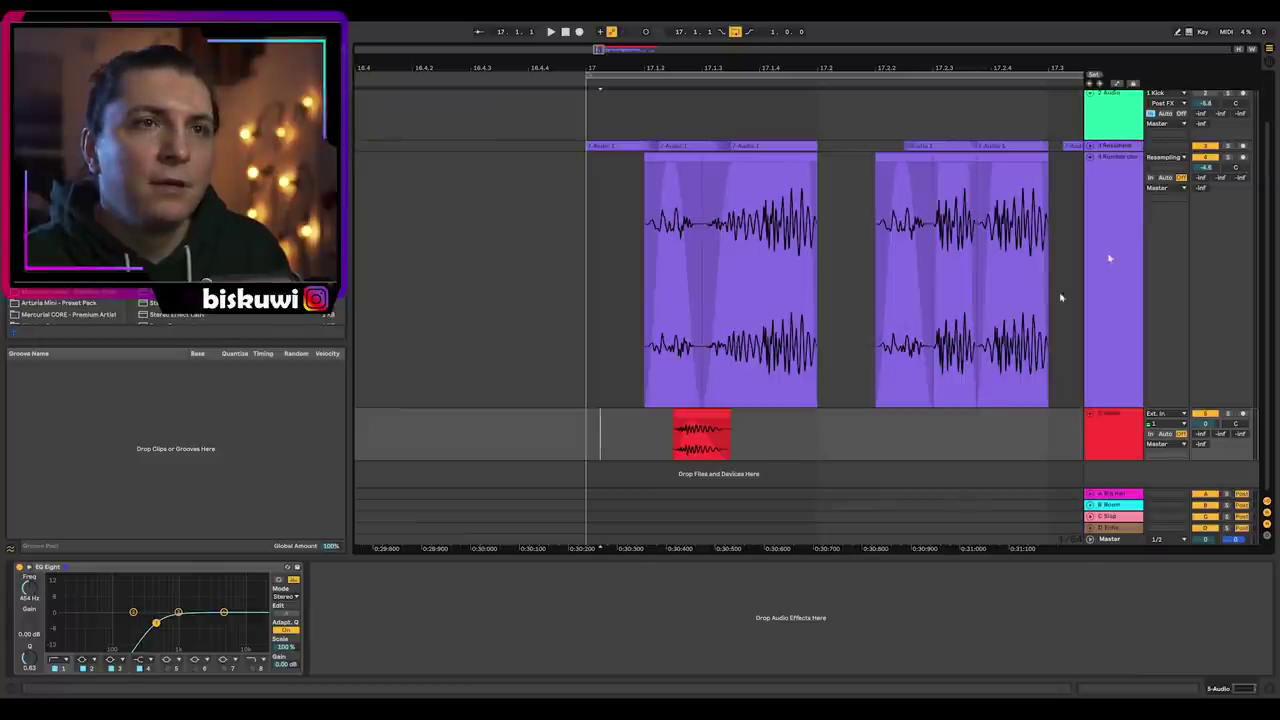
# Place the shortened kick clip just after 17.1.3 among the rumble chops and refine its position while auditioning the loop
pyautogui.moveTo(716, 414); pyautogui.dragTo(788, 414)
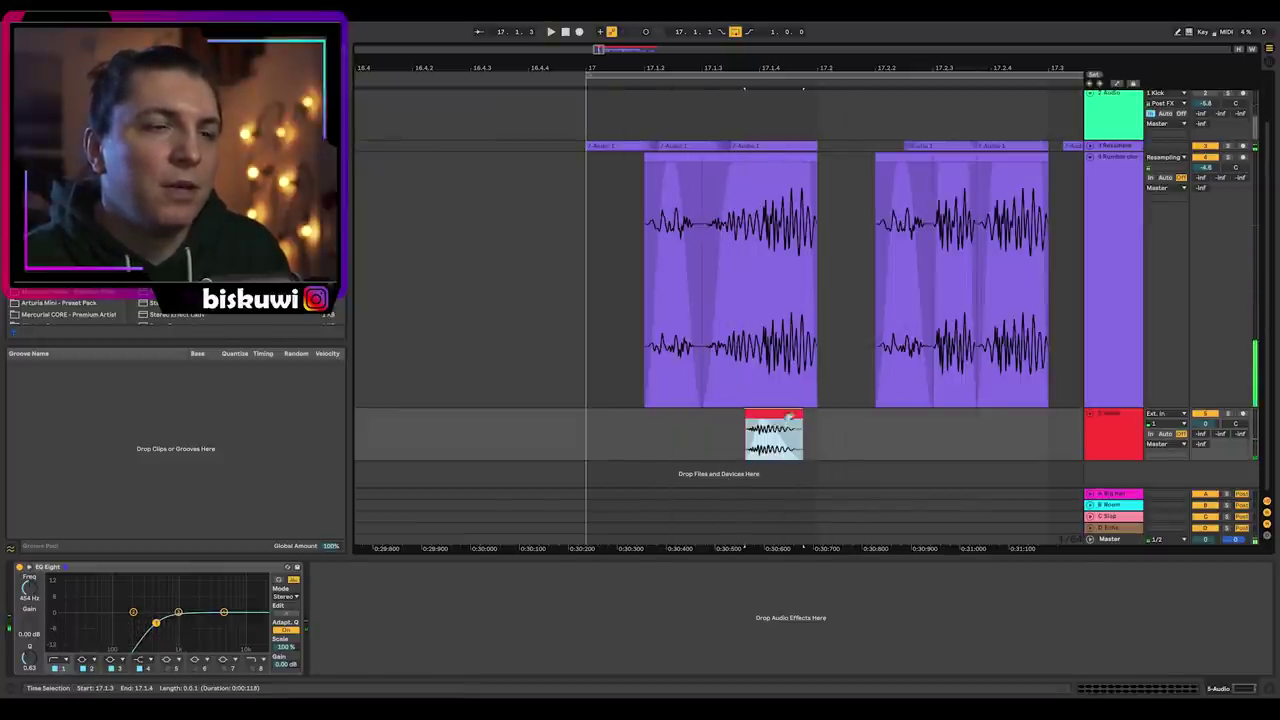
pyautogui.click(598, 440)
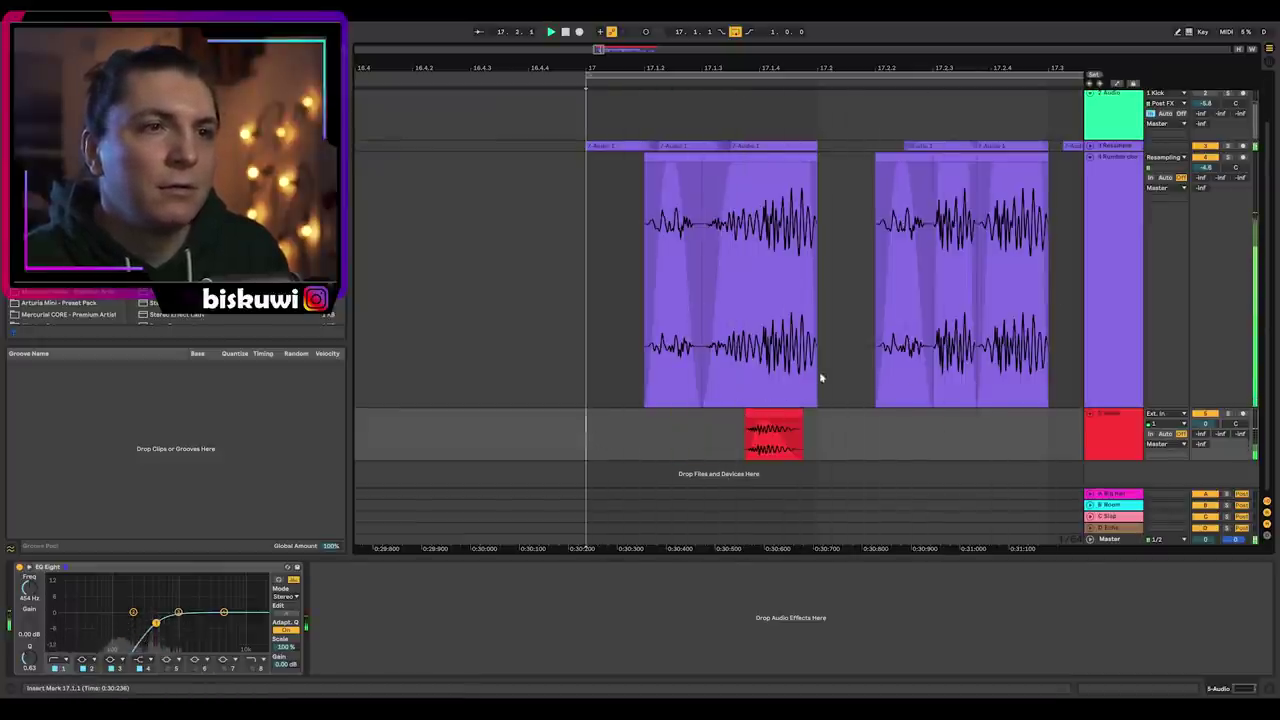
pyautogui.moveTo(795, 72); pyautogui.dragTo(717, 71)
pyautogui.moveTo(717, 414); pyautogui.dragTo(859, 411)
pyautogui.press('space')
pyautogui.press('space')
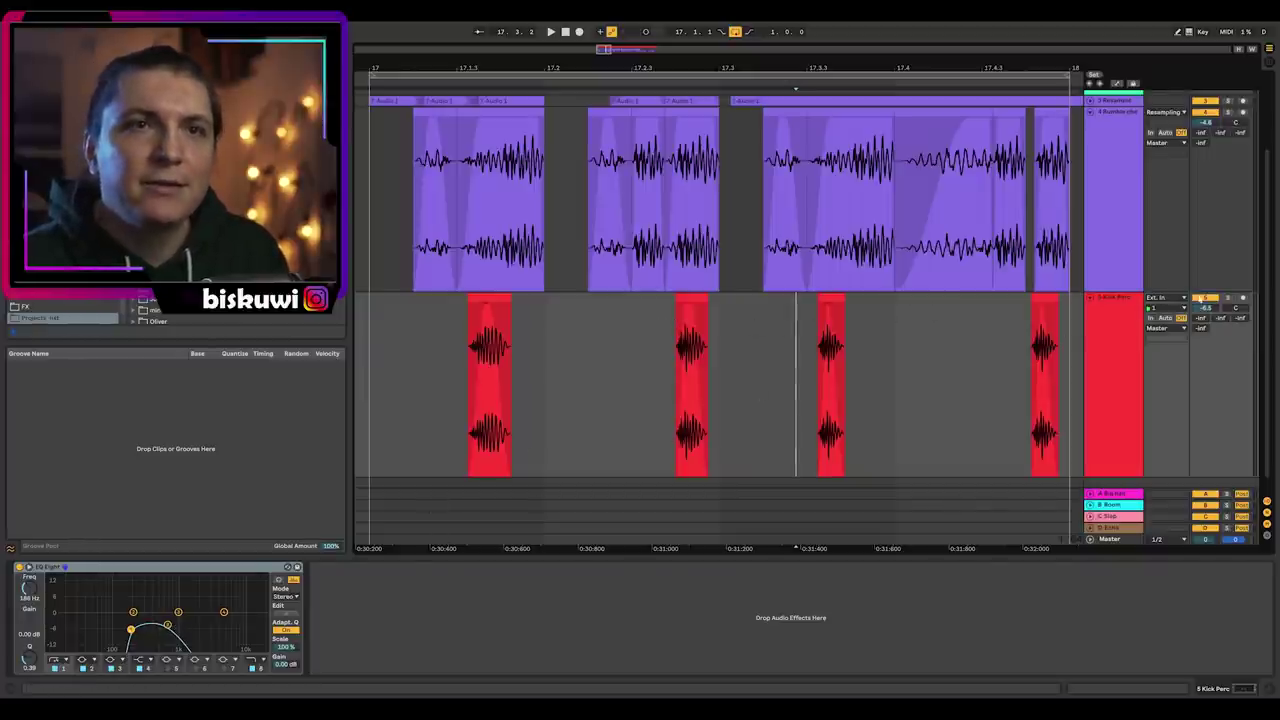
pyautogui.press('space')
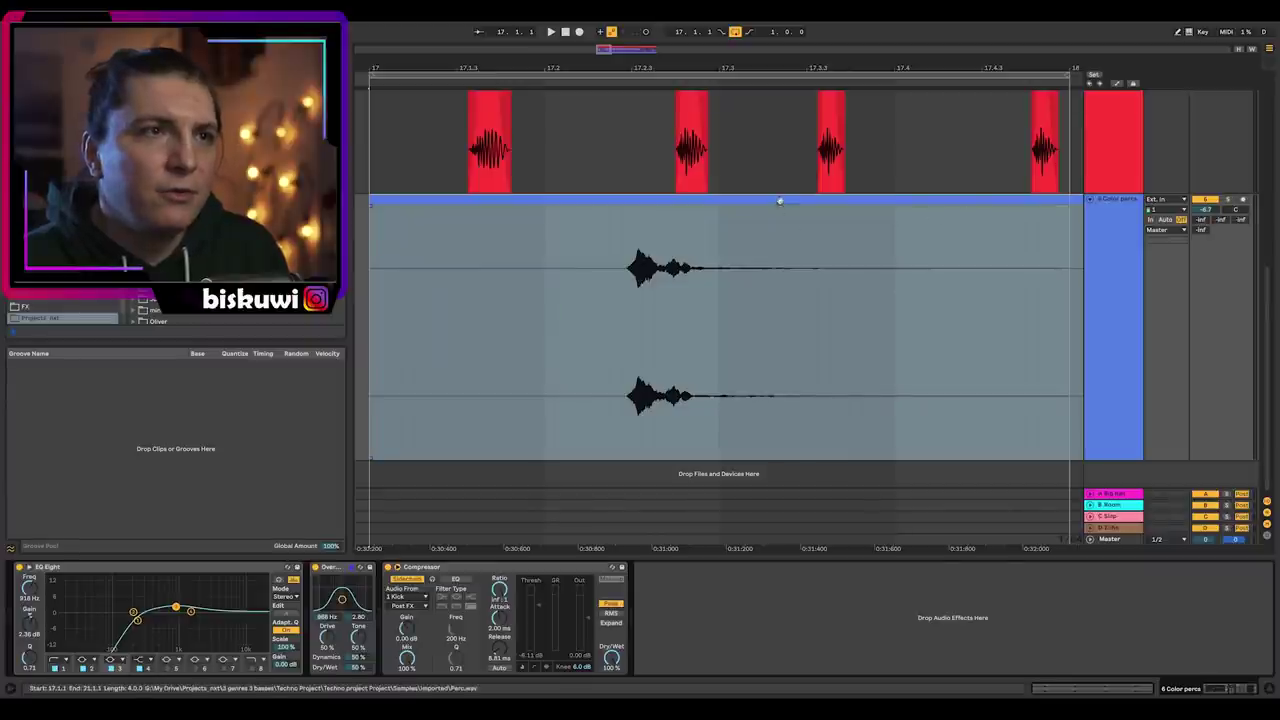
# Inspect the Color percs clip's sample settings and audition its track soloed
pyautogui.doubleClick(816, 199)
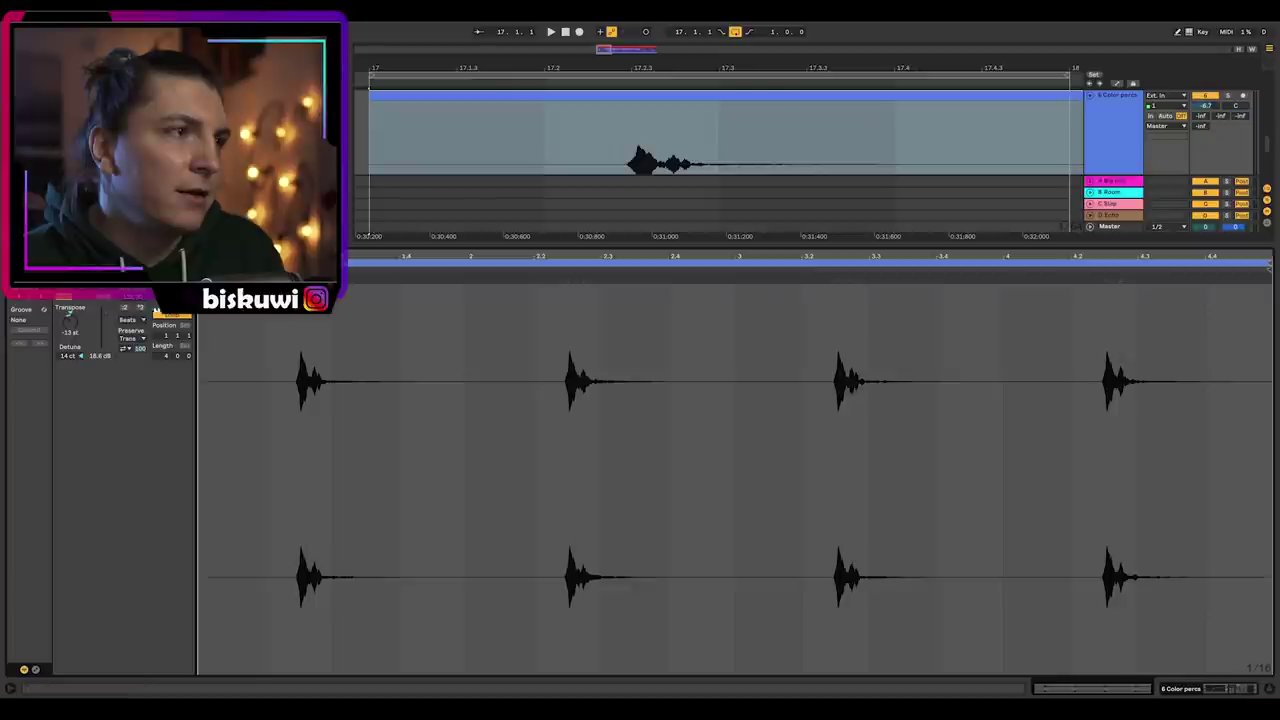
pyautogui.hotkey('shift', 'Tab')
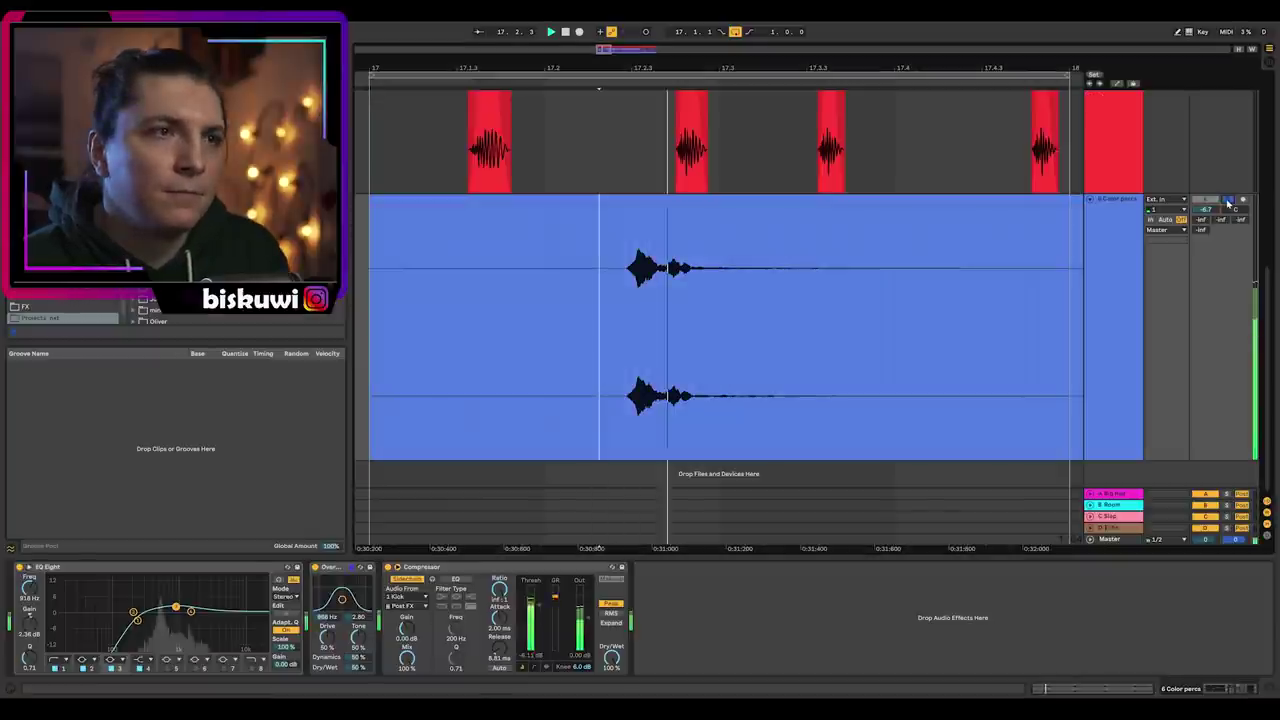
pyautogui.press('space')
pyautogui.press('space')
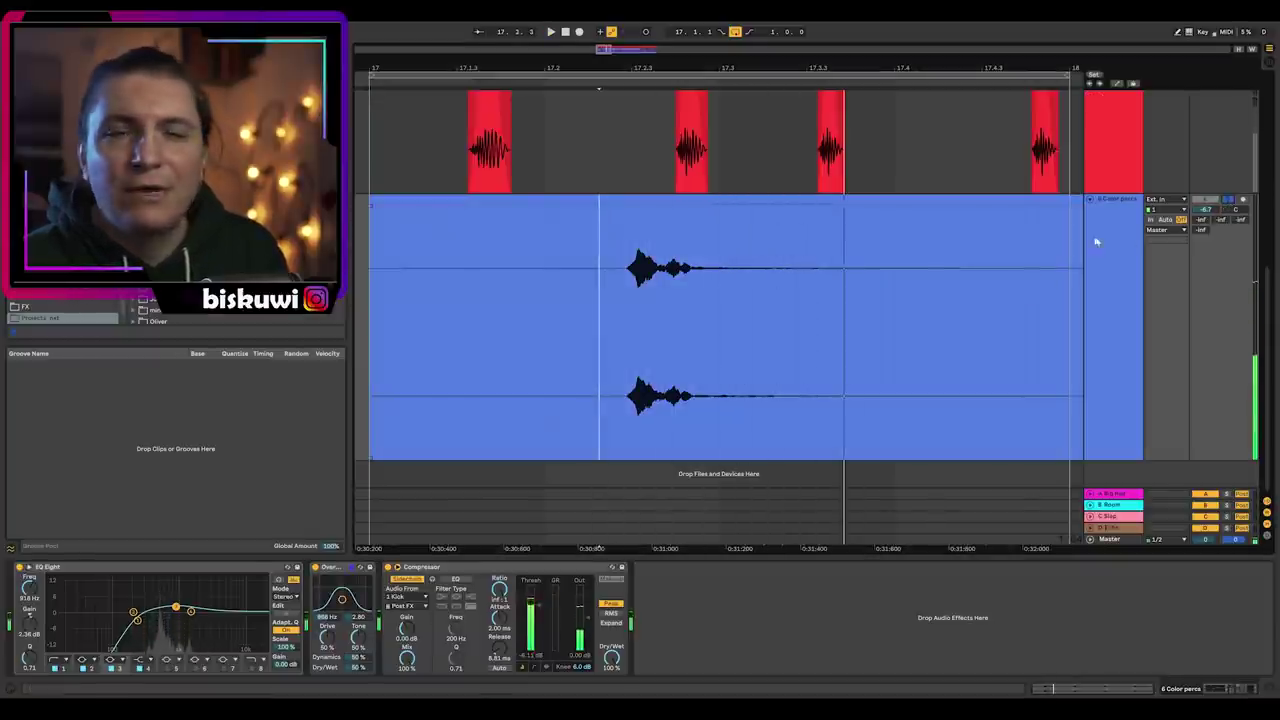
# Listen to the soloed Color percs clip from 17.1.1 with looping off, and turn looping back on
pyautogui.doubleClick(606, 200)
pyautogui.press('space')
pyautogui.press('Down')
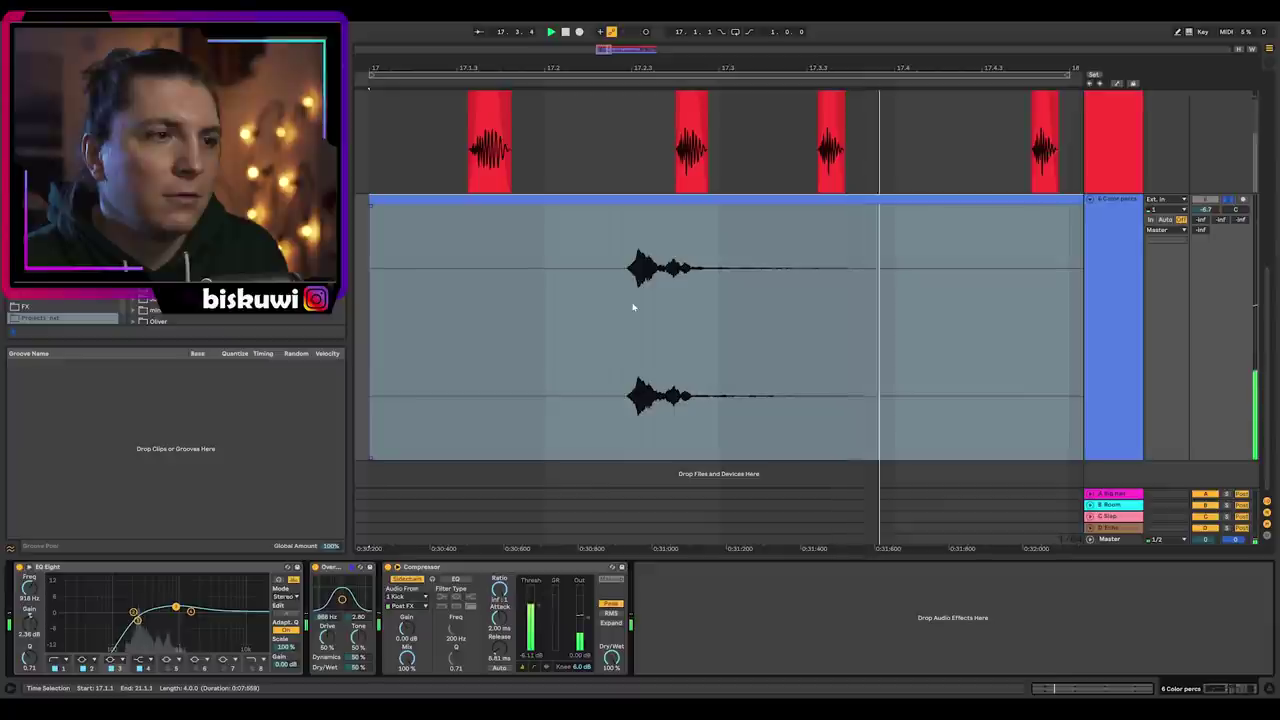
pyautogui.click(620, 308)
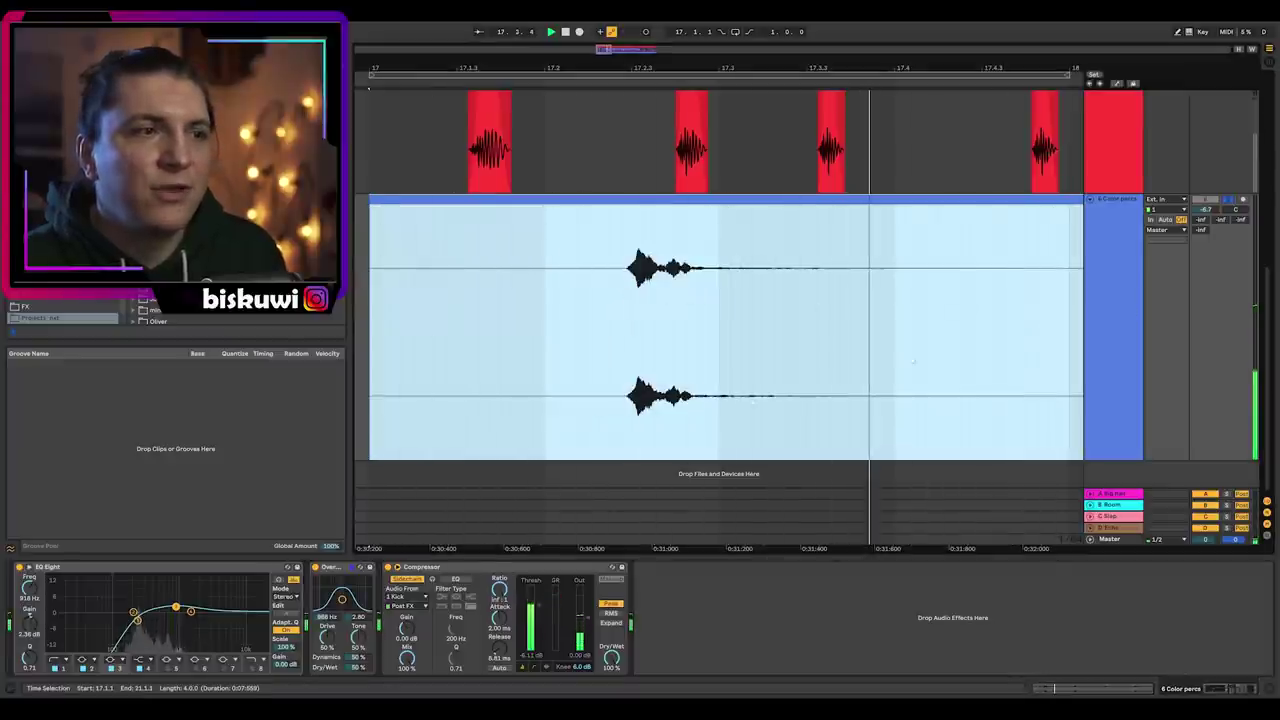
pyautogui.press('space')
pyautogui.hotkey('ctrl', 'l')
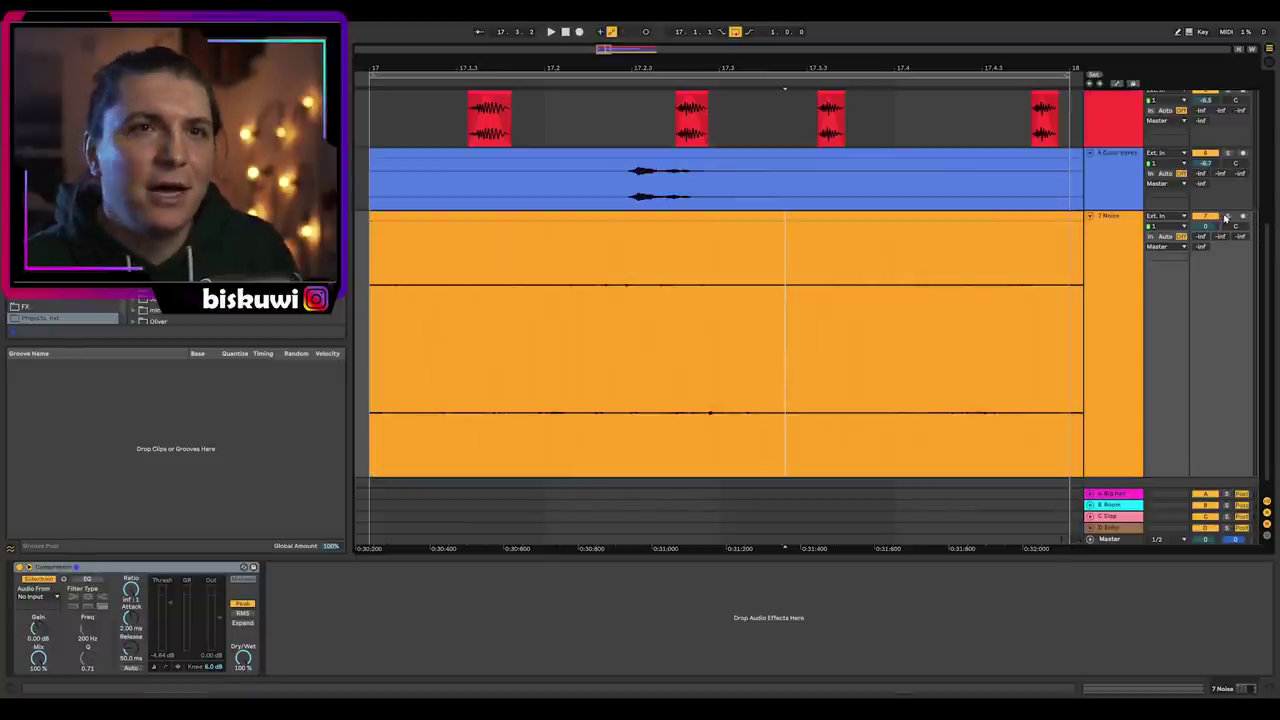
# Set the Noise track's Compressor sidechain input to 1 Kick while auditioning it soloed, and unsolo the track
pyautogui.press('space')
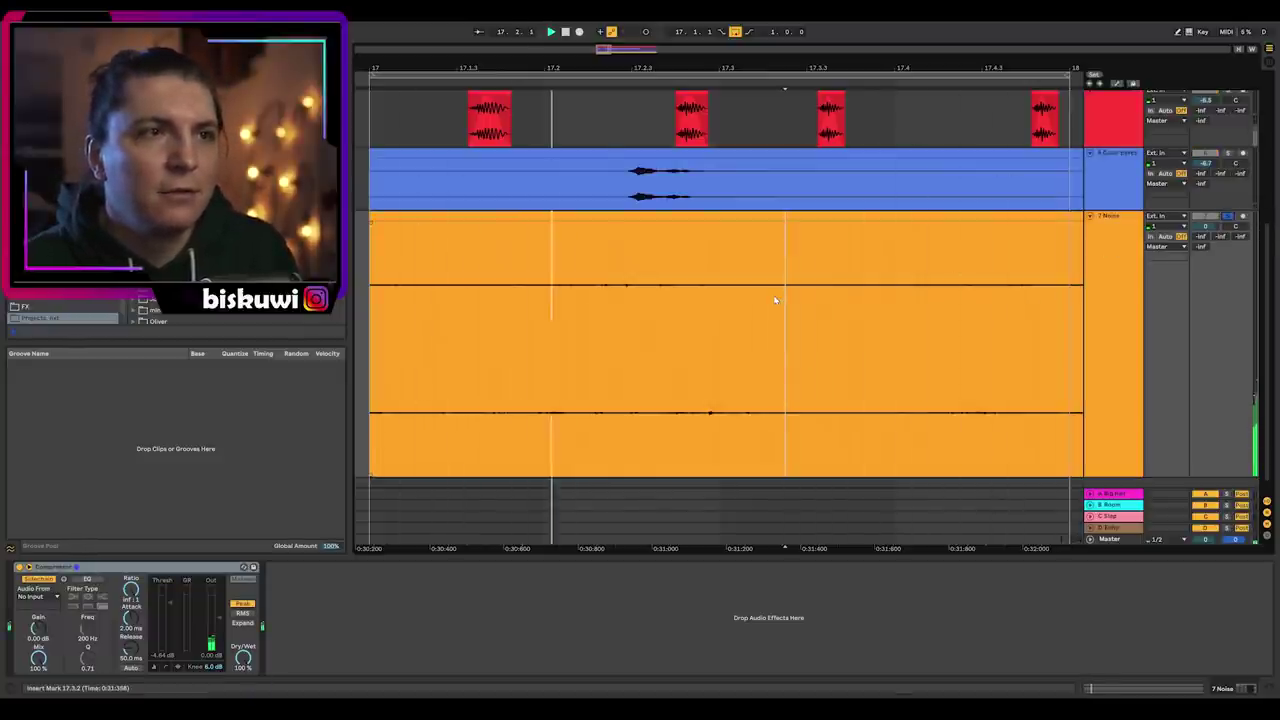
pyautogui.click(42, 597)
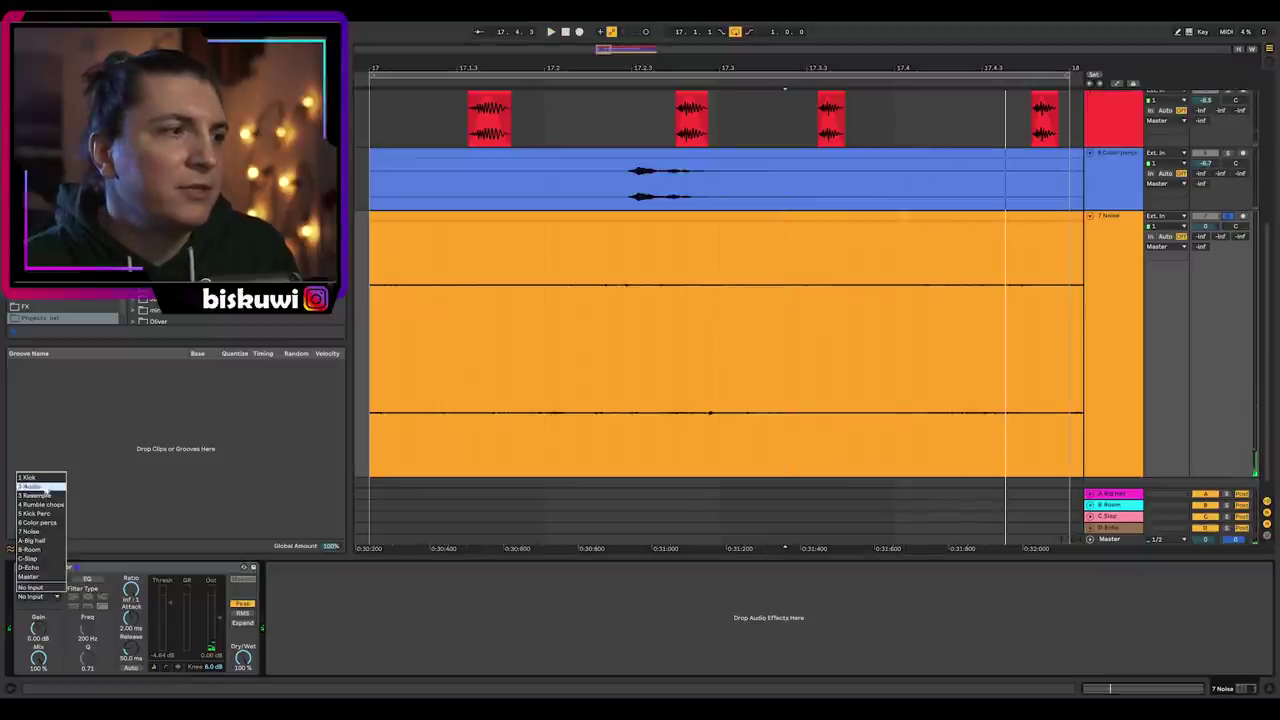
pyautogui.click(30, 478)
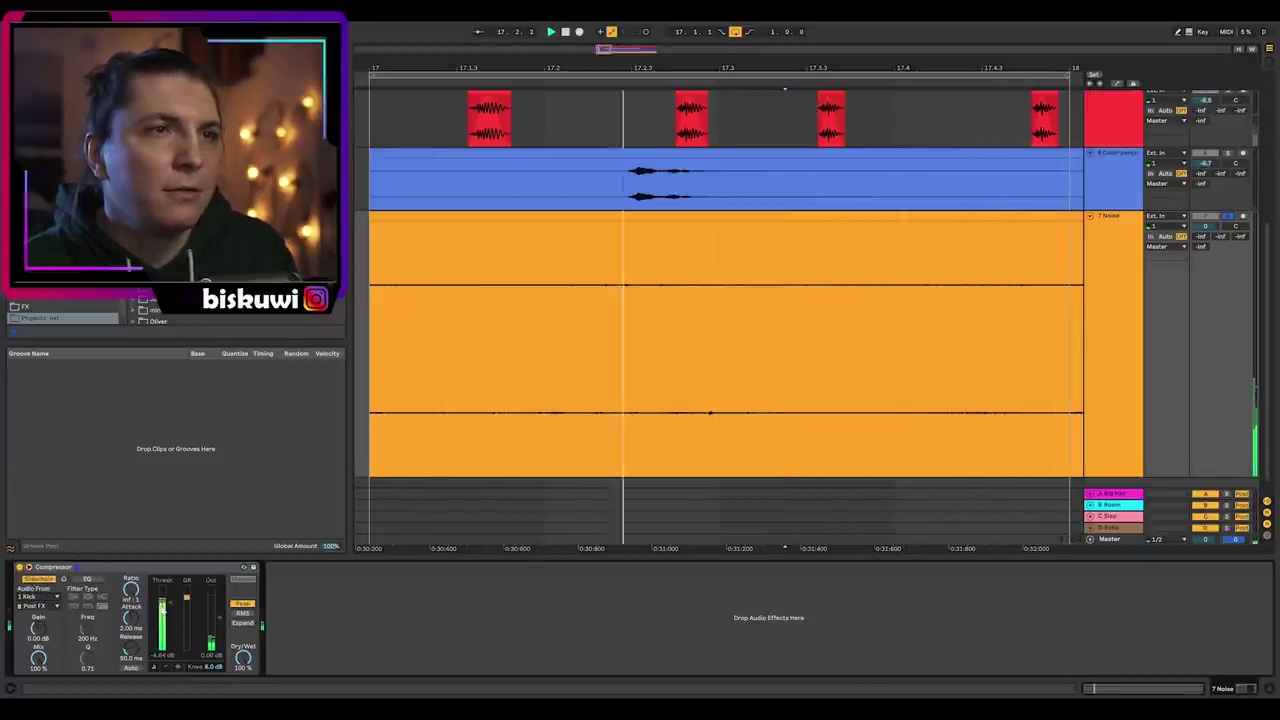
pyautogui.press('space')
pyautogui.click(1229, 216)
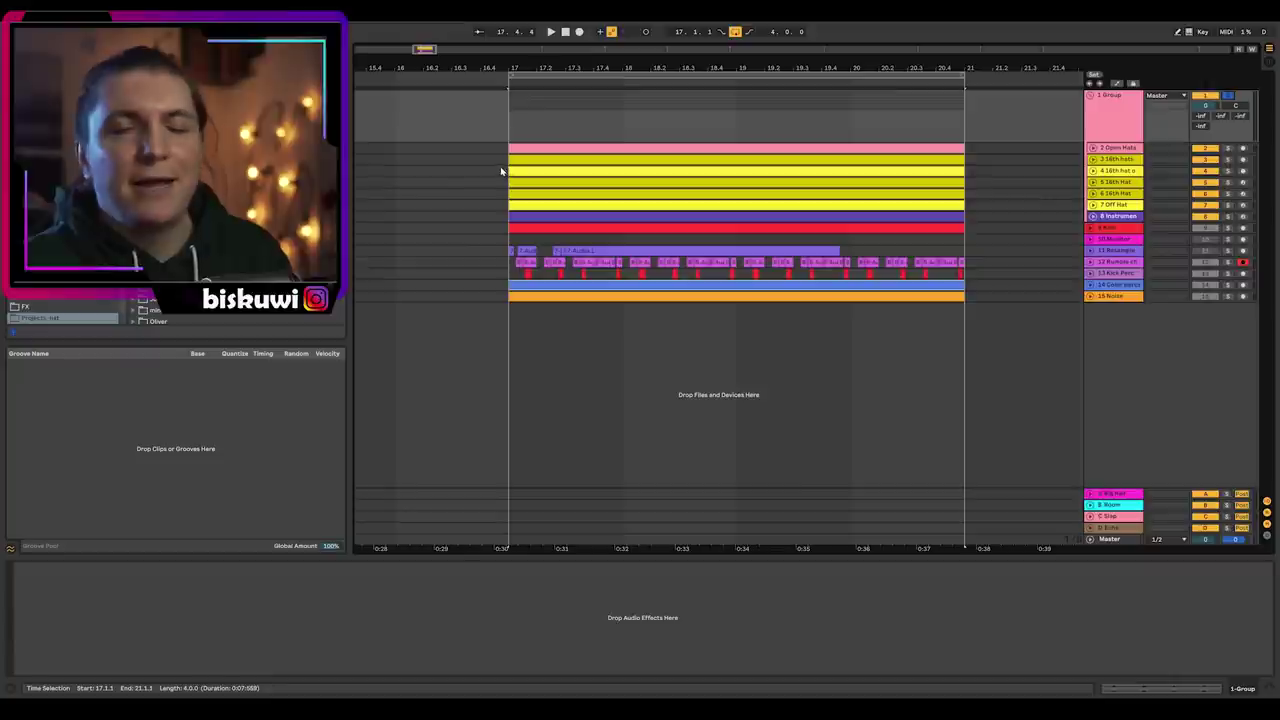
# Audition the soloed drum group, unsolo it, and play the full mix from 17.1.1 with looping on
pyautogui.press('space')
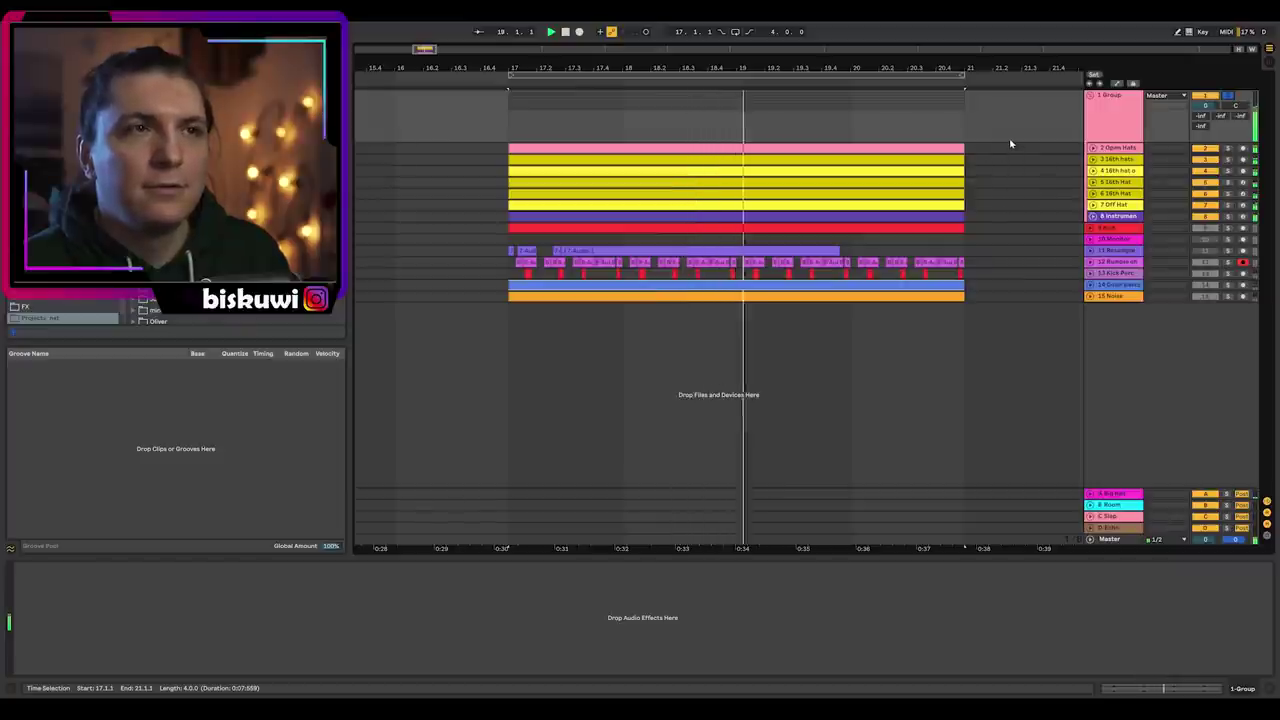
pyautogui.hotkey('ctrl', 'l')
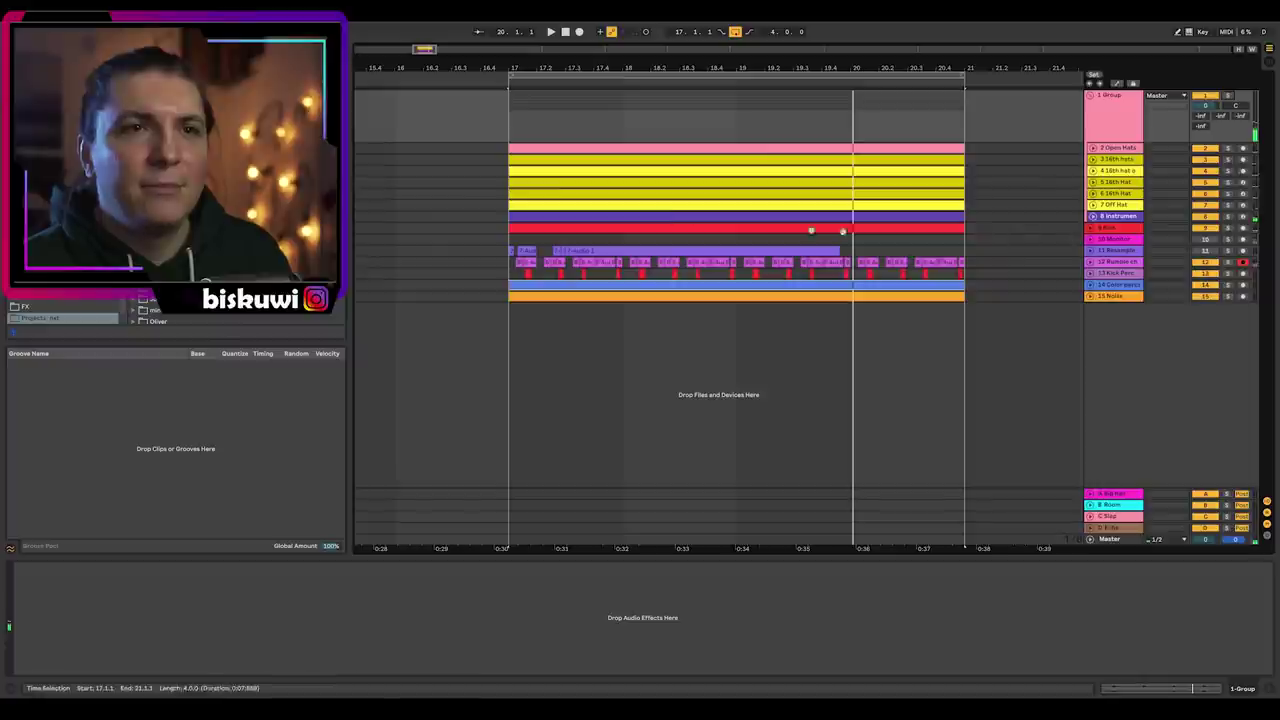
pyautogui.click(512, 117)
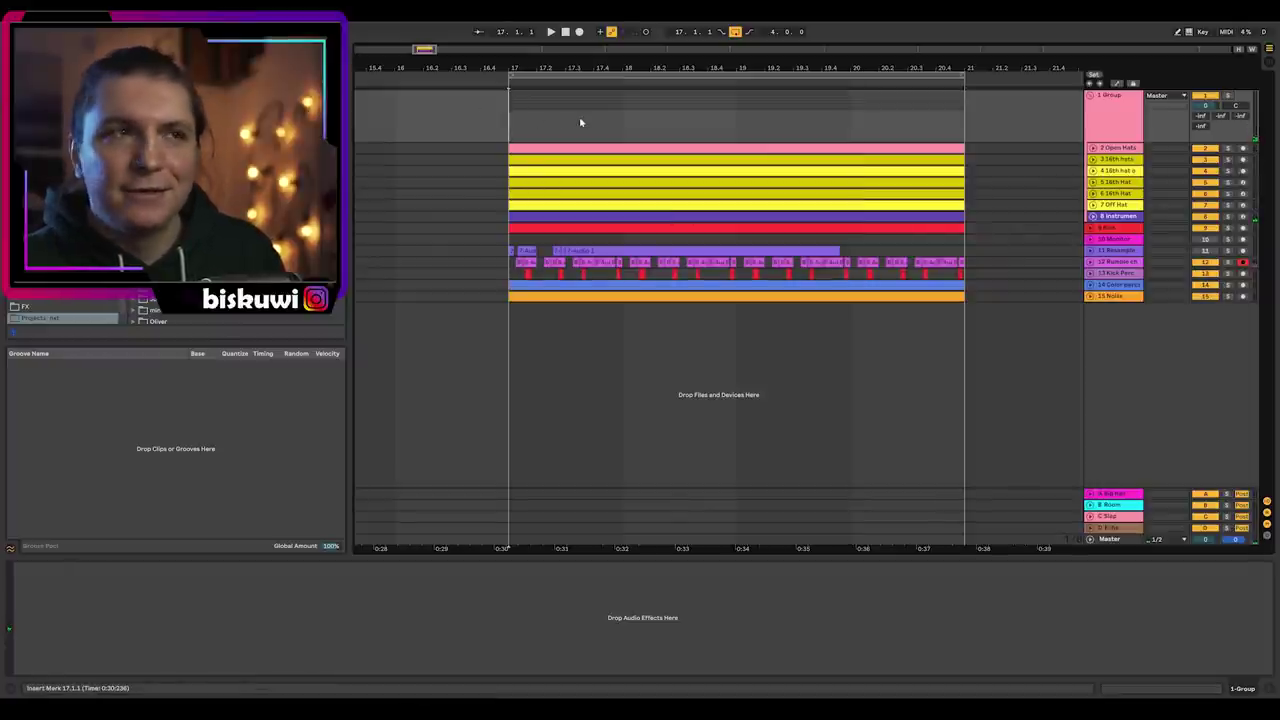
pyautogui.press('space')
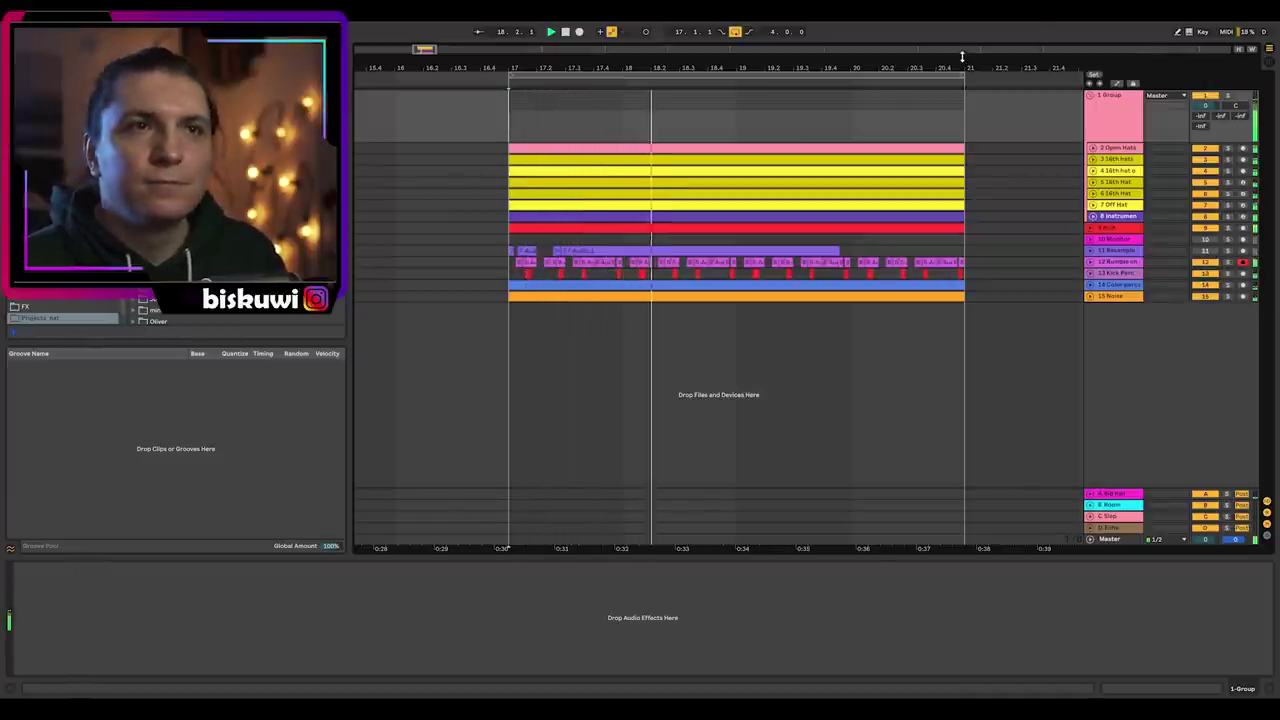
pyautogui.moveTo(962, 62); pyautogui.dragTo(991, 75)
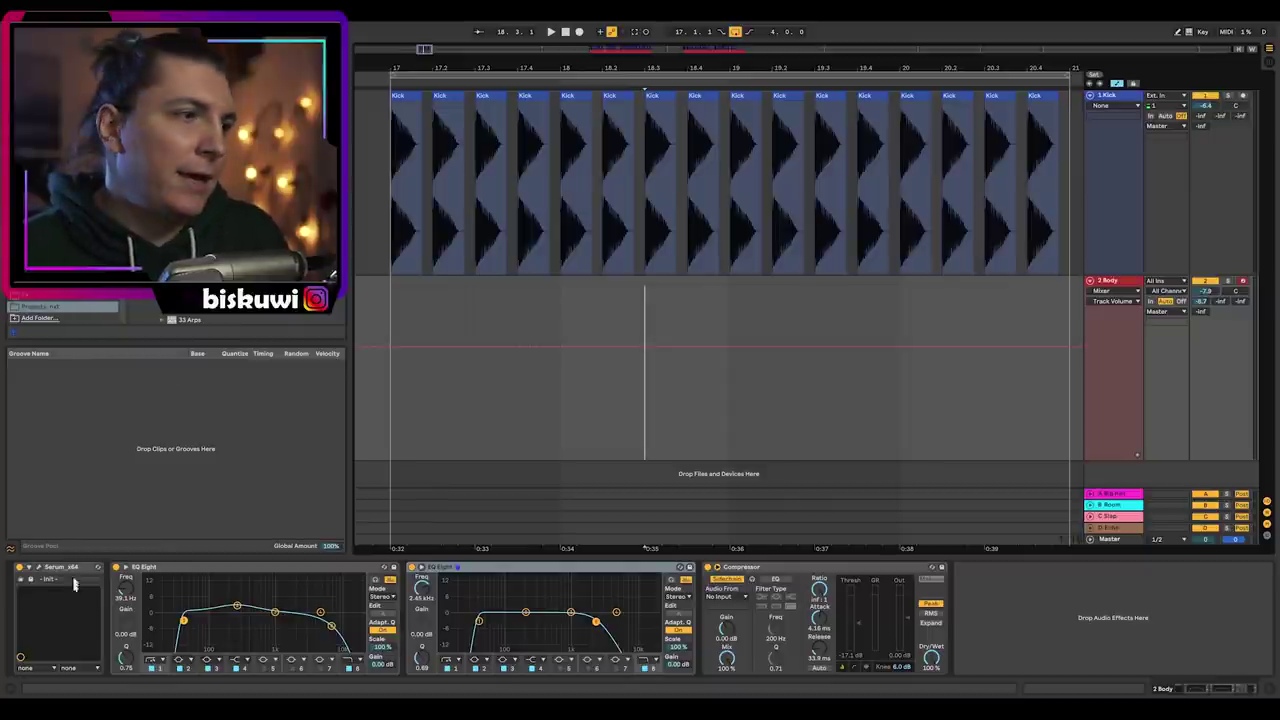
# Inspect the oscillator, filter and effects settings of the Body track's Serum patch
pyautogui.click(38, 568)
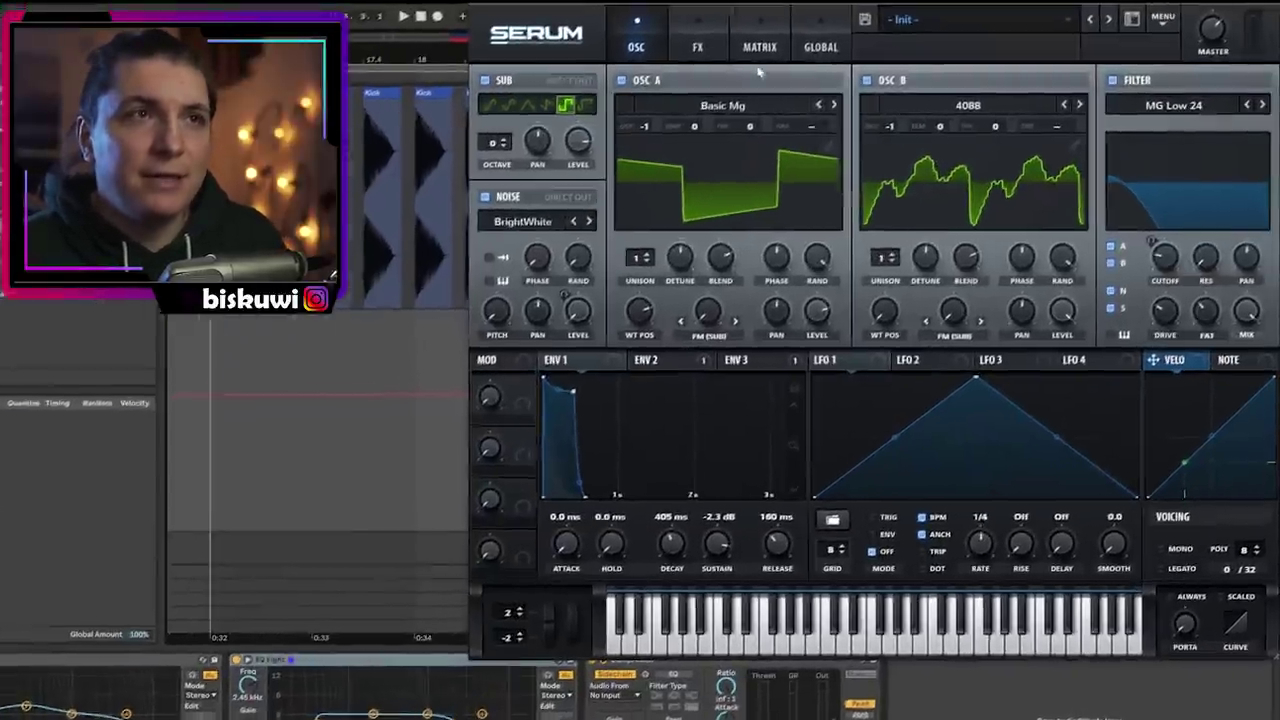
pyautogui.click(785, 47)
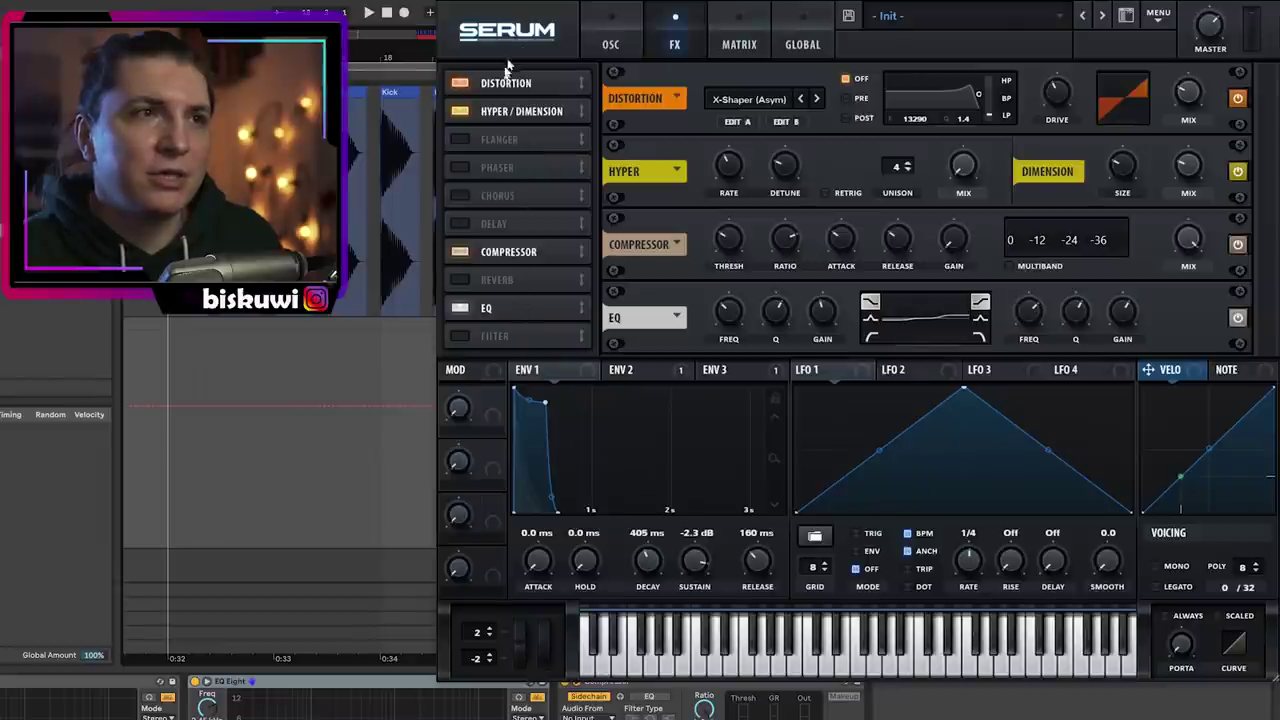
pyautogui.click(610, 30)
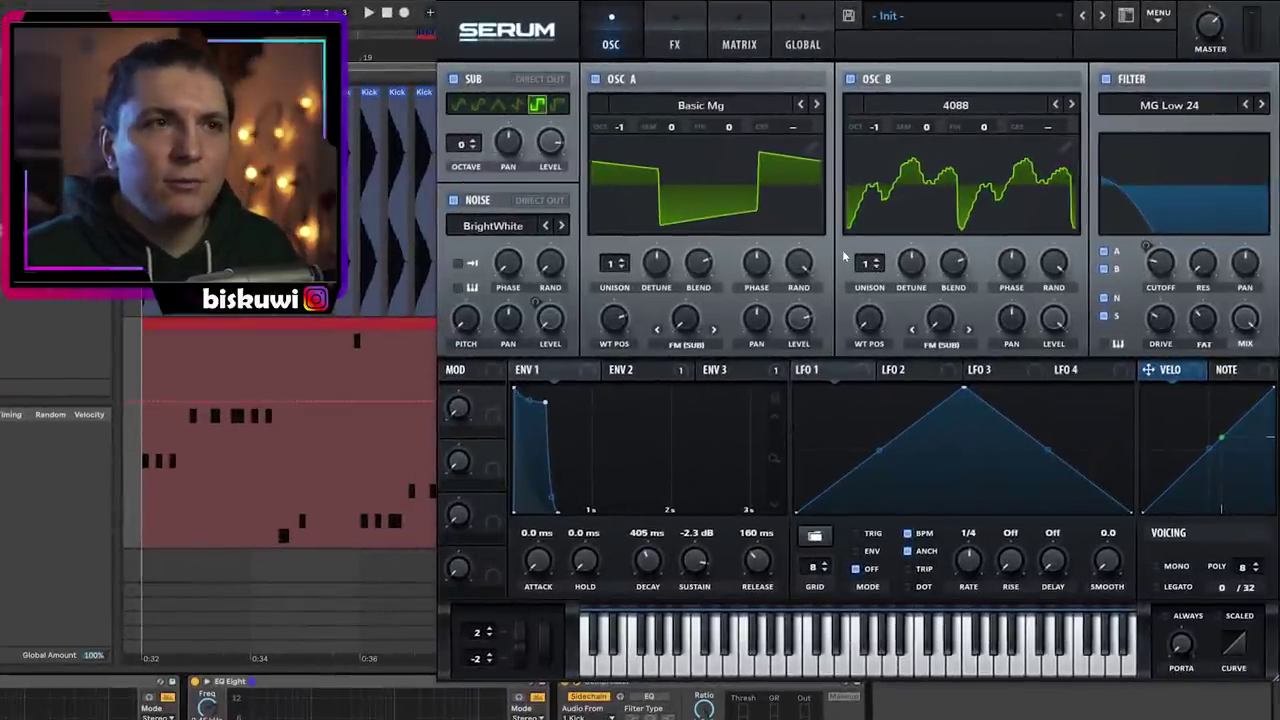
pyautogui.click(686, 38)
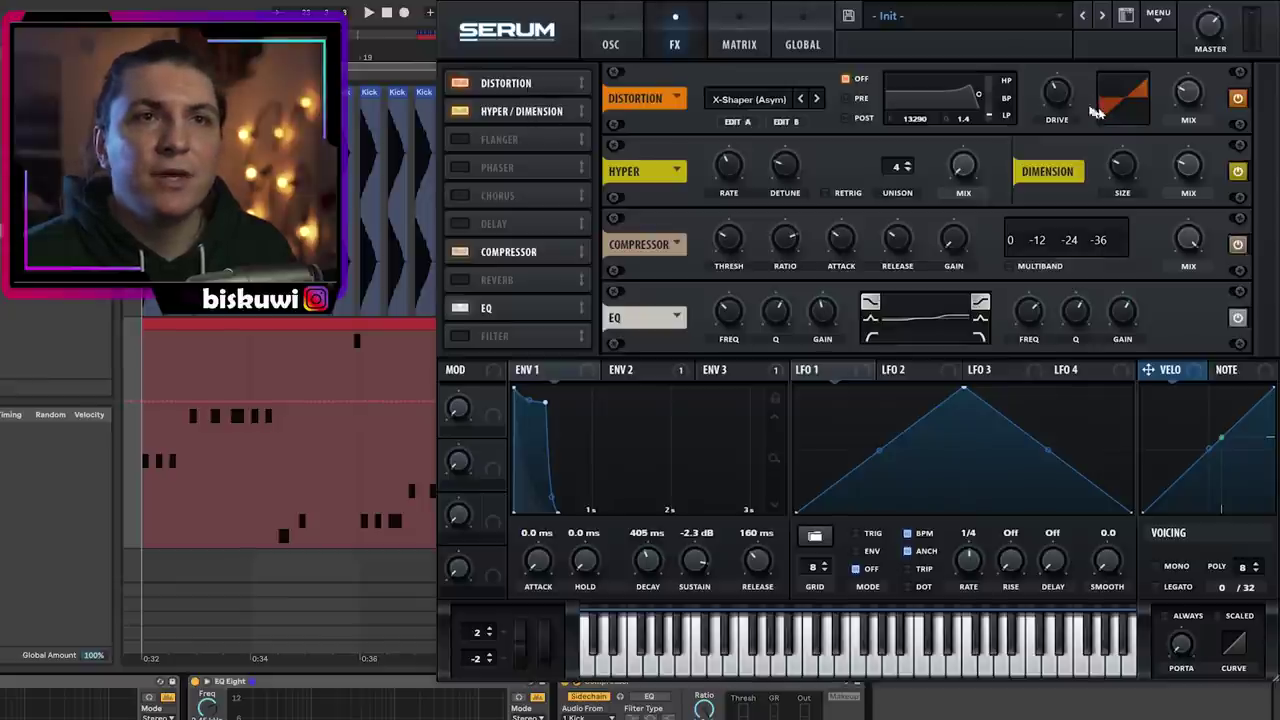
# Audition the Body bass with Serum's Hyper/Dimension effect bypassed, re-enable the effect and close the plugin window
pyautogui.click(1238, 172)
pyautogui.press('space')
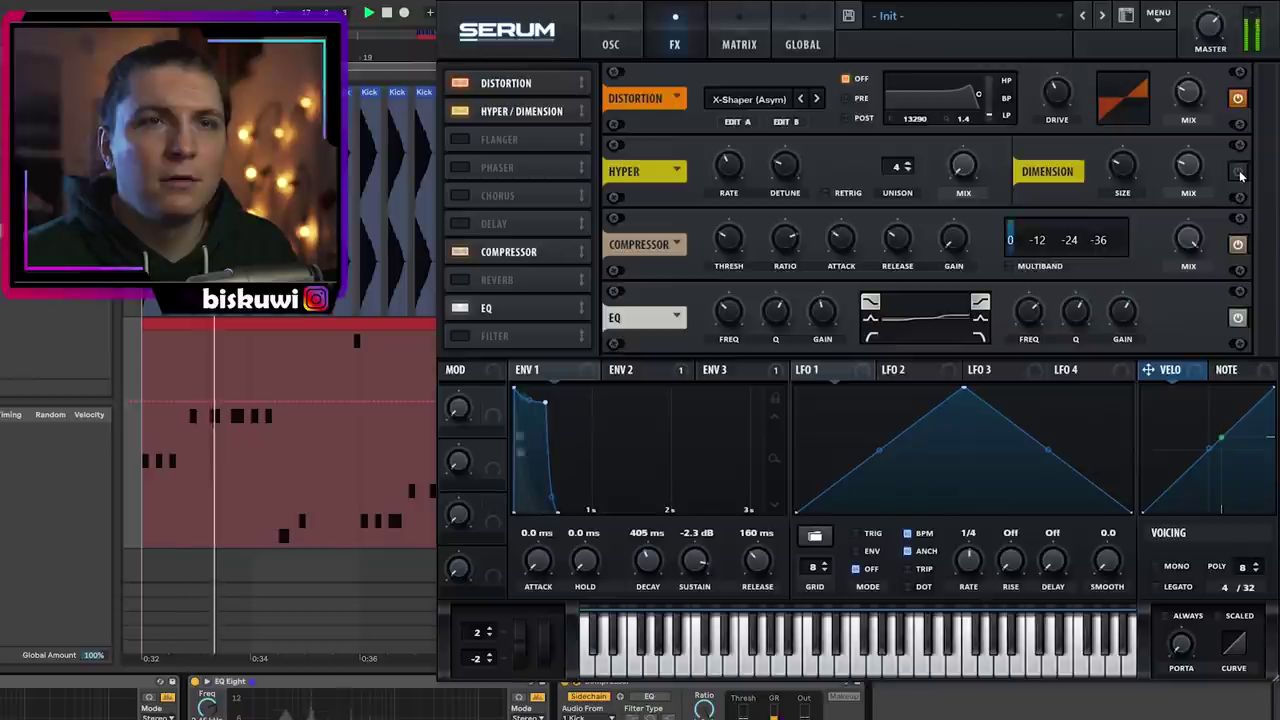
pyautogui.click(1238, 172)
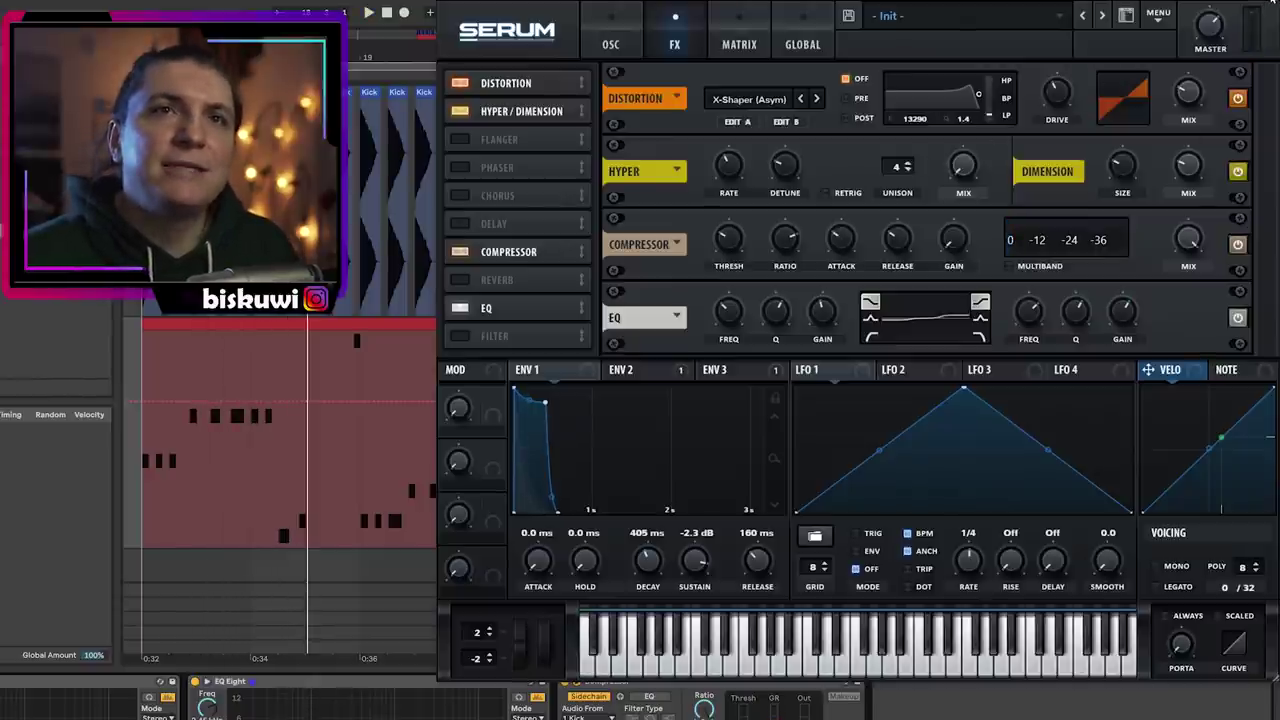
pyautogui.click(1273, 3)
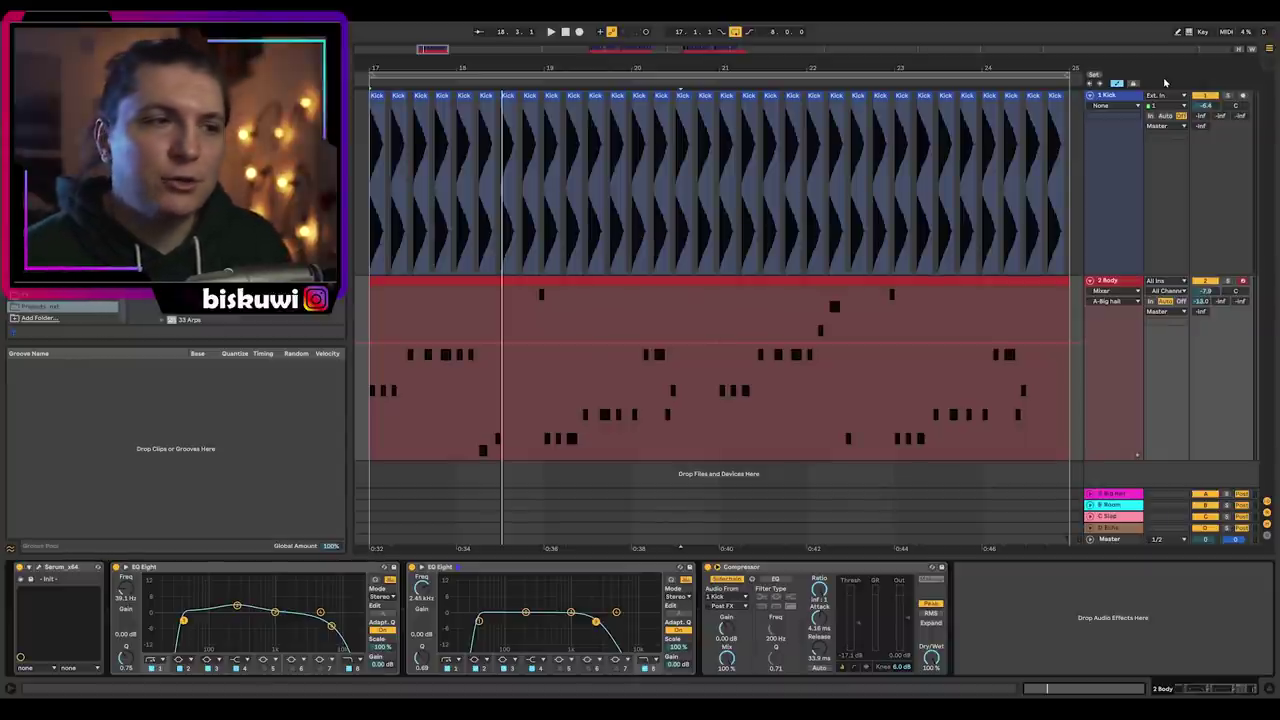
# Copy the Body clip to the new Serum track at 17.1.1 and delete the copy's two C#2 notes
pyautogui.click(1108, 281)
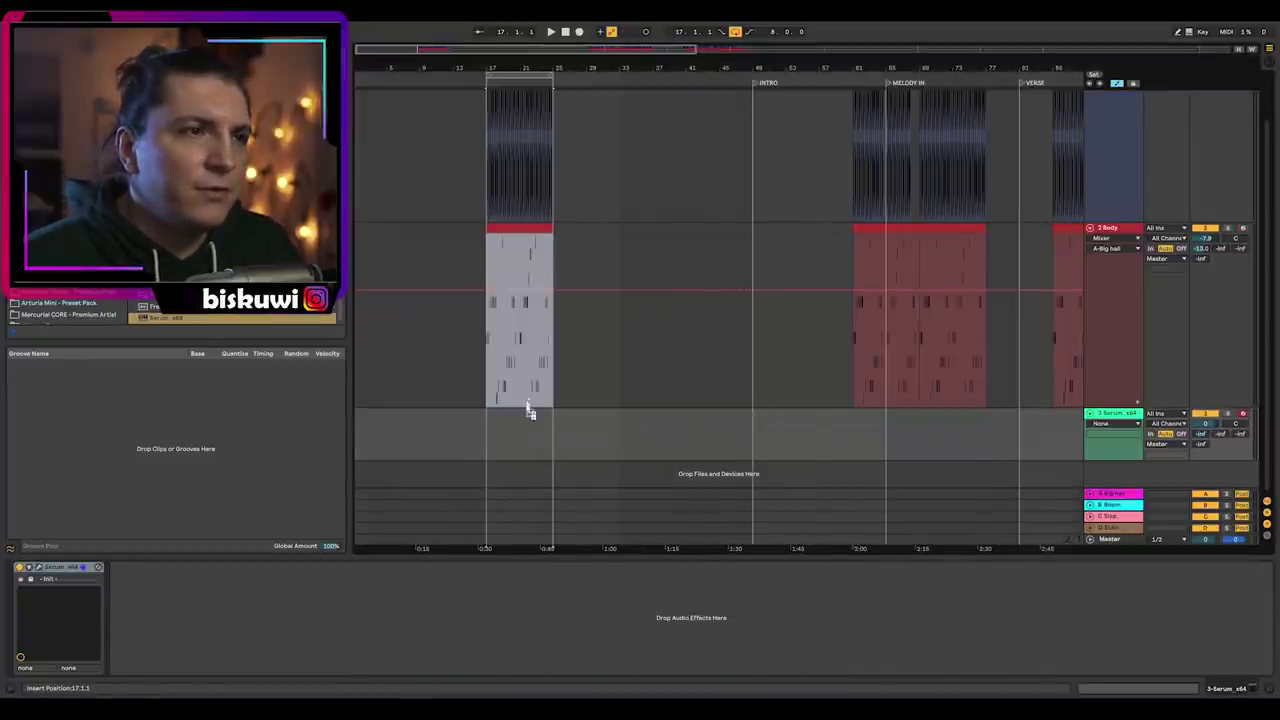
pyautogui.click(523, 420)
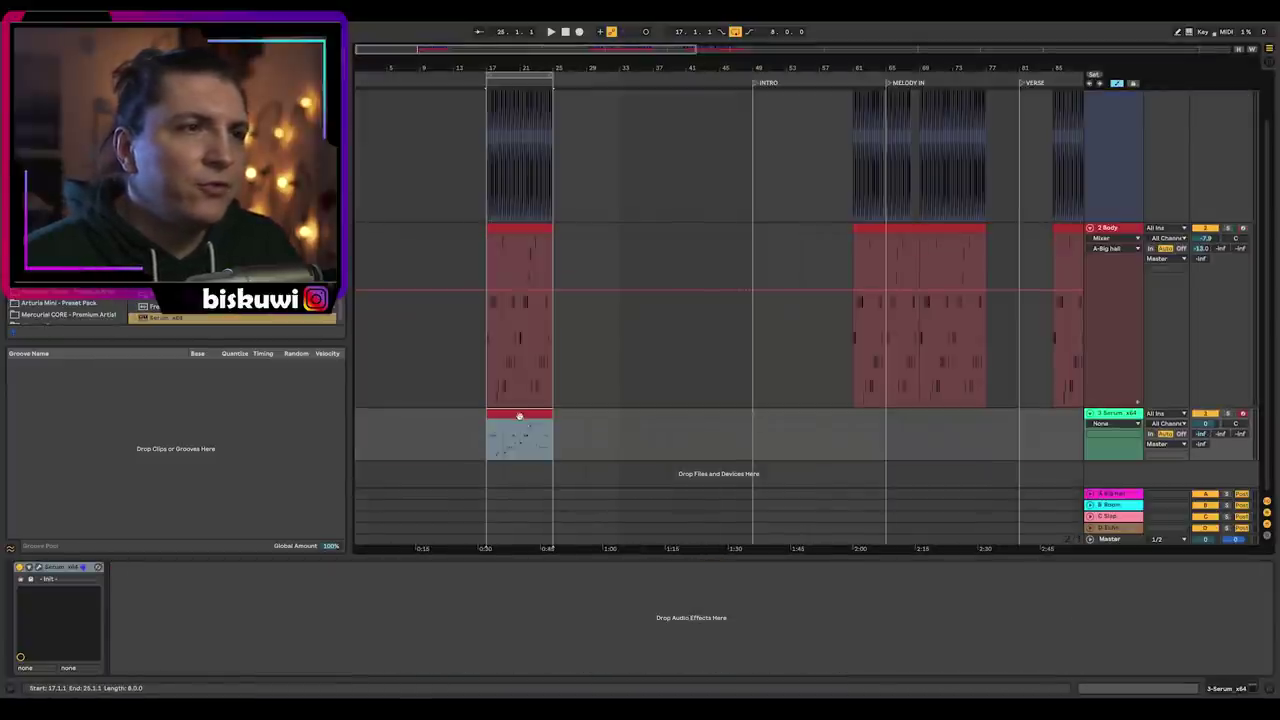
pyautogui.doubleClick(520, 418)
pyautogui.moveTo(1101, 293); pyautogui.dragTo(373, 296)
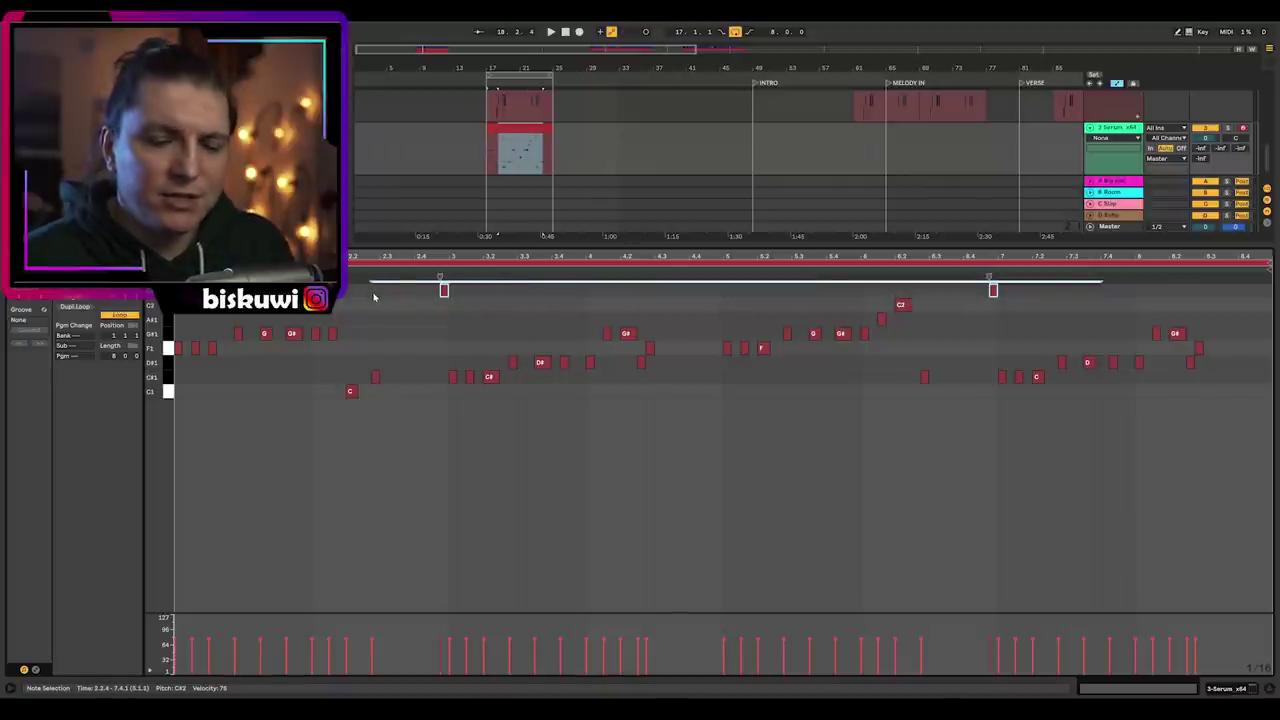
pyautogui.press('Delete')
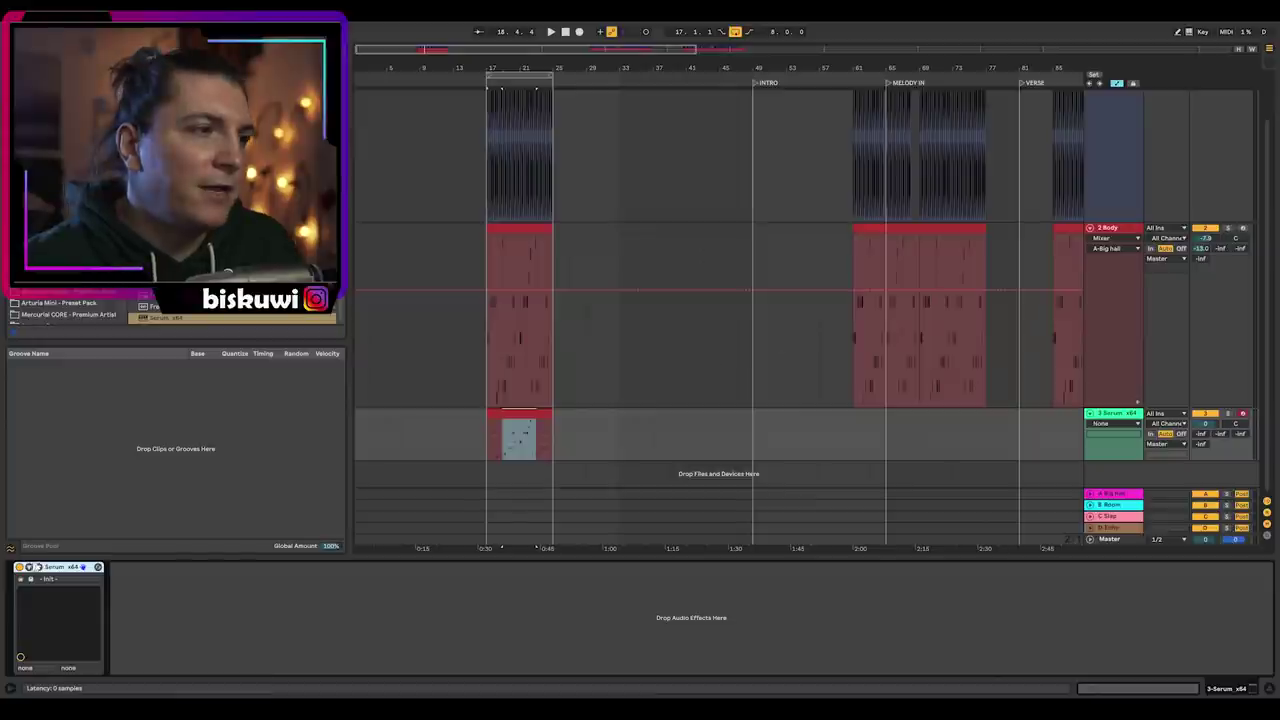
# Enable OSC B in the new track's Serum, with OSC A at octave -1 and OSC B at octave 0
pyautogui.click(31, 567)
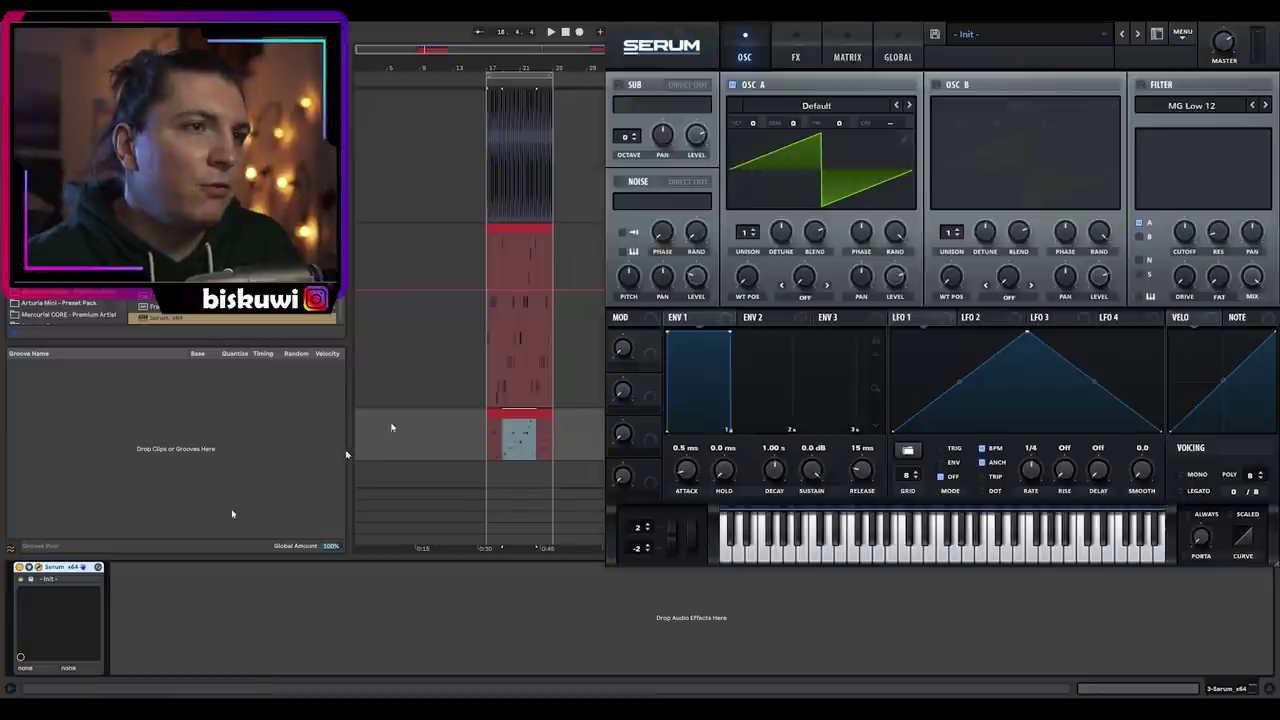
pyautogui.click(938, 84)
pyautogui.moveTo(753, 123); pyautogui.dragTo(753, 142)
pyautogui.moveTo(960, 123); pyautogui.dragTo(958, 143)
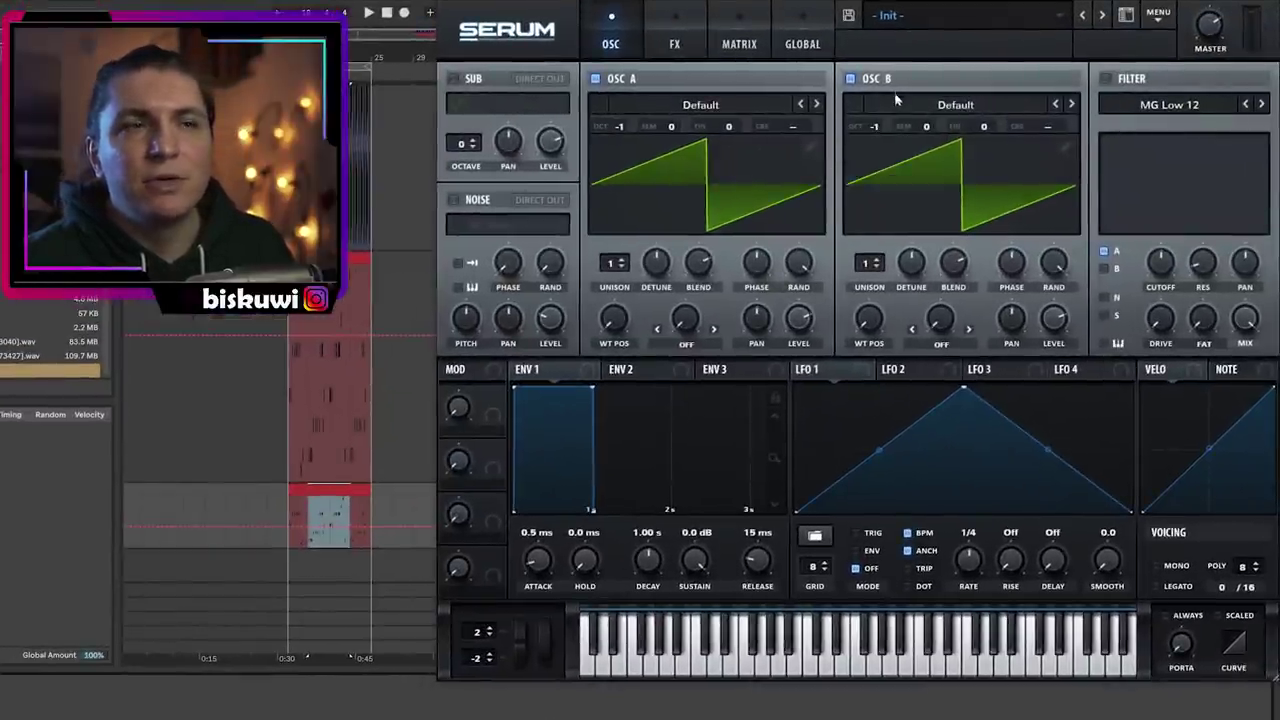
pyautogui.moveTo(883, 126); pyautogui.dragTo(883, 119)
# Enable Serum's filter as MG Low 24 for both oscillators, lower its cutoff by ear, and turn on mono voicing
pyautogui.click(1106, 79)
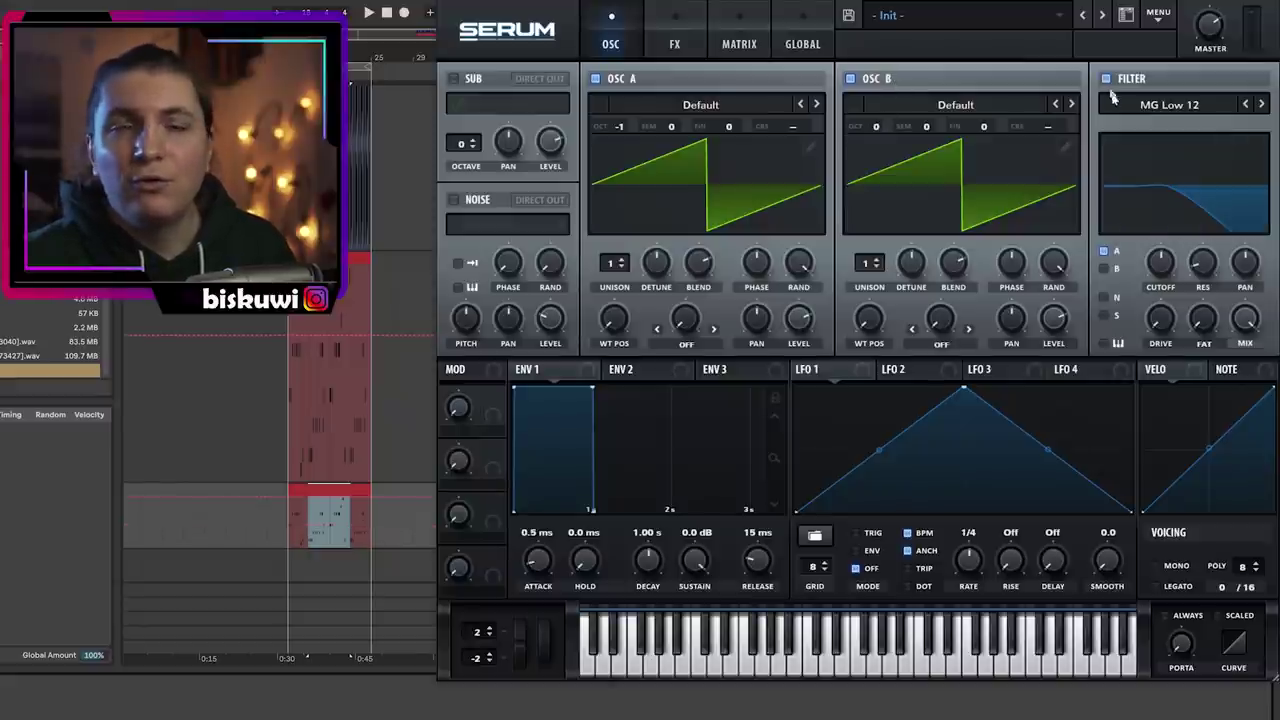
pyautogui.moveTo(1162, 320); pyautogui.dragTo(1160, 283)
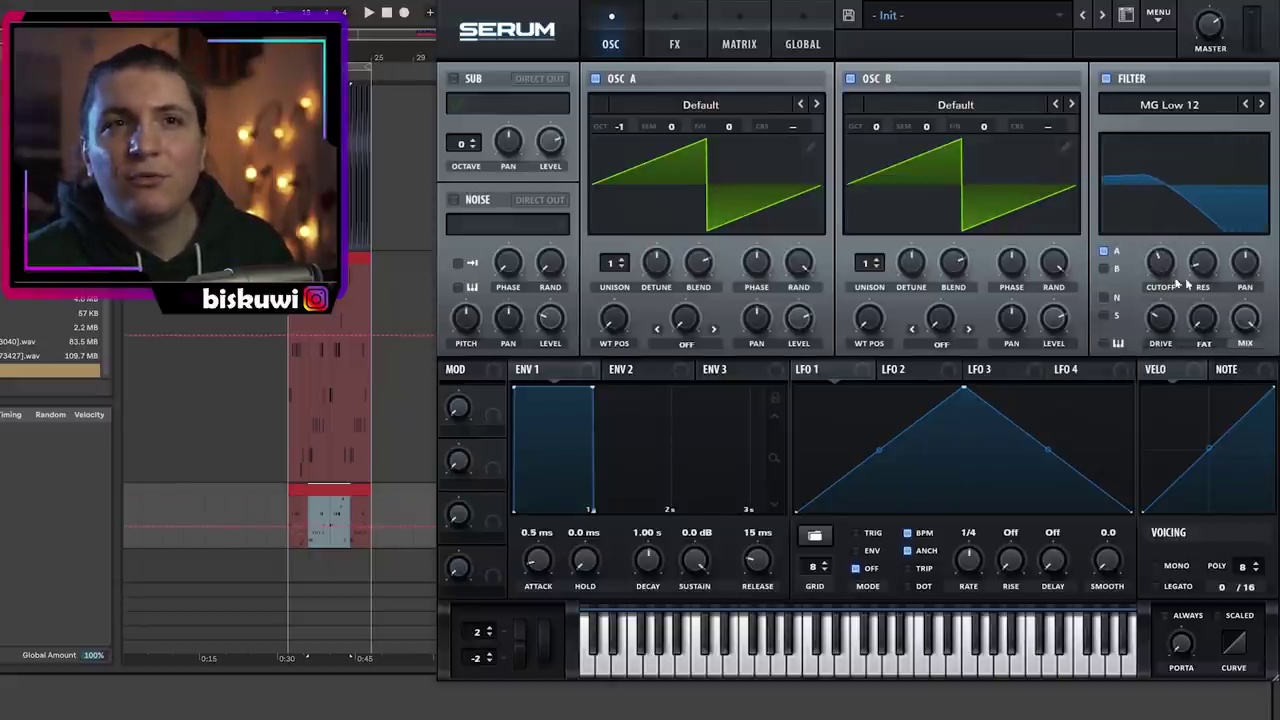
pyautogui.click(1262, 104)
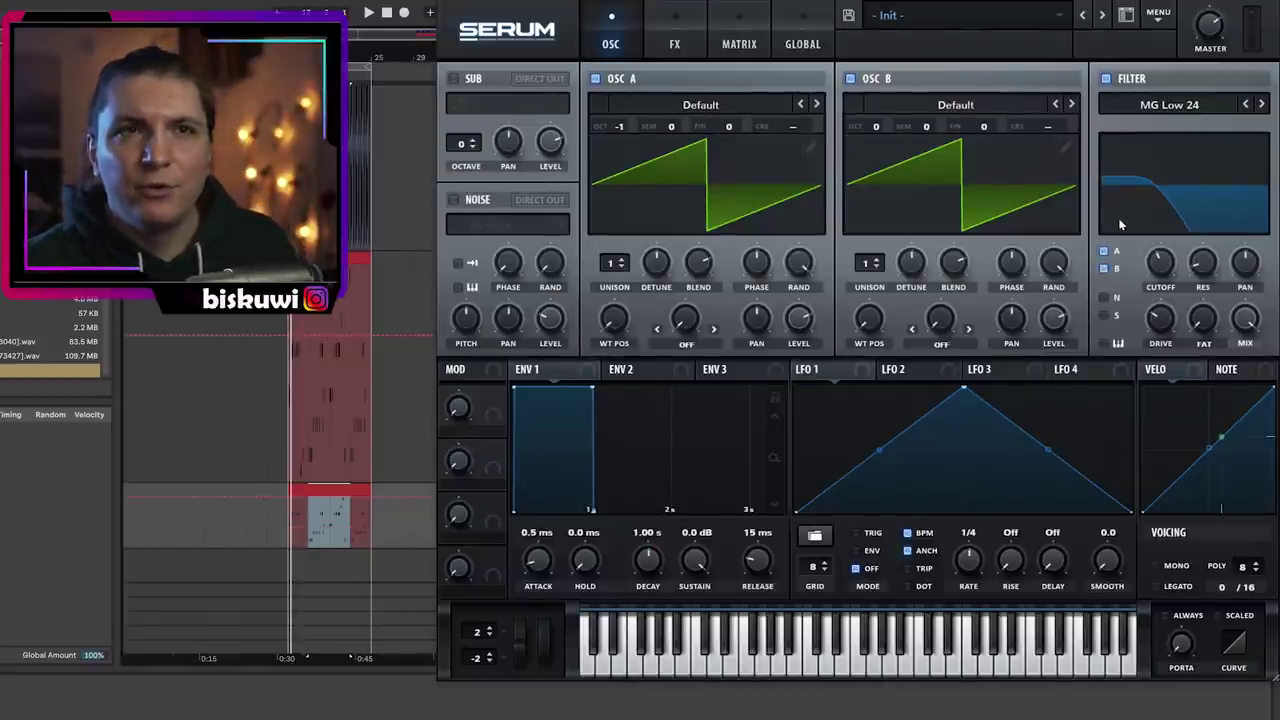
pyautogui.press('space')
pyautogui.moveTo(1162, 275)
pyautogui.moveTo(1162, 275); pyautogui.dragTo(1164, 287)
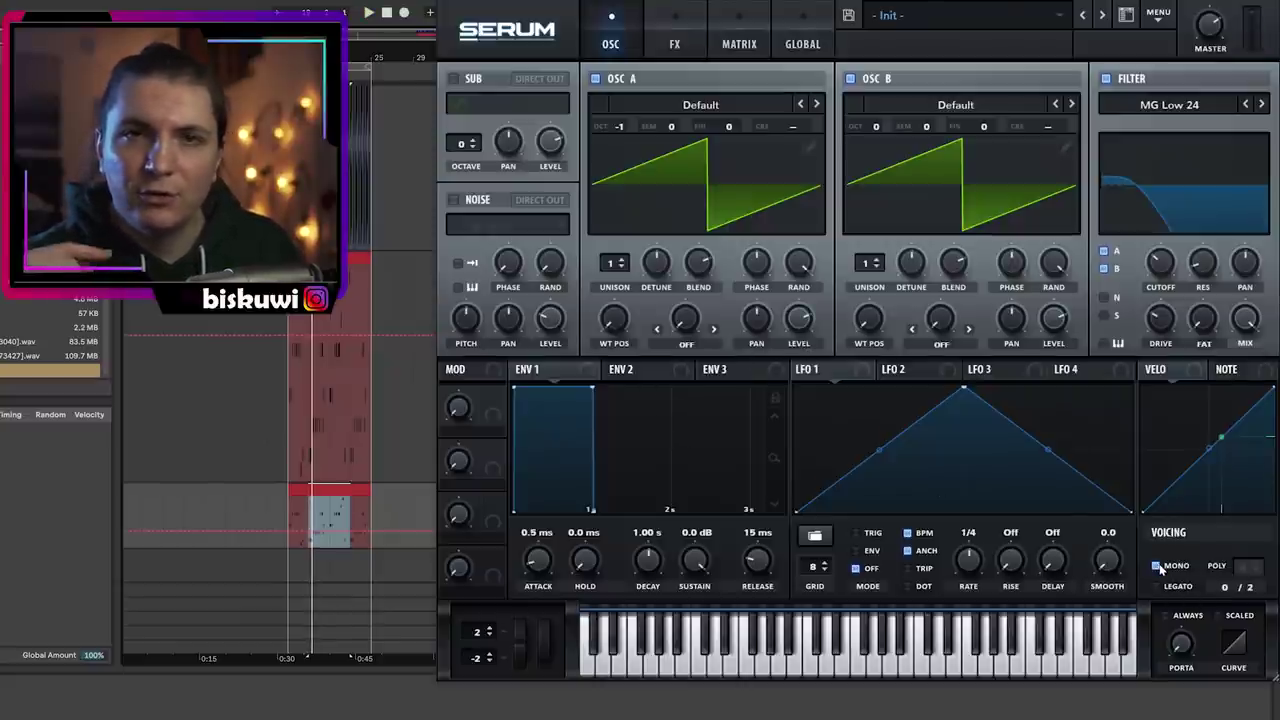
# Shape Env 1 to a 363 ms decay and -3.2 dB sustain while auditioning the bass
pyautogui.moveTo(589, 386); pyautogui.dragTo(554, 409)
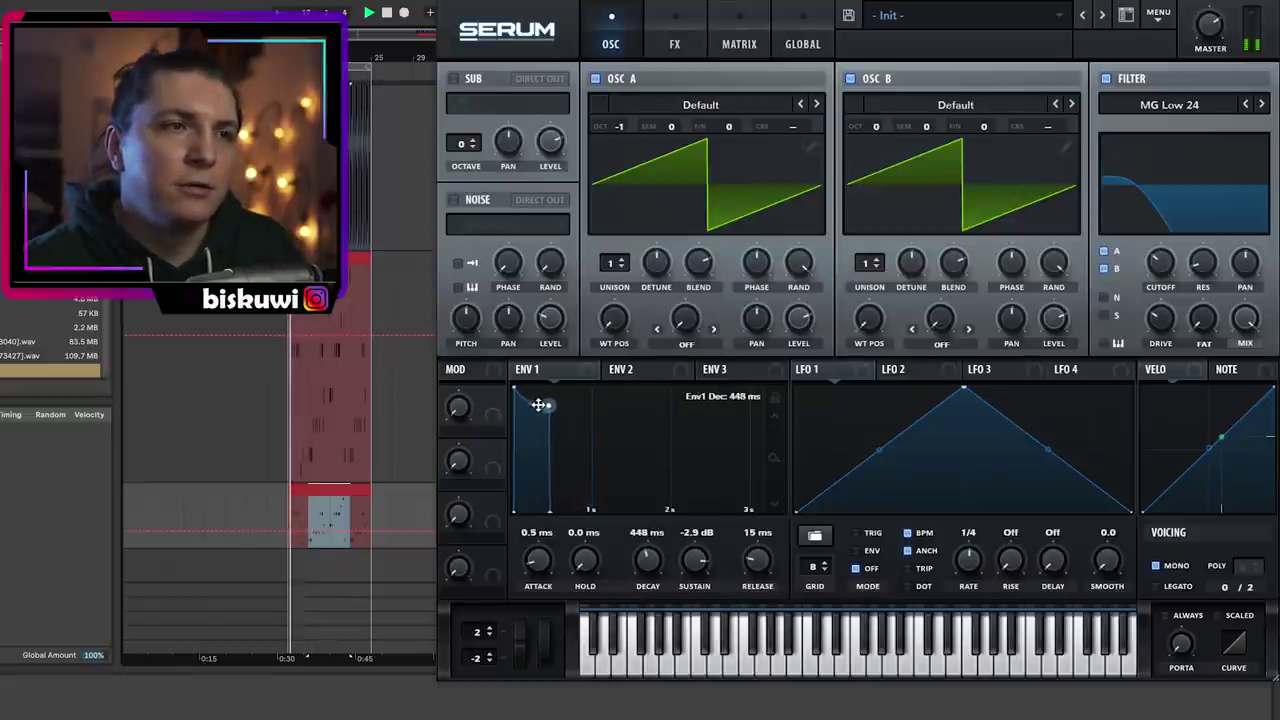
pyautogui.moveTo(537, 406); pyautogui.dragTo(547, 404)
pyautogui.press('space')
pyautogui.press('space')
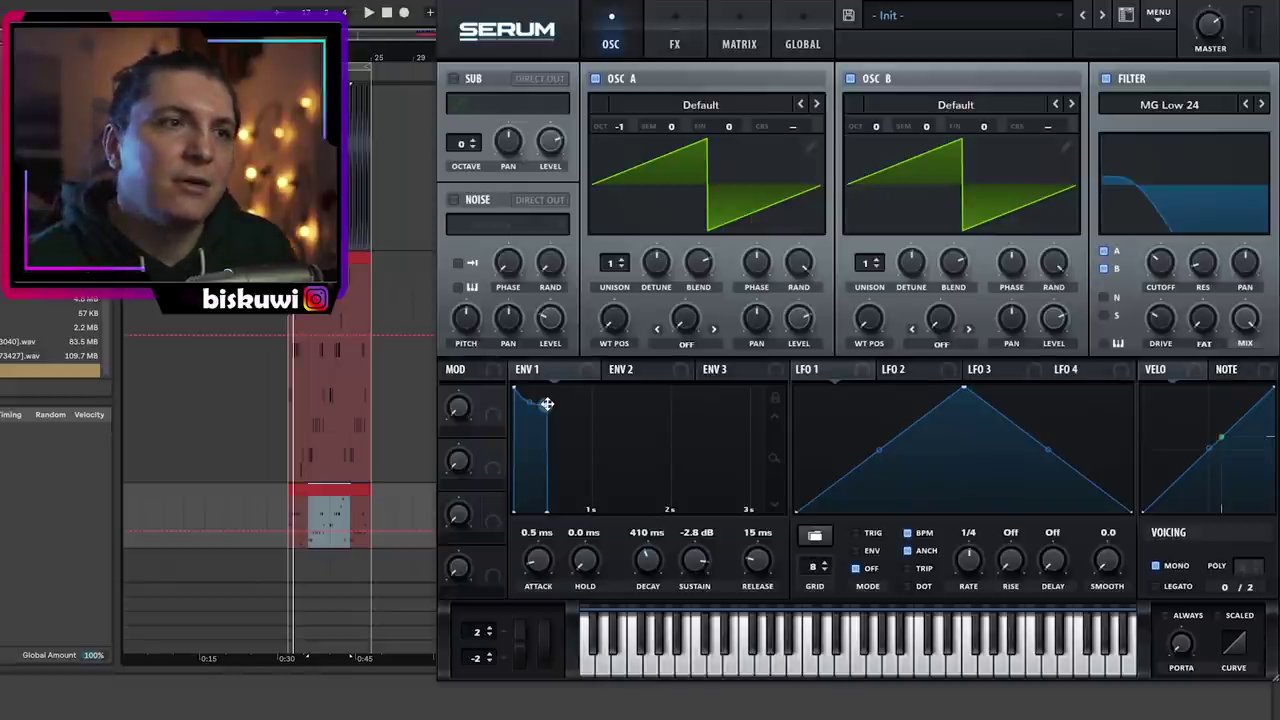
pyautogui.moveTo(543, 409); pyautogui.dragTo(541, 406)
pyautogui.press('space')
# Enable Serum's Distortion effect in Tube mode and audition the new bass track
pyautogui.click(674, 43)
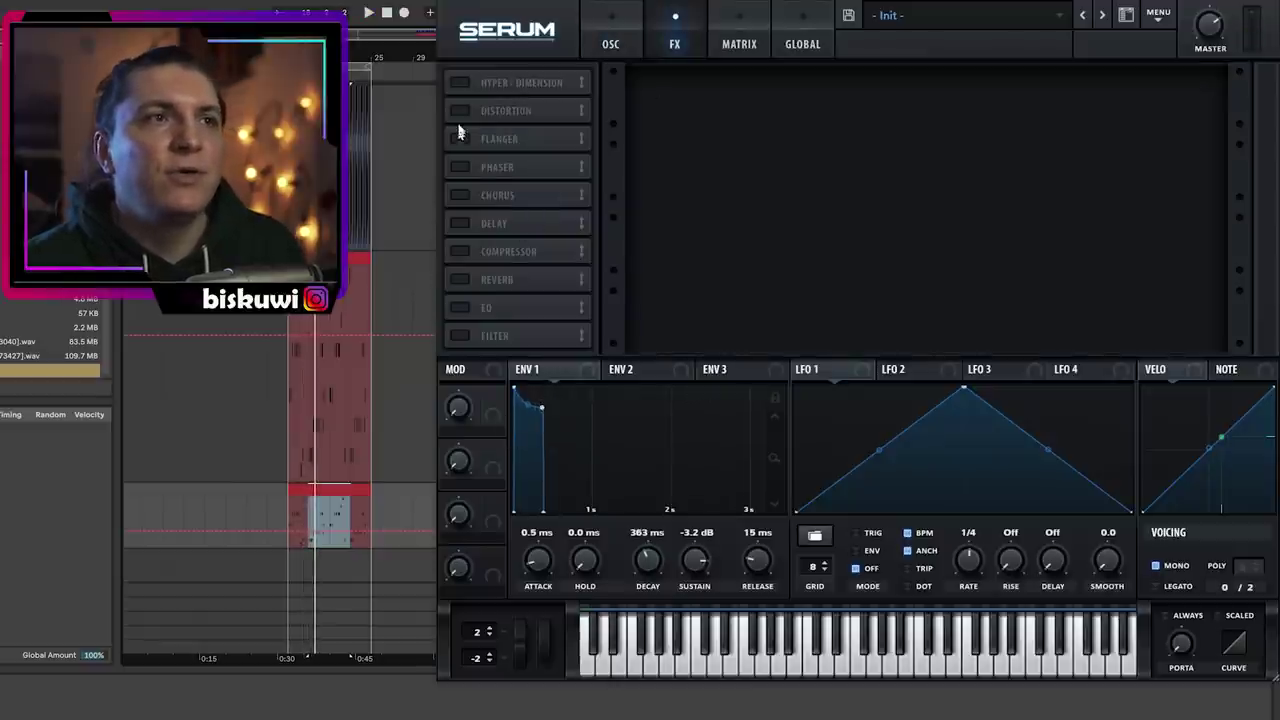
pyautogui.click(460, 111)
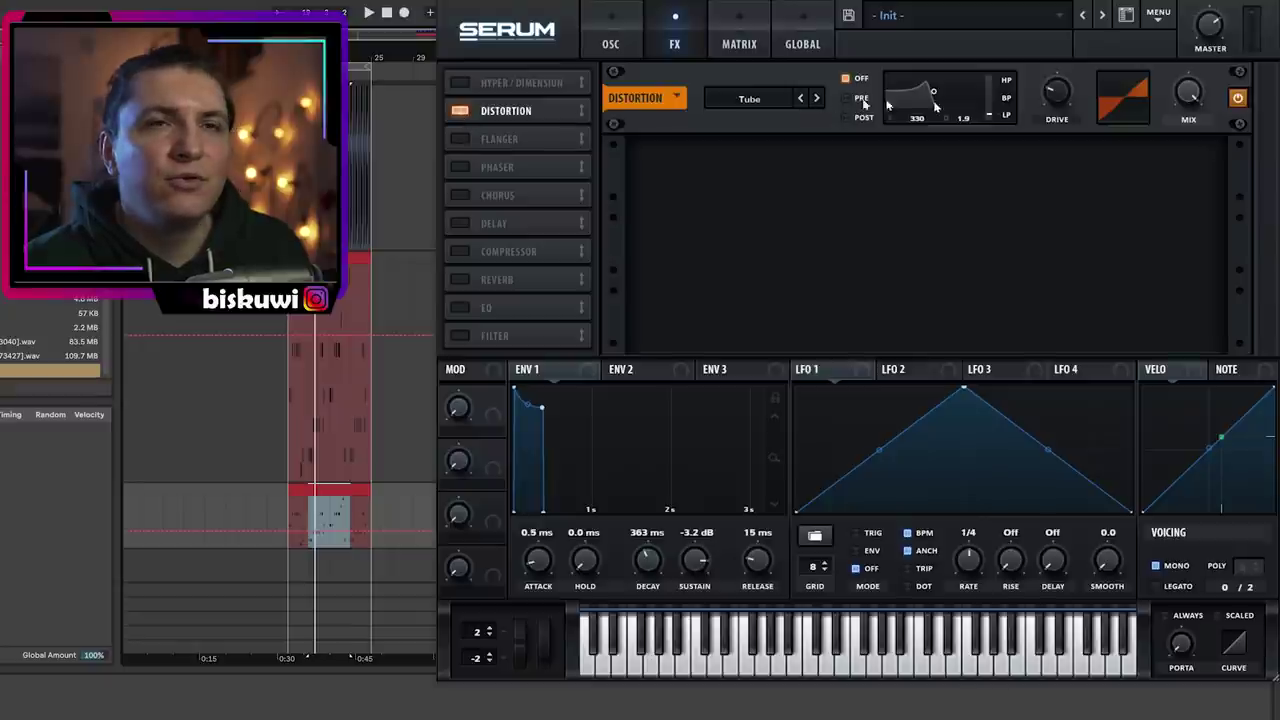
pyautogui.press('space')
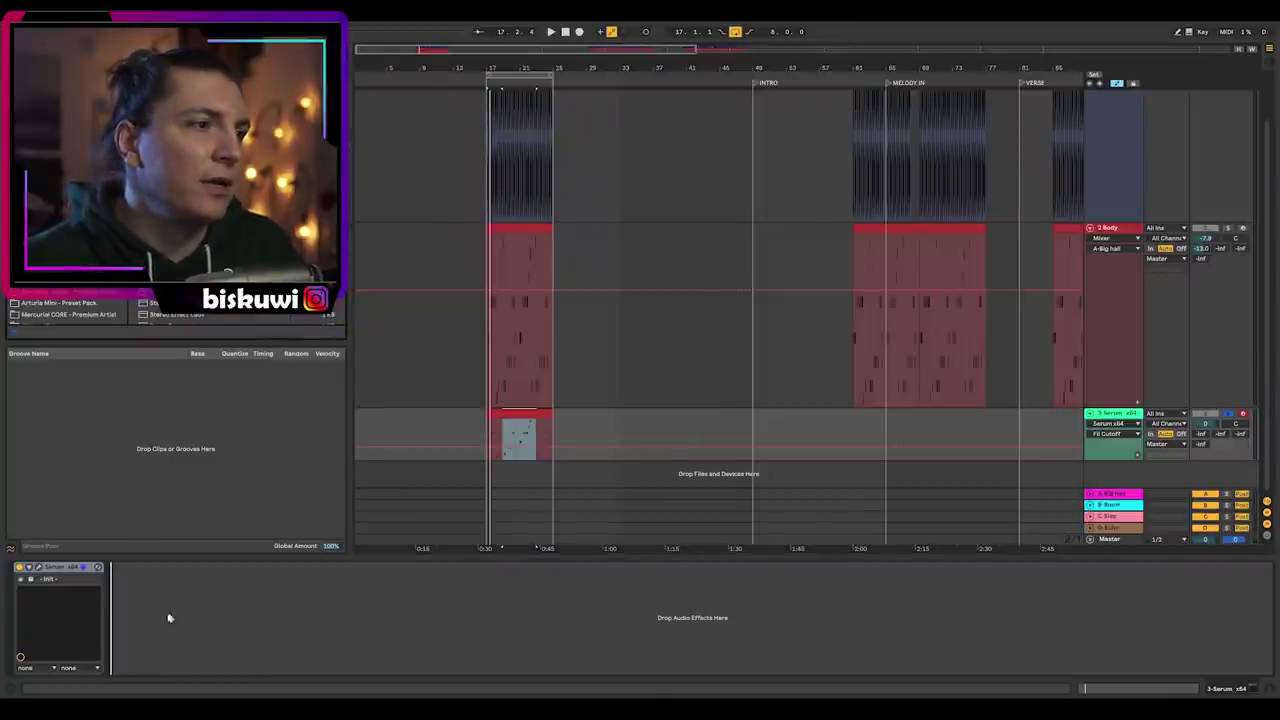
# Add an EQ Eight after Serum with a low-pass just below 100 Hz and a steep low cut at 24 Hz
pyautogui.click(349, 668)
pyautogui.moveTo(357, 620); pyautogui.dragTo(212, 618)
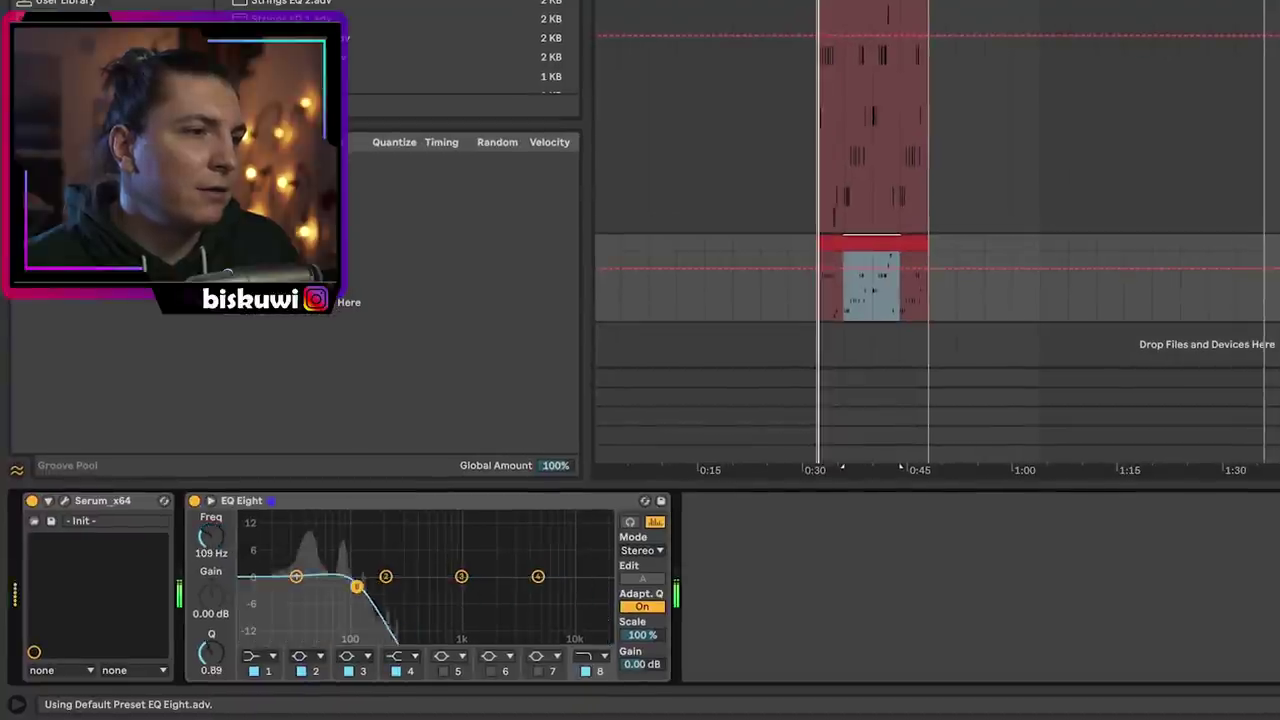
pyautogui.moveTo(357, 586); pyautogui.dragTo(285, 590)
pyautogui.click(272, 656)
pyautogui.click(262, 537)
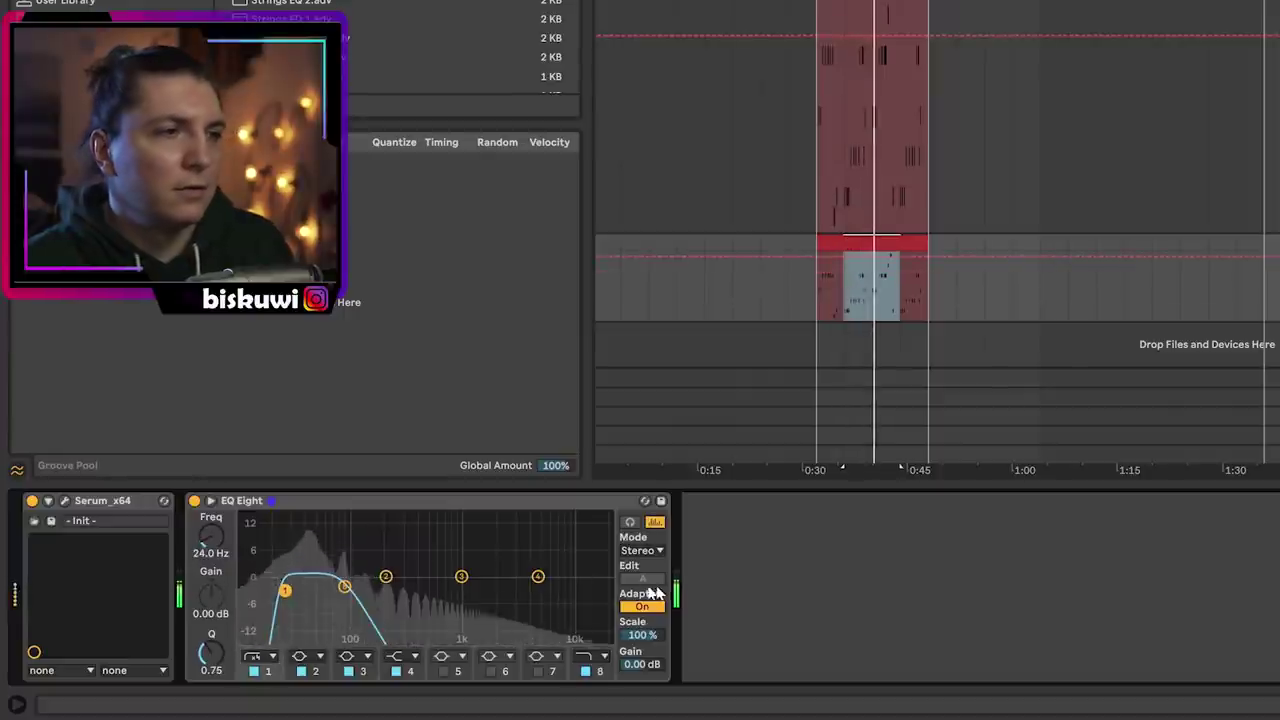
pyautogui.press('space')
# Add a Compressor after the EQ Eight with ratio 4.34:1, threshold -15.3 dB and makeup off, and audition it
pyautogui.hotkey('ctrl', 'f')
pyautogui.write('com')
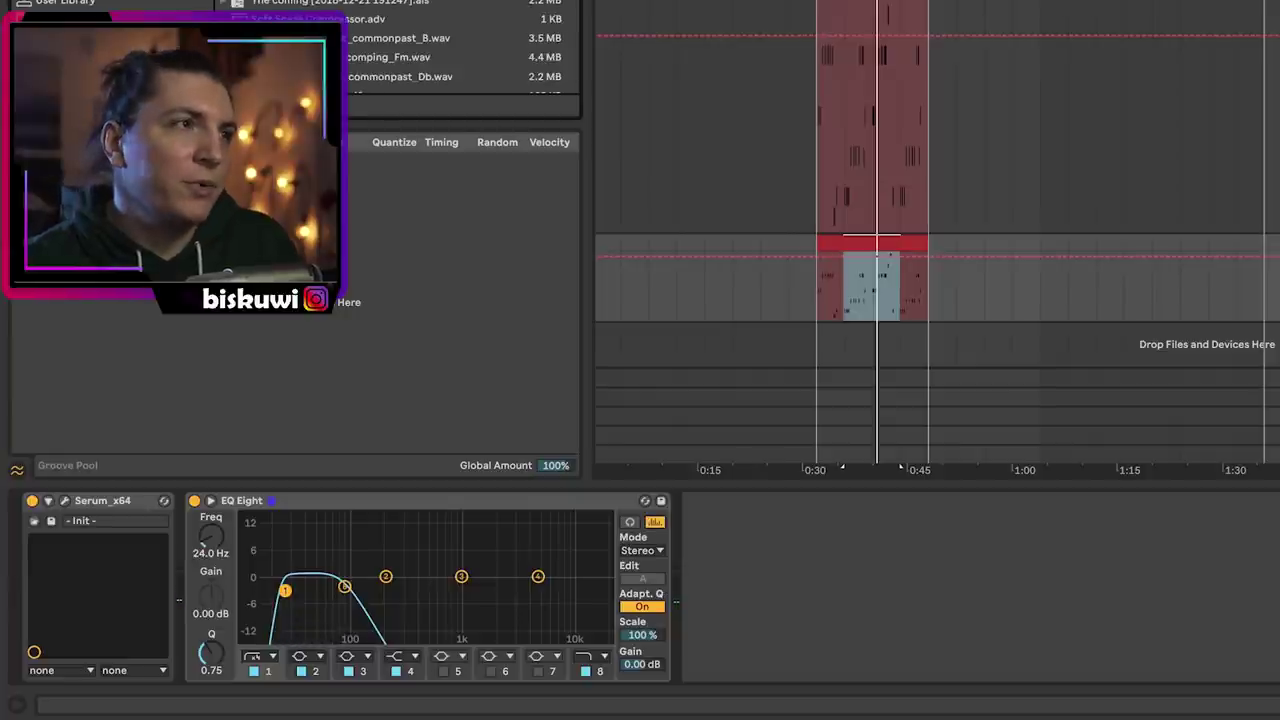
pyautogui.press('Return')
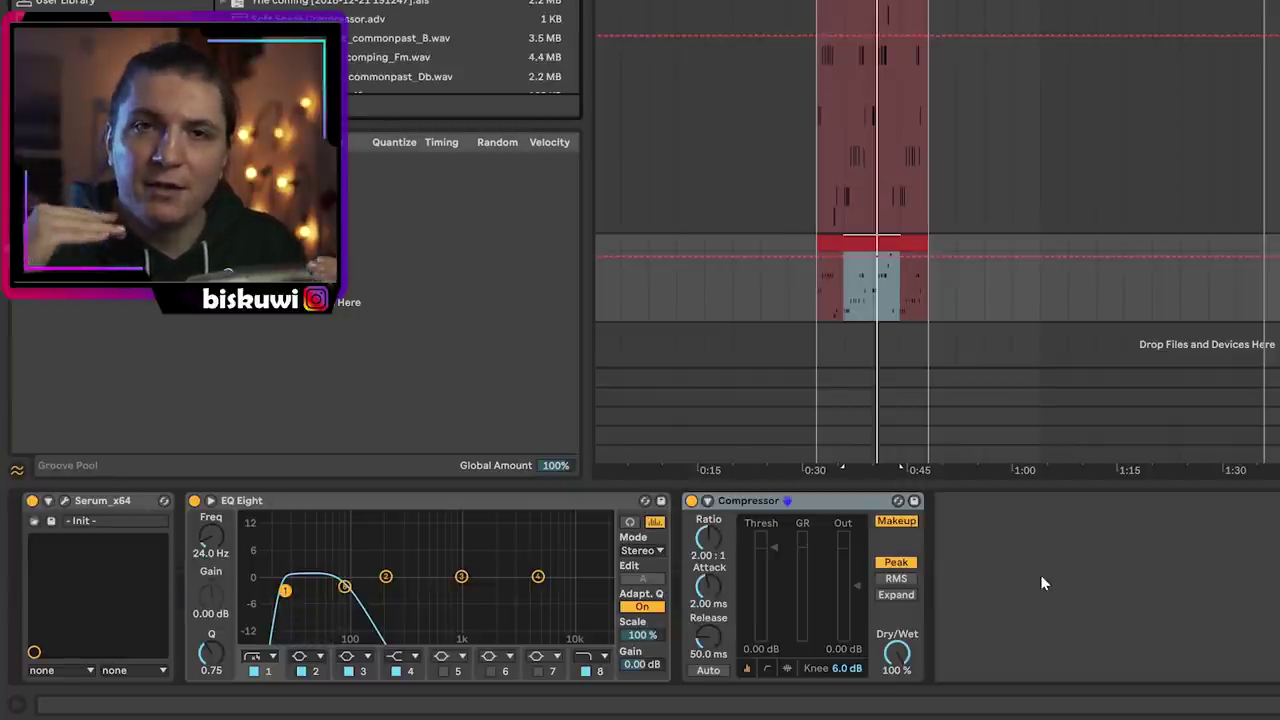
pyautogui.moveTo(700, 536); pyautogui.dragTo(700, 505)
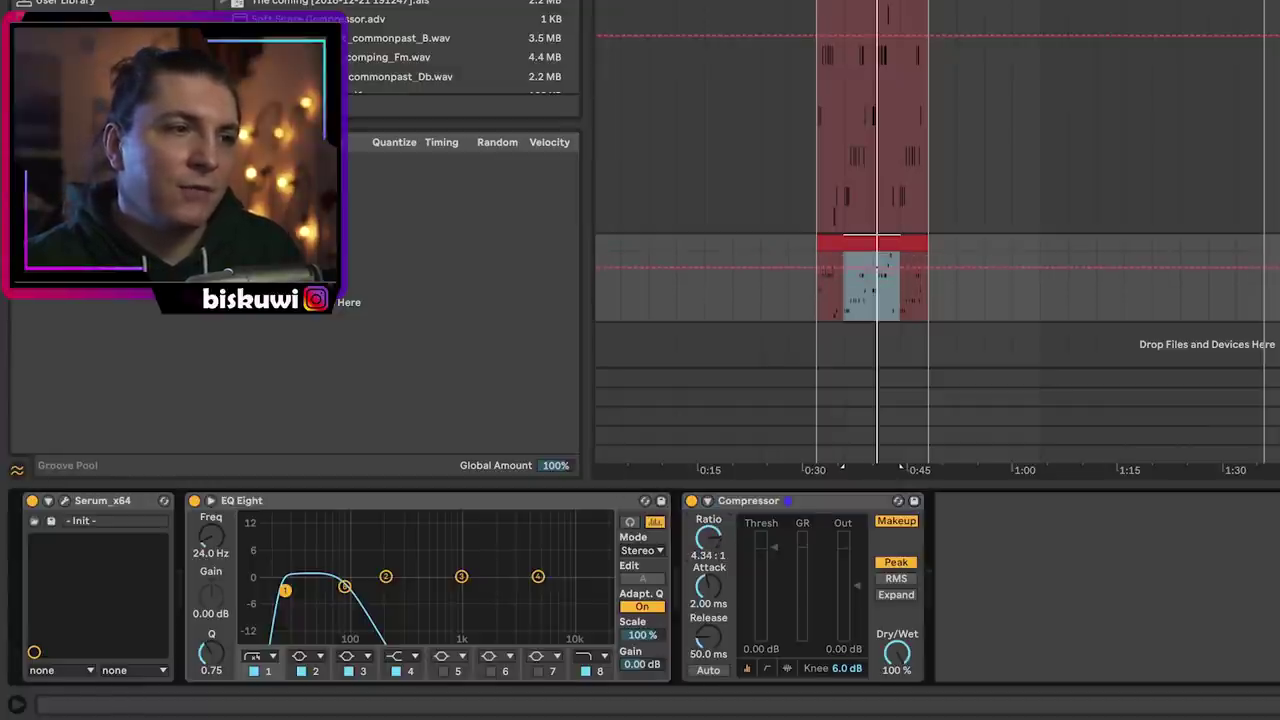
pyautogui.press('space')
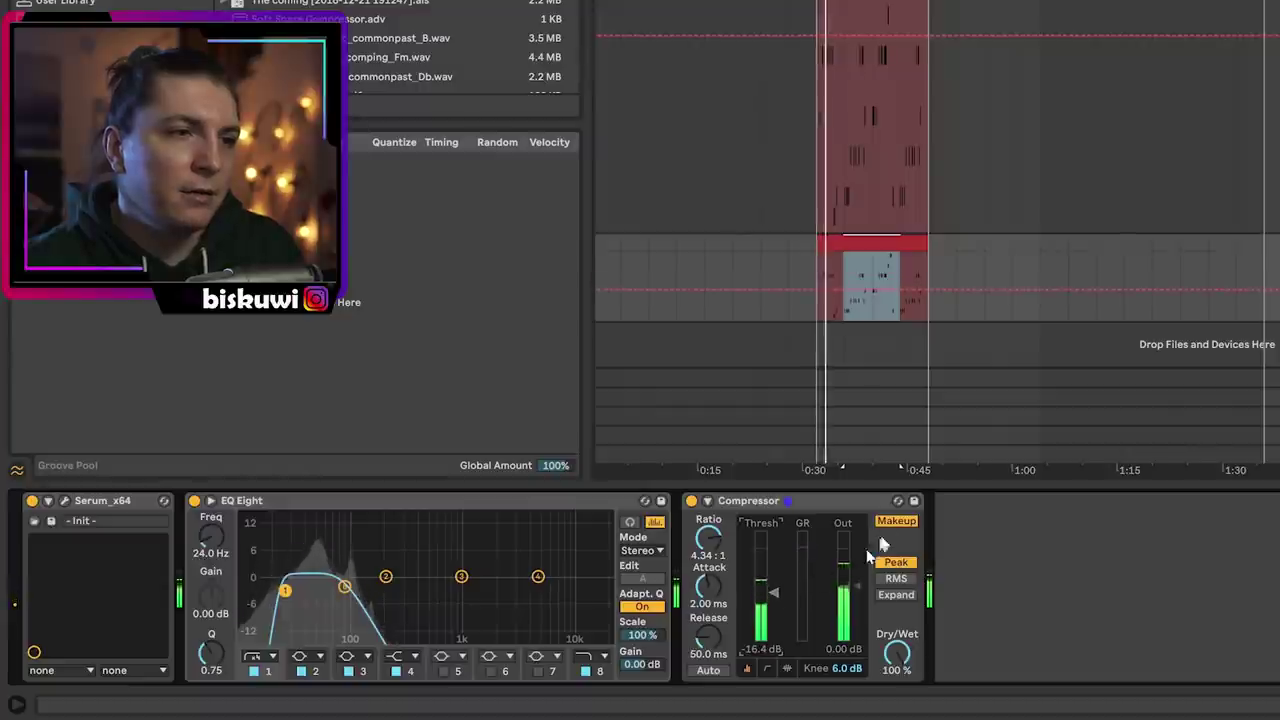
pyautogui.moveTo(775, 592); pyautogui.dragTo(775, 588)
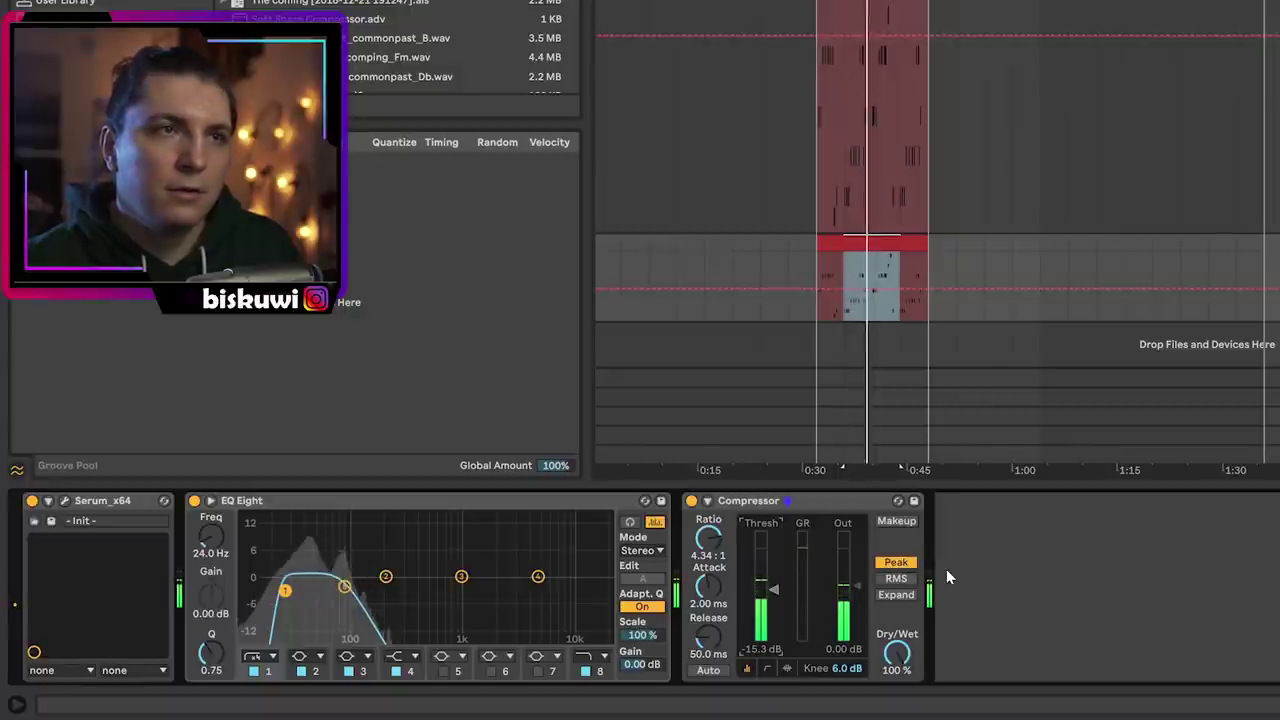
pyautogui.press('space')
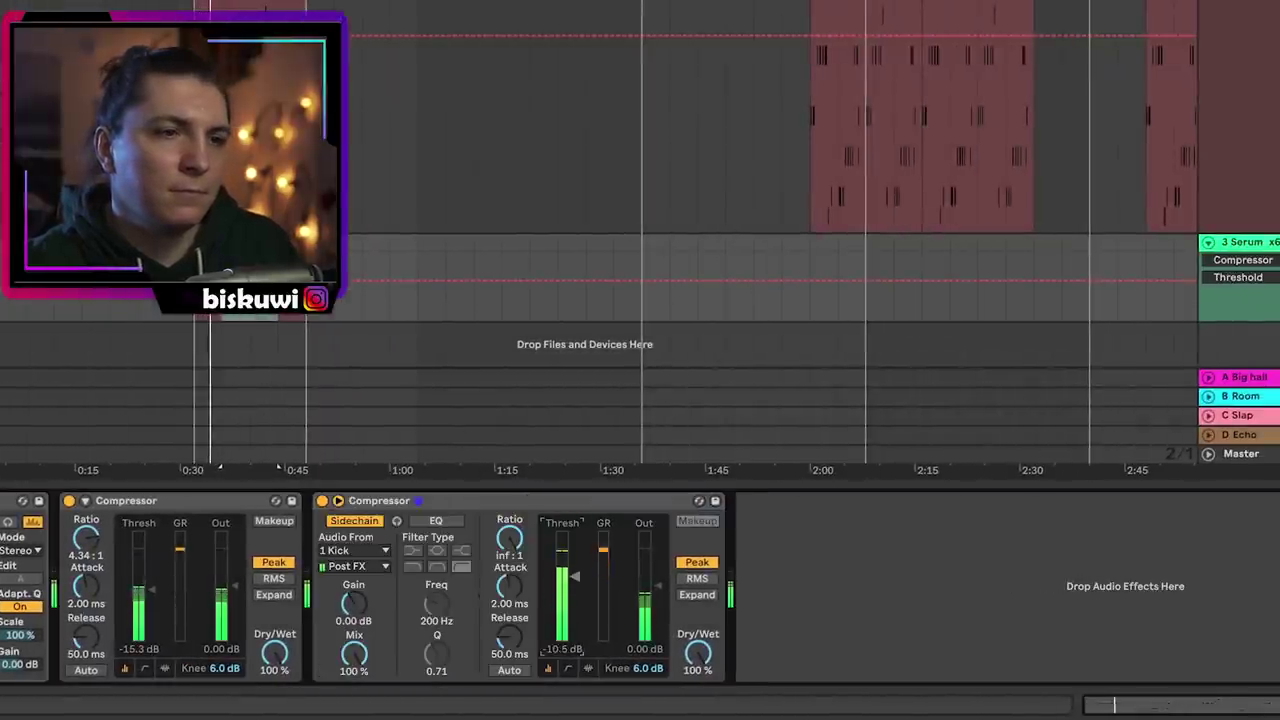
# Set the sidechain Compressor's lookahead to 10 ms and fine-tune its threshold to about -10 dB during playback
pyautogui.click(585, 669)
pyautogui.click(718, 668)
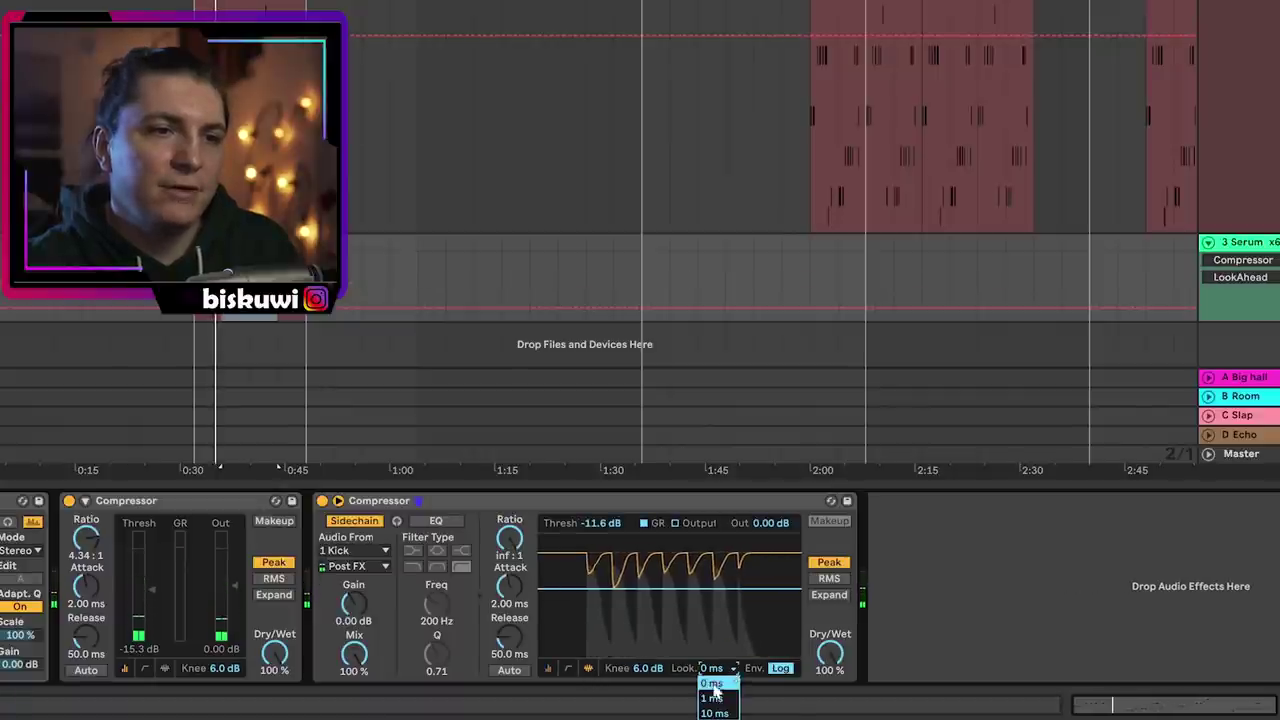
pyautogui.click(714, 712)
pyautogui.click(548, 668)
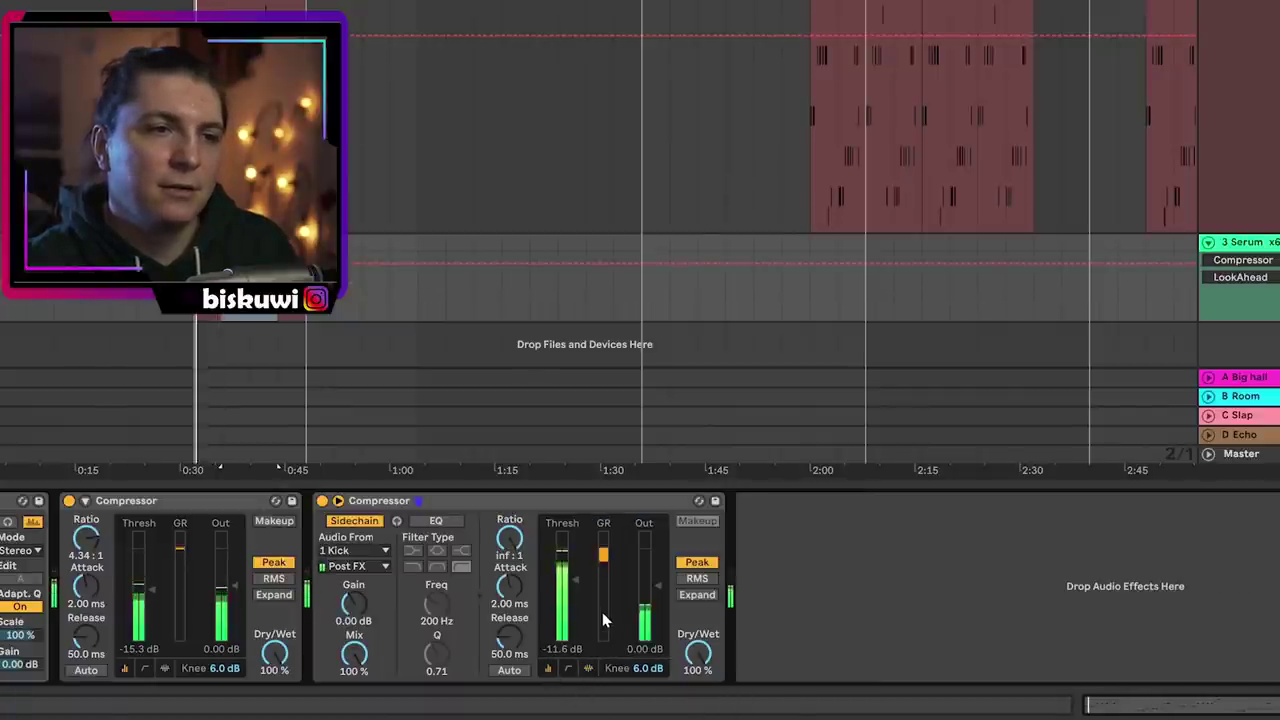
pyautogui.moveTo(576, 583); pyautogui.dragTo(576, 576)
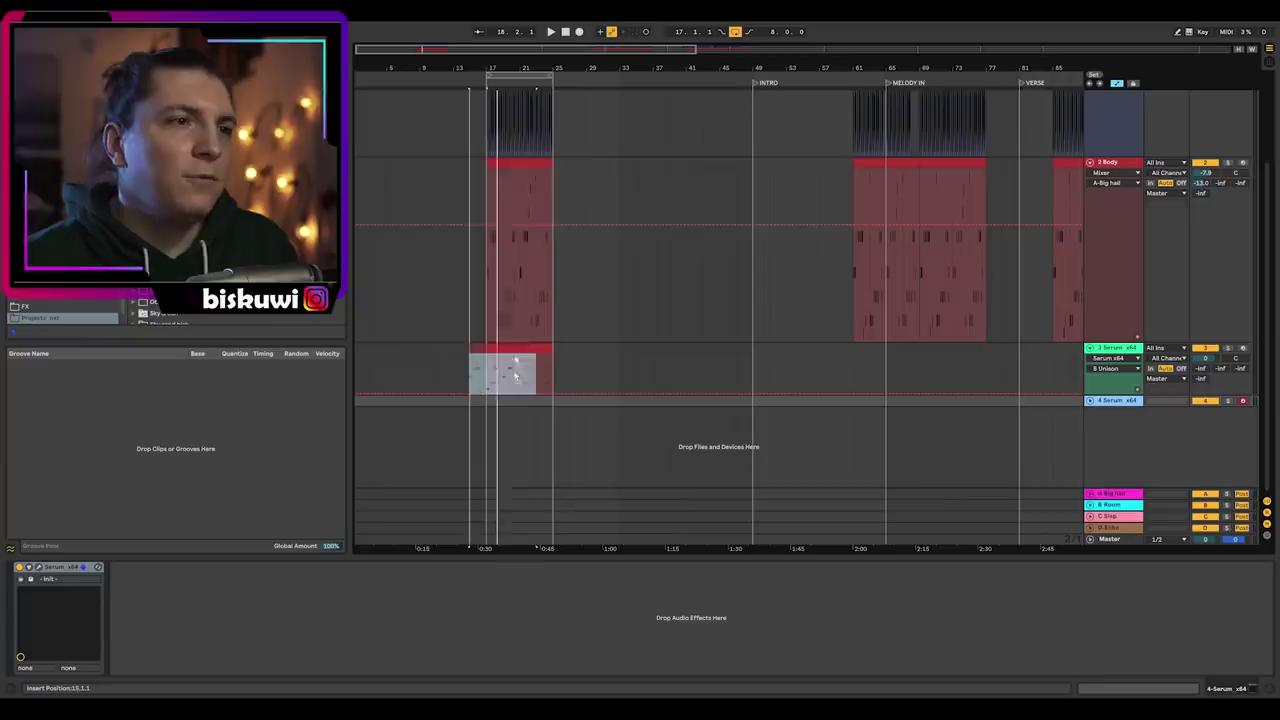
# Place the bass clip on the second Serum track and give its Osc A the Basic Mg wavetable with a higher wavetable position
pyautogui.doubleClick(523, 397)
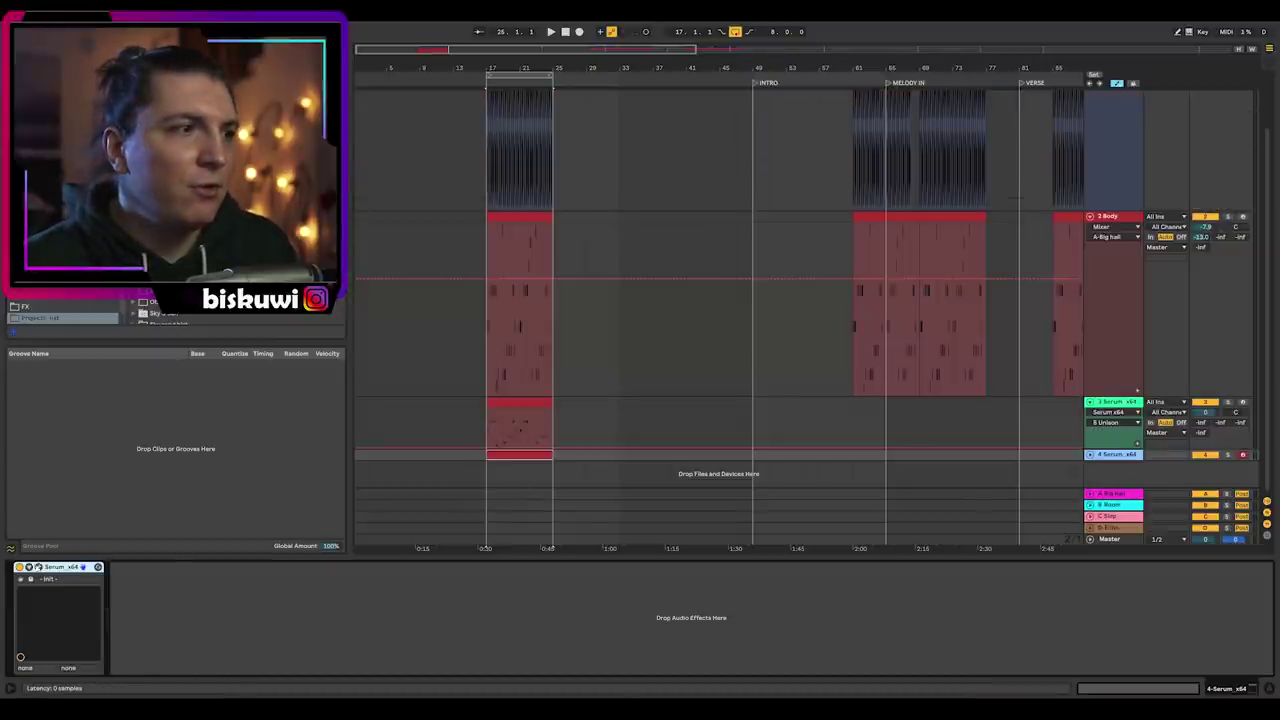
pyautogui.click(38, 567)
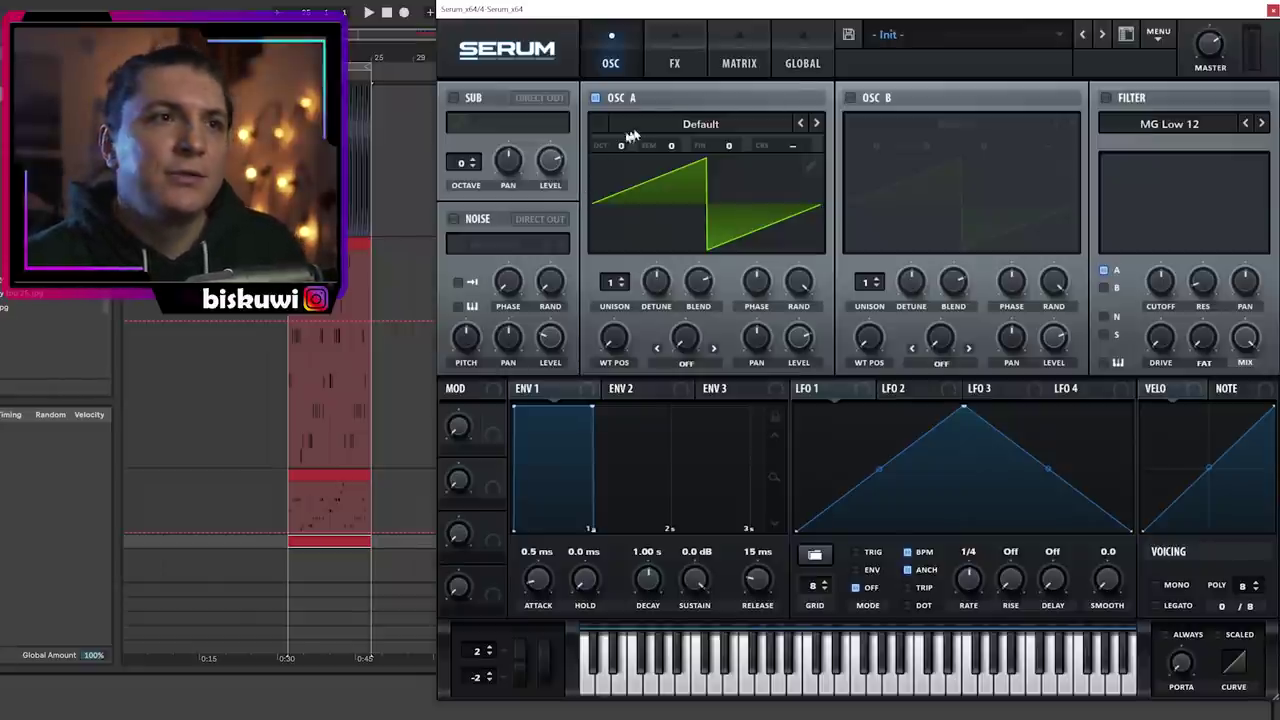
pyautogui.click(815, 124)
pyautogui.click(815, 124)
pyautogui.click(816, 124)
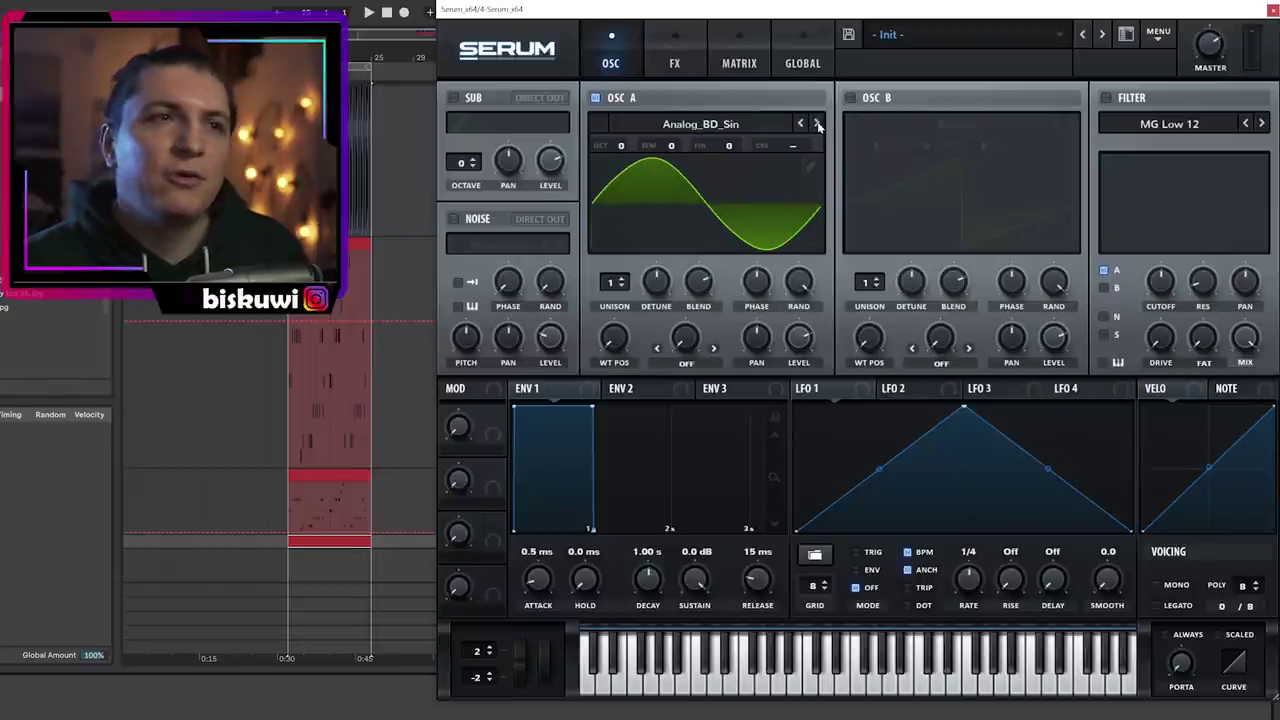
pyautogui.click(816, 124)
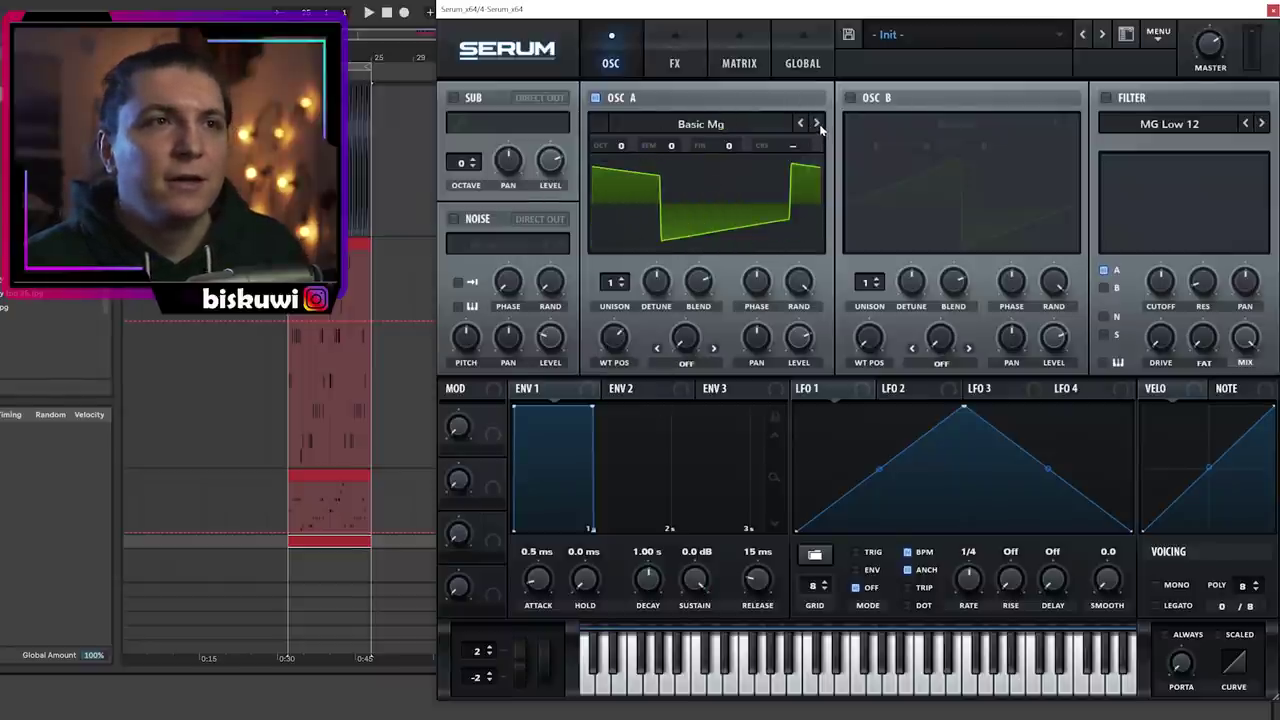
pyautogui.moveTo(613, 332)
pyautogui.mouseDown()
pyautogui.moveTo(623, 355)
pyautogui.moveTo(621, 333)
pyautogui.mouseUp()
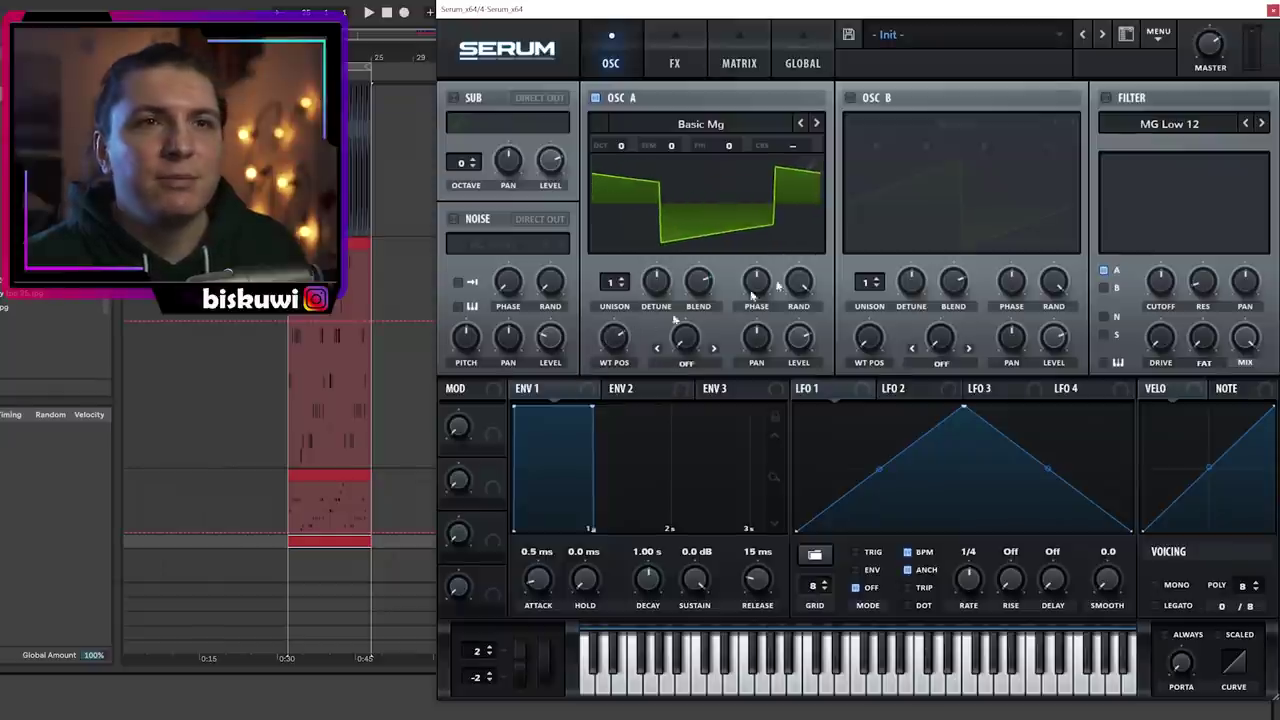
# Enable the MG Low 12 filter and shape Env 1 to 695 ms decay, -oo dB sustain and 115 ms release while auditioning
pyautogui.click(1106, 97)
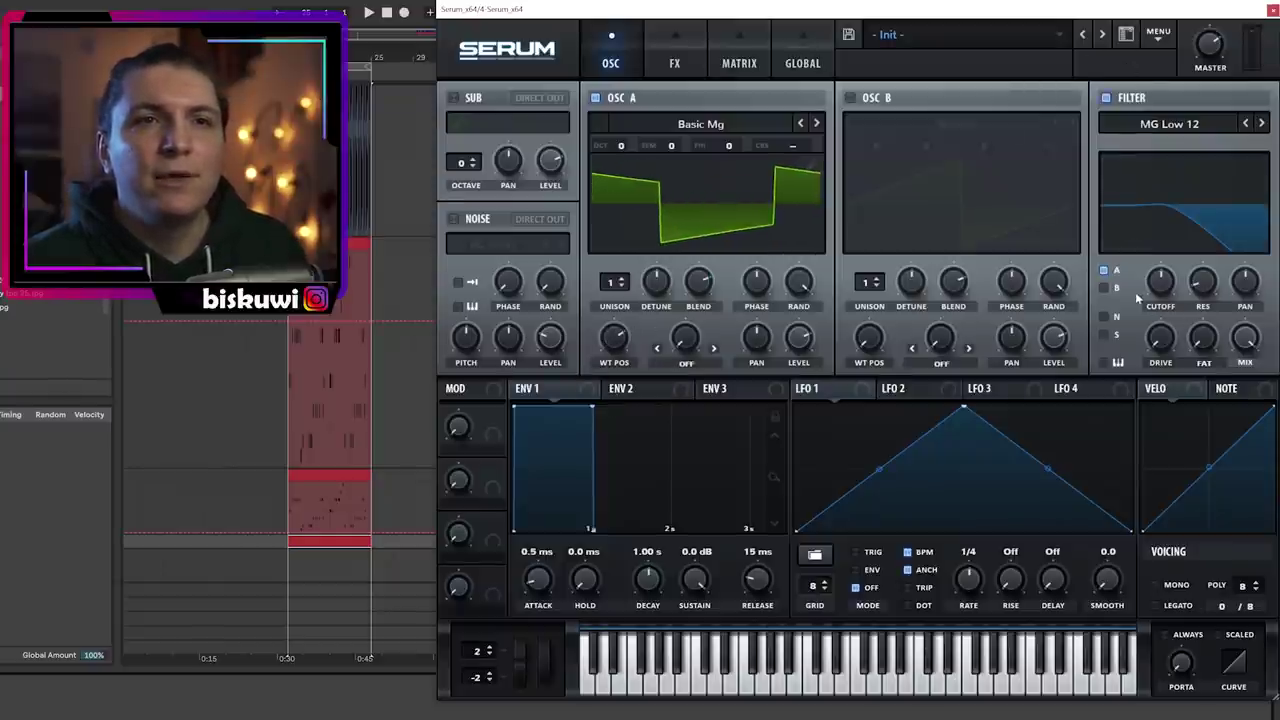
pyautogui.moveTo(594, 409); pyautogui.dragTo(549, 568)
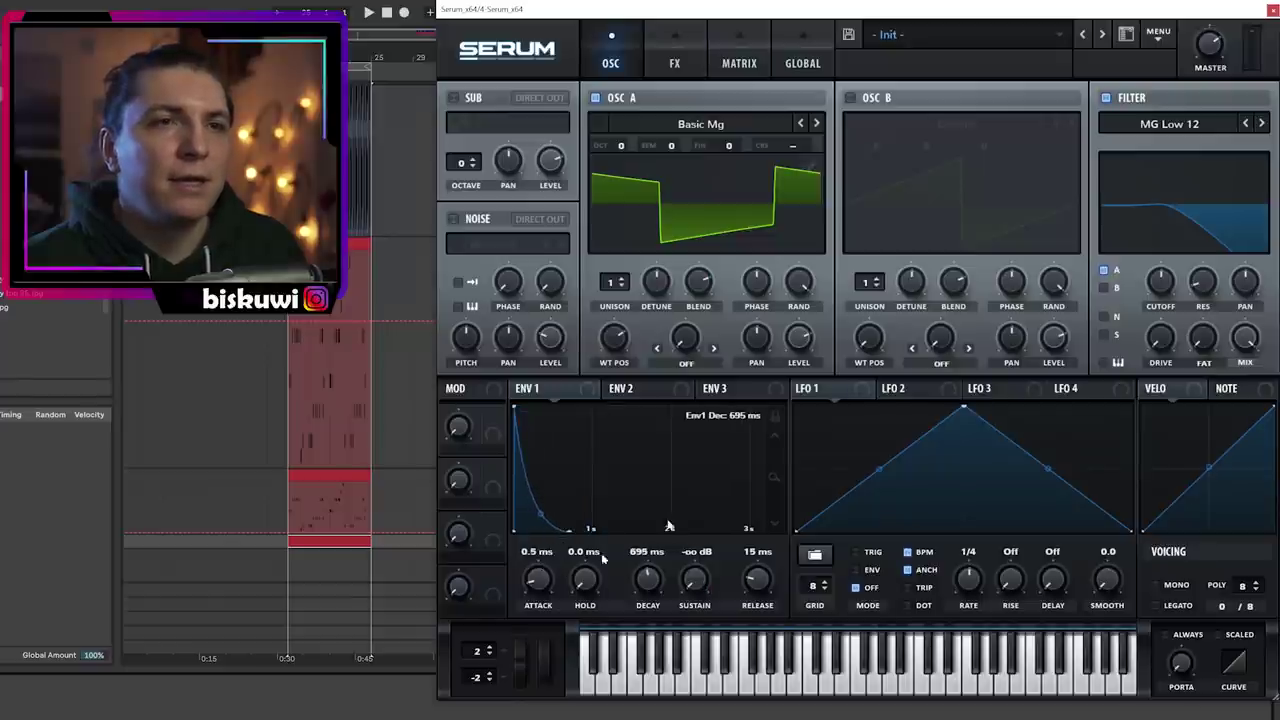
pyautogui.click(1273, 10)
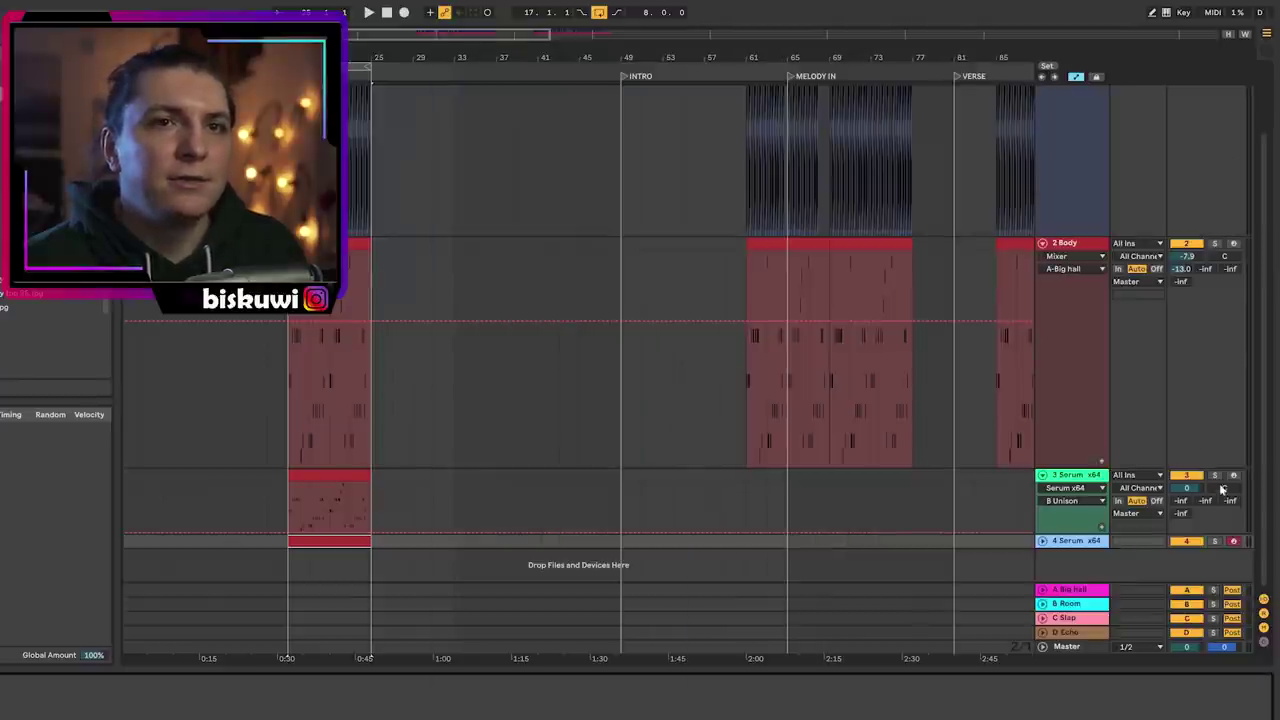
pyautogui.press('space')
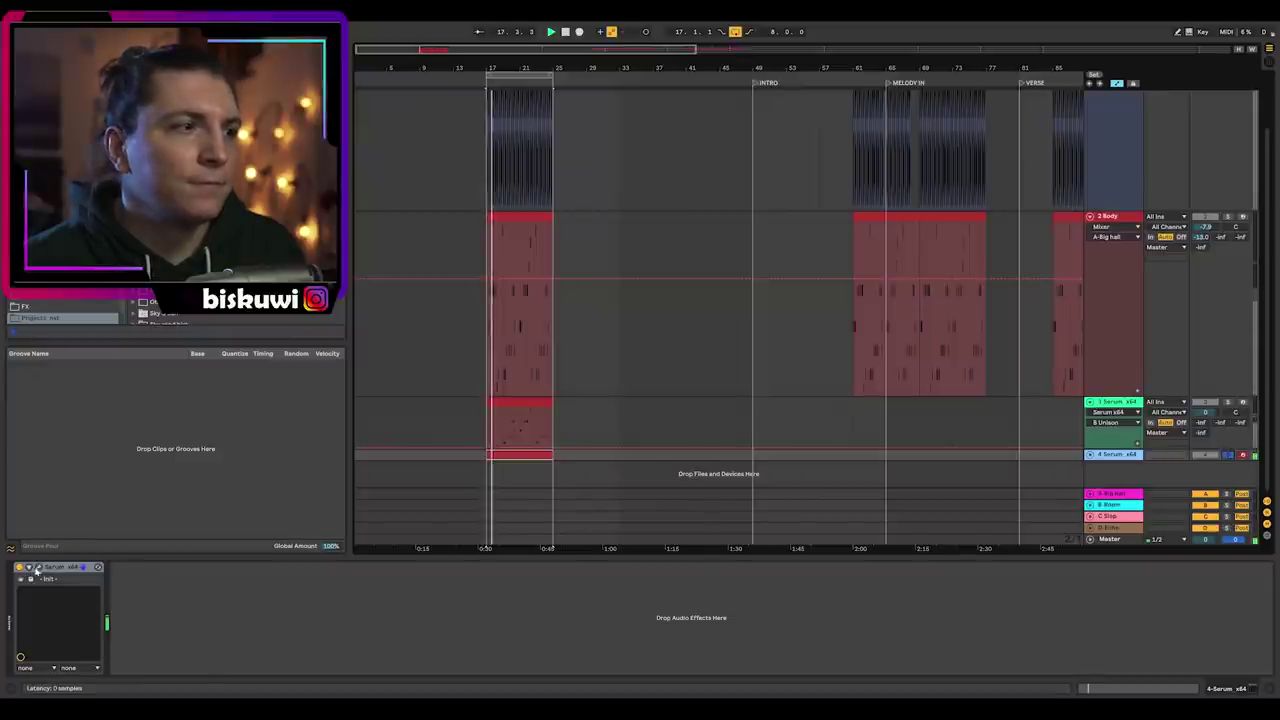
pyautogui.click(38, 567)
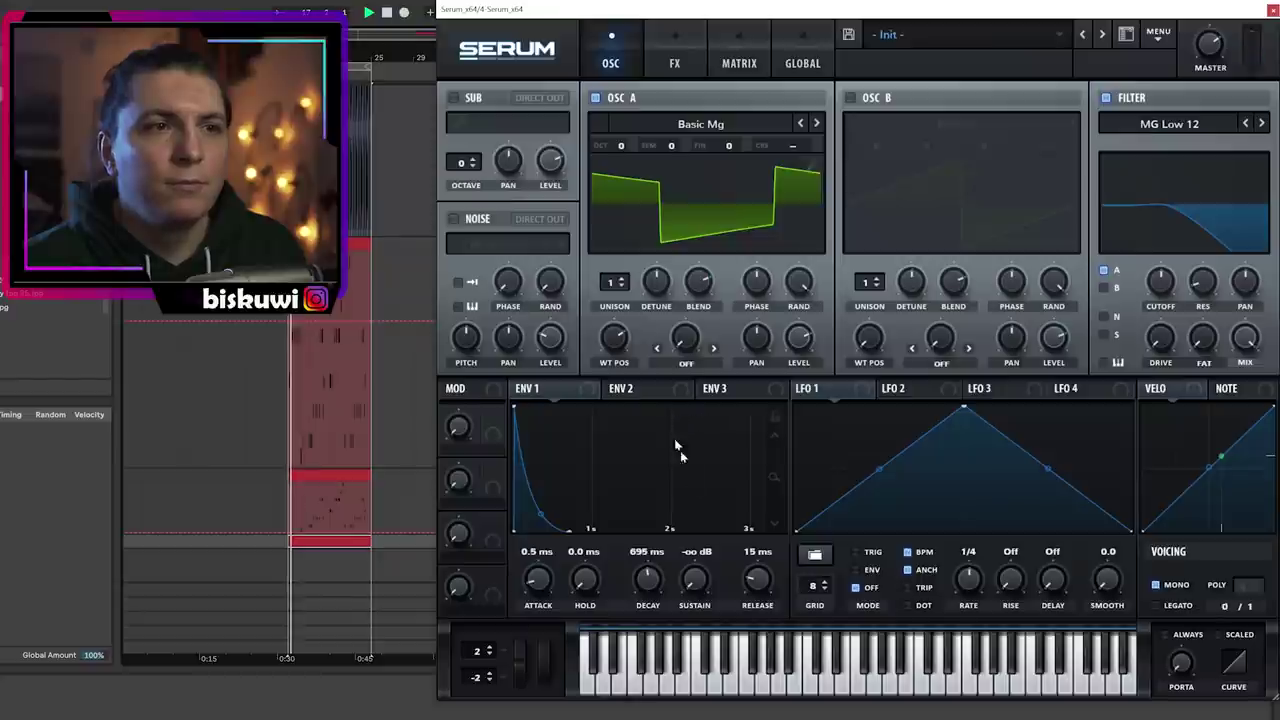
pyautogui.moveTo(767, 591); pyautogui.dragTo(768, 575)
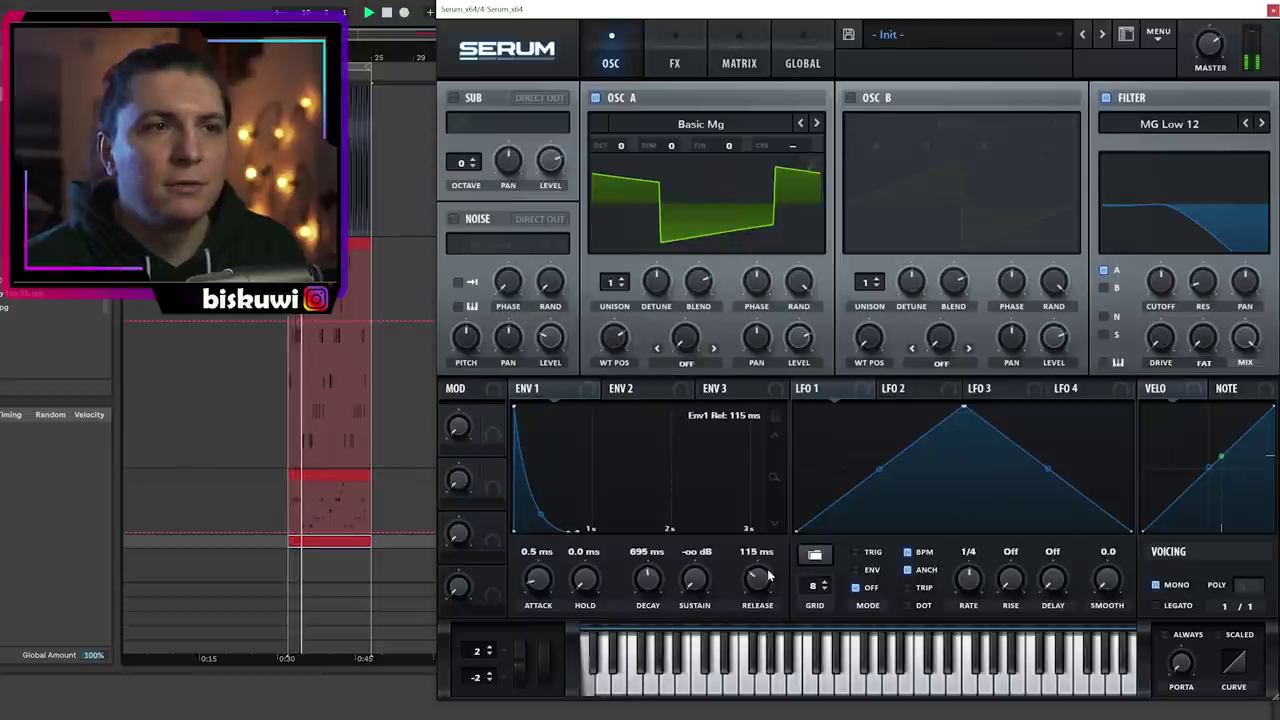
# Shift Osc A up one octave with 4 unison voices and raise the filter's drive
pyautogui.moveTo(623, 146); pyautogui.dragTo(624, 130)
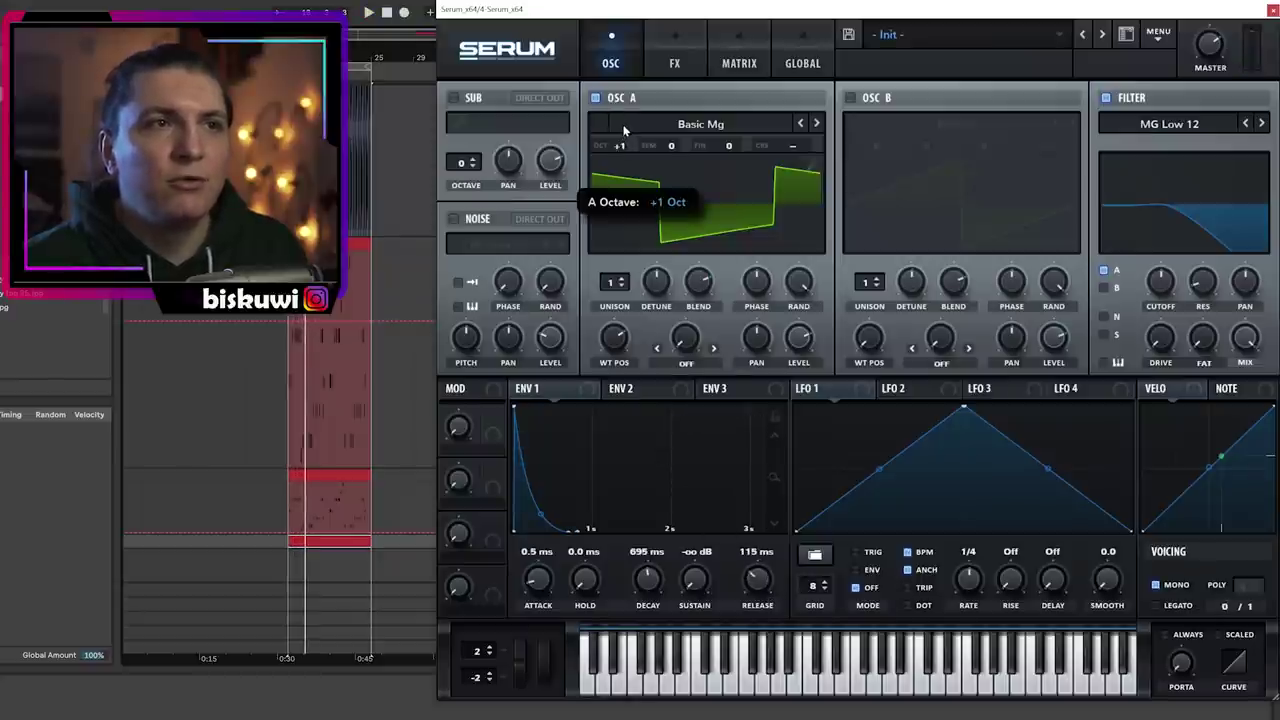
pyautogui.moveTo(621, 278); pyautogui.dragTo(650, 285)
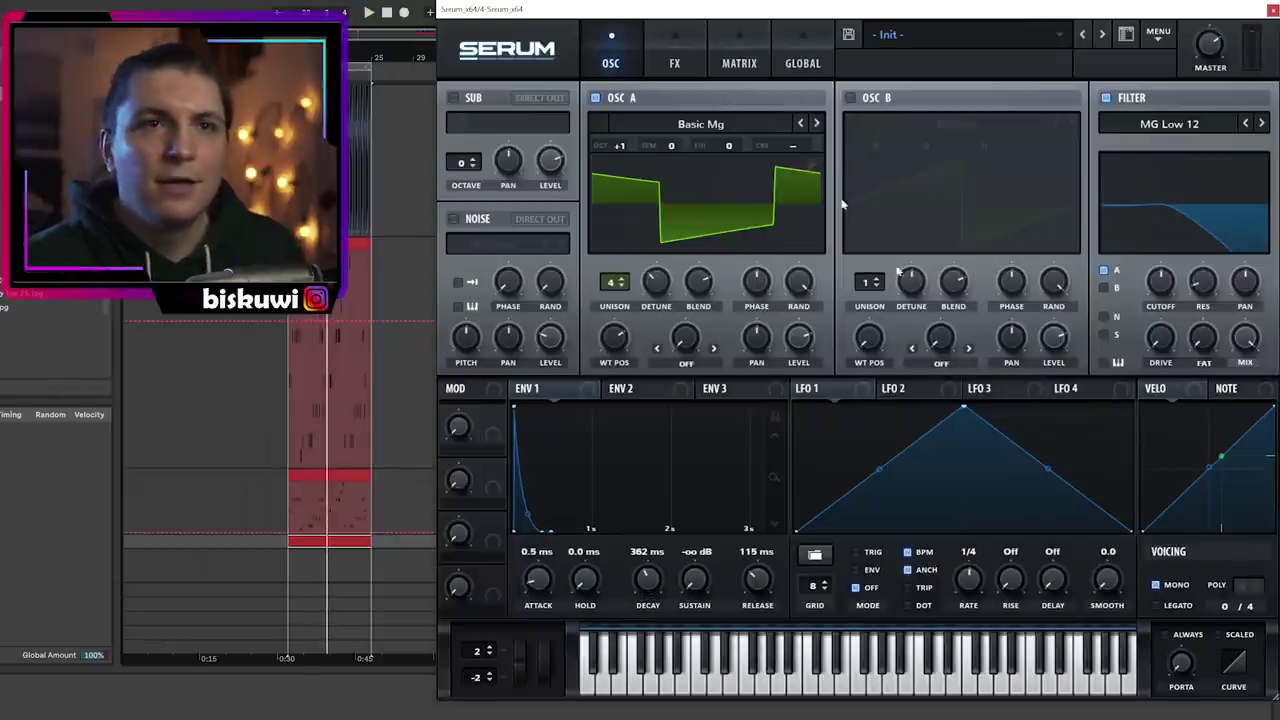
pyautogui.moveTo(1161, 350); pyautogui.dragTo(1160, 340)
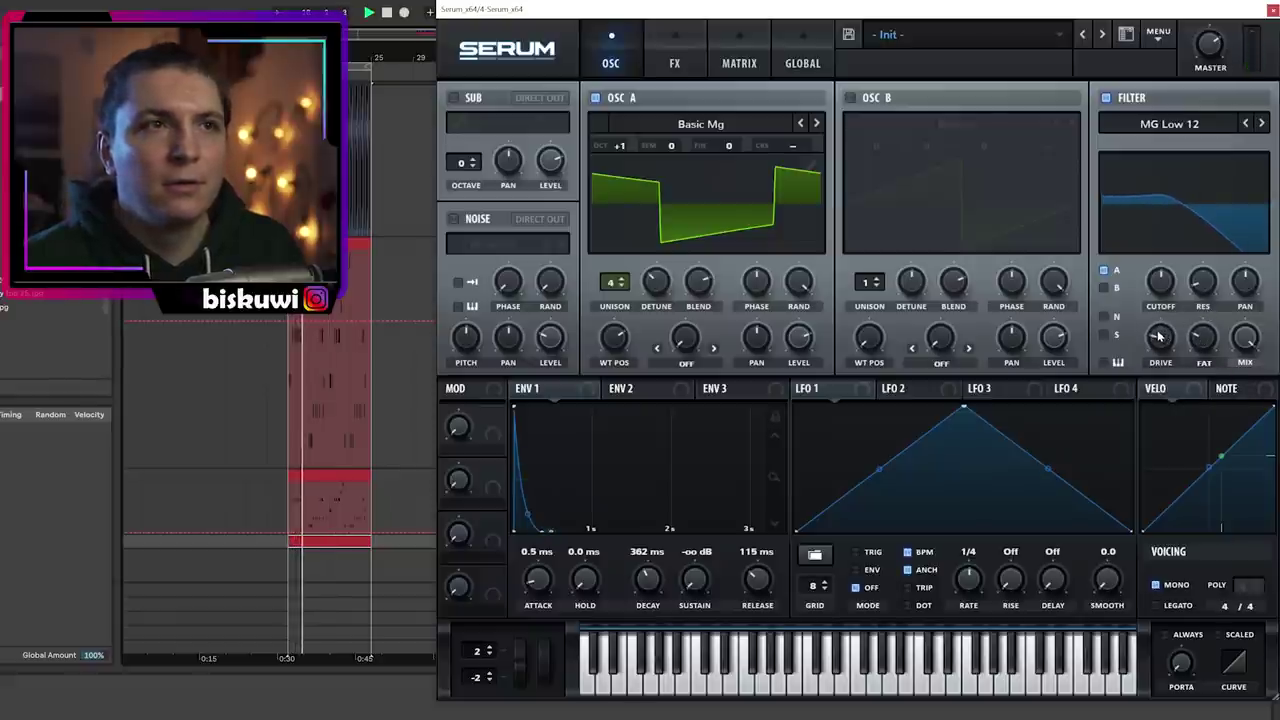
# Enable Serum's Tube Distortion at 31% drive, Chorus at 28% mix, and Compressor with an adjusted threshold
pyautogui.click(680, 45)
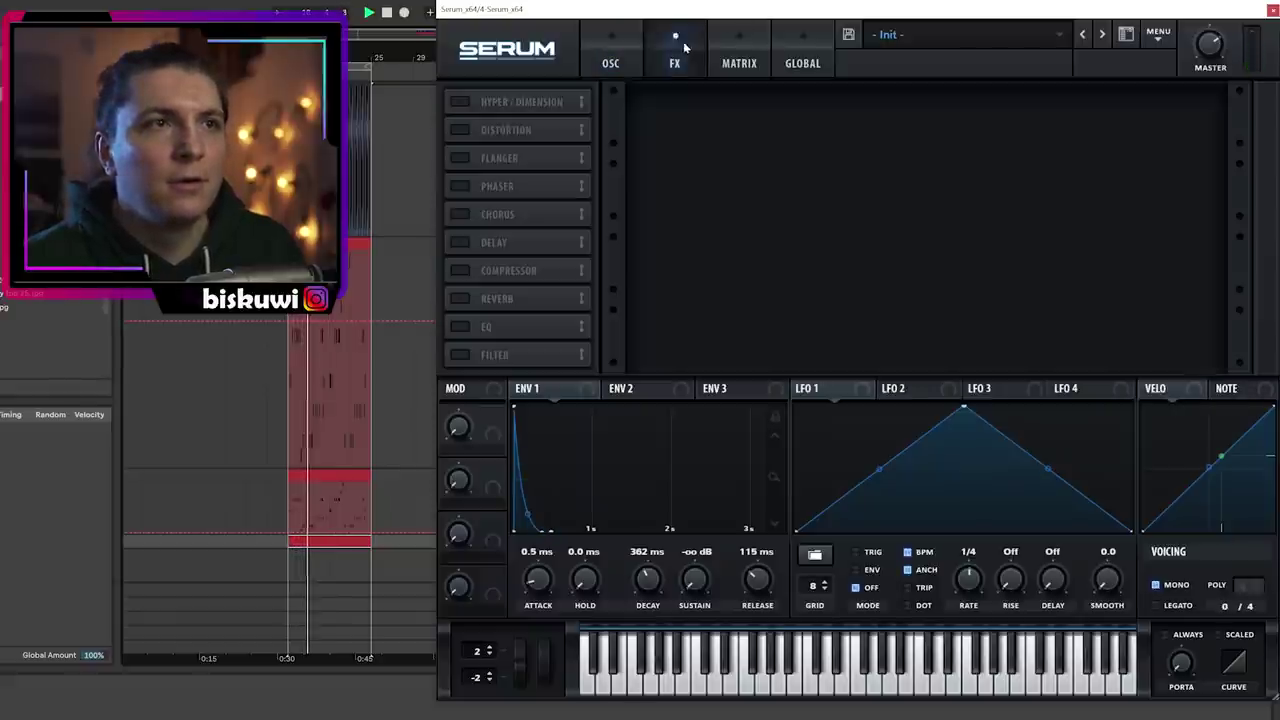
pyautogui.click(459, 130)
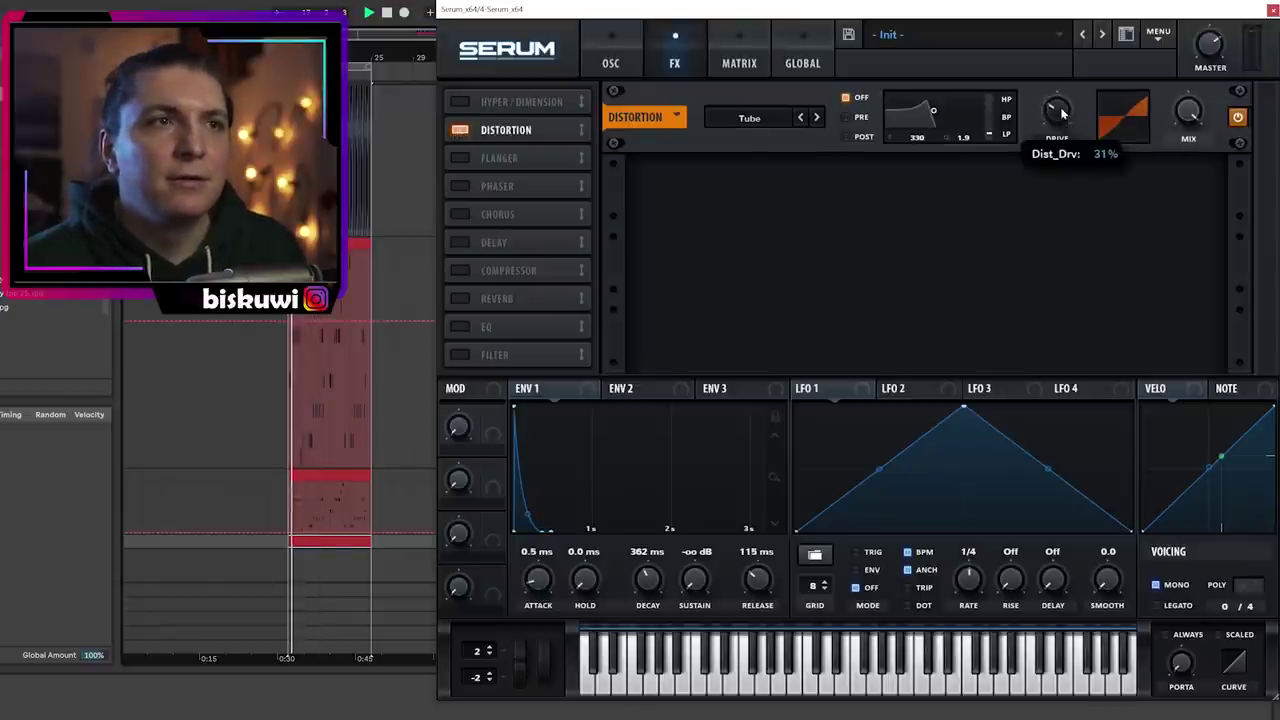
pyautogui.click(460, 214)
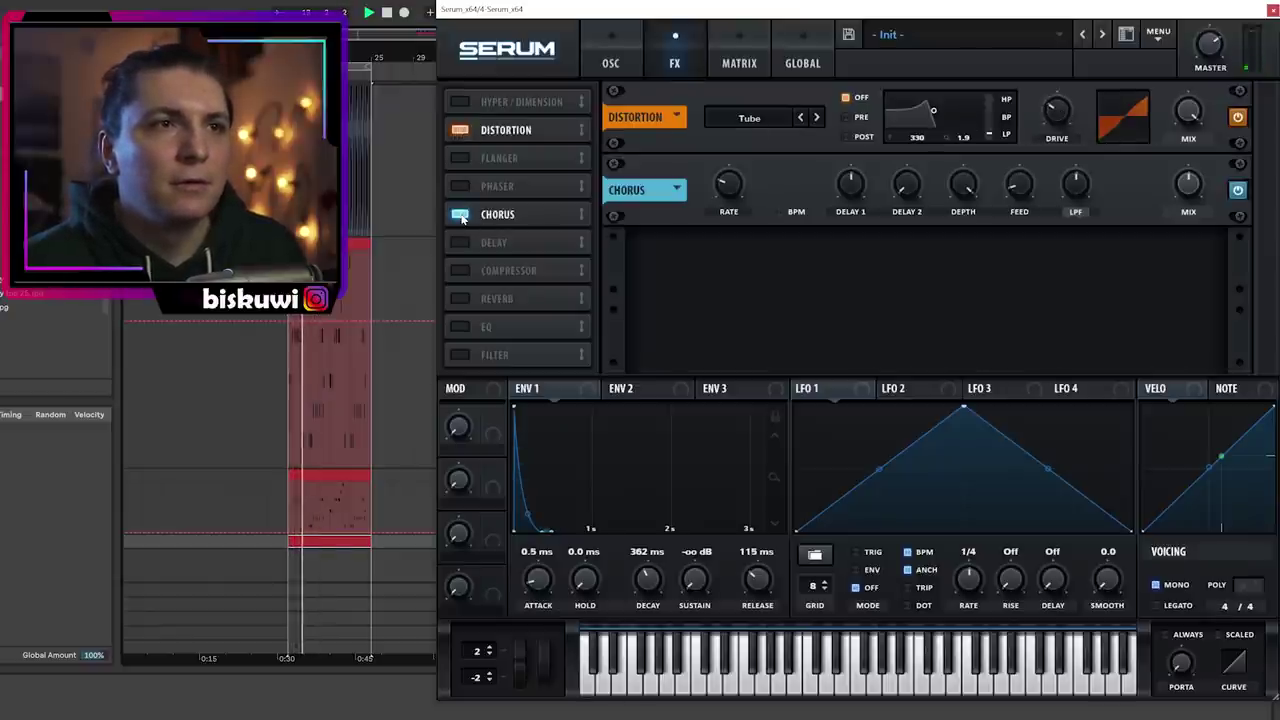
pyautogui.moveTo(1188, 184); pyautogui.dragTo(1191, 218)
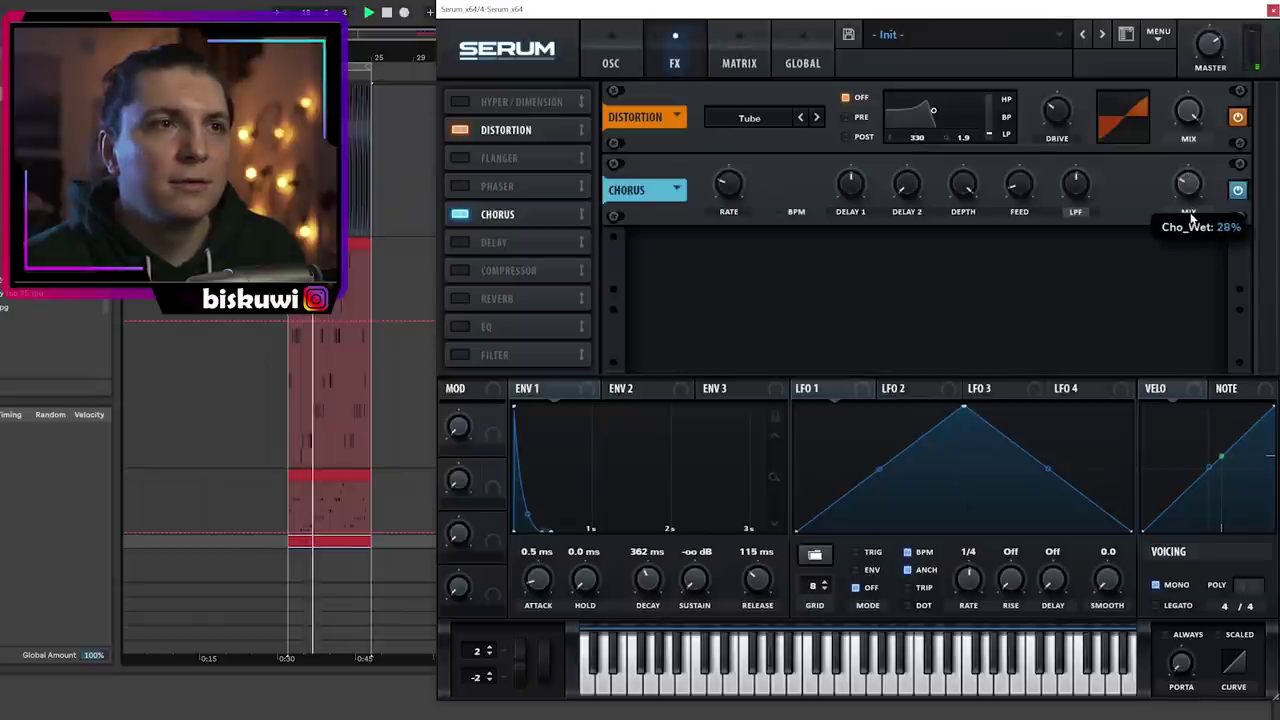
pyautogui.click(460, 270)
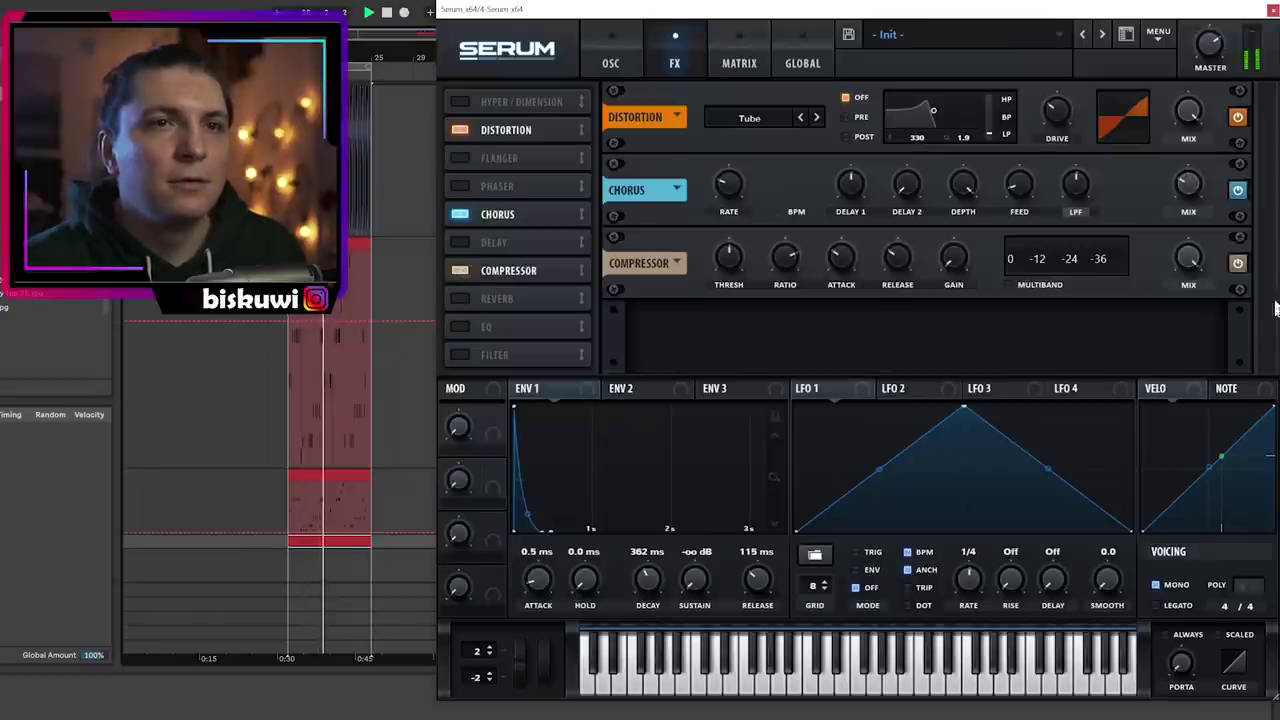
pyautogui.moveTo(729, 258); pyautogui.dragTo(730, 262)
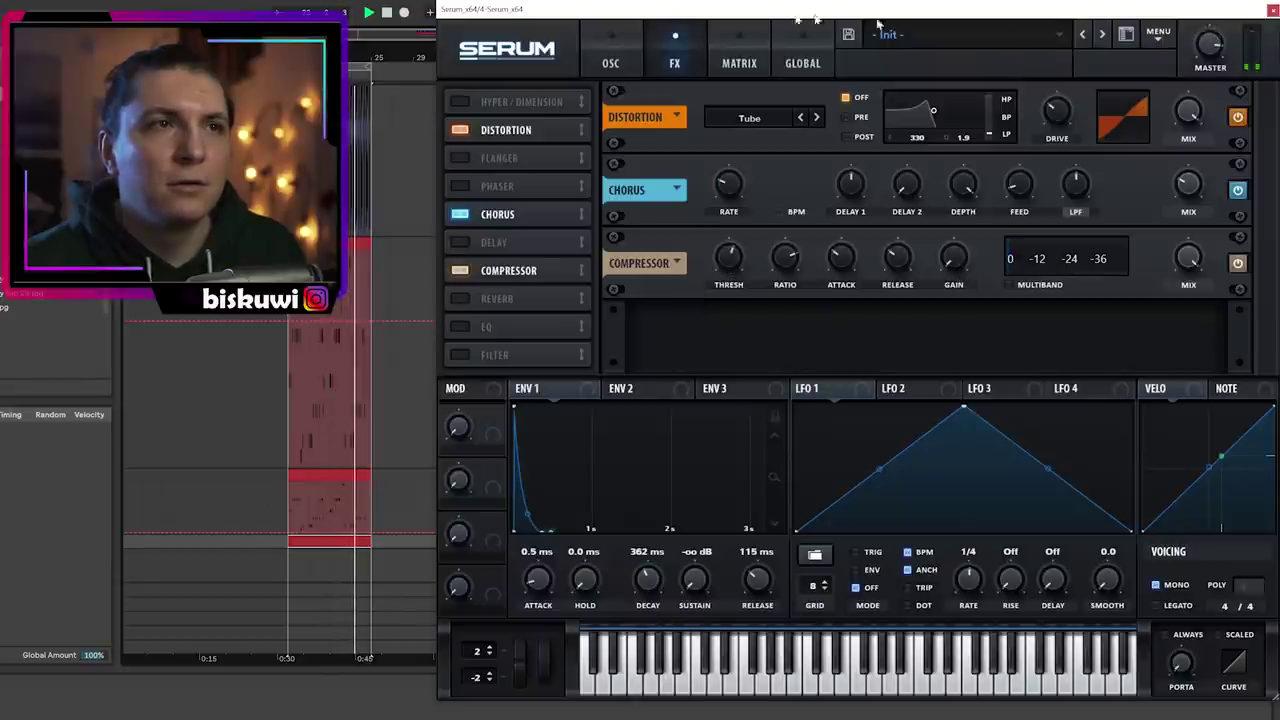
# Assign LFO 1 to Osc A's pan and redraw its curve with two uneven peaks and a low, rounded tail
pyautogui.click(632, 45)
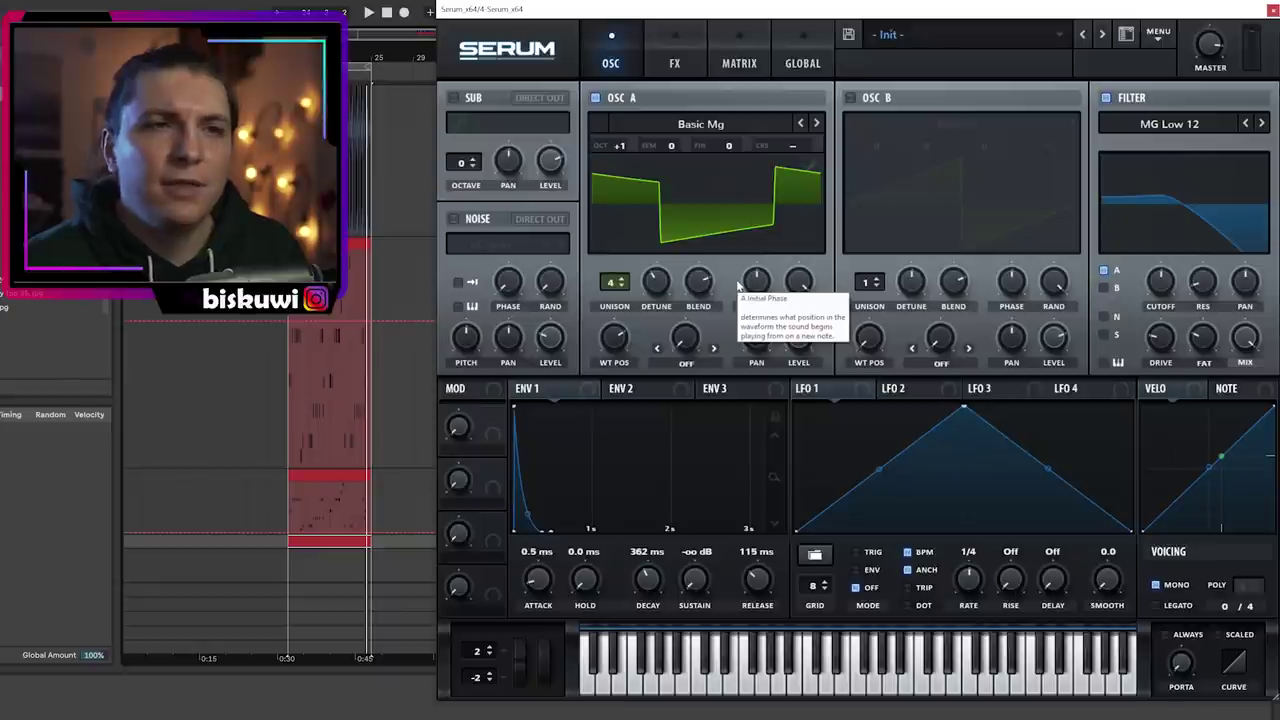
pyautogui.moveTo(741, 321); pyautogui.dragTo(741, 355)
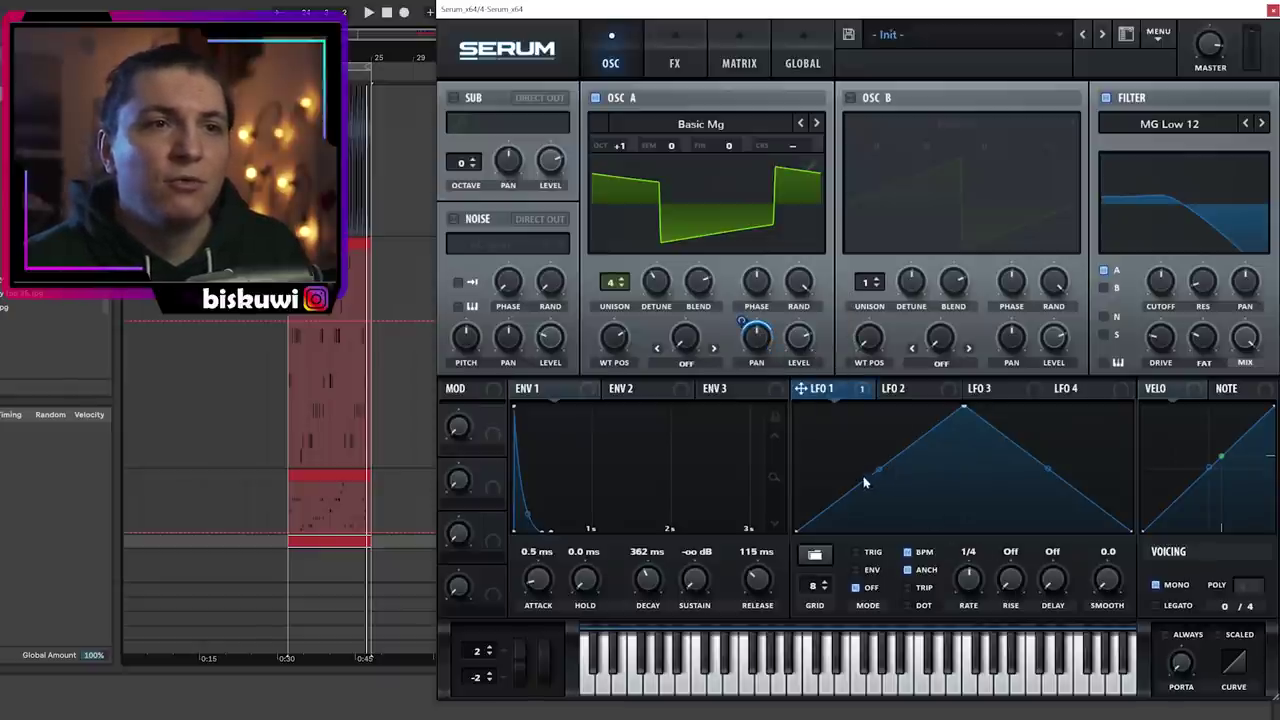
pyautogui.moveTo(893, 455); pyautogui.dragTo(926, 507)
pyautogui.moveTo(1026, 461); pyautogui.dragTo(1037, 496)
pyautogui.moveTo(1075, 510); pyautogui.dragTo(1090, 452)
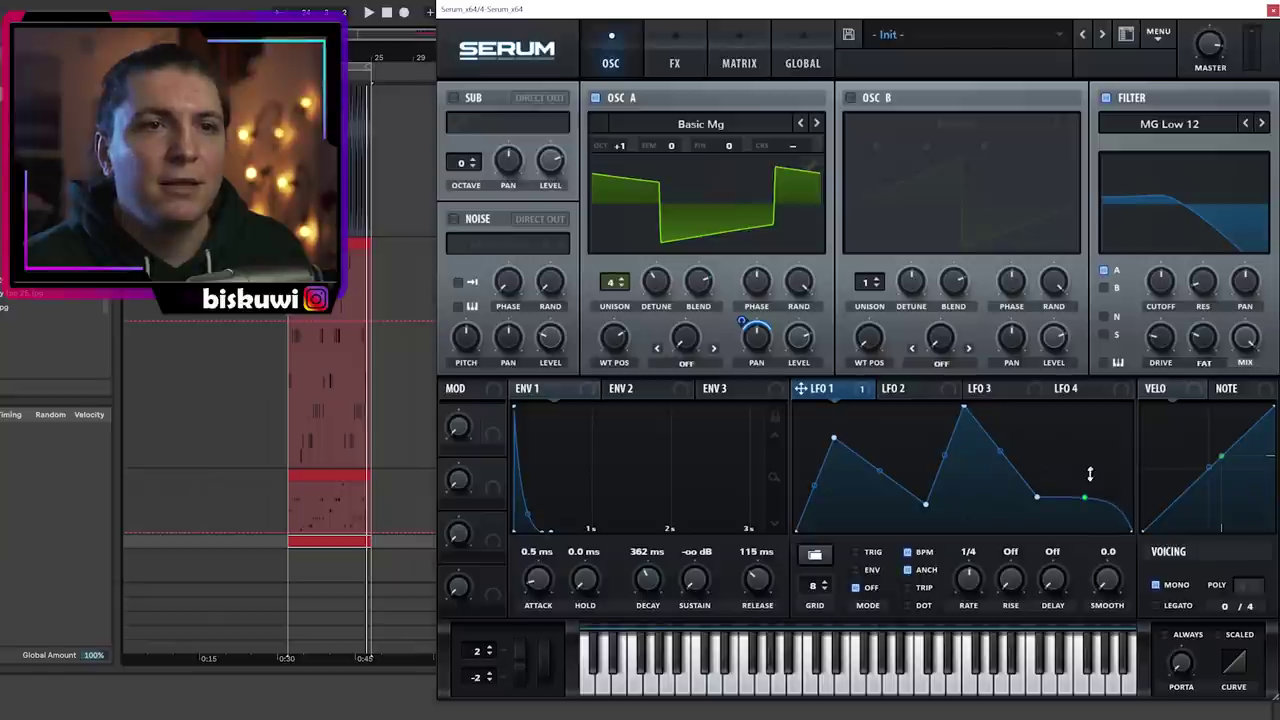
pyautogui.moveTo(926, 504); pyautogui.dragTo(908, 504)
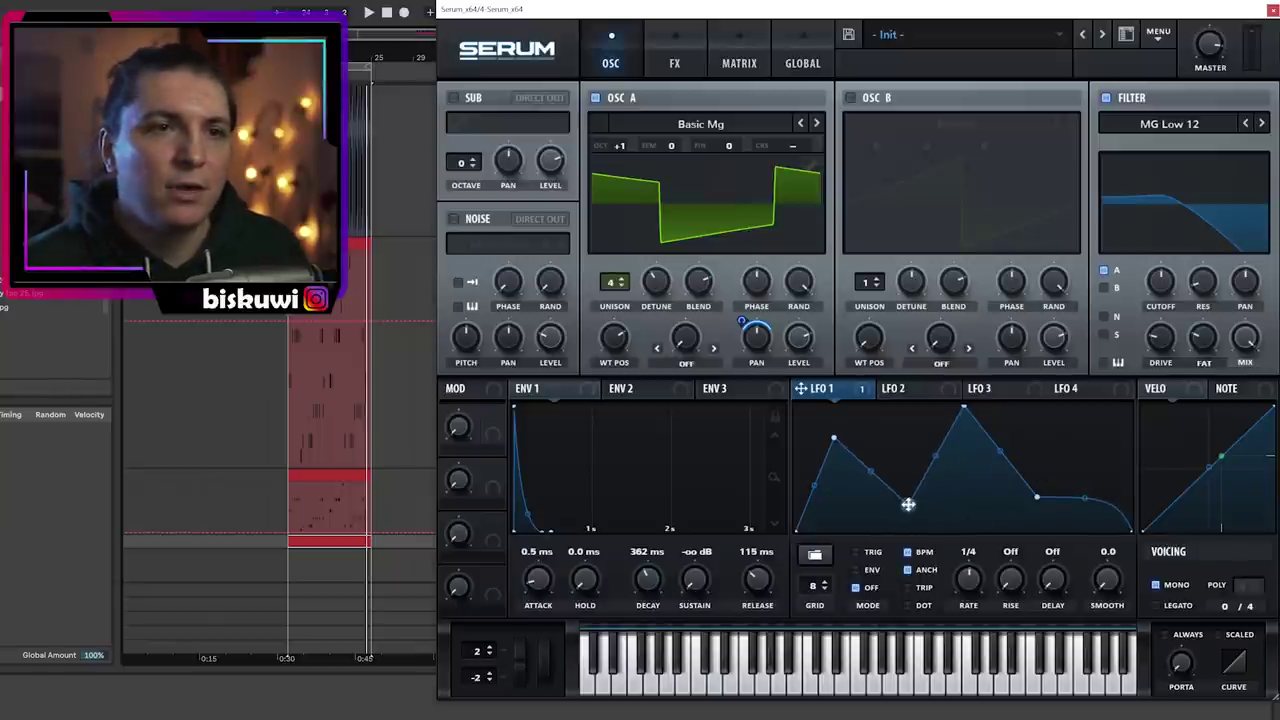
# Audition the panning, set the LFO 1 to Osc A pan amount to 25, and close Serum
pyautogui.press('space')
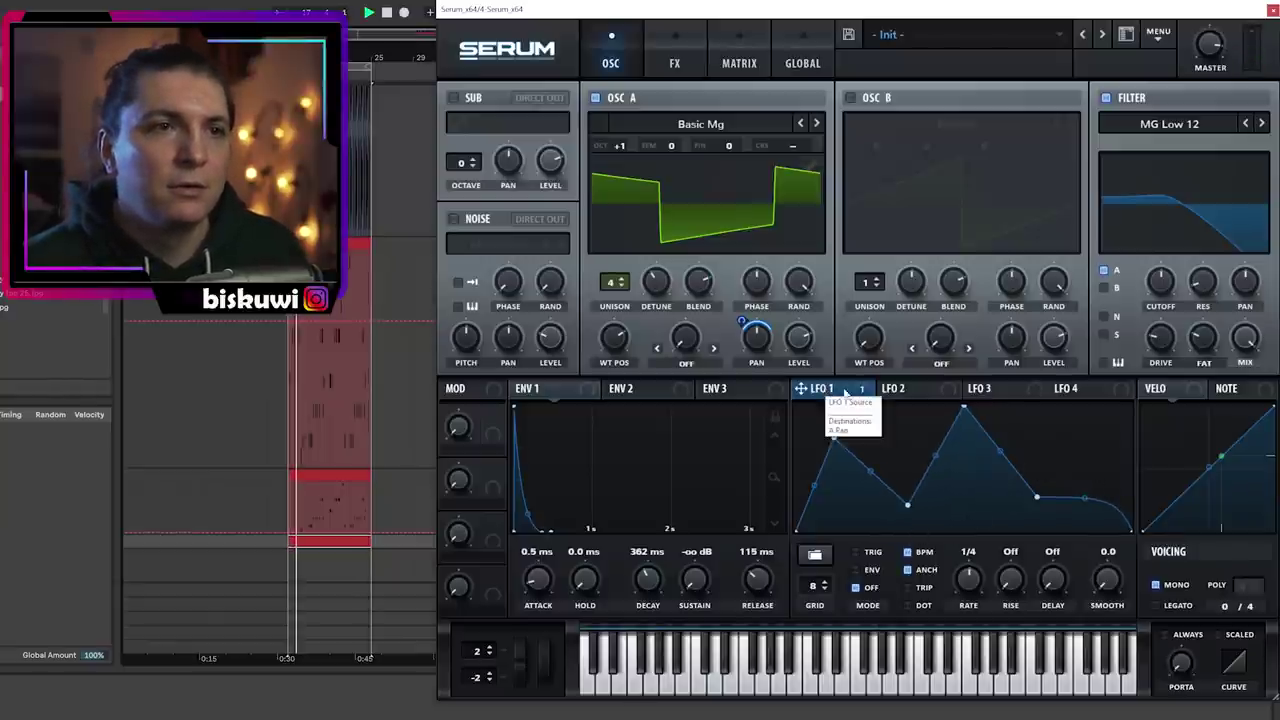
pyautogui.moveTo(745, 325); pyautogui.dragTo(745, 335)
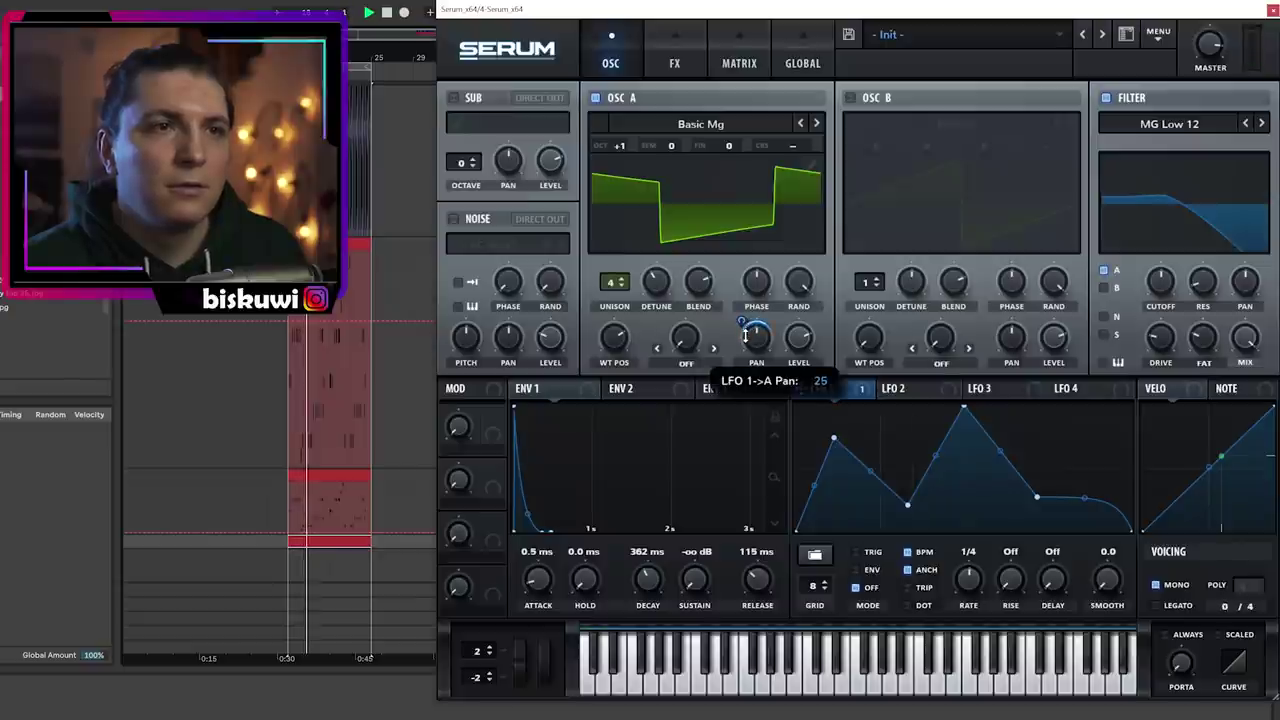
pyautogui.press('space')
pyautogui.click(1273, 10)
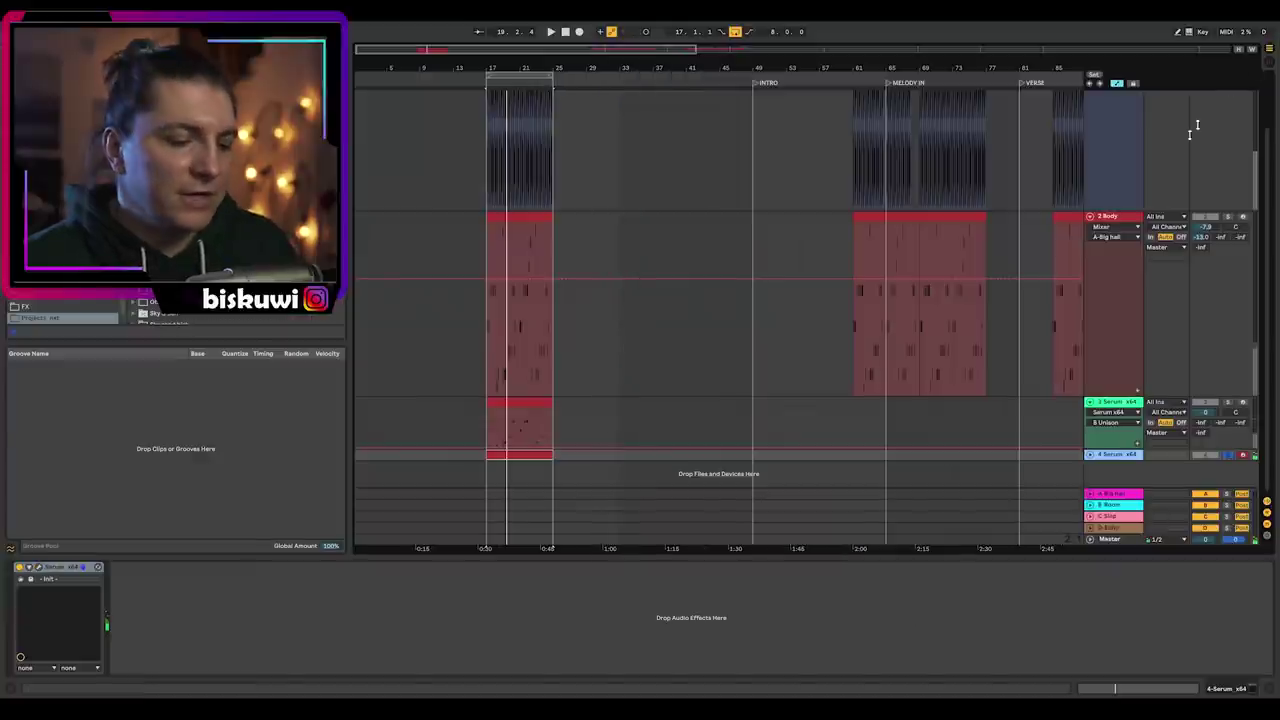
# Add an EQ Eight after Serum with a steep low cut at about 200 Hz and audition the layer
pyautogui.press('Return')
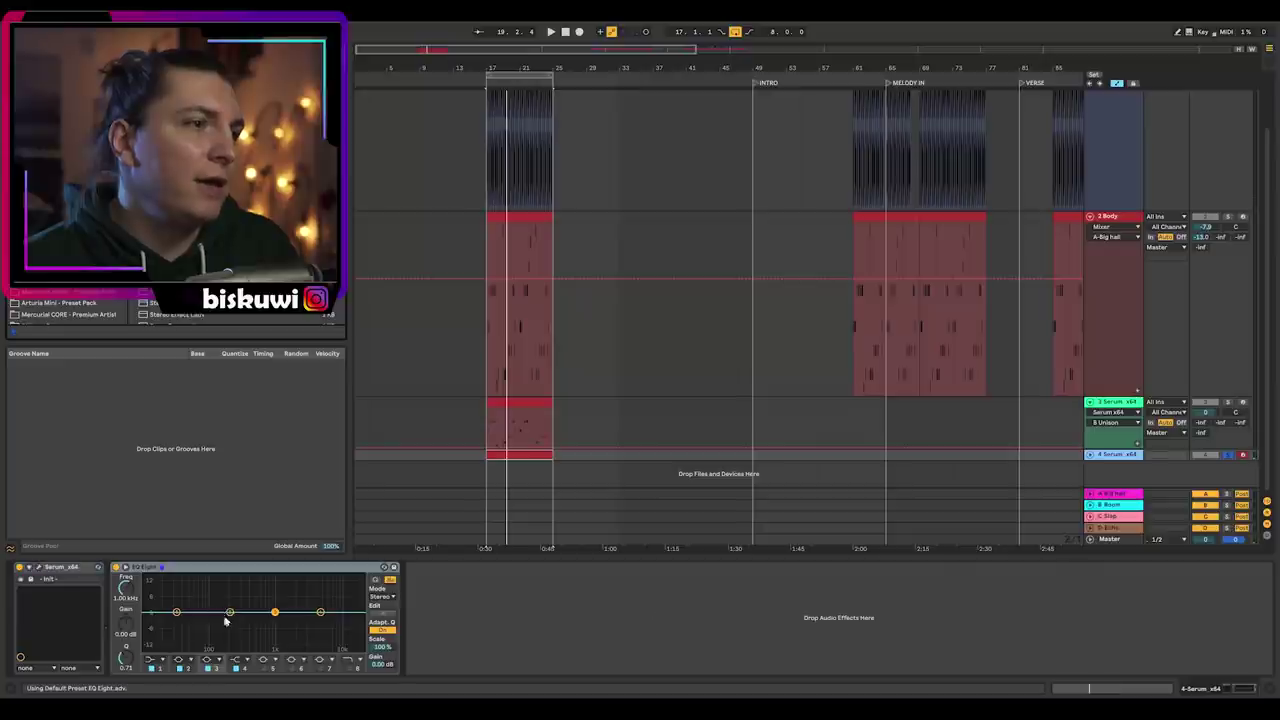
pyautogui.click(154, 658)
pyautogui.click(151, 598)
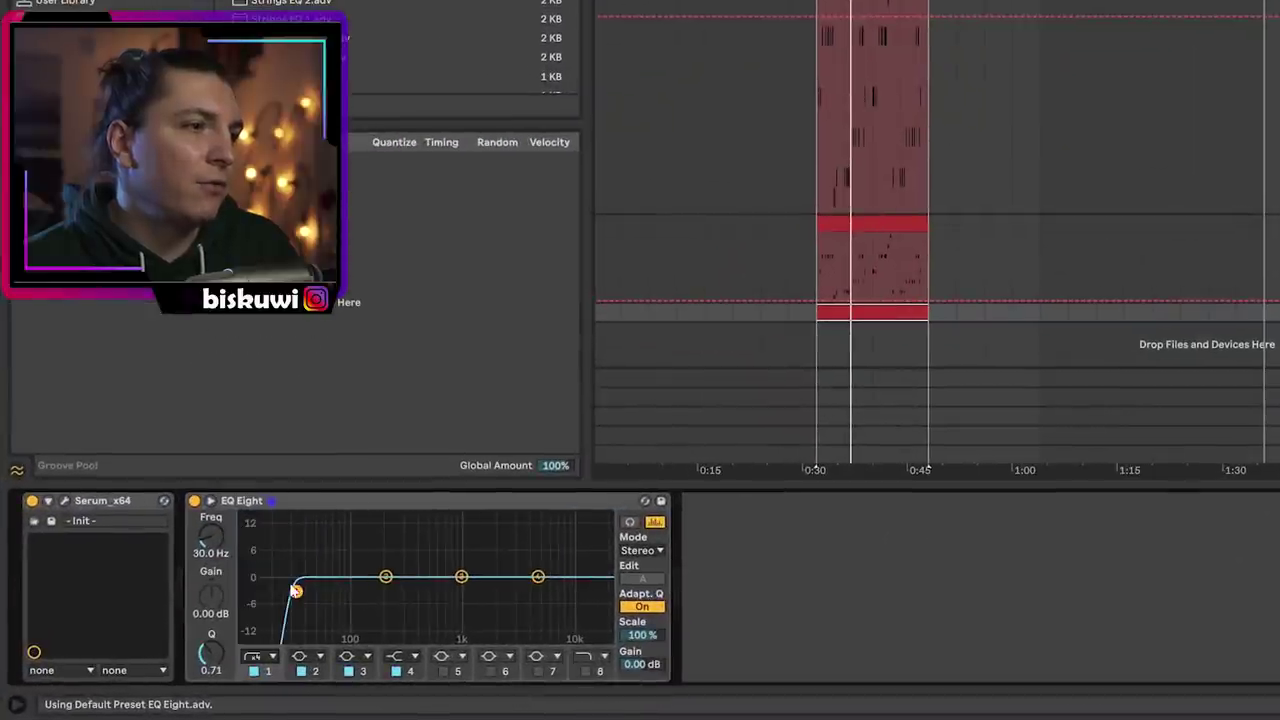
pyautogui.moveTo(296, 591); pyautogui.dragTo(383, 588)
pyautogui.press('space')
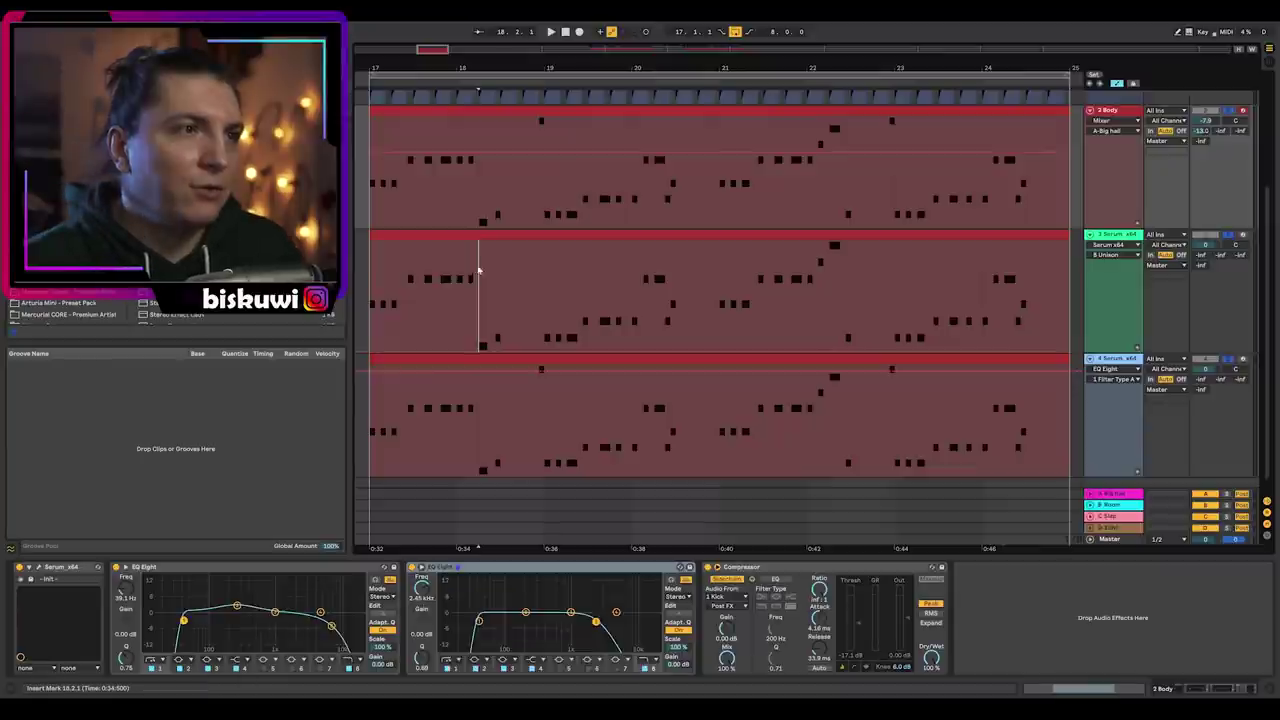
# Play the bass layers together and lower the 4 Serum track's volume to about -3 dB
pyautogui.click(478, 270)
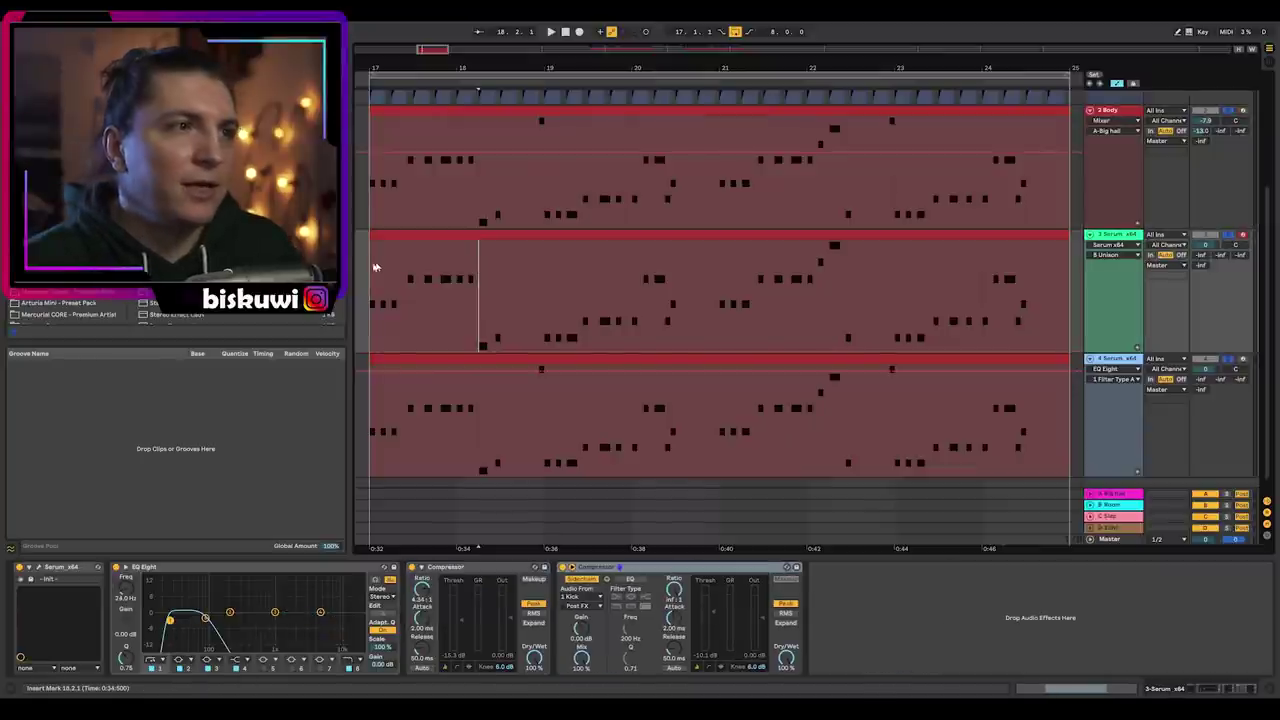
pyautogui.press('space')
pyautogui.moveTo(1205, 369); pyautogui.dragTo(1205, 386)
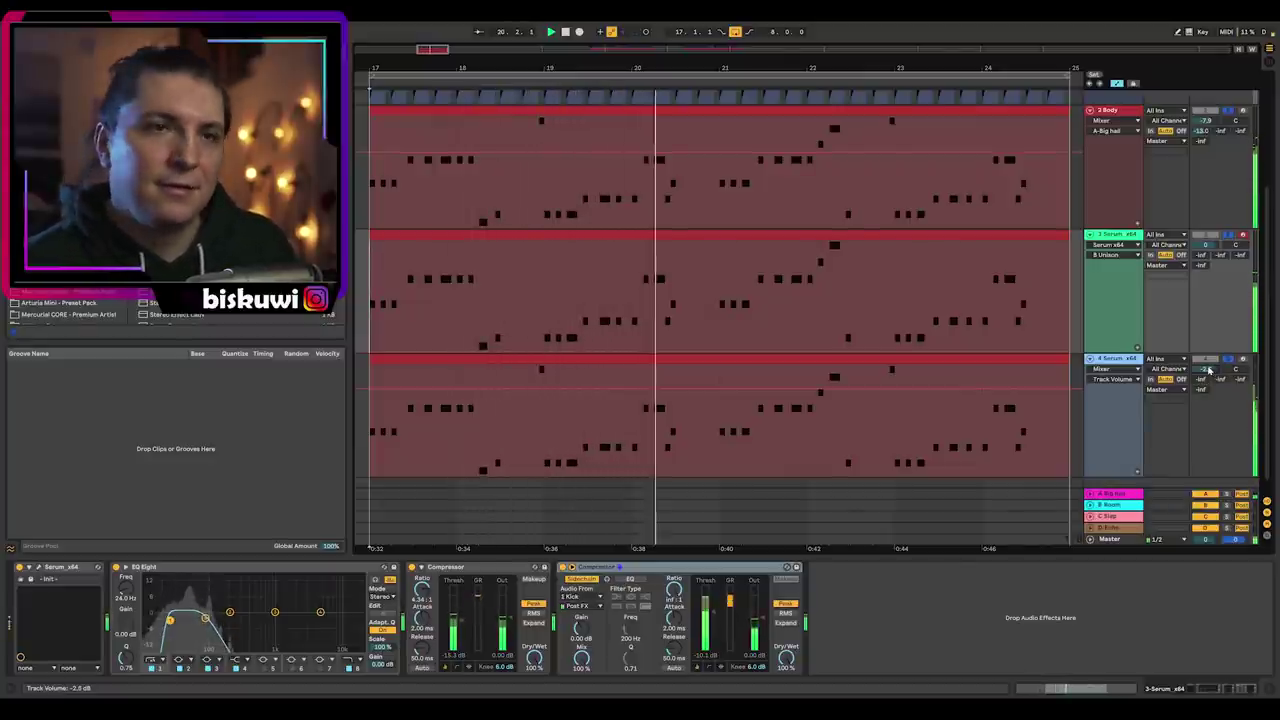
# Duplicate the 4 Serum track and, in the copy's Serum, turn off Osc A and enable the noise oscillator
pyautogui.click(1111, 365)
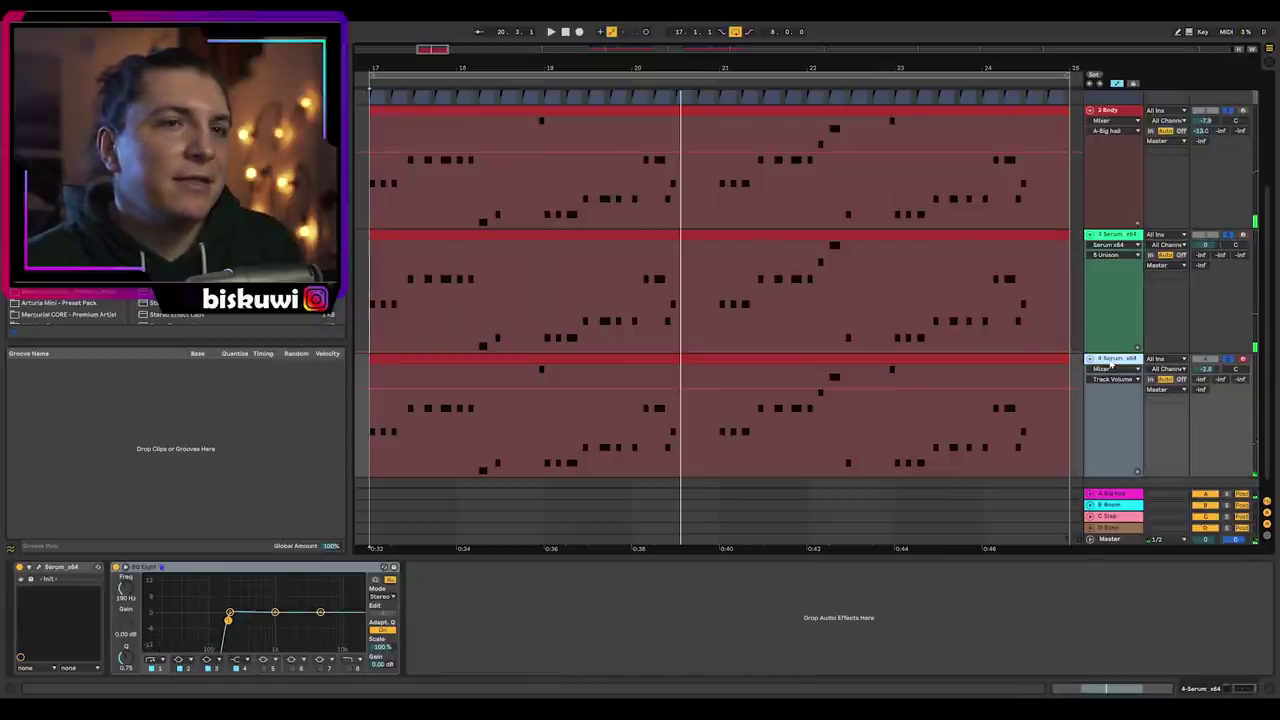
pyautogui.hotkey('ctrl', 'd')
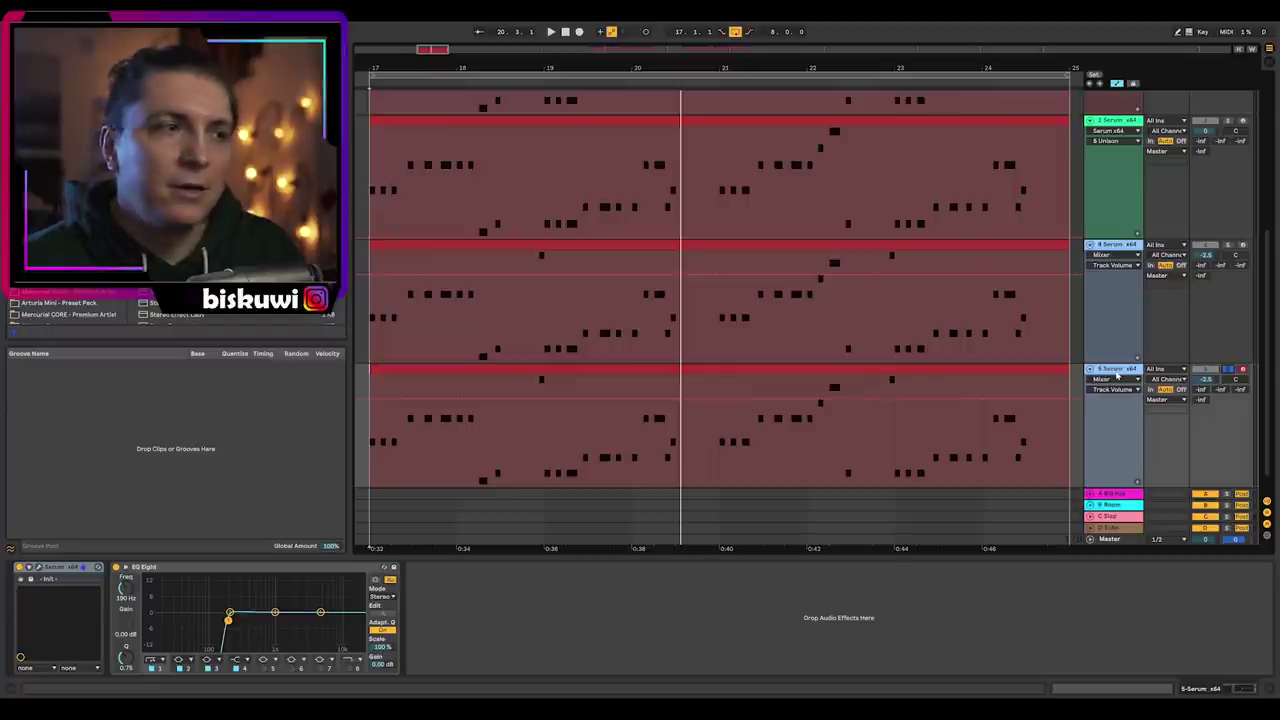
pyautogui.hotkey('ctrl', 'alt', 'p')
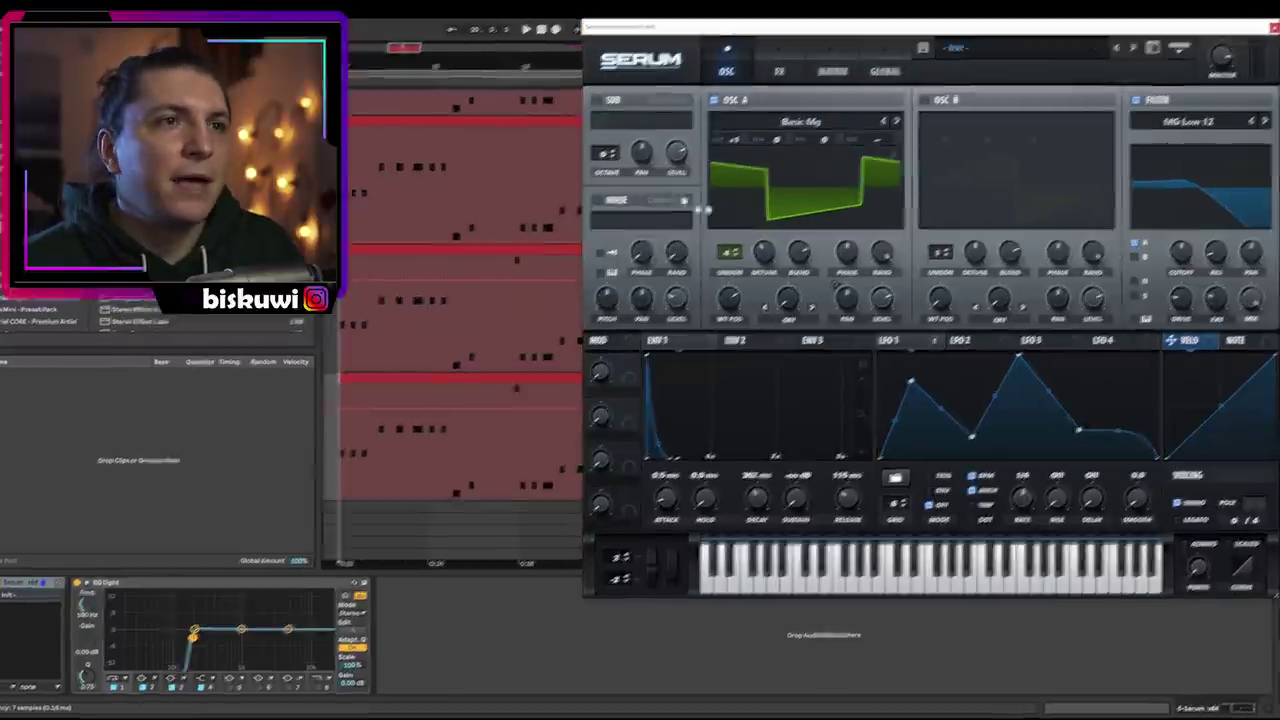
pyautogui.click(731, 100)
pyautogui.click(458, 218)
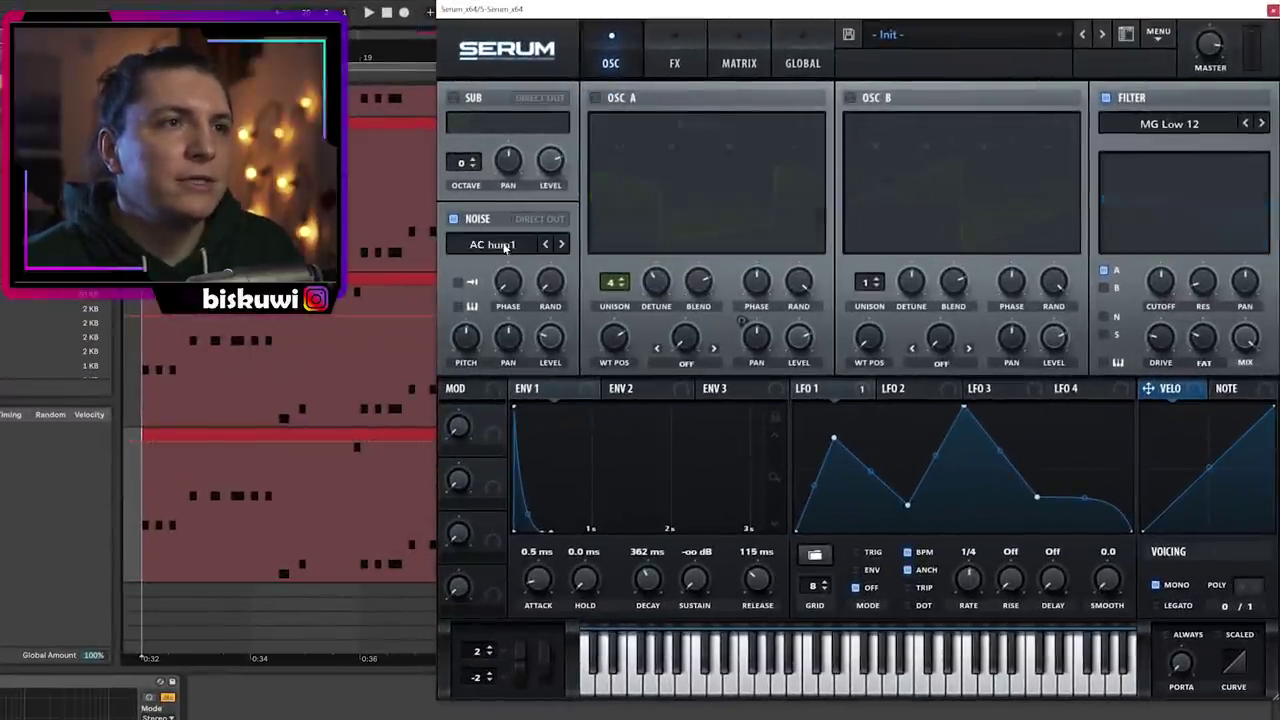
# Load the kick attack noise XF_KikAtk_02, make it one-shot while auditioning, and close Serum
pyautogui.click(495, 244)
pyautogui.moveTo(523, 282)
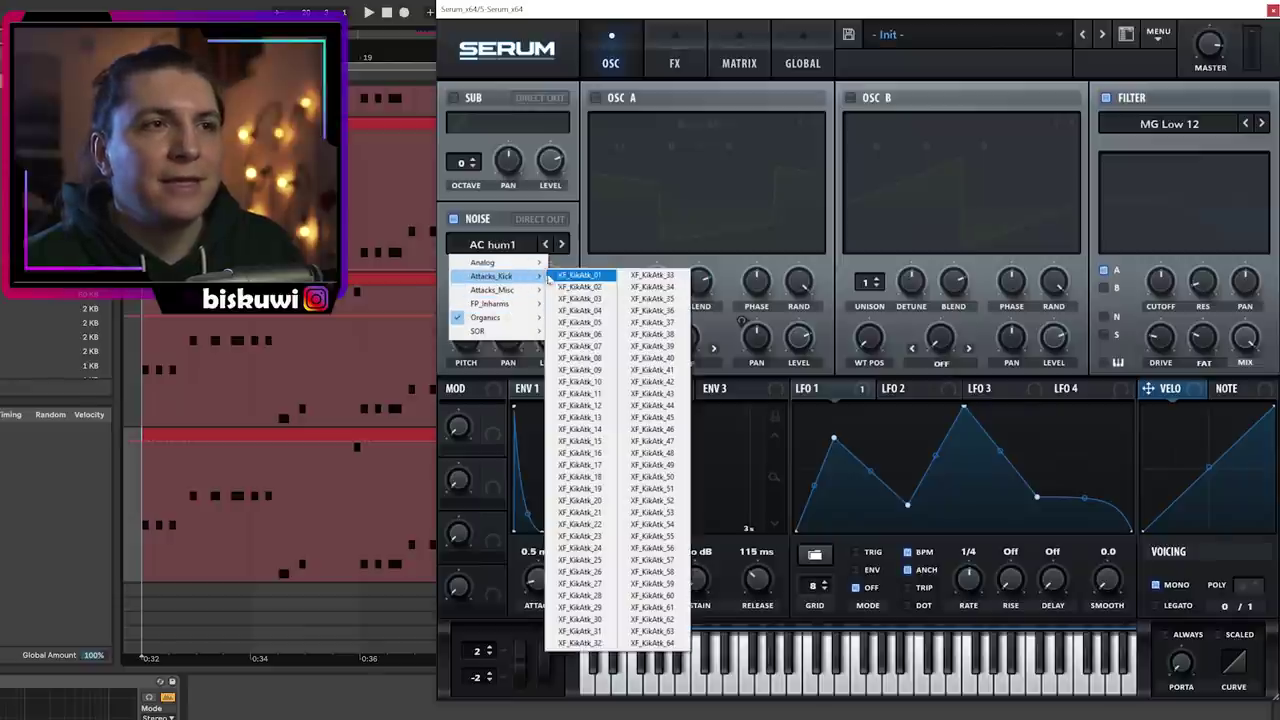
pyautogui.click(578, 278)
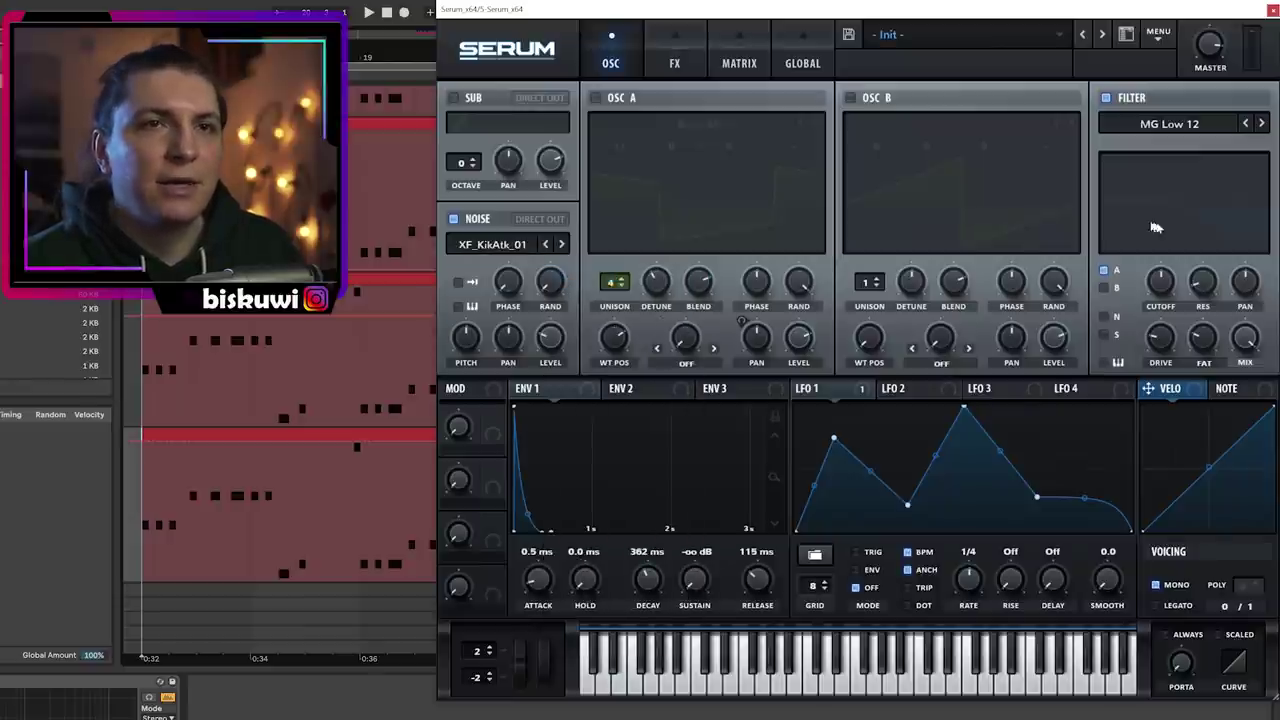
pyautogui.press('space')
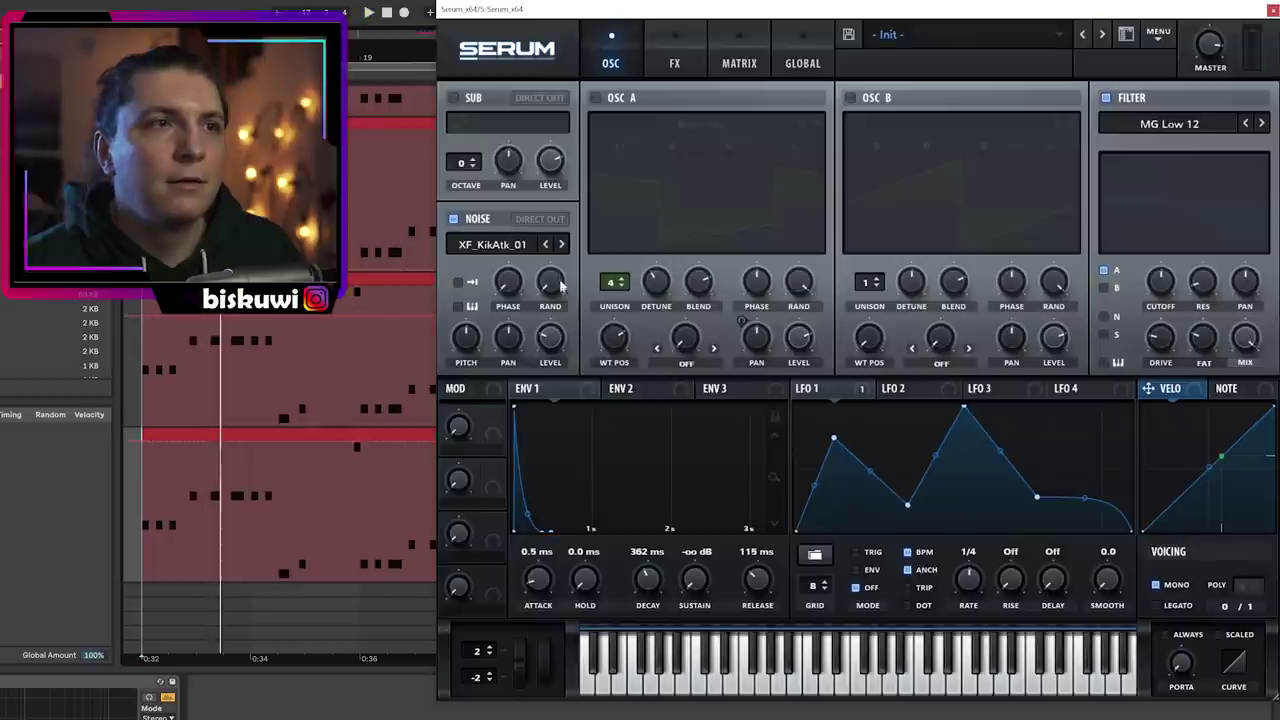
pyautogui.click(459, 283)
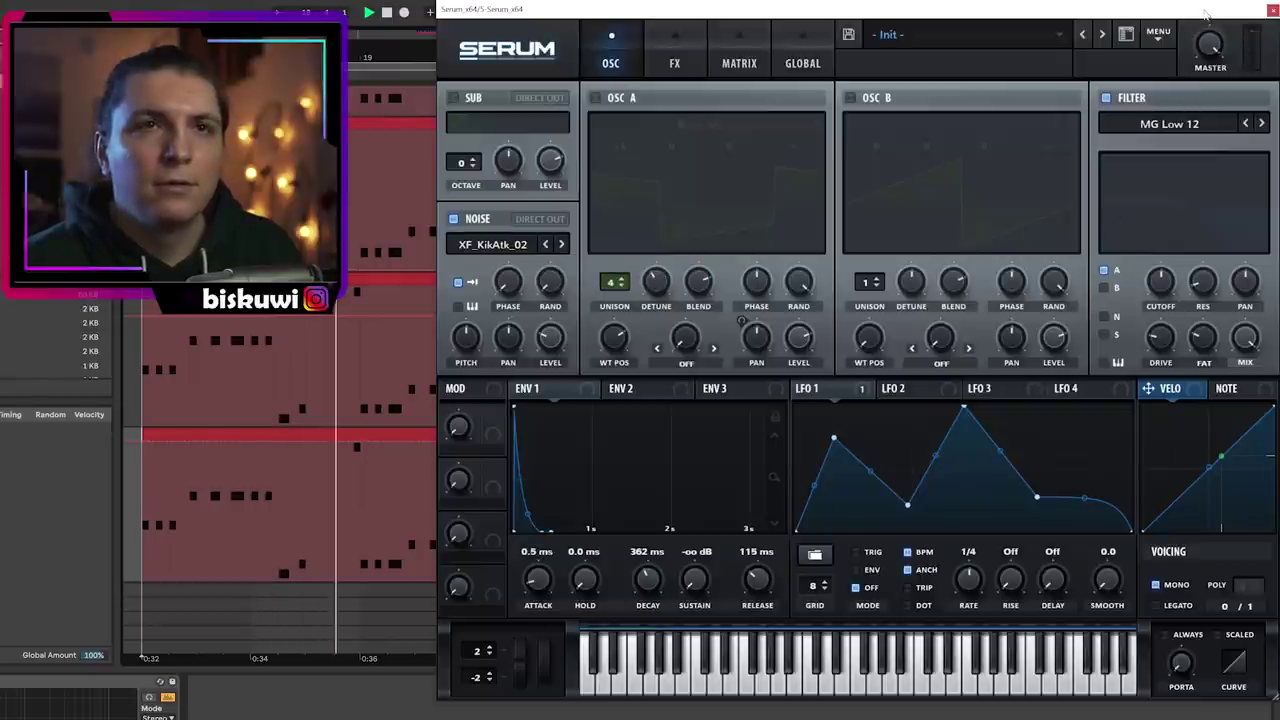
pyautogui.click(1272, 9)
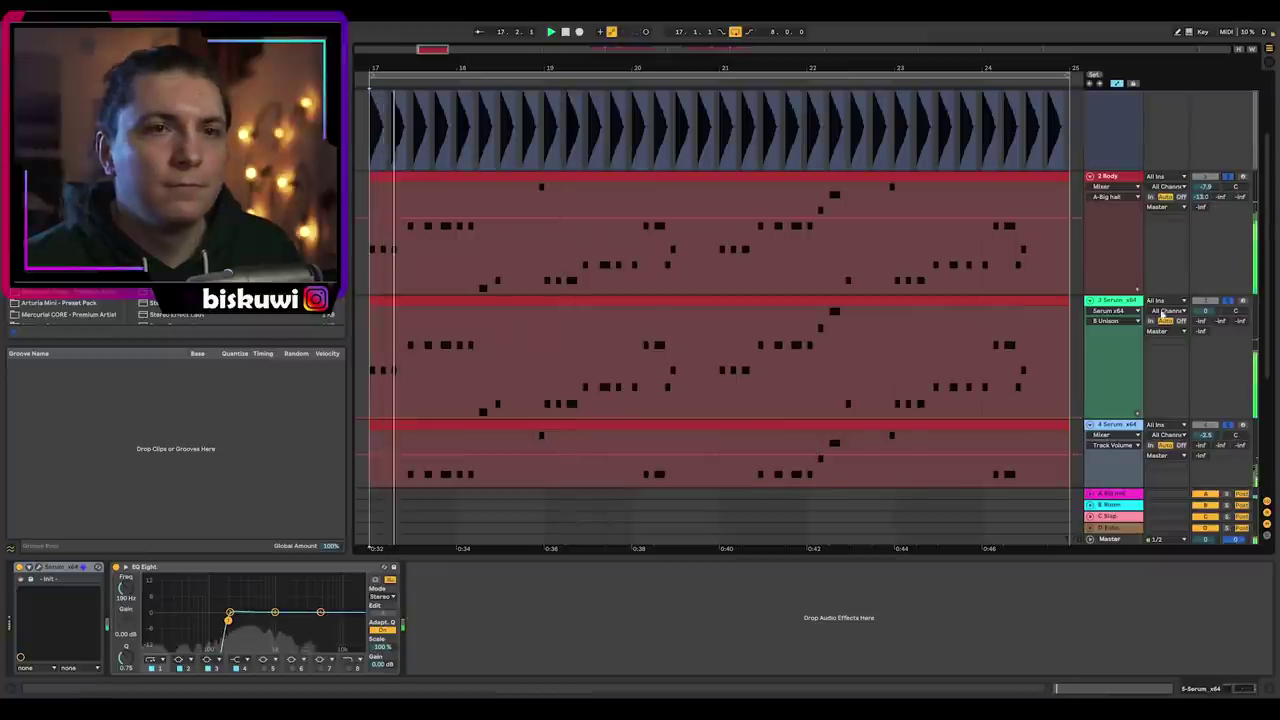
# Play the bass layers together and raise the 5 Serum track's volume to about 0.4 dB
pyautogui.scroll(-3, 1160, 314)
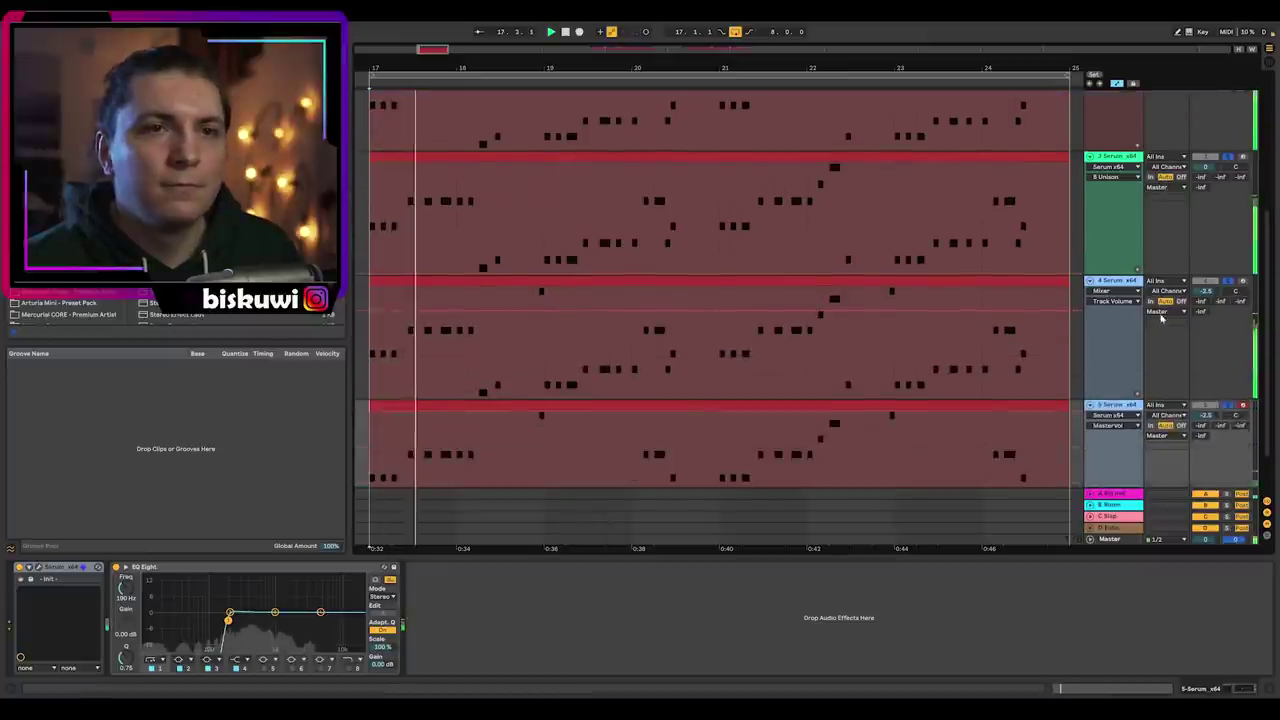
pyautogui.moveTo(1206, 354); pyautogui.dragTo(1206, 336)
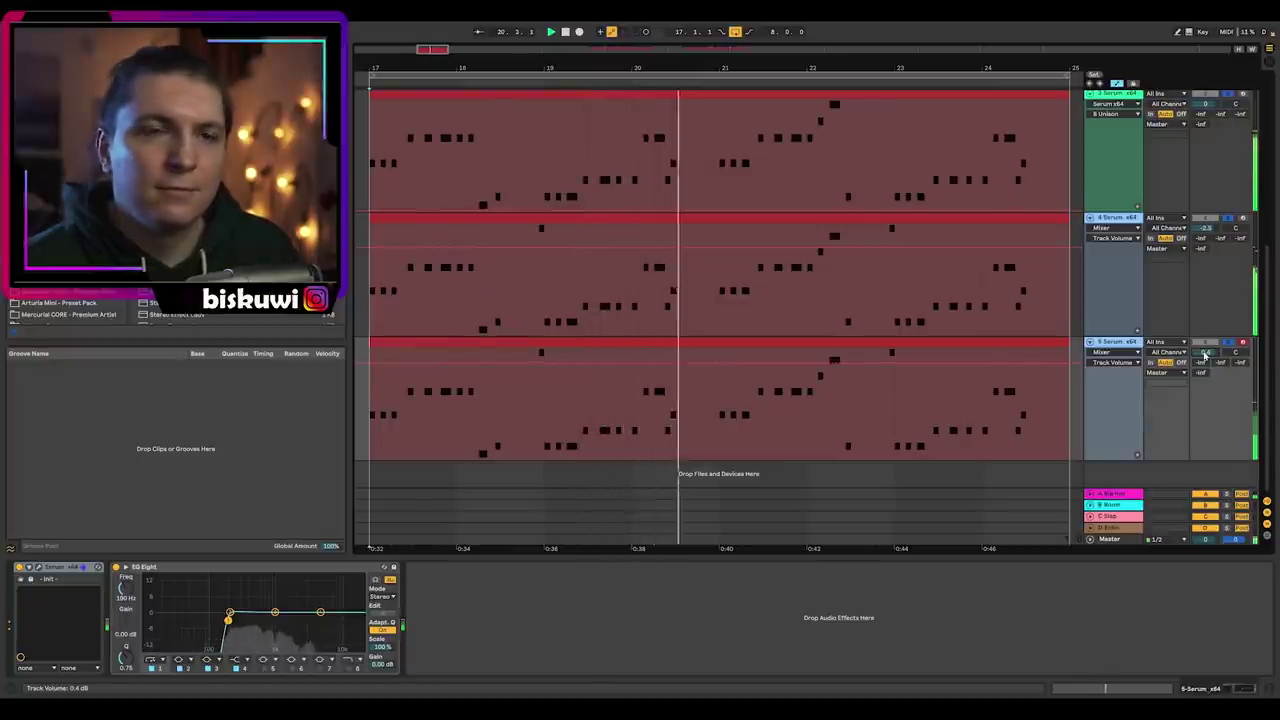
pyautogui.scroll(3, 1117, 284)
pyautogui.scroll(-3, 1117, 284)
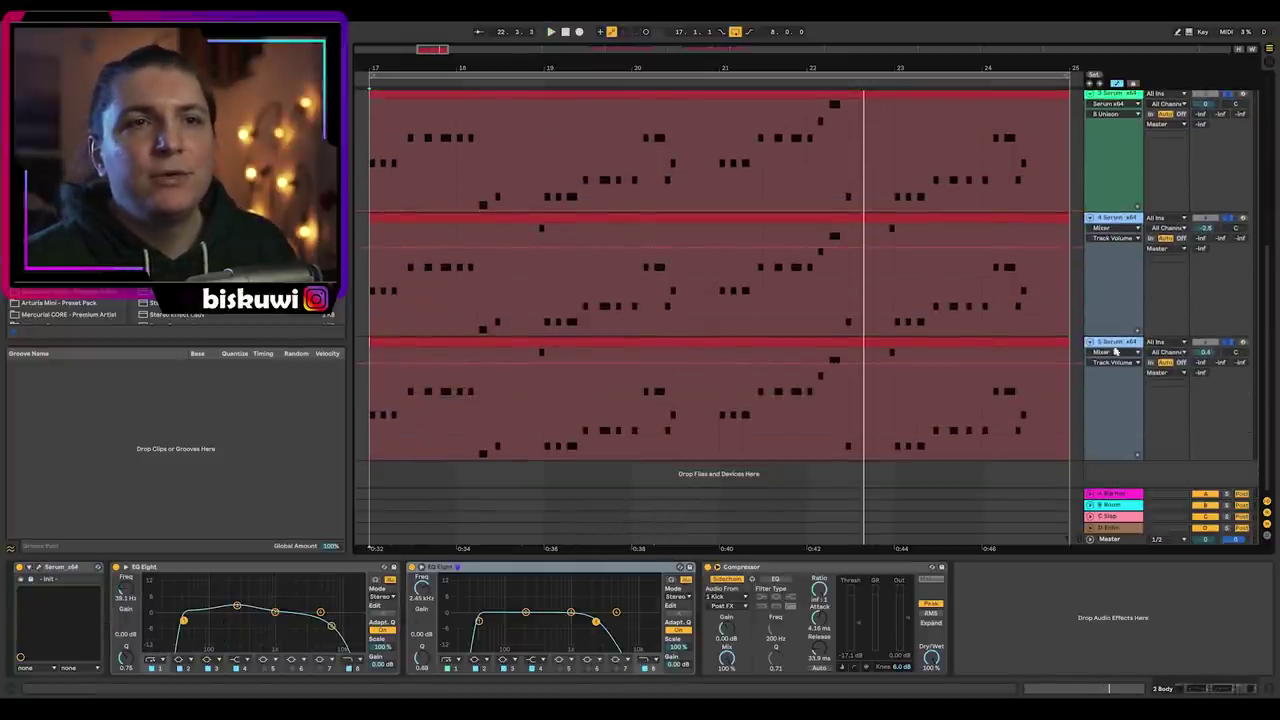
# Group the Body and Serum tracks and add a Glue Compressor with threshold -9.84 dB and makeup 1.43 dB
pyautogui.hotkey('ctrl', 'g')
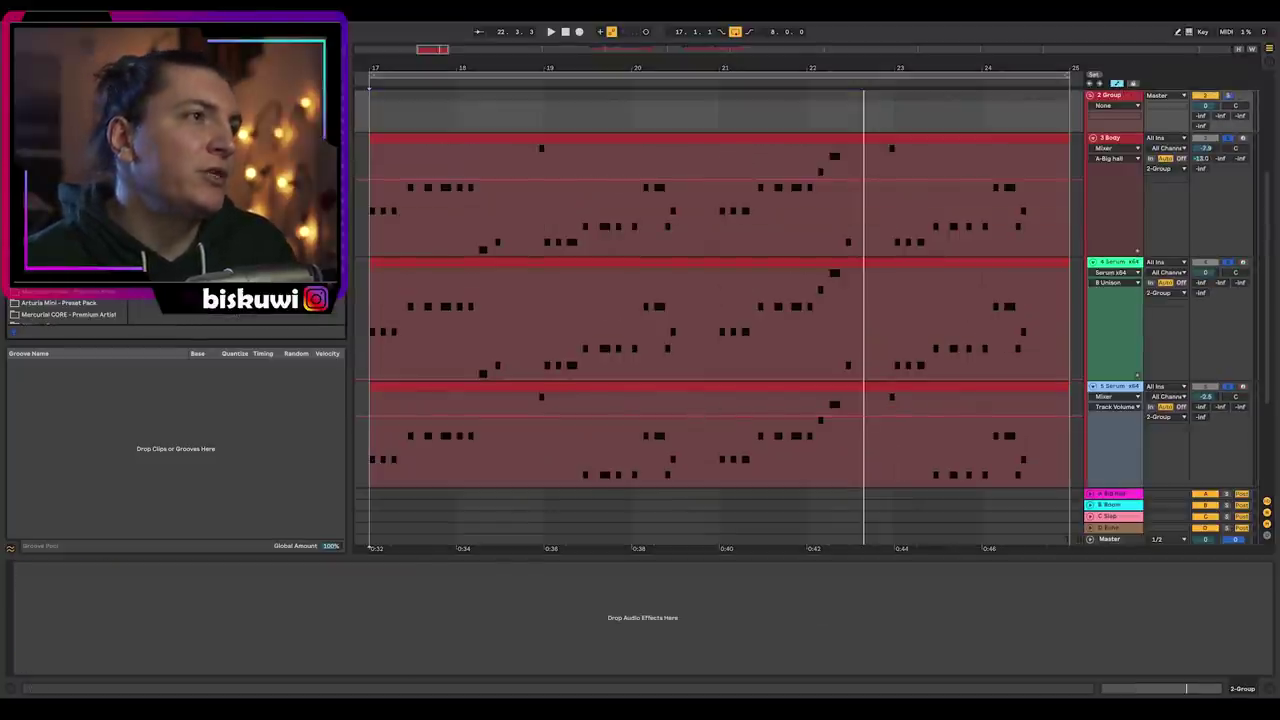
pyautogui.moveTo(193, 665); pyautogui.dragTo(193, 665)
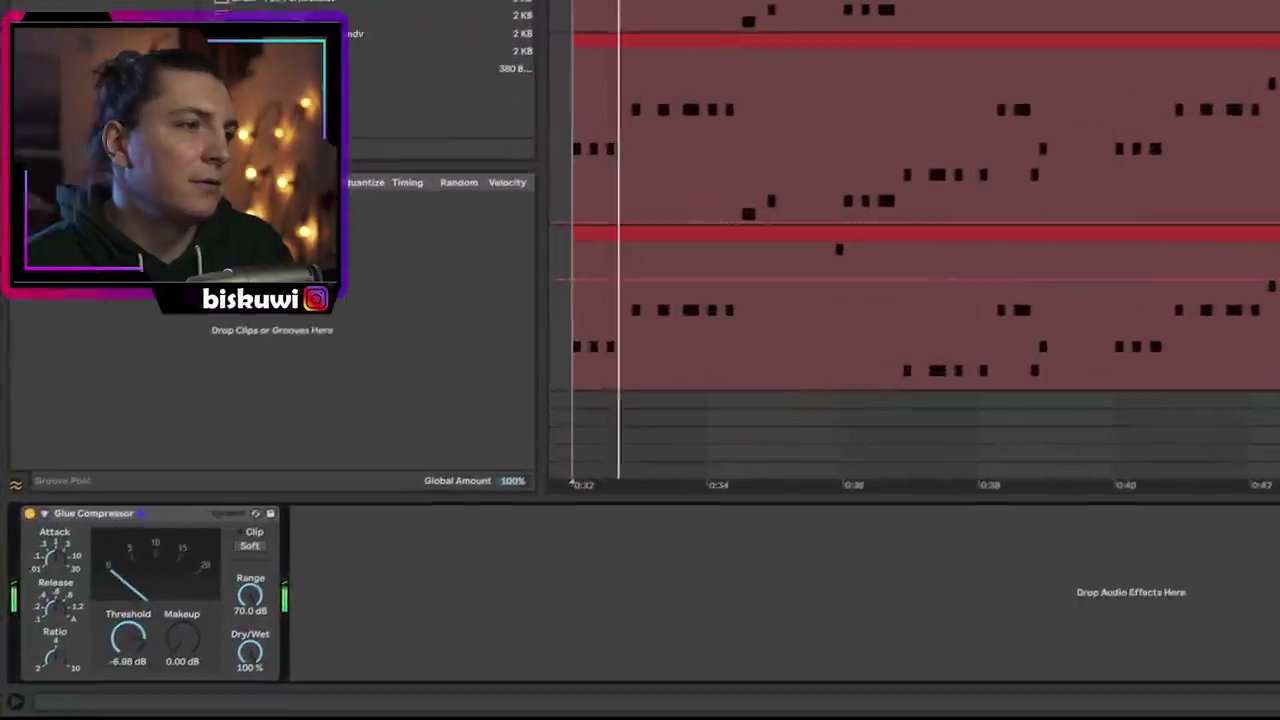
pyautogui.moveTo(128, 637); pyautogui.dragTo(175, 632)
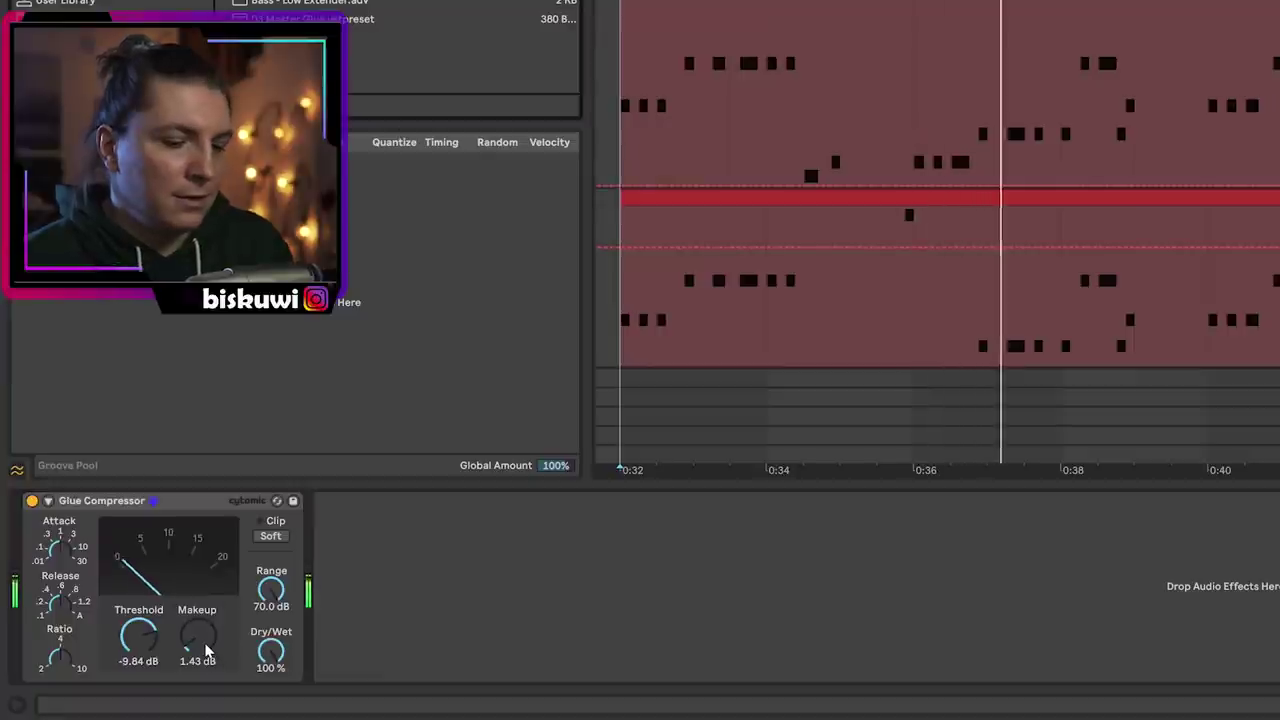
# Add a Compressor to the group, sidechained from 1 Kick, with an inf:1 ratio and a threshold of about -6.48 dB
pyautogui.moveTo(440, 5); pyautogui.dragTo(457, 556)
pyautogui.press('space')
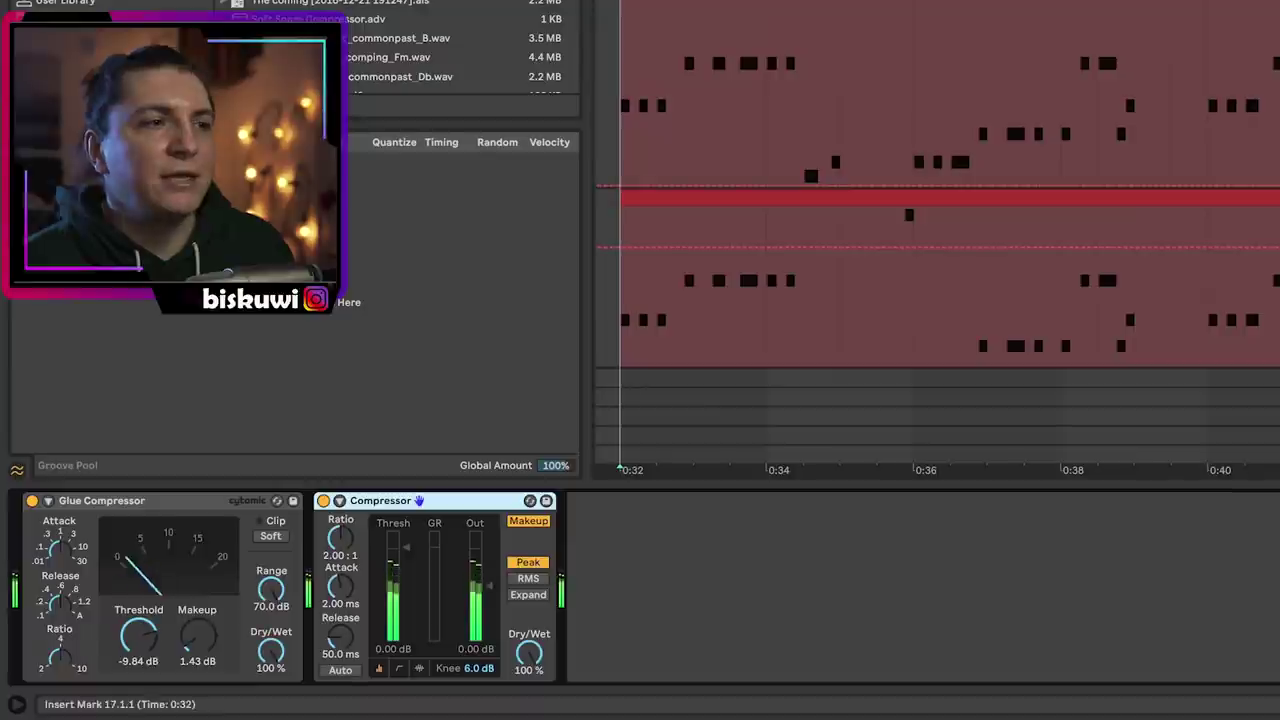
pyautogui.moveTo(340, 537); pyautogui.dragTo(340, 440)
pyautogui.click(340, 502)
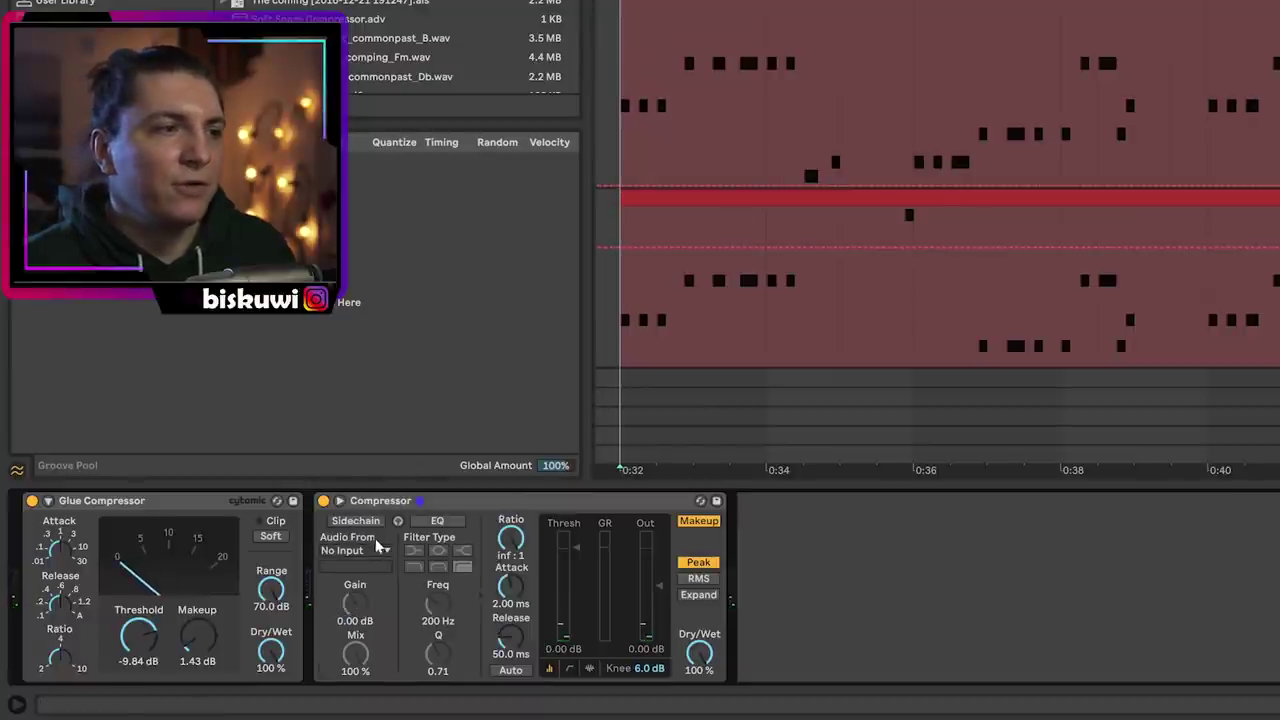
pyautogui.click(355, 550)
pyautogui.click(340, 365)
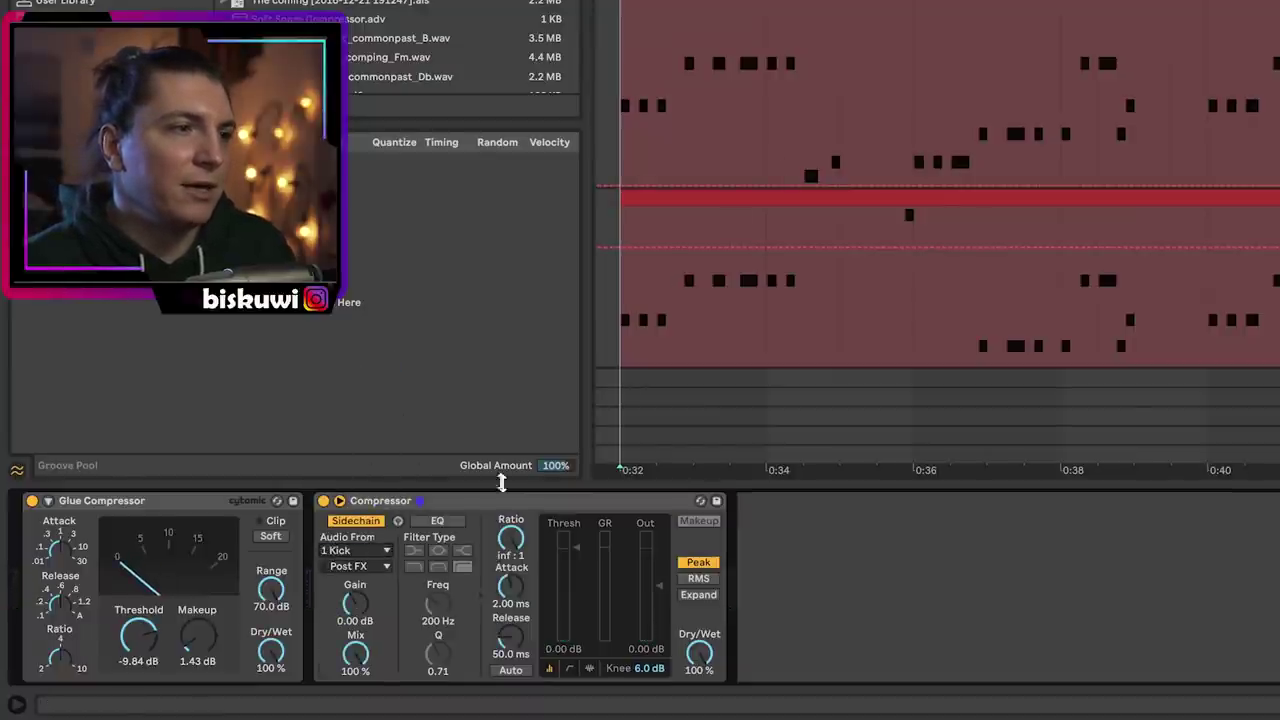
pyautogui.press('space')
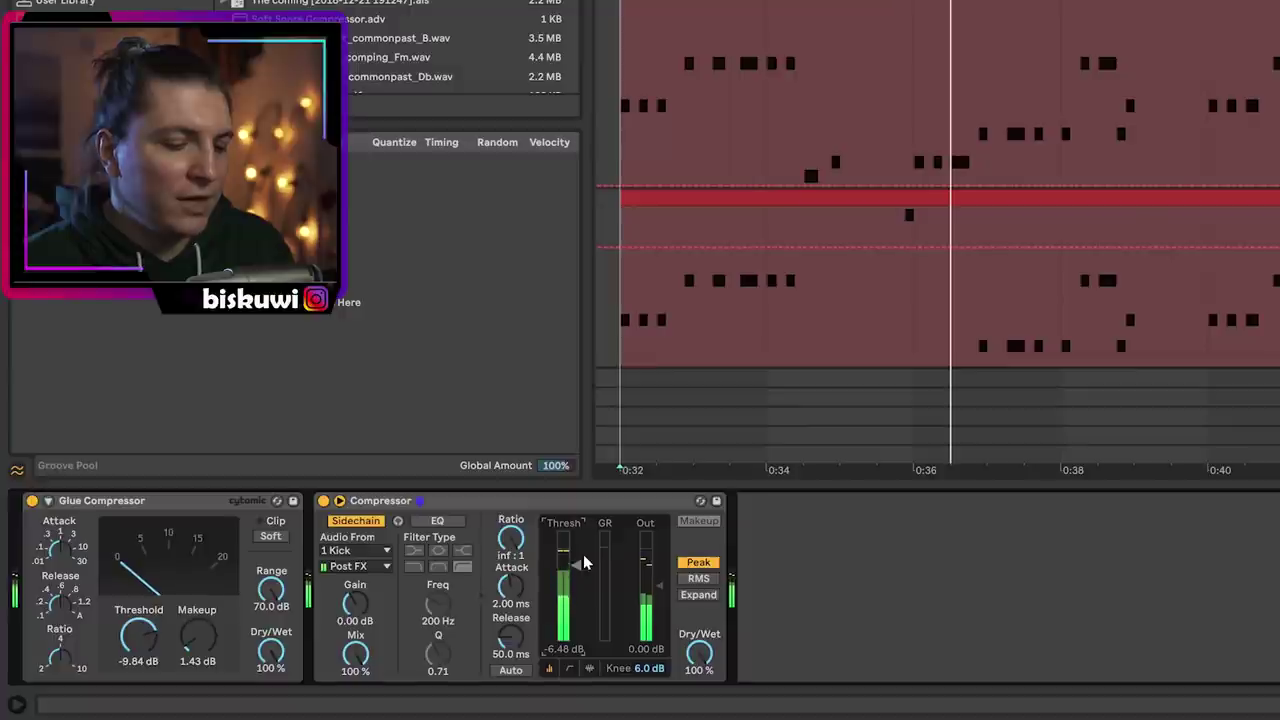
# Insert a Saturator before the Glue Compressor with 5.06 dB drive, about -5.14 dB output and Soft Clip on
pyautogui.write('u')
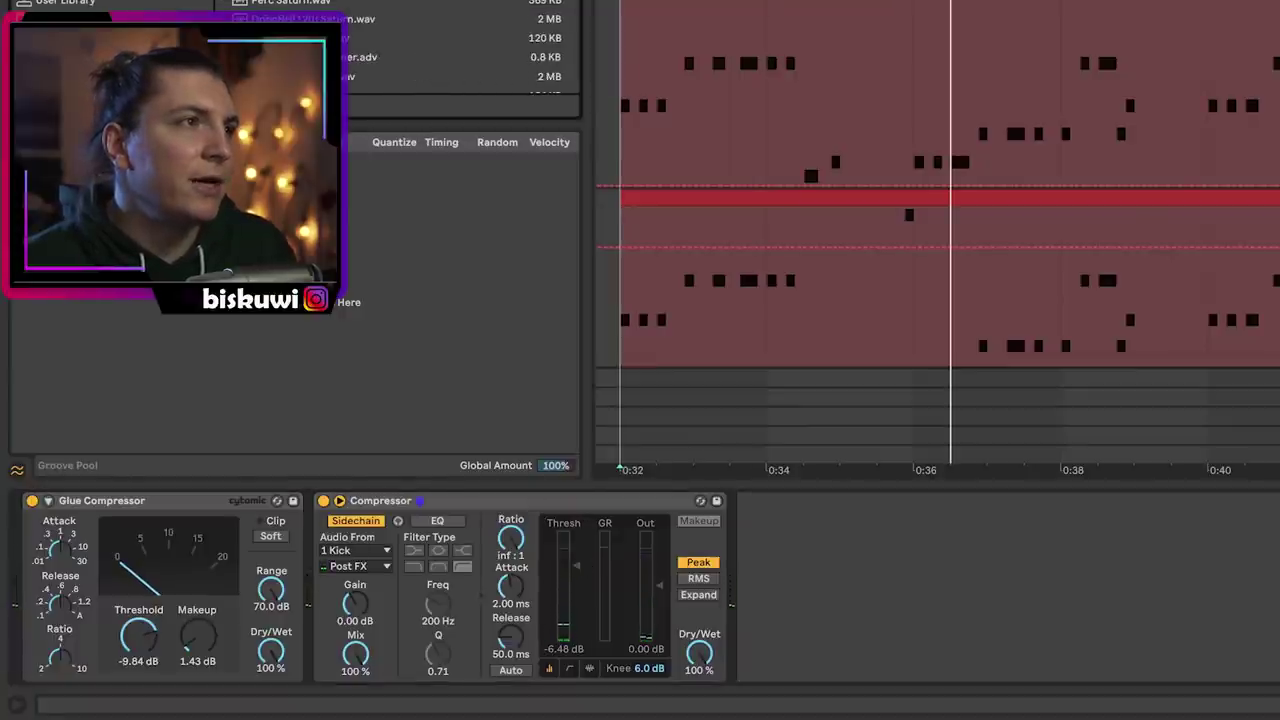
pyautogui.moveTo(35, 428); pyautogui.dragTo(47, 523)
pyautogui.press('space')
pyautogui.moveTo(356, 600); pyautogui.dragTo(359, 626)
pyautogui.click(352, 555)
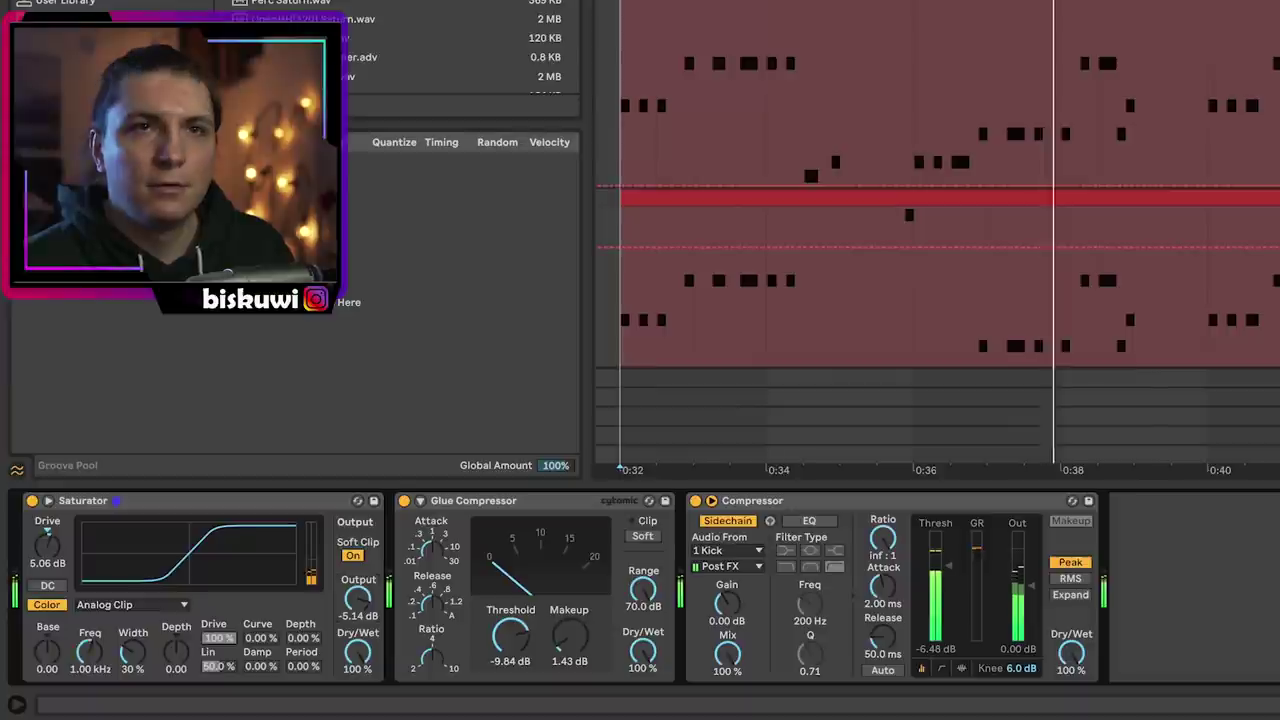
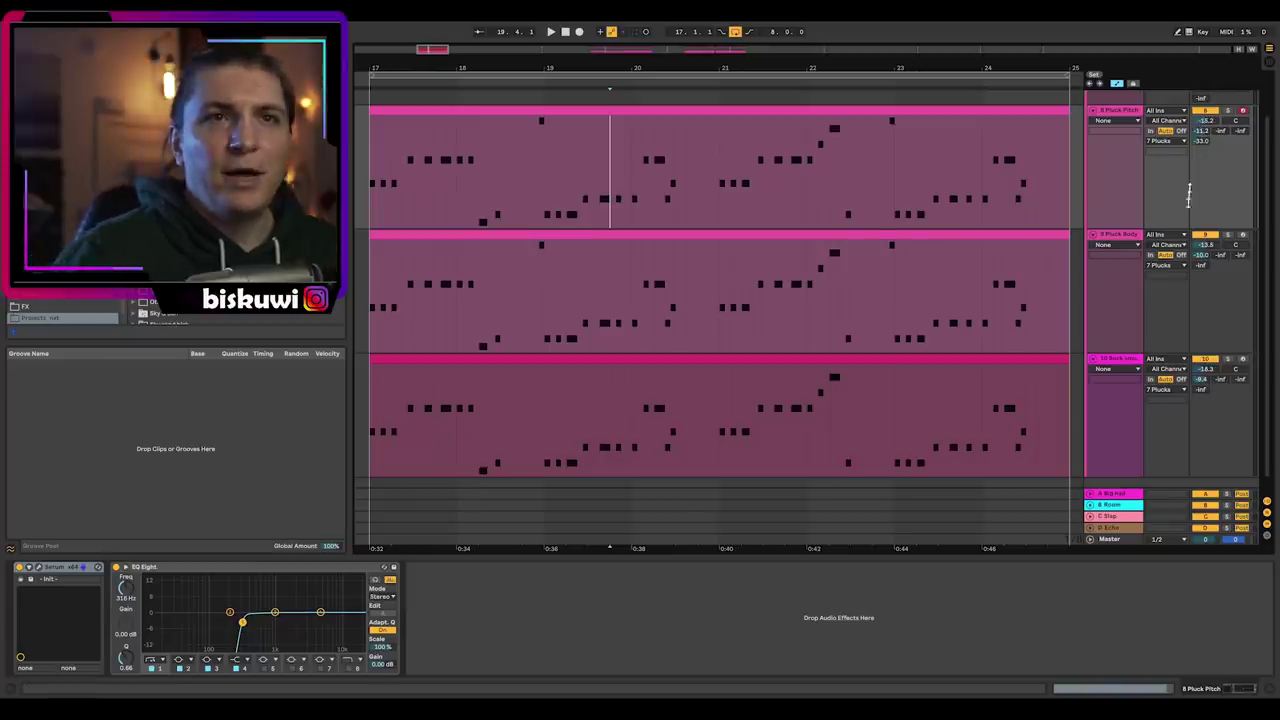
# Audition the Pluck Pitch track in solo and examine its Serum patch
pyautogui.scroll(2, 1173, 207)
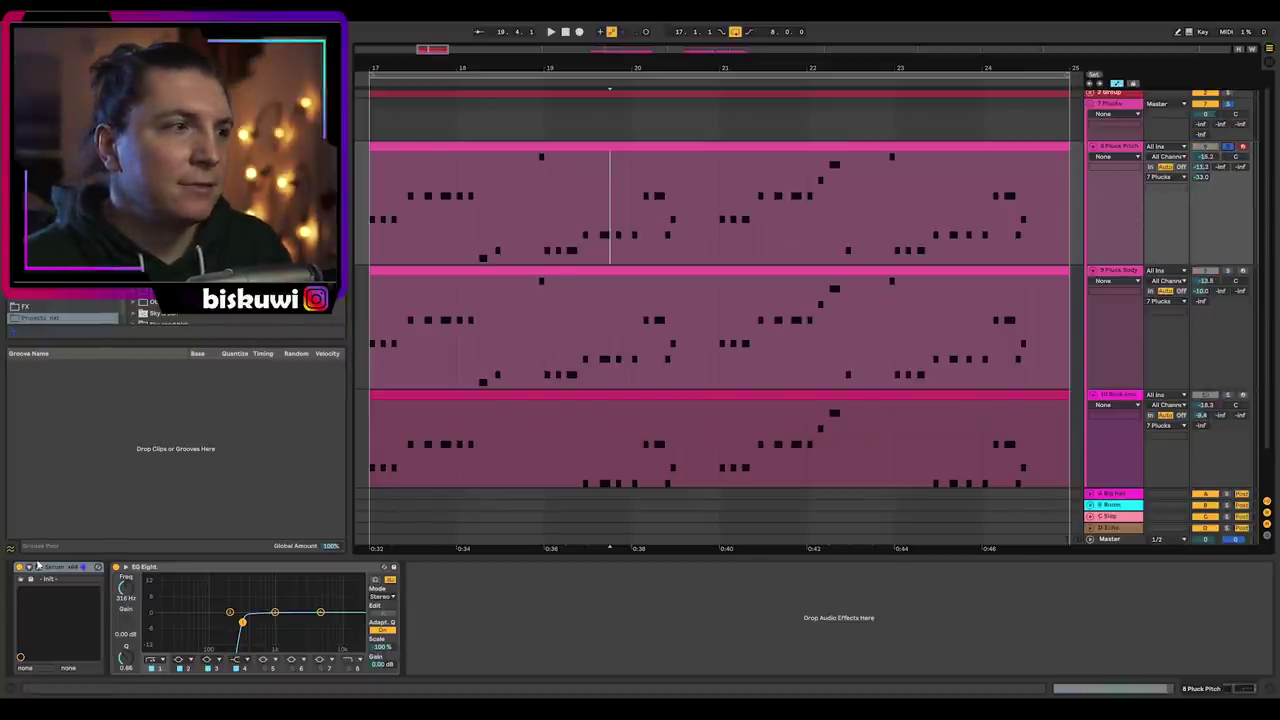
pyautogui.press('space')
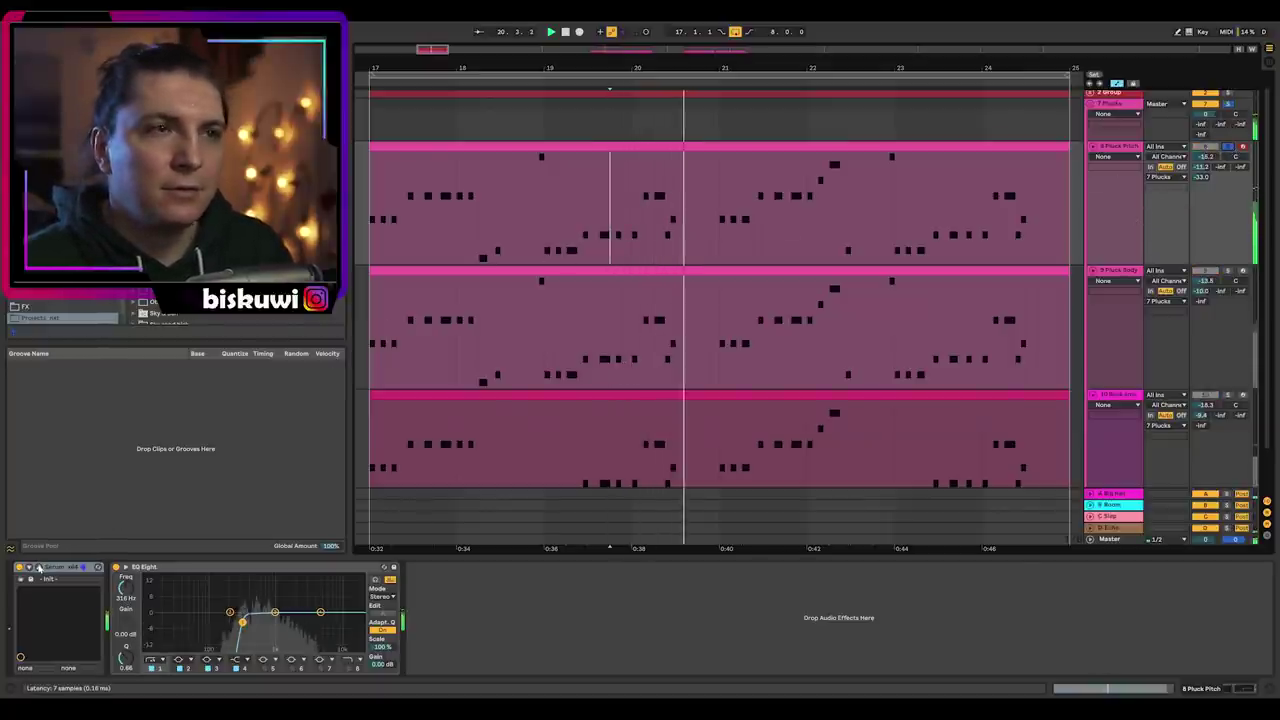
pyautogui.press('space')
pyautogui.click(38, 567)
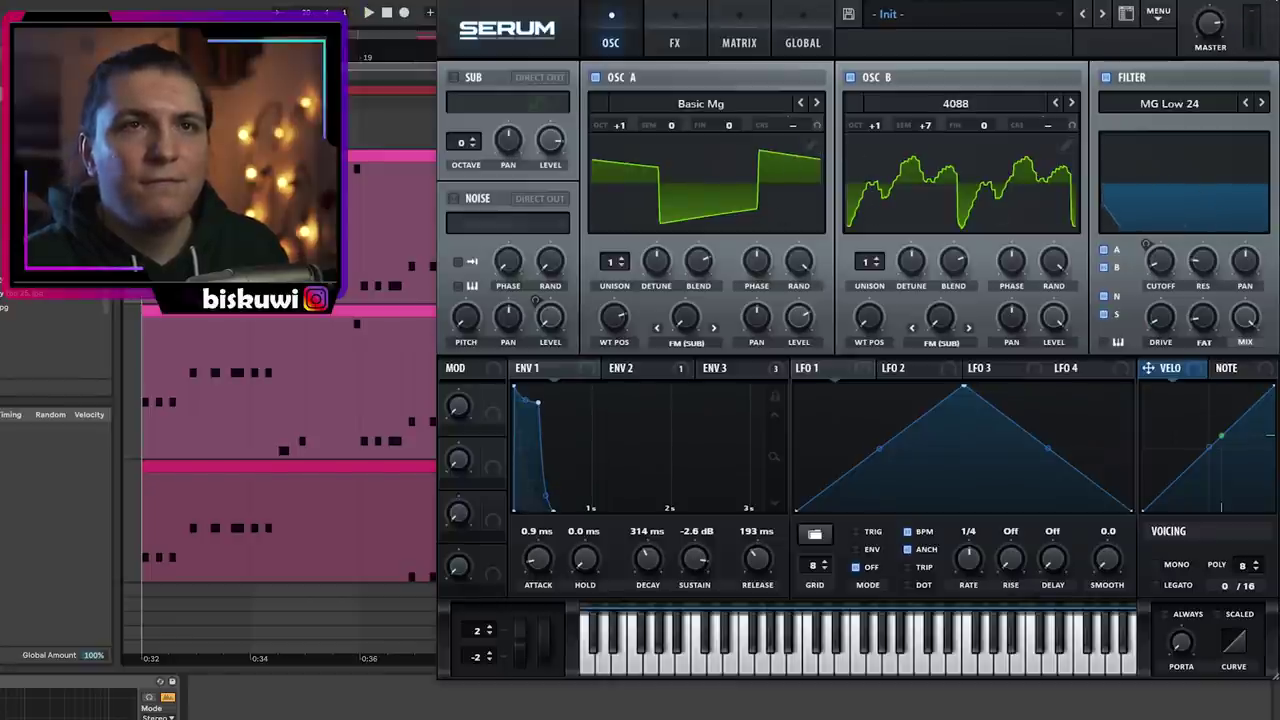
pyautogui.click(1266, 4)
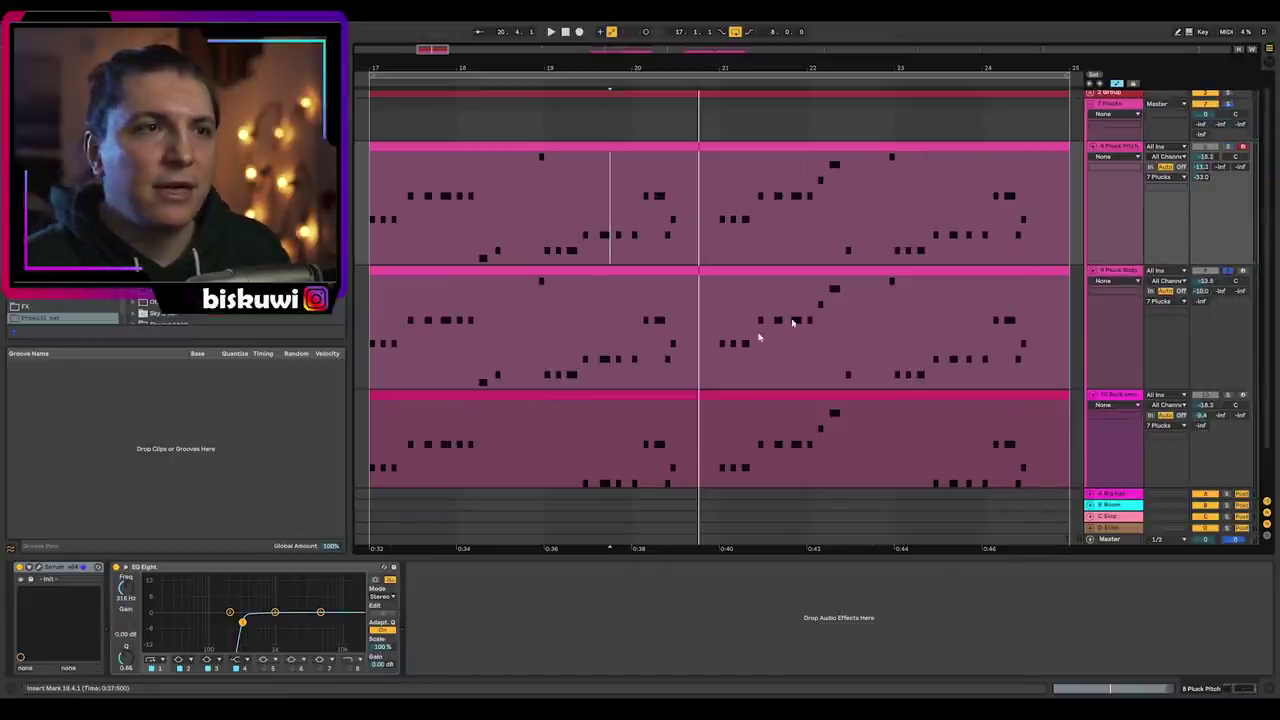
# Audition the Pluck Body track and the third pluck layer below it one after the other in solo
pyautogui.press('space')
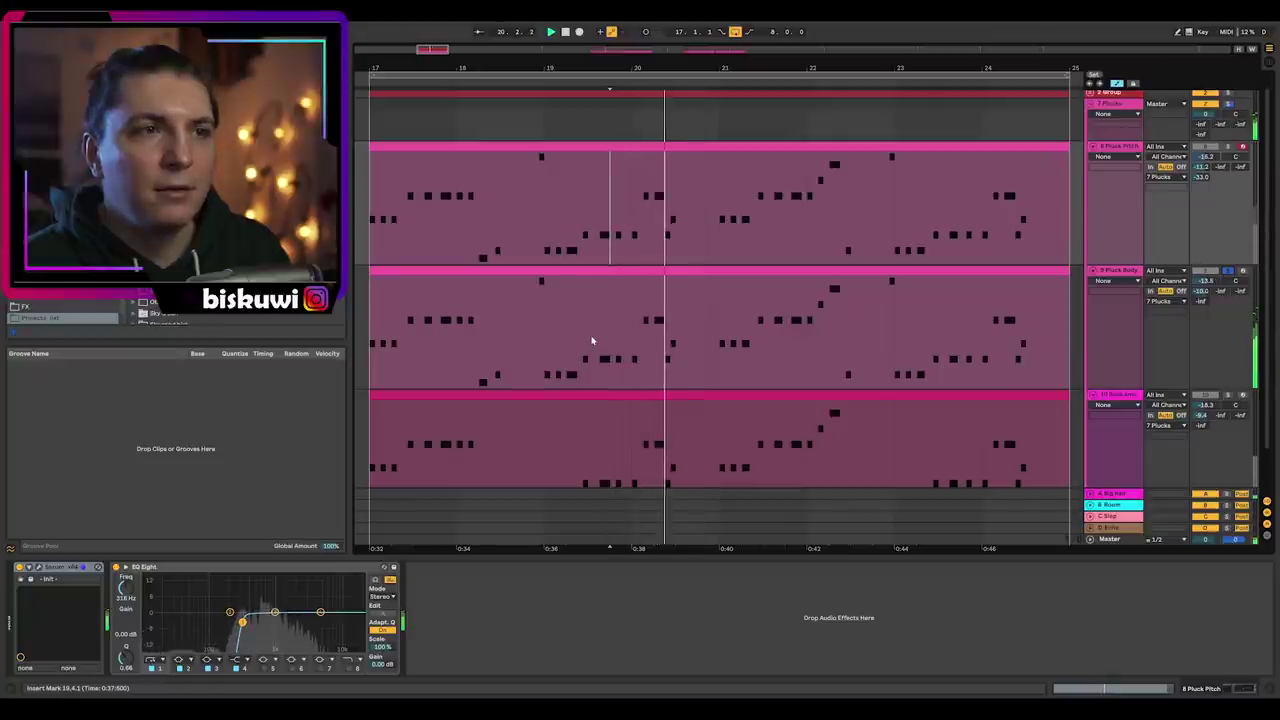
pyautogui.hotkey('ctrl', 'alt', 'p')
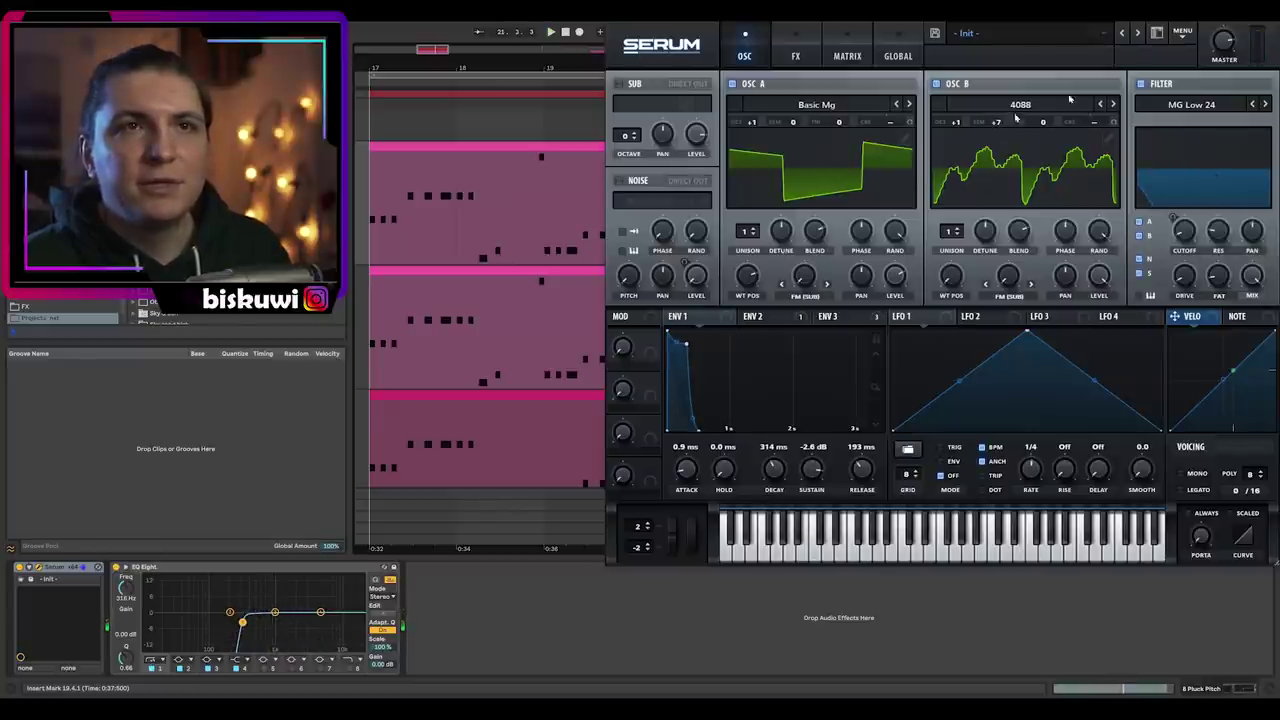
pyautogui.hotkey('ctrl', 'alt', 'p')
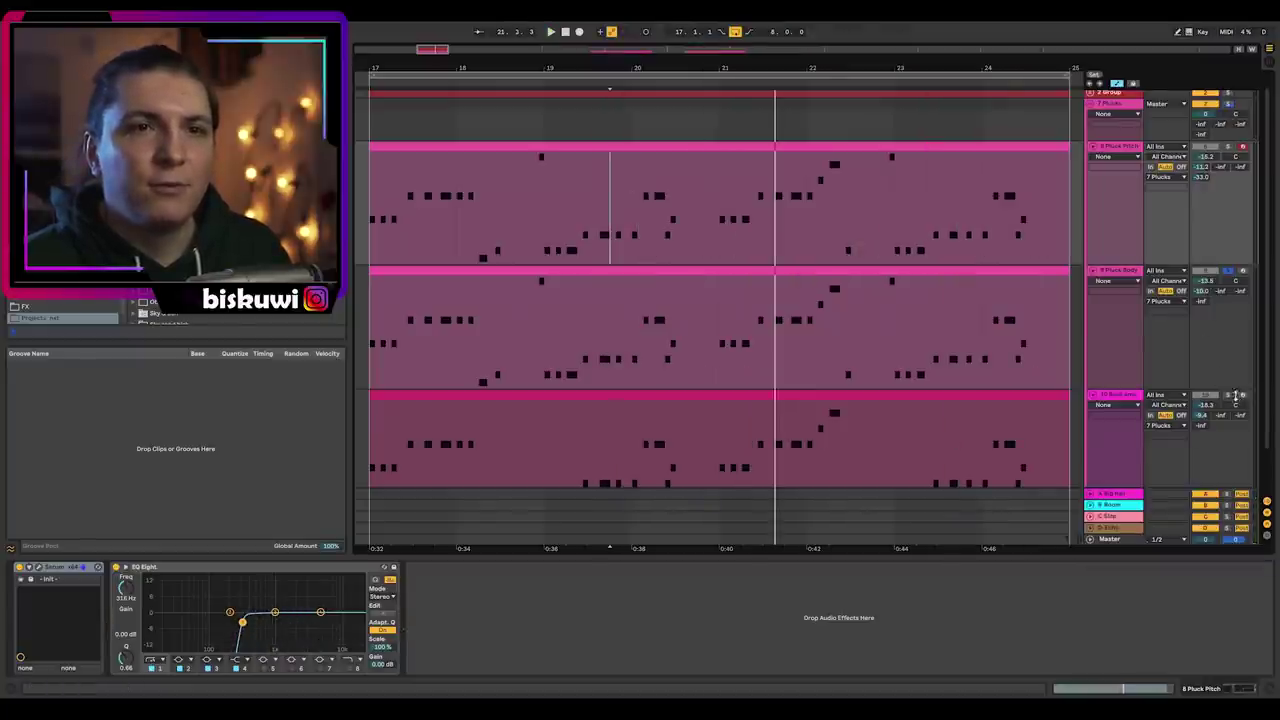
pyautogui.press('space')
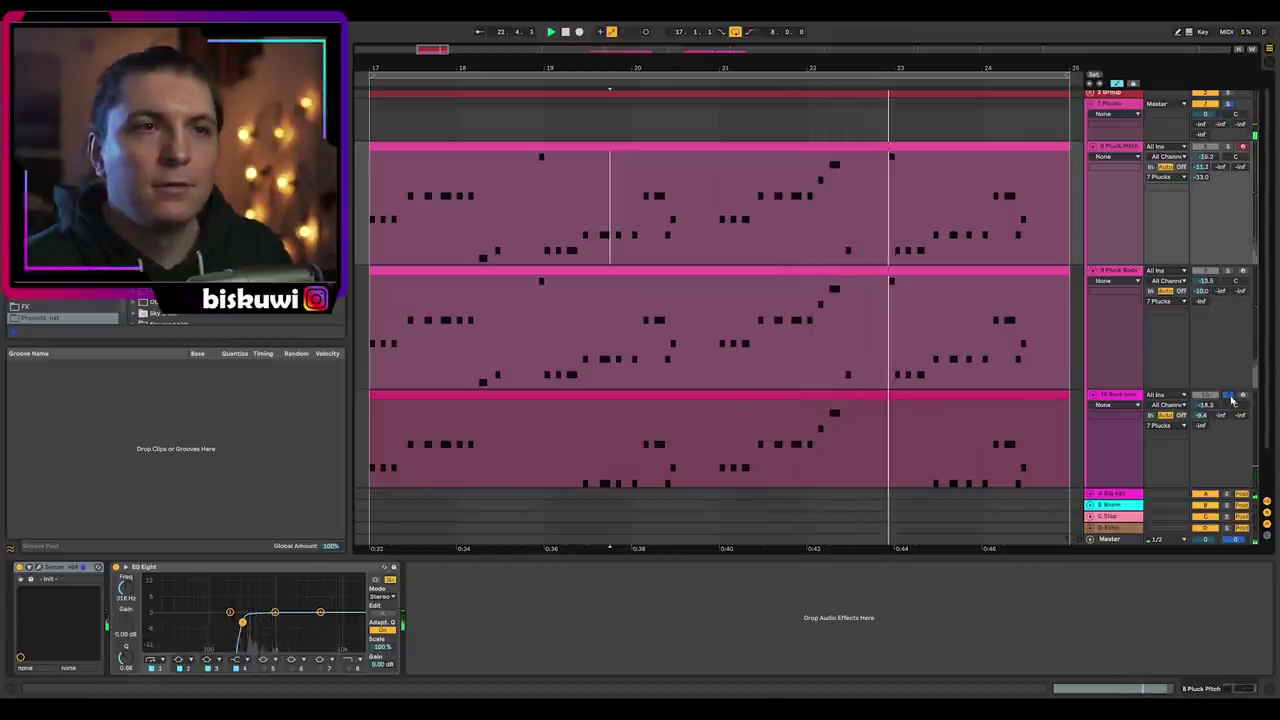
pyautogui.press('space')
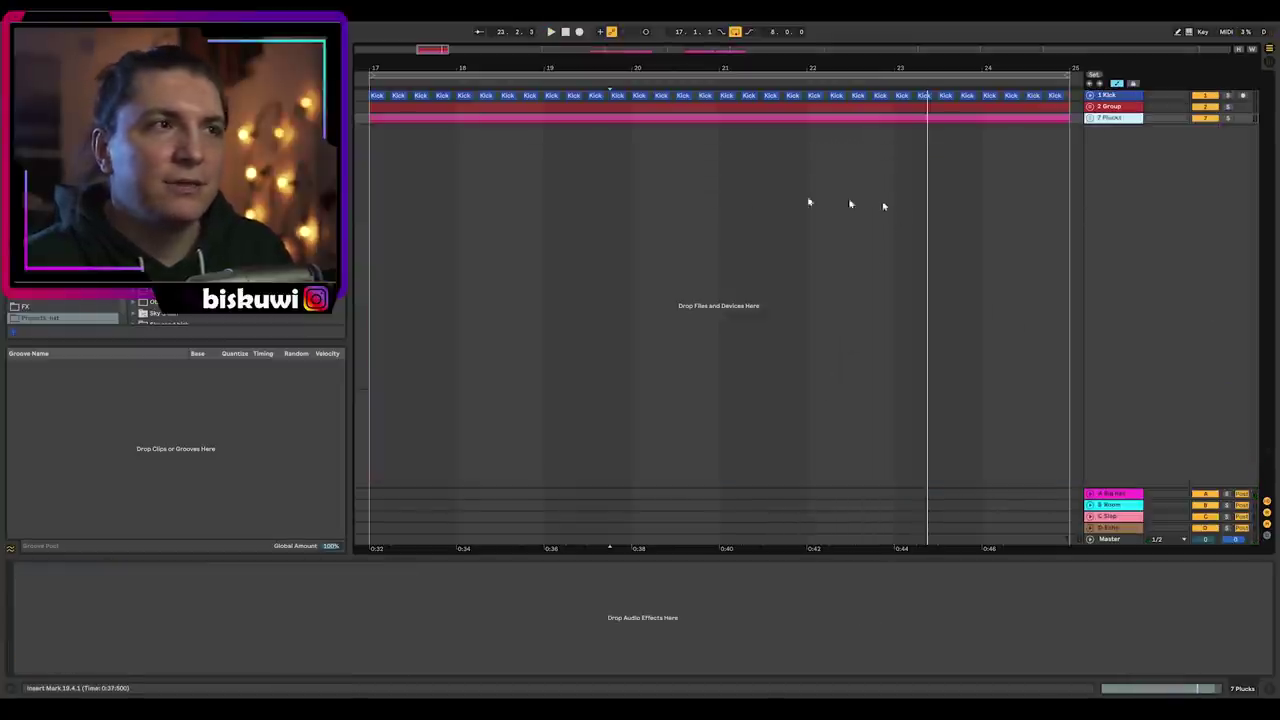
# Play the kick, bass group and plucks together from bar 17 and extend the loop end to 25.2.1
pyautogui.click(366, 108)
pyautogui.press('space')
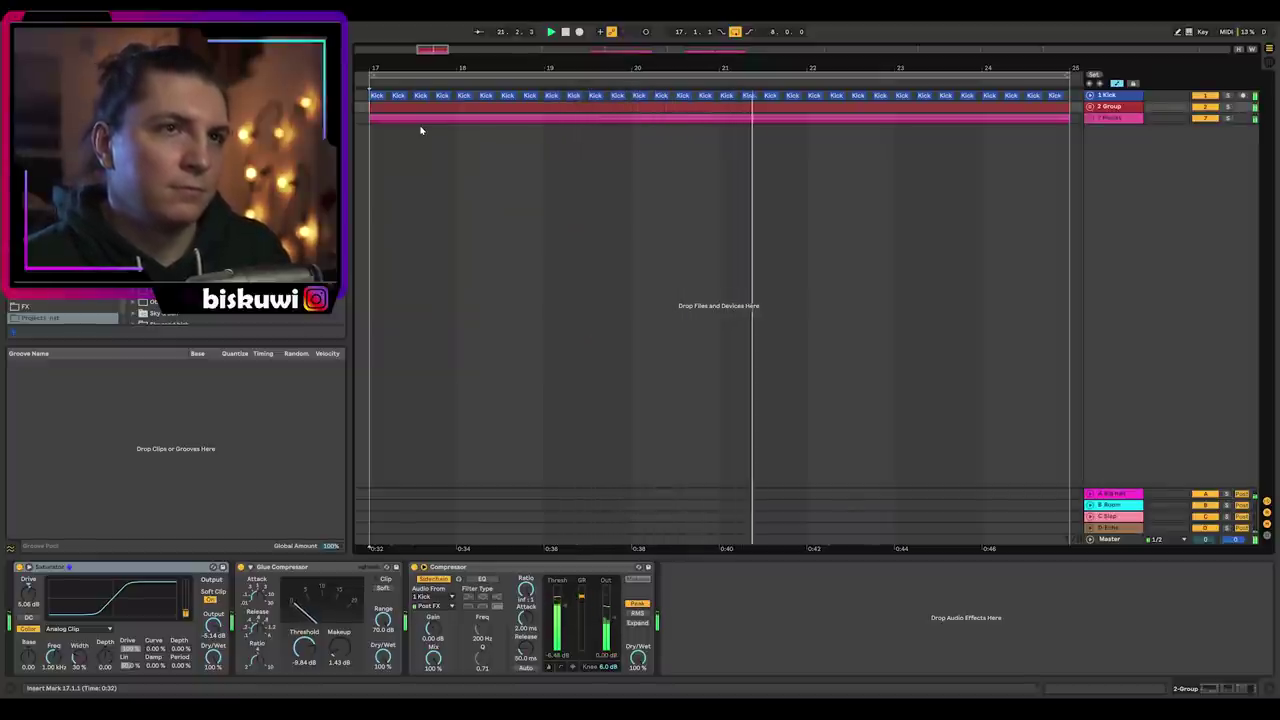
pyautogui.moveTo(522, 64); pyautogui.dragTo(522, 48)
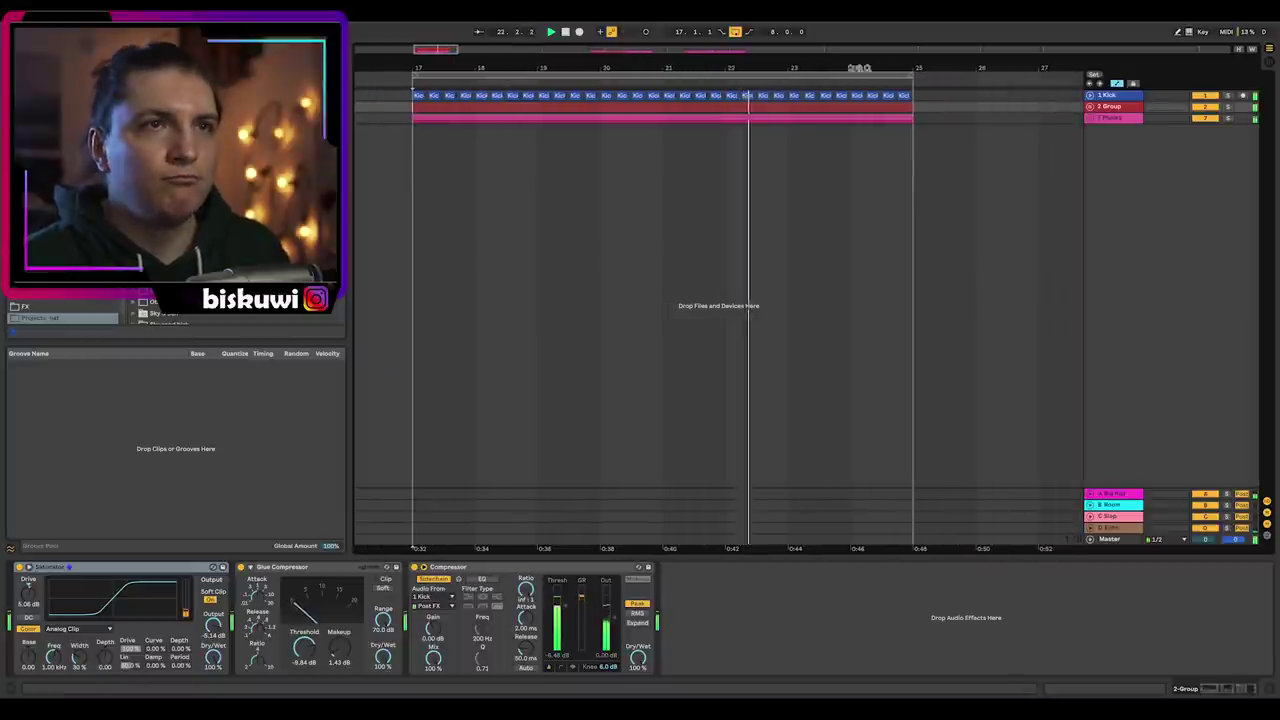
pyautogui.moveTo(908, 74); pyautogui.dragTo(925, 75)
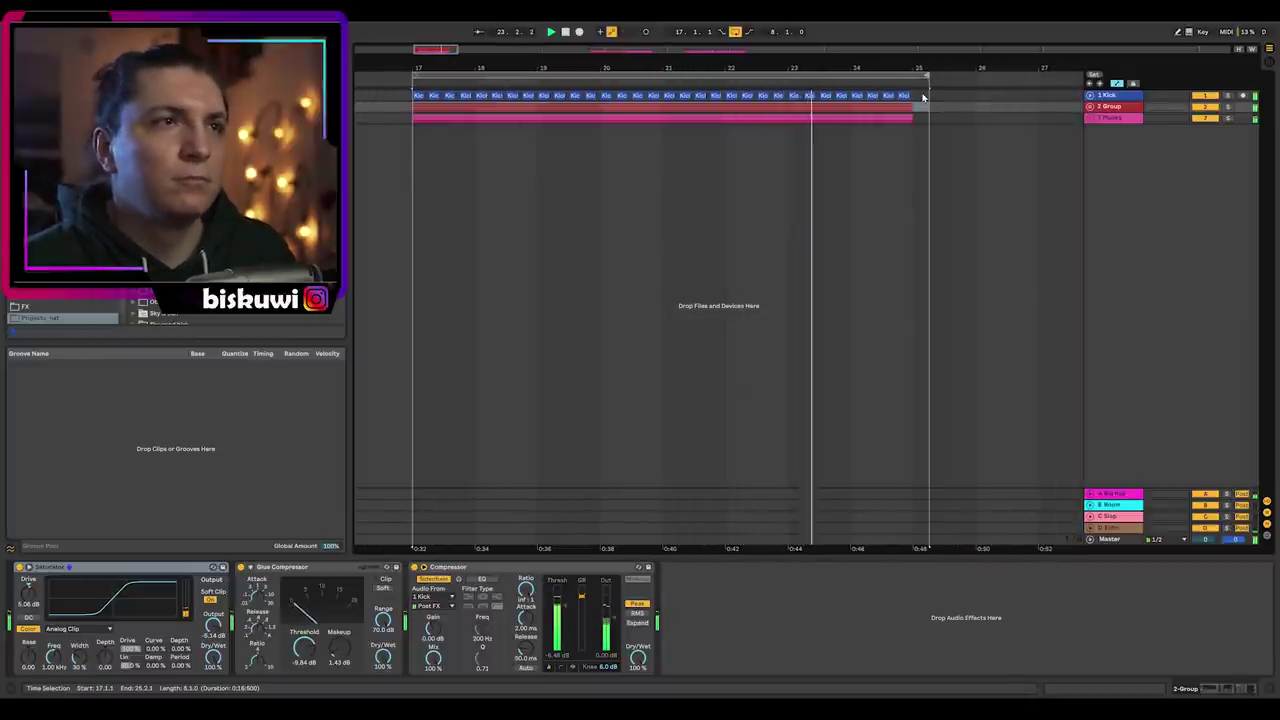